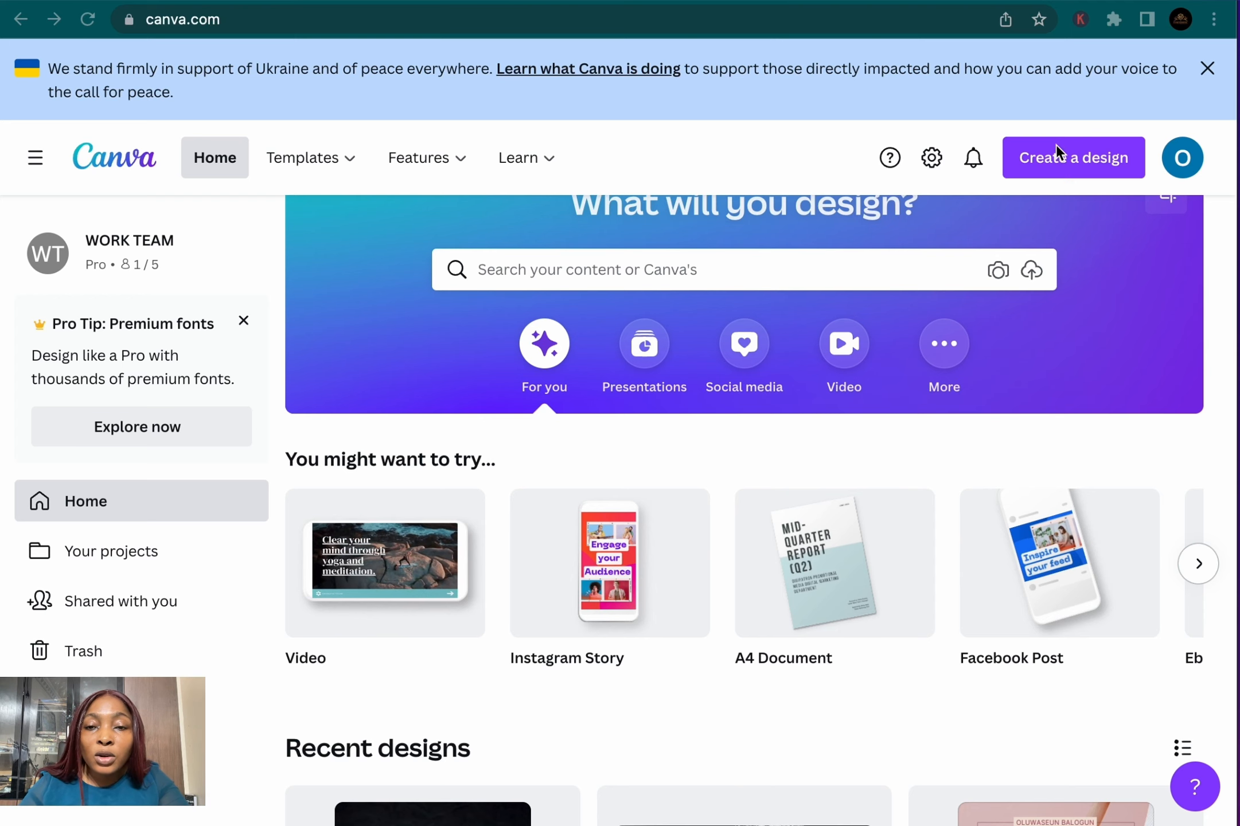
Search the new-design formats for "WEB BANNER" and create a blank Banner (Landscape) design
scroll(1051, 160, "down", 1)
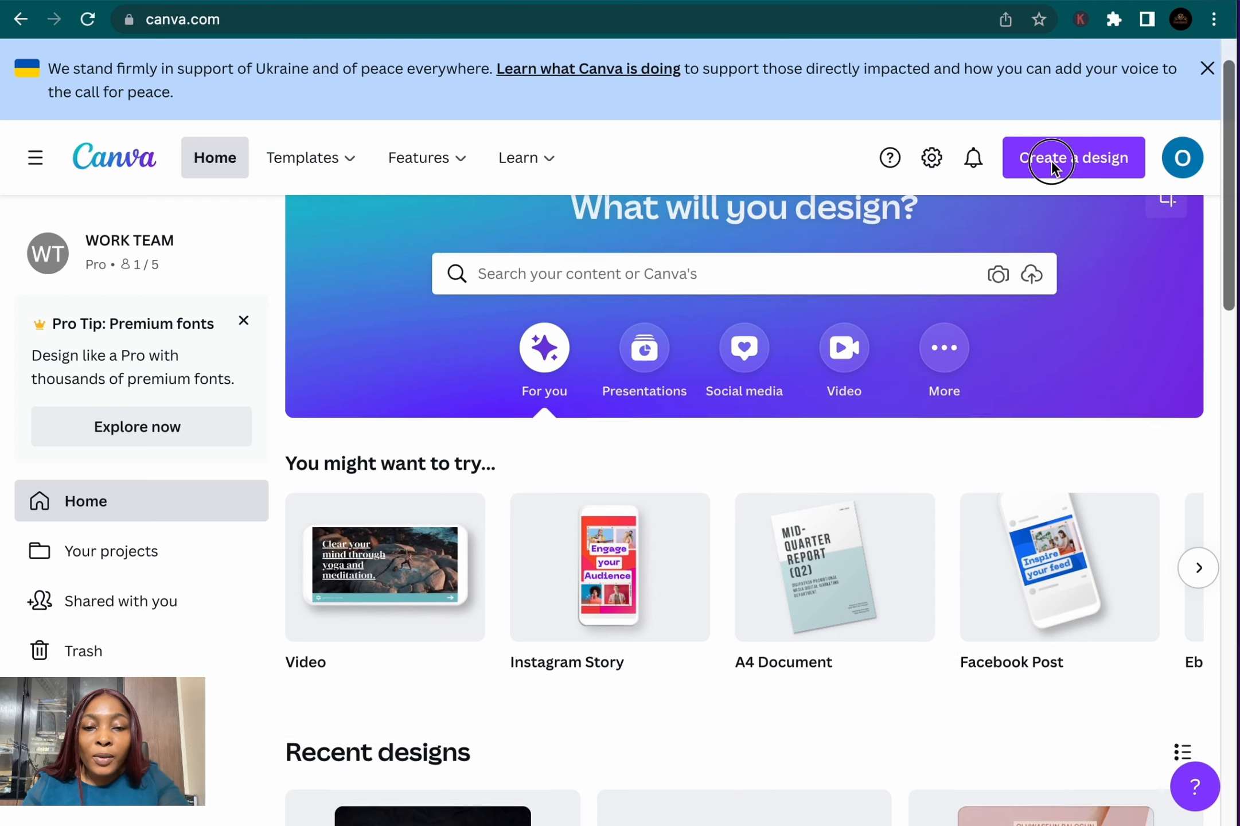
left_click(1058, 164)
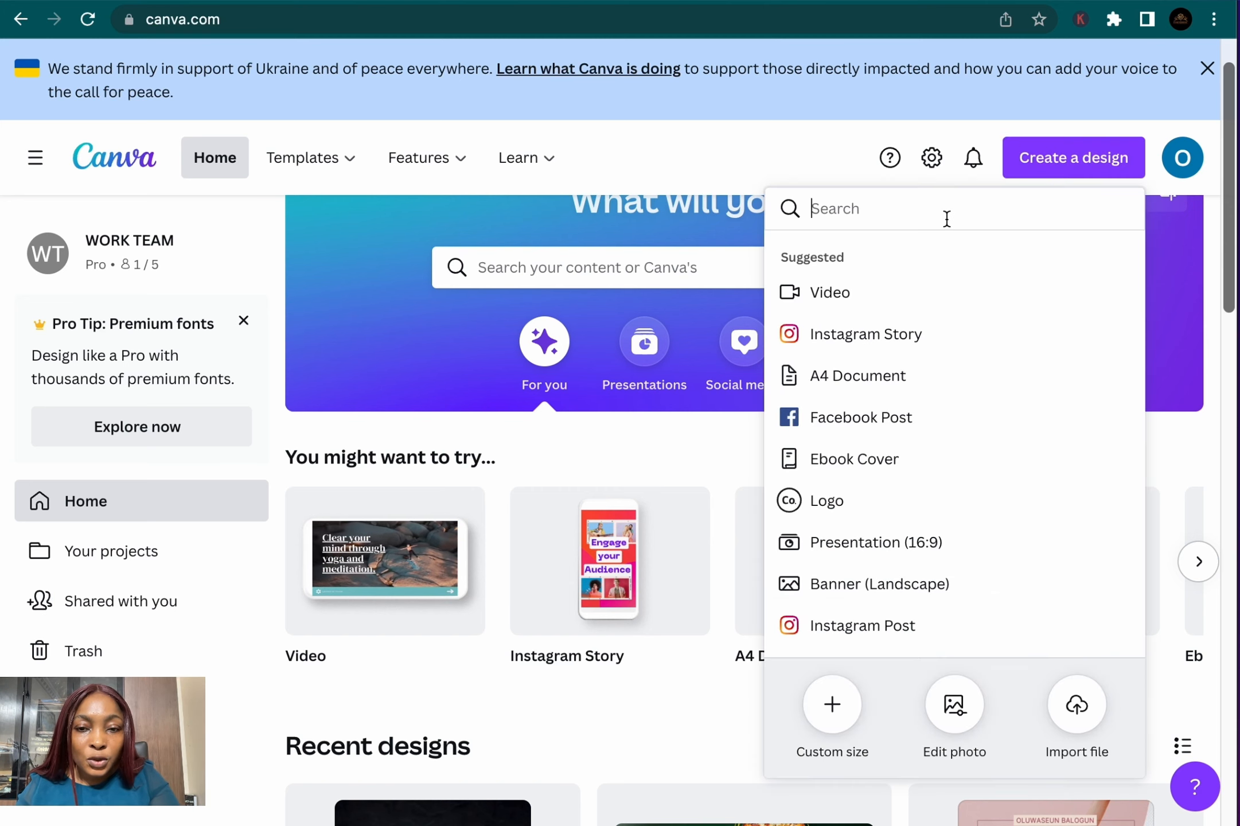
type("WEB B")
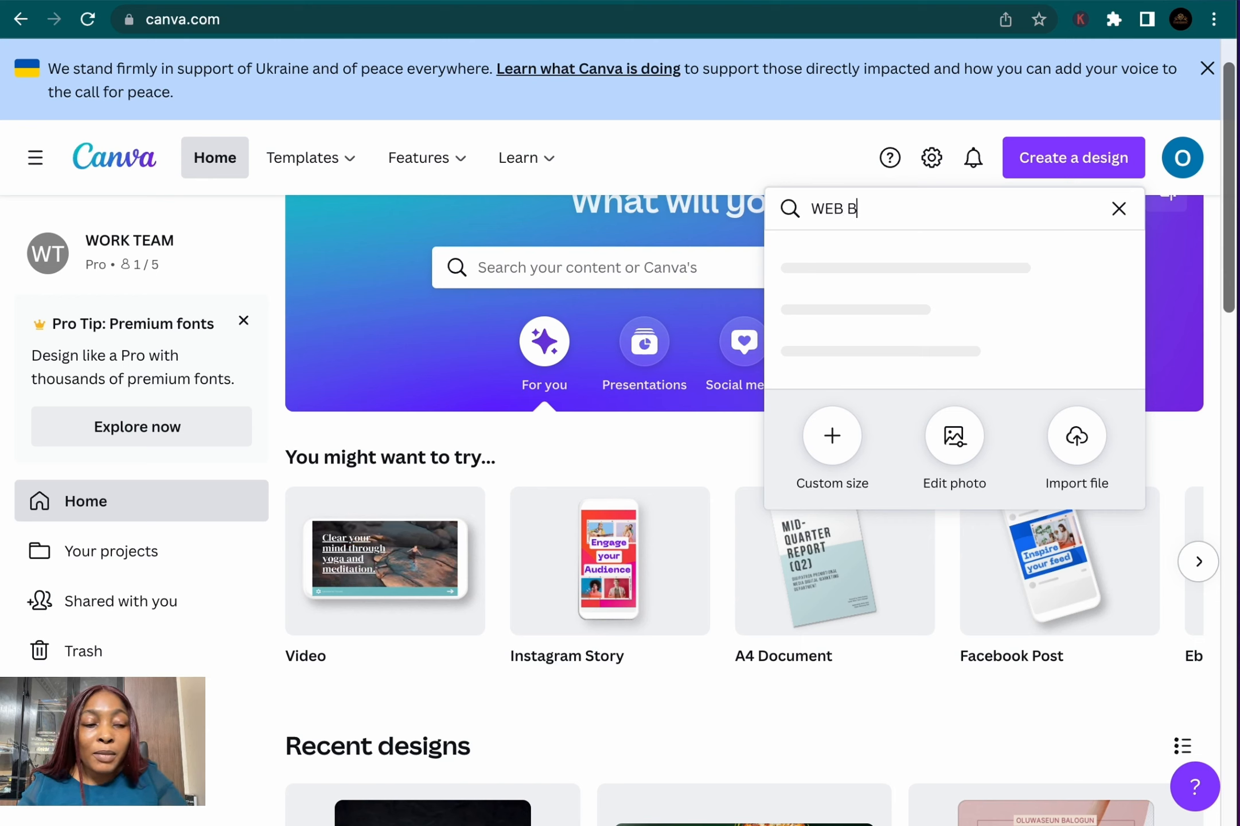
type("ANNER")
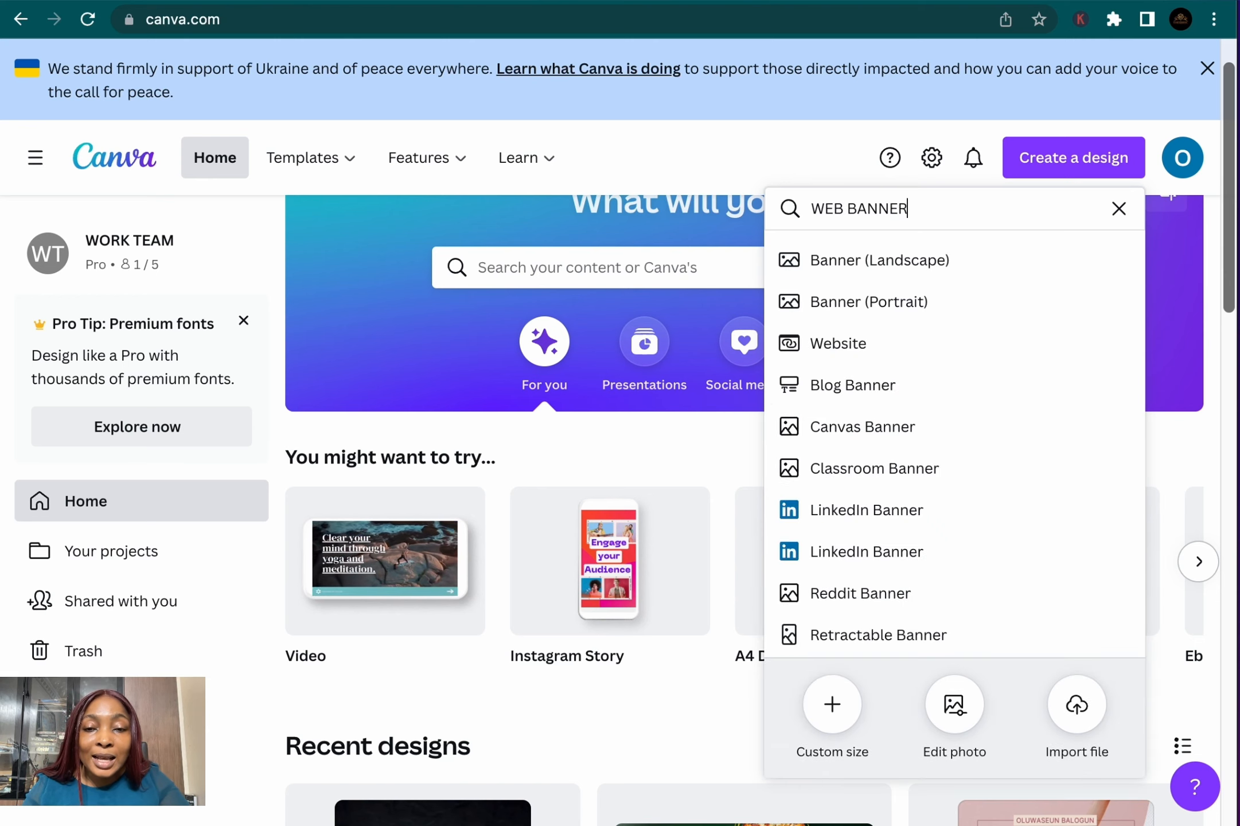
left_click(924, 267)
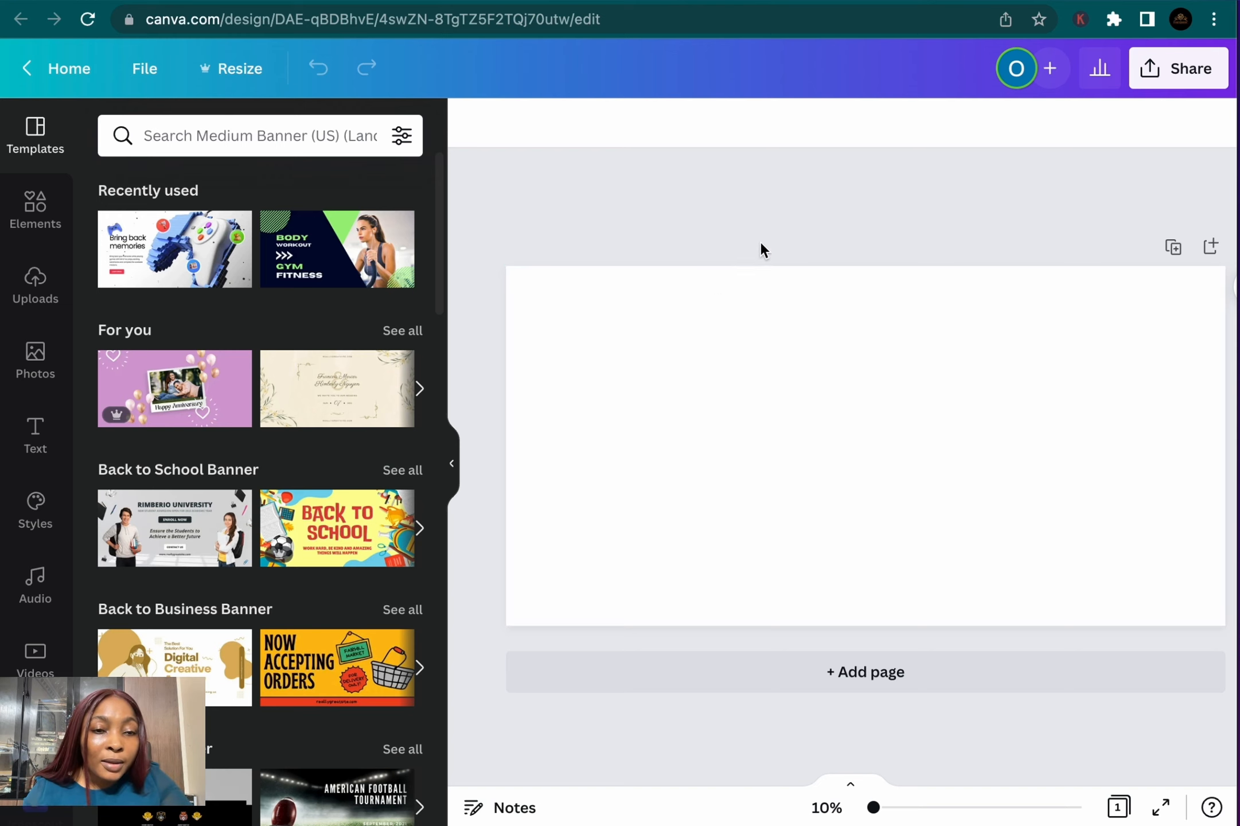
Fill the blank banner page with the dark green blurred photo from the recently used photos as its background
left_click(752, 332)
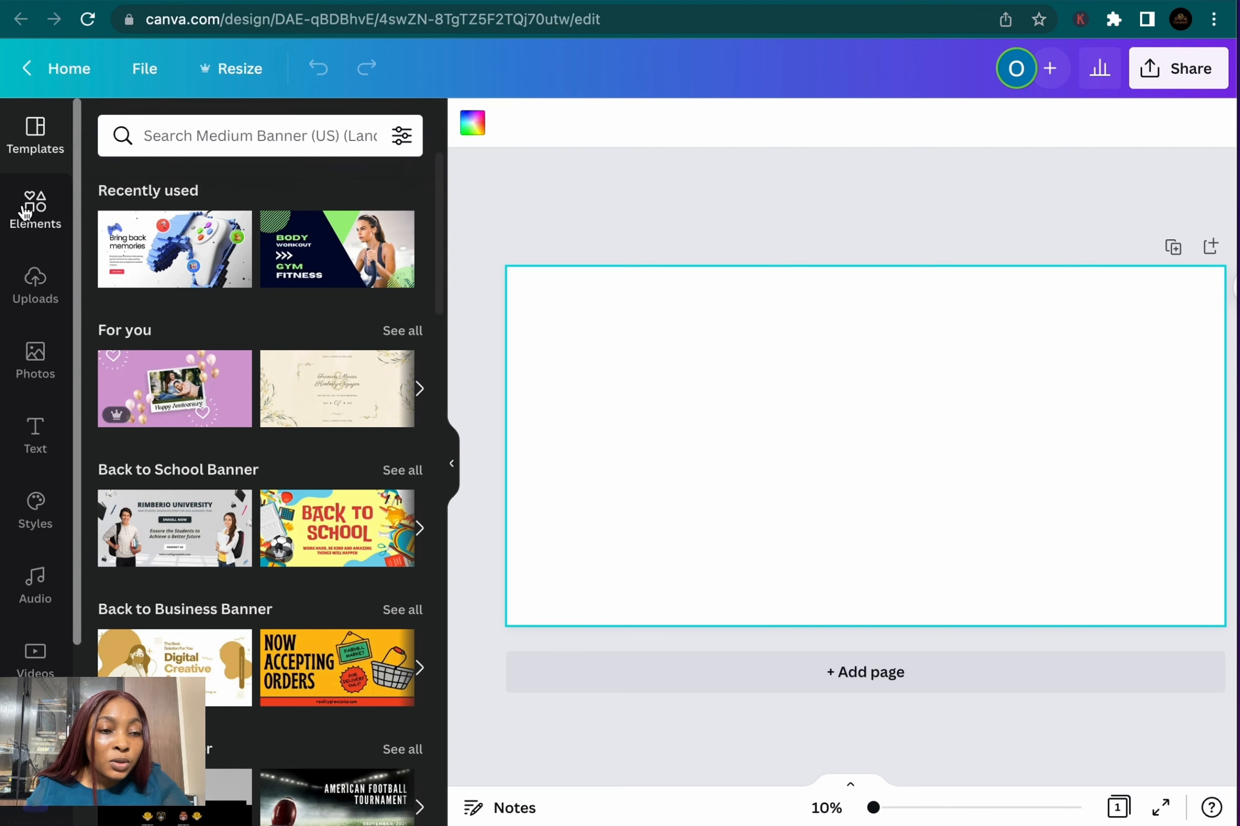
left_click_drag(174, 445, 548, 307)
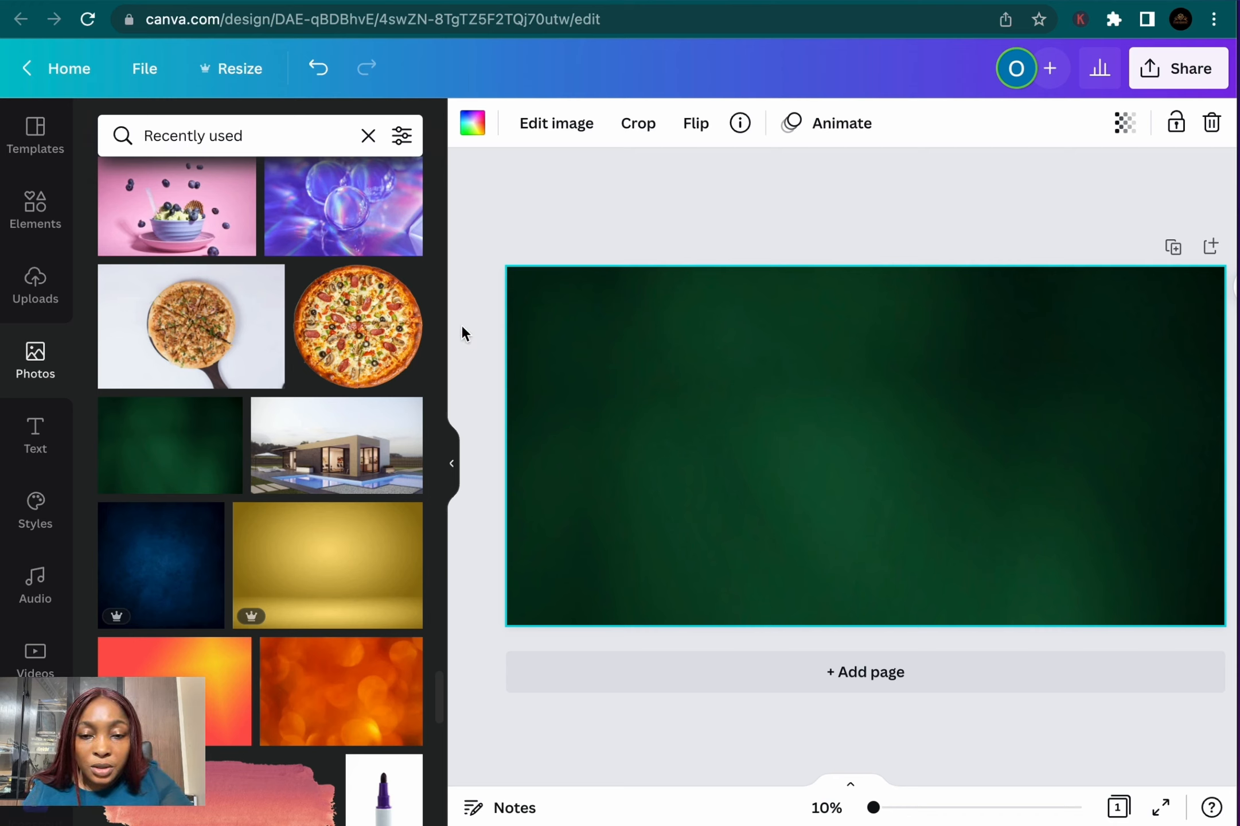
Add the round pepperoni pizza cut-out, shrink it and place it right of centre, partly cut off by the page's upper edge
left_click(360, 330)
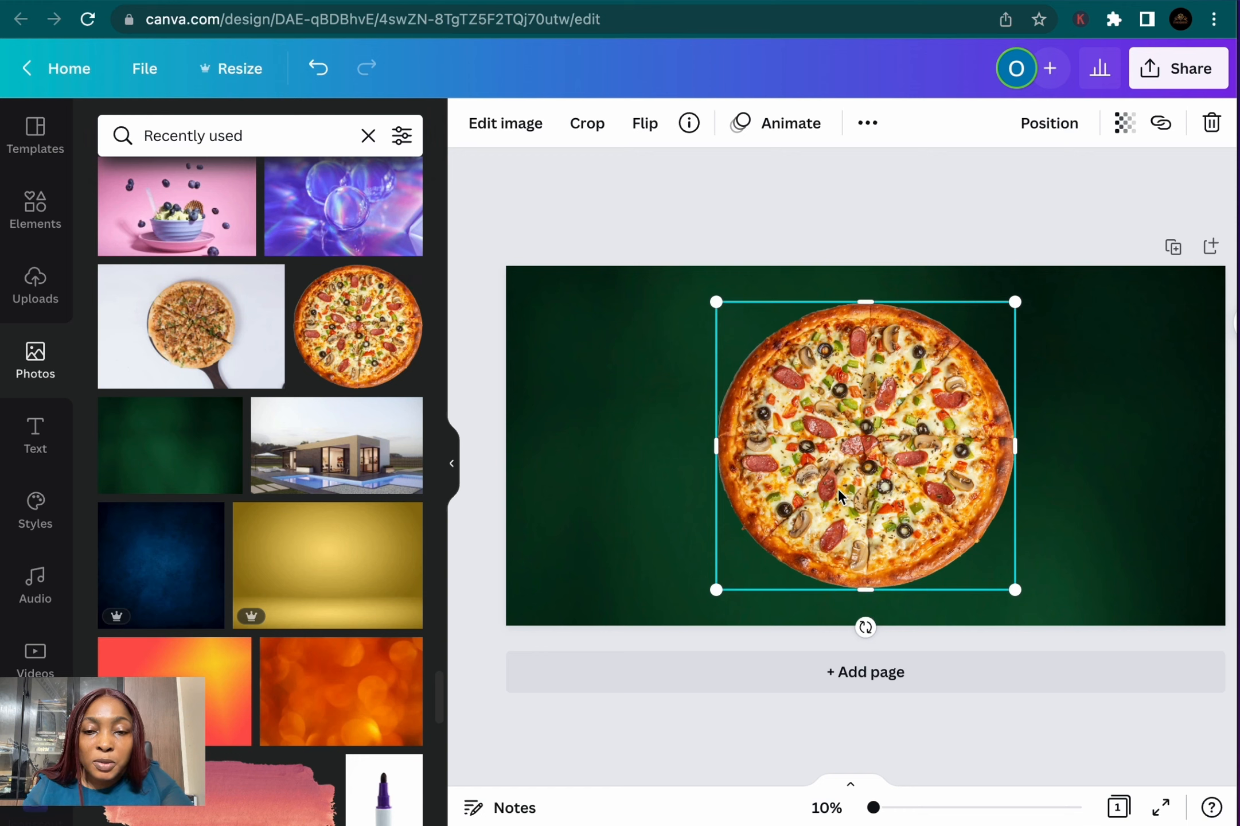
left_click_drag(716, 589, 818, 491)
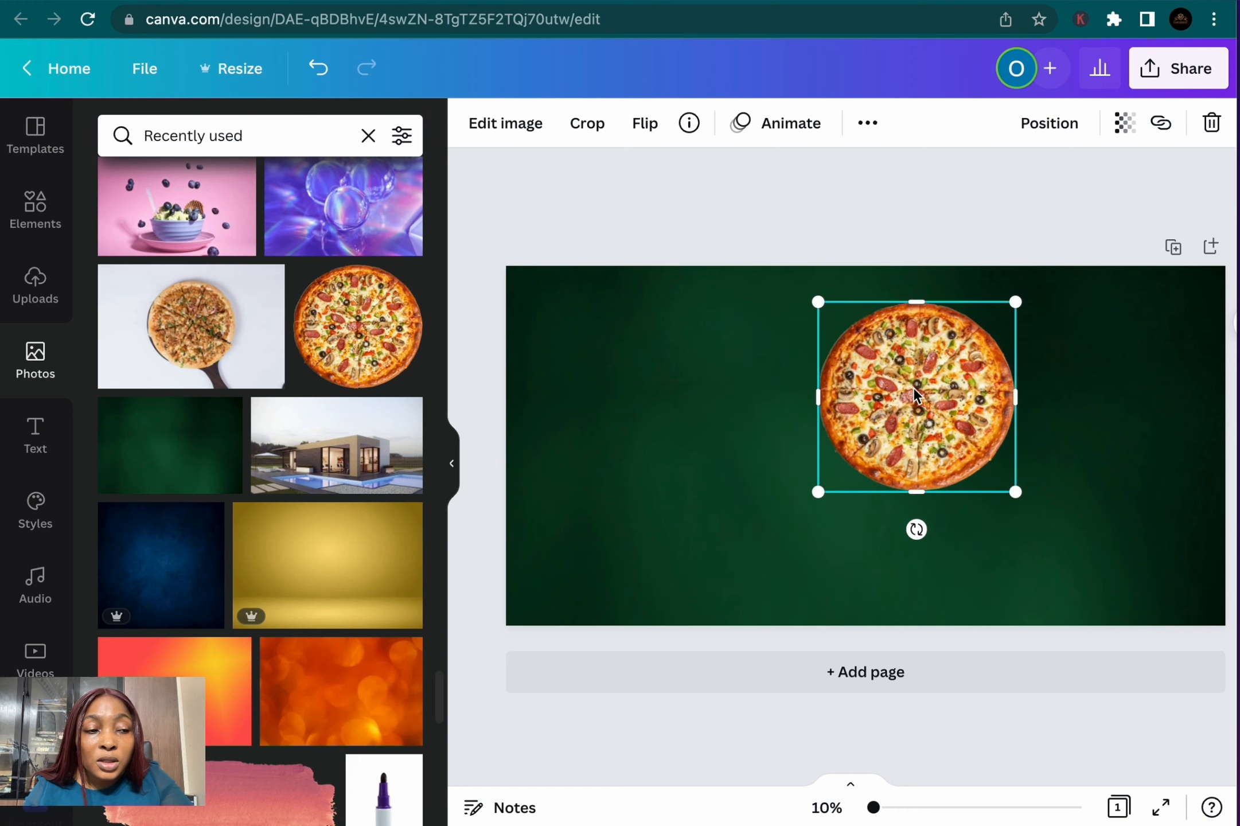
left_click_drag(916, 395, 975, 311)
left_click_drag(877, 419, 867, 439)
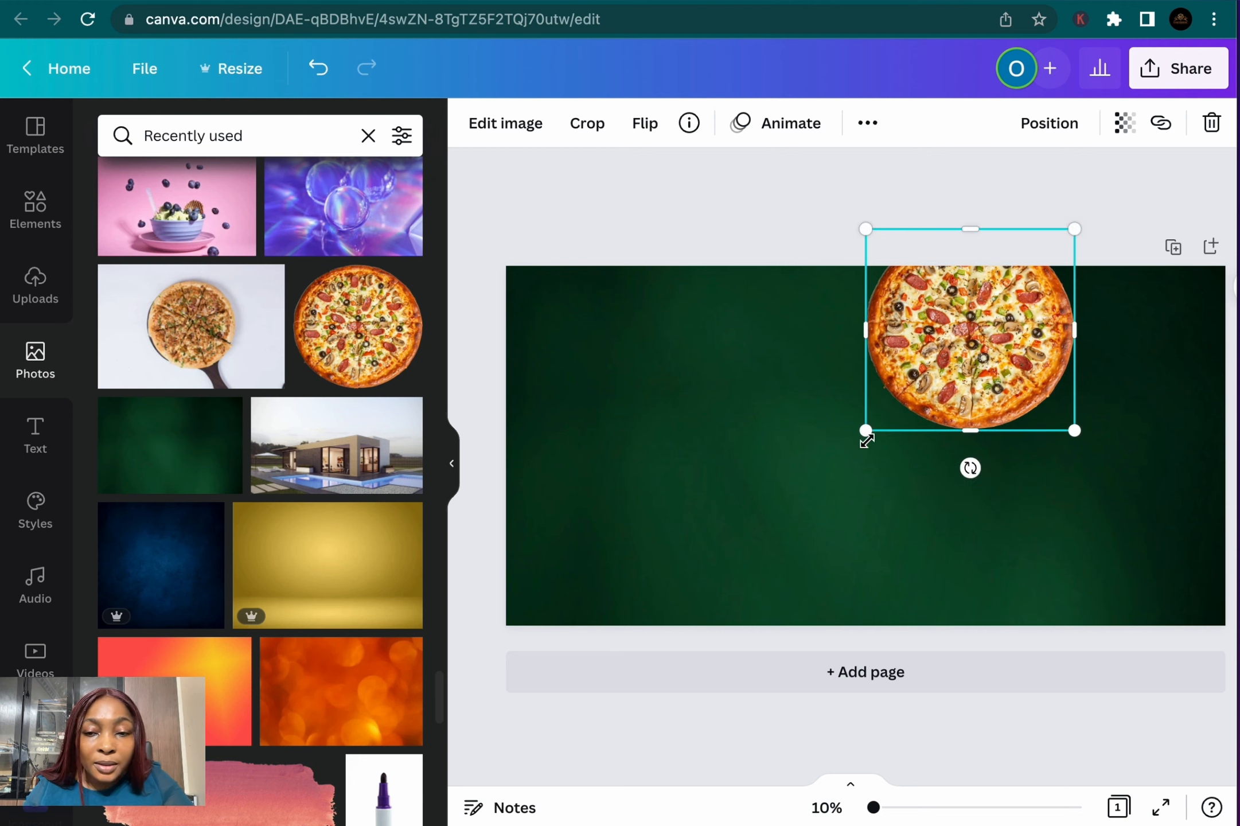
left_click_drag(975, 343, 982, 341)
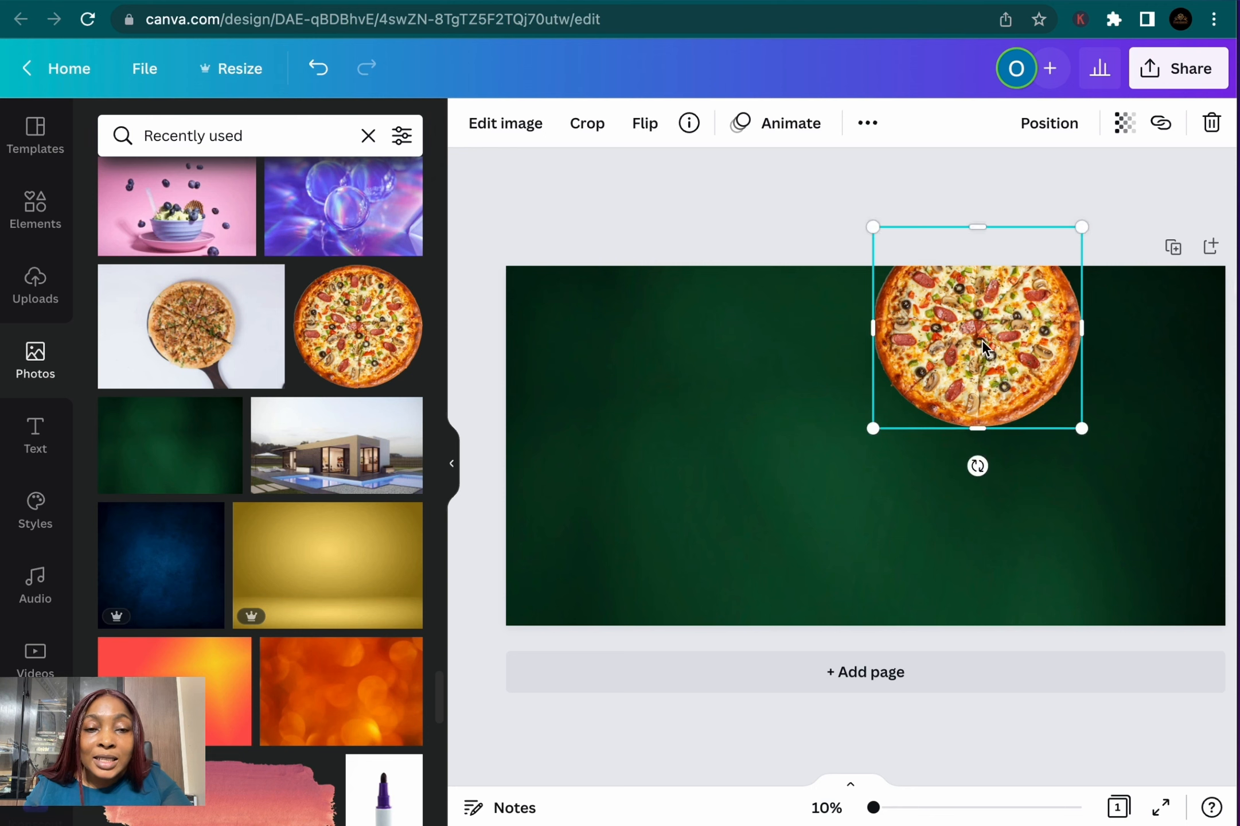
Add the photo of a pizza on a wooden board and remove its white background with the Background Remover
left_click(155, 347)
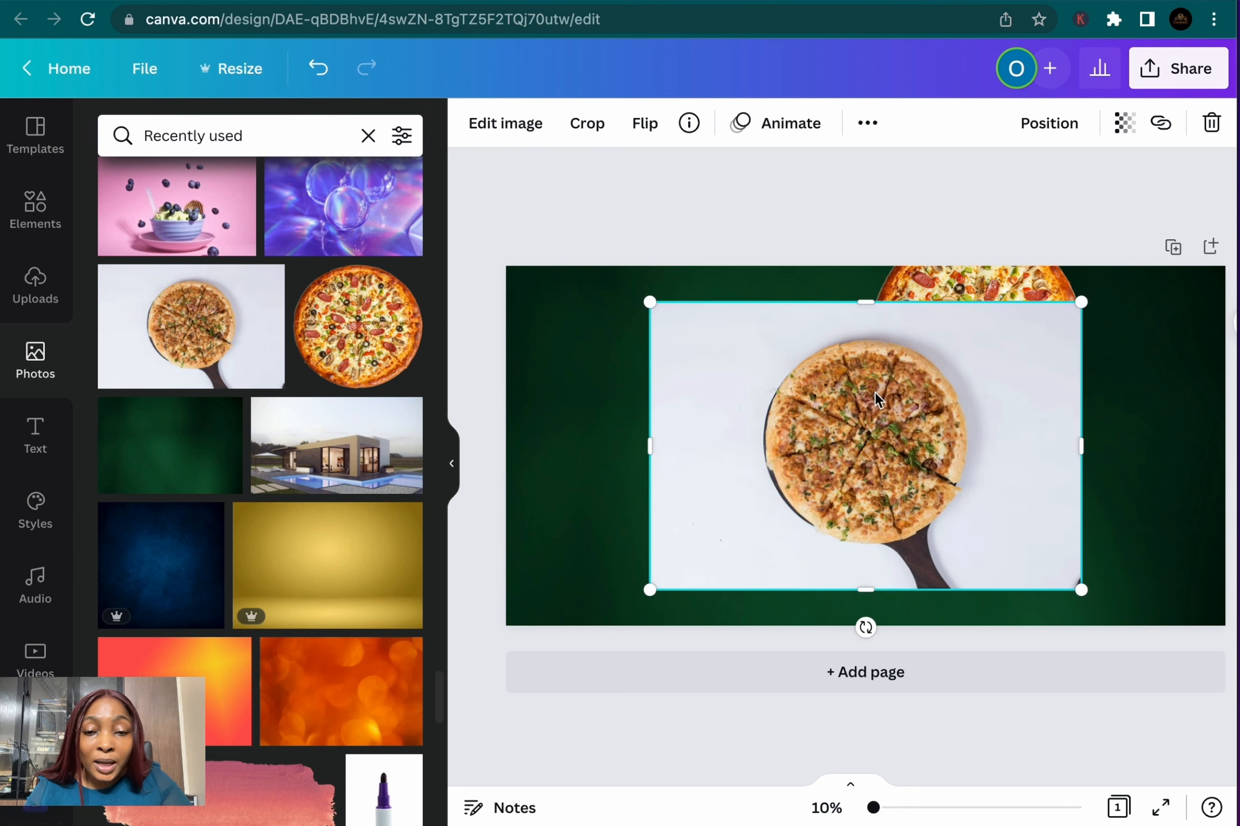
left_click_drag(875, 391, 872, 408)
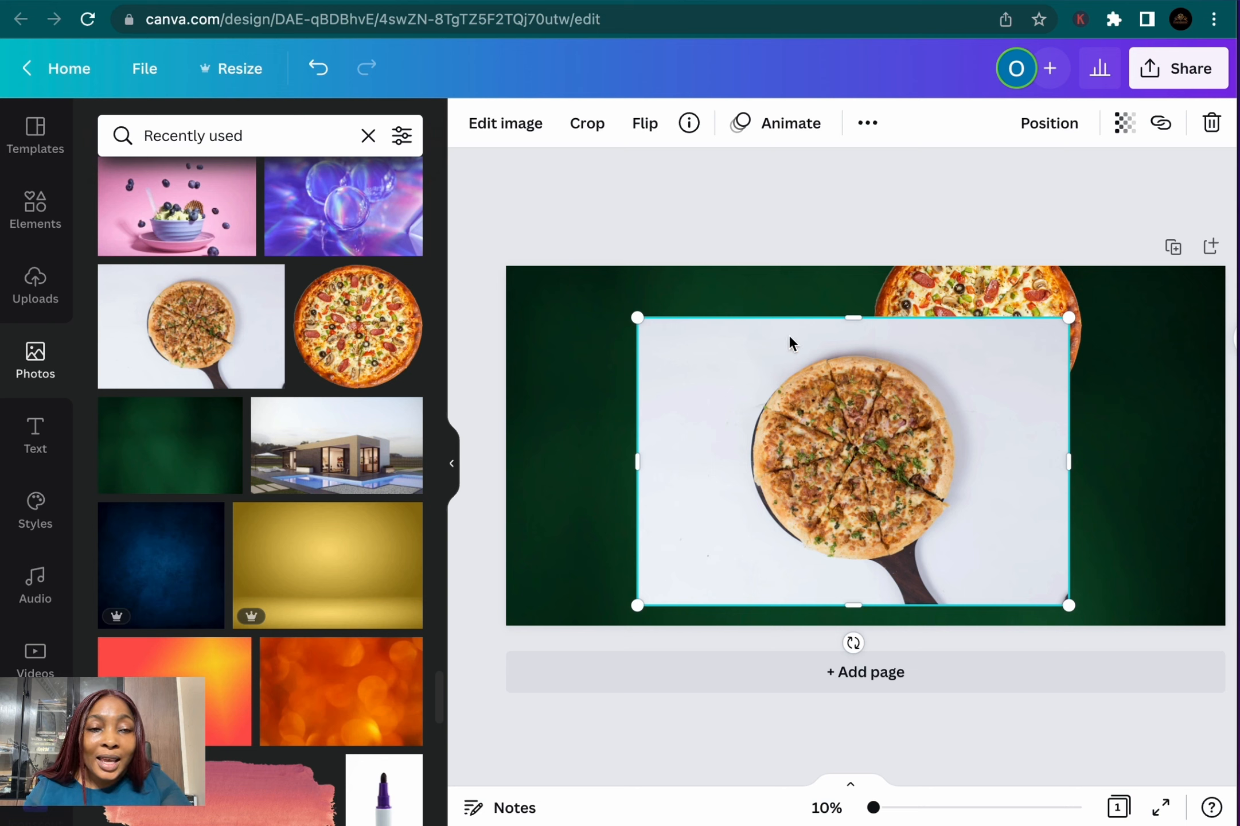
left_click(142, 68)
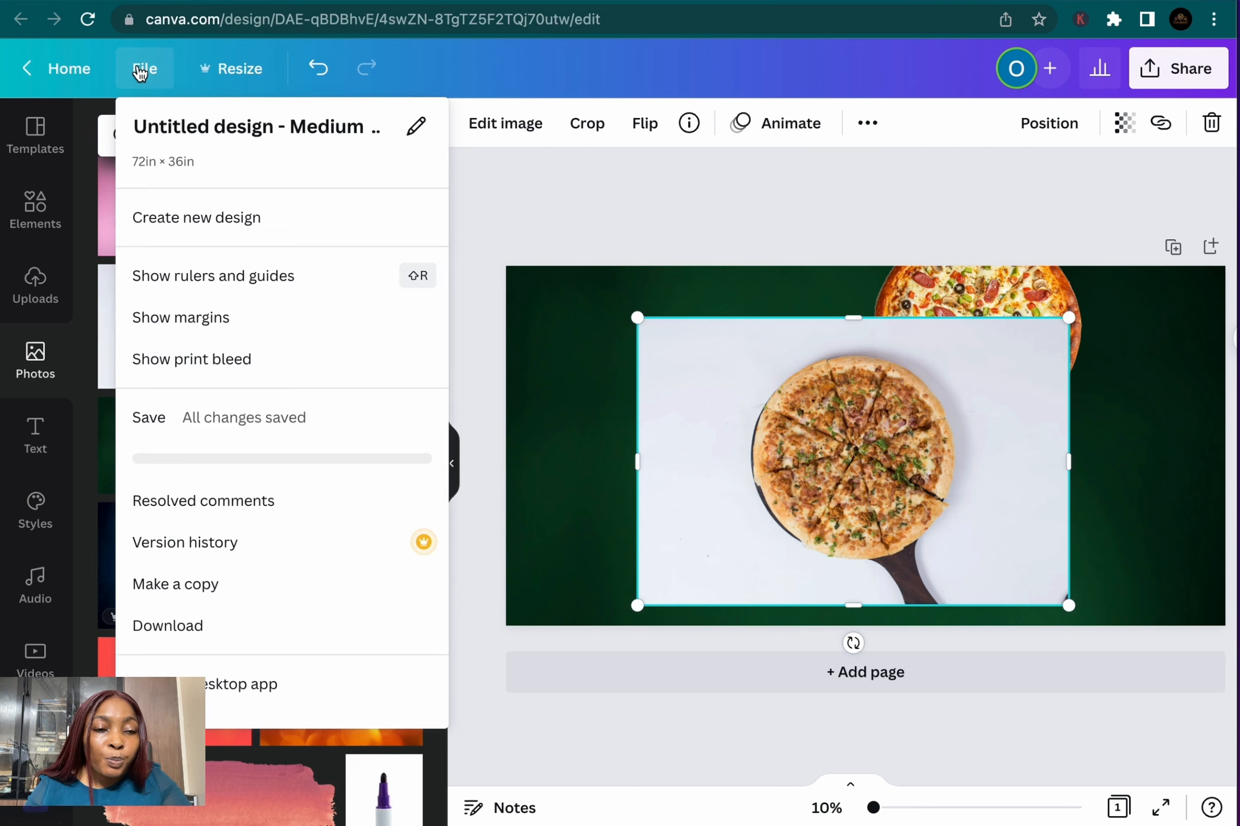
left_click(780, 367)
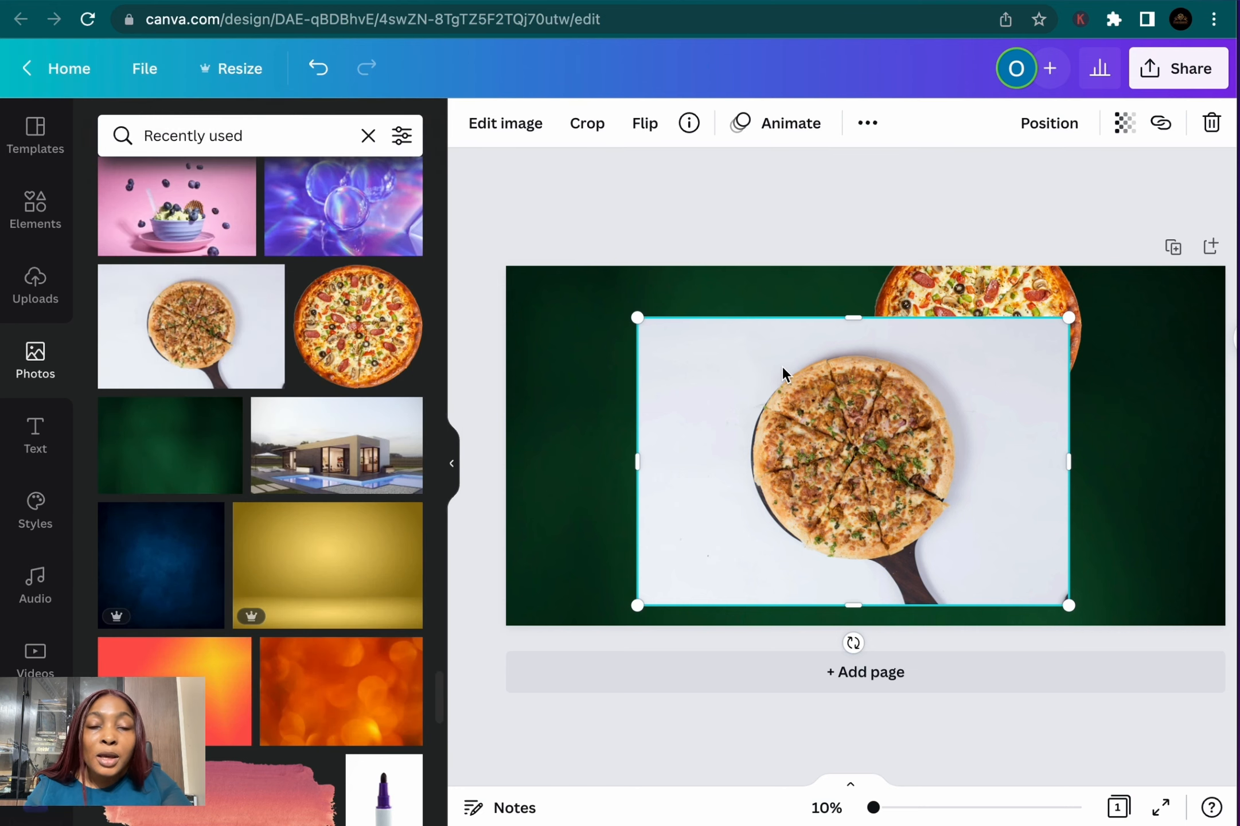
left_click(513, 127)
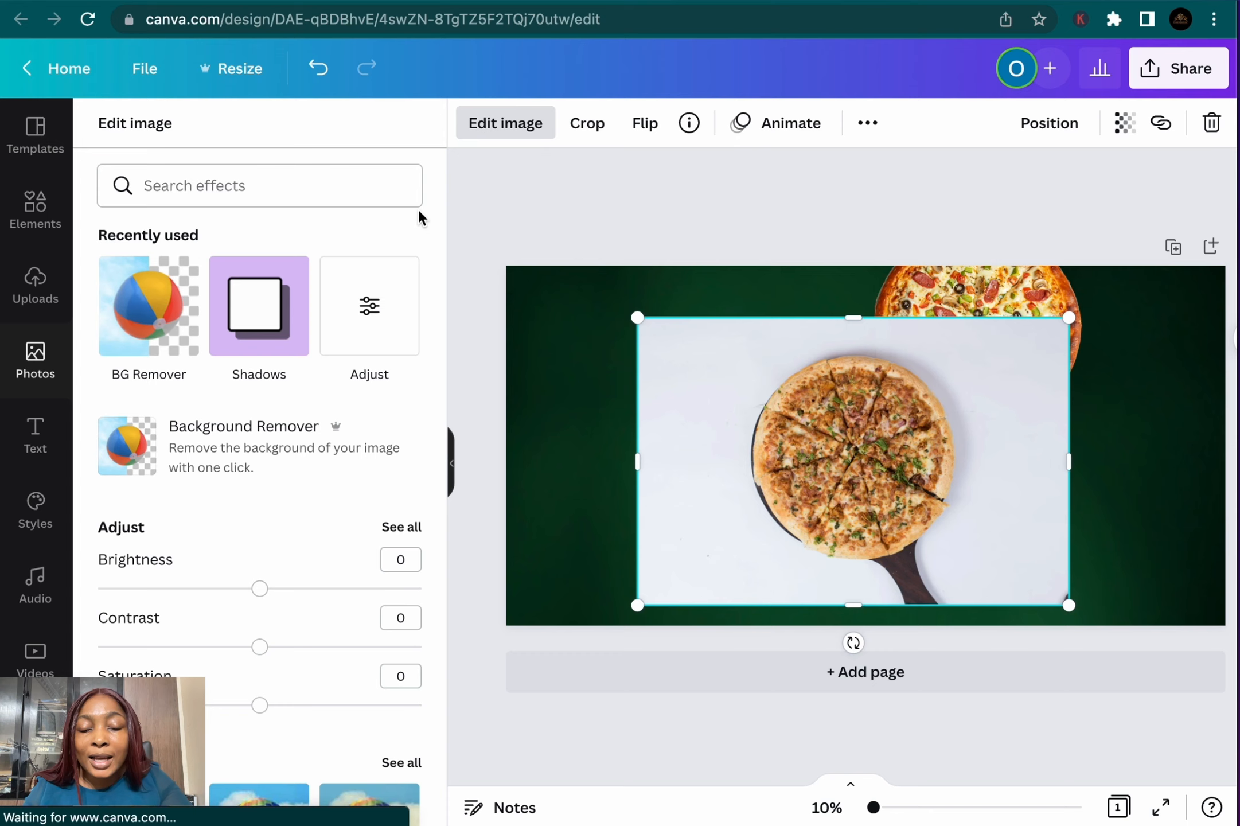
left_click(149, 318)
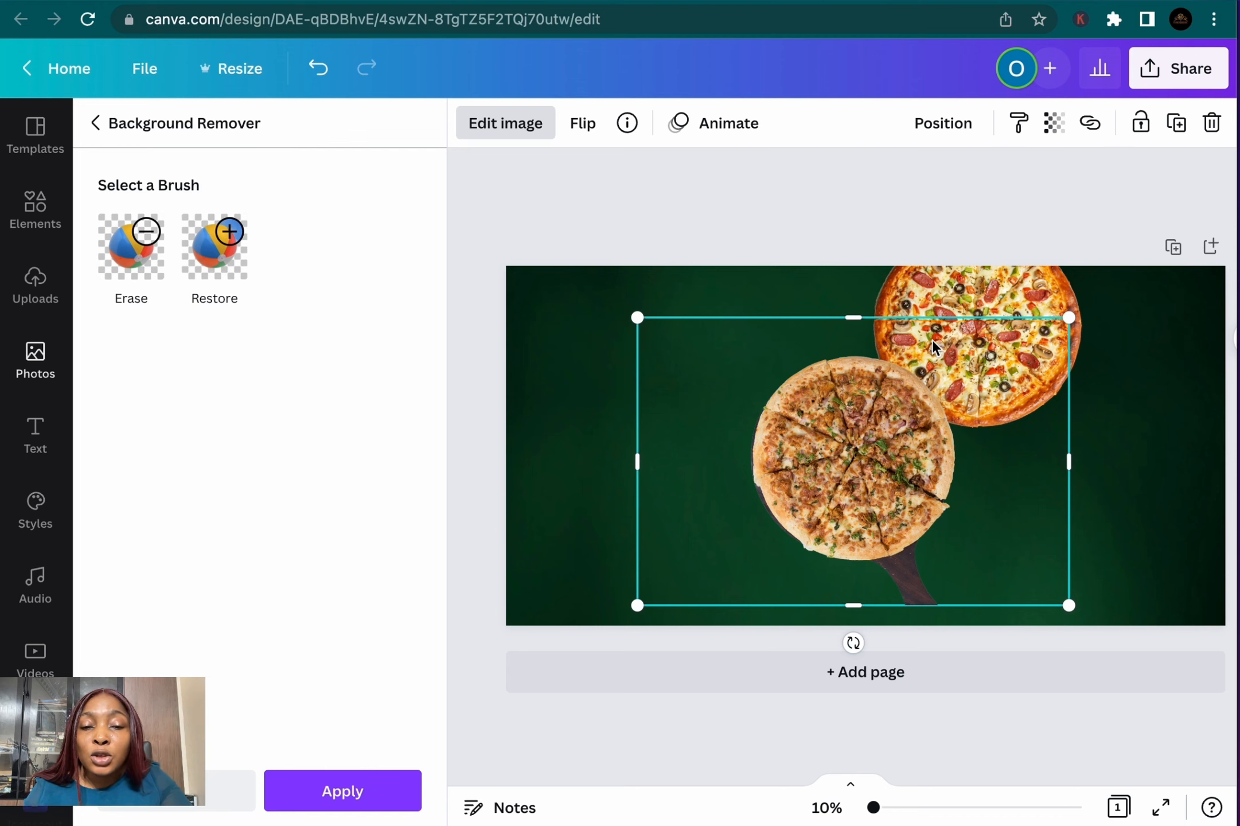
left_click(360, 795)
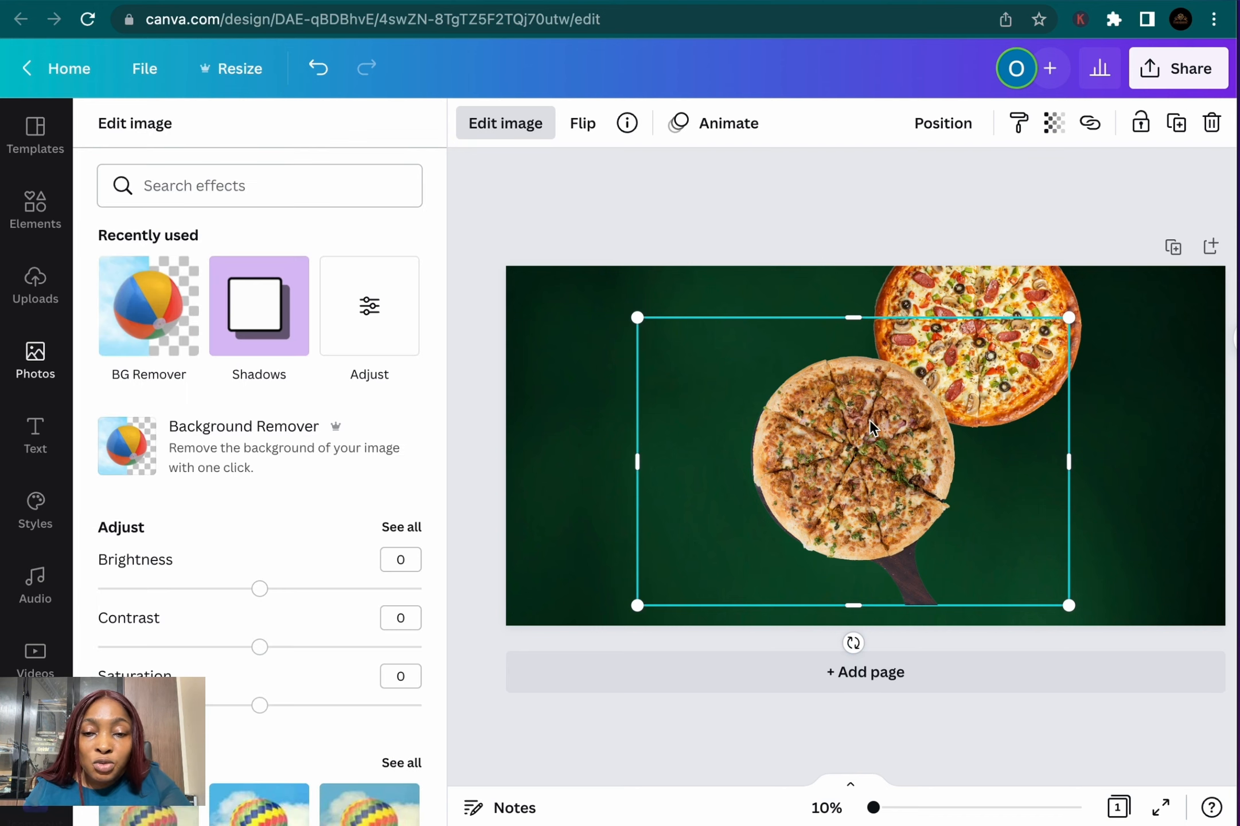
Move the board pizza to the page's lower right and shift the pepperoni pizza slightly left above it
left_click_drag(877, 427, 1018, 481)
left_click(1002, 344)
left_click_drag(1002, 344, 970, 325)
left_click_drag(1067, 544, 1013, 542)
left_click(957, 228)
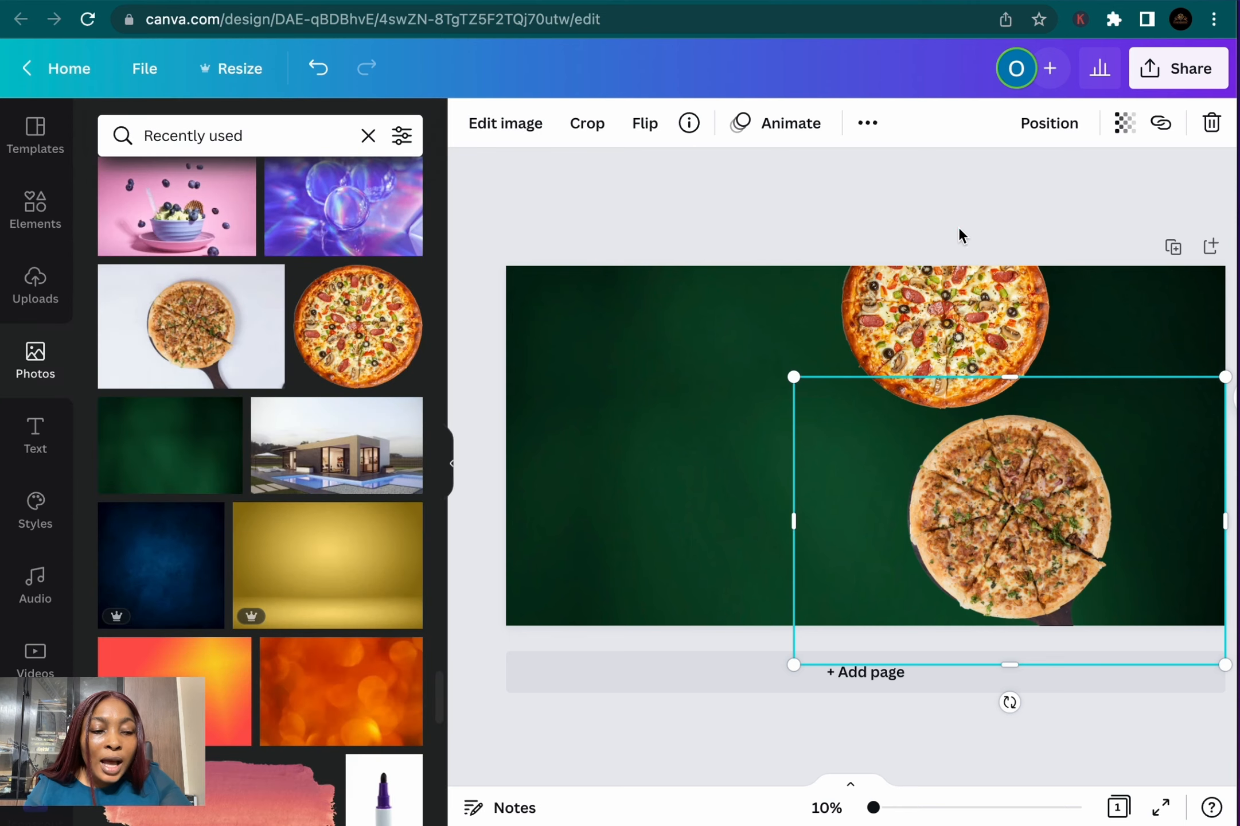
left_click(961, 235)
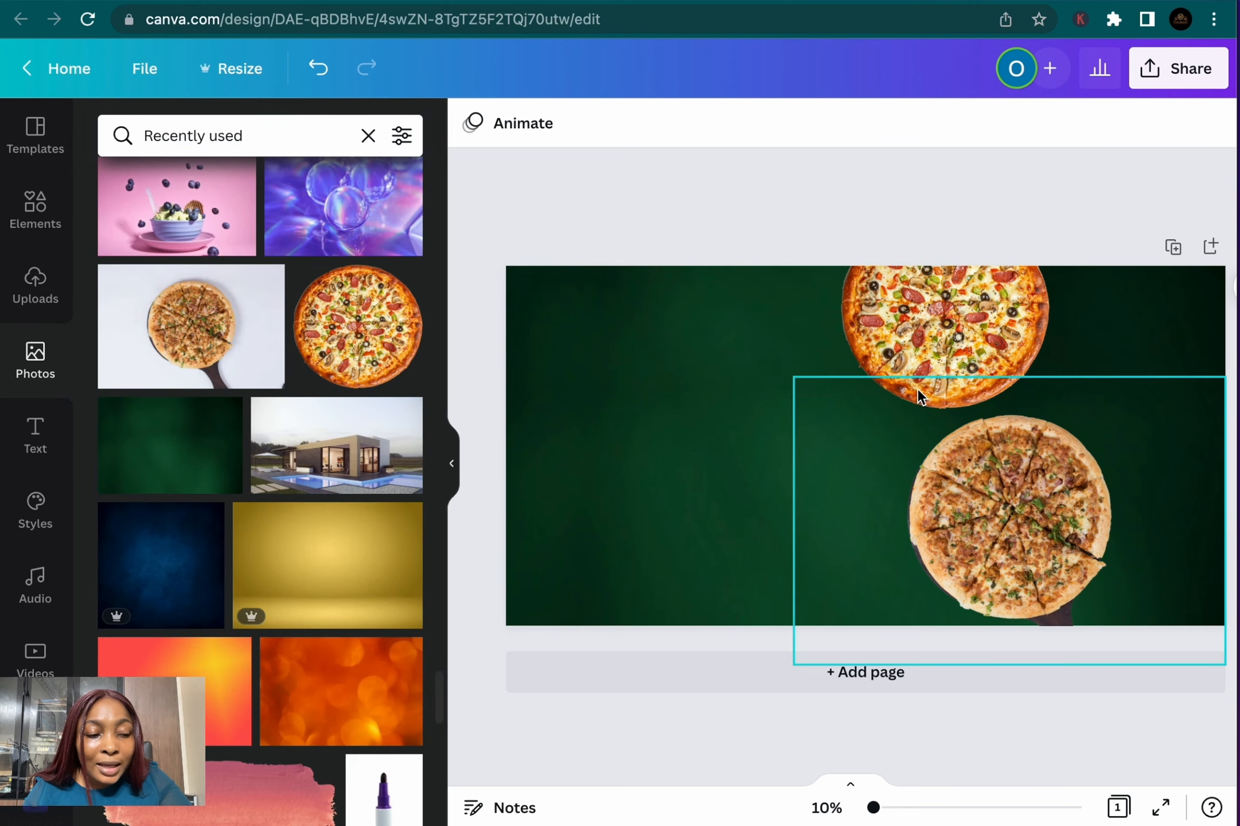
Add the dark circle outline from the recently used elements and size it to surround the pepperoni pizza
scroll(339, 396, "down", 4)
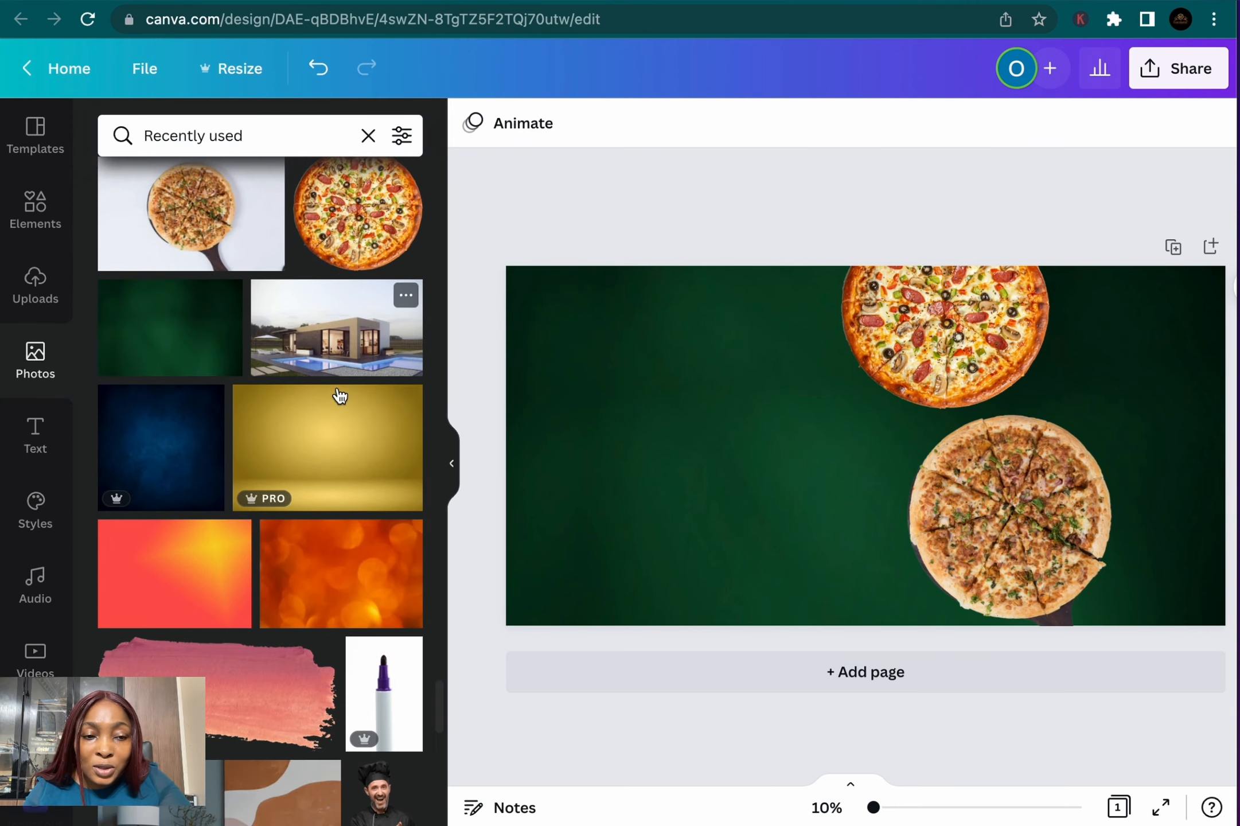
left_click(35, 210)
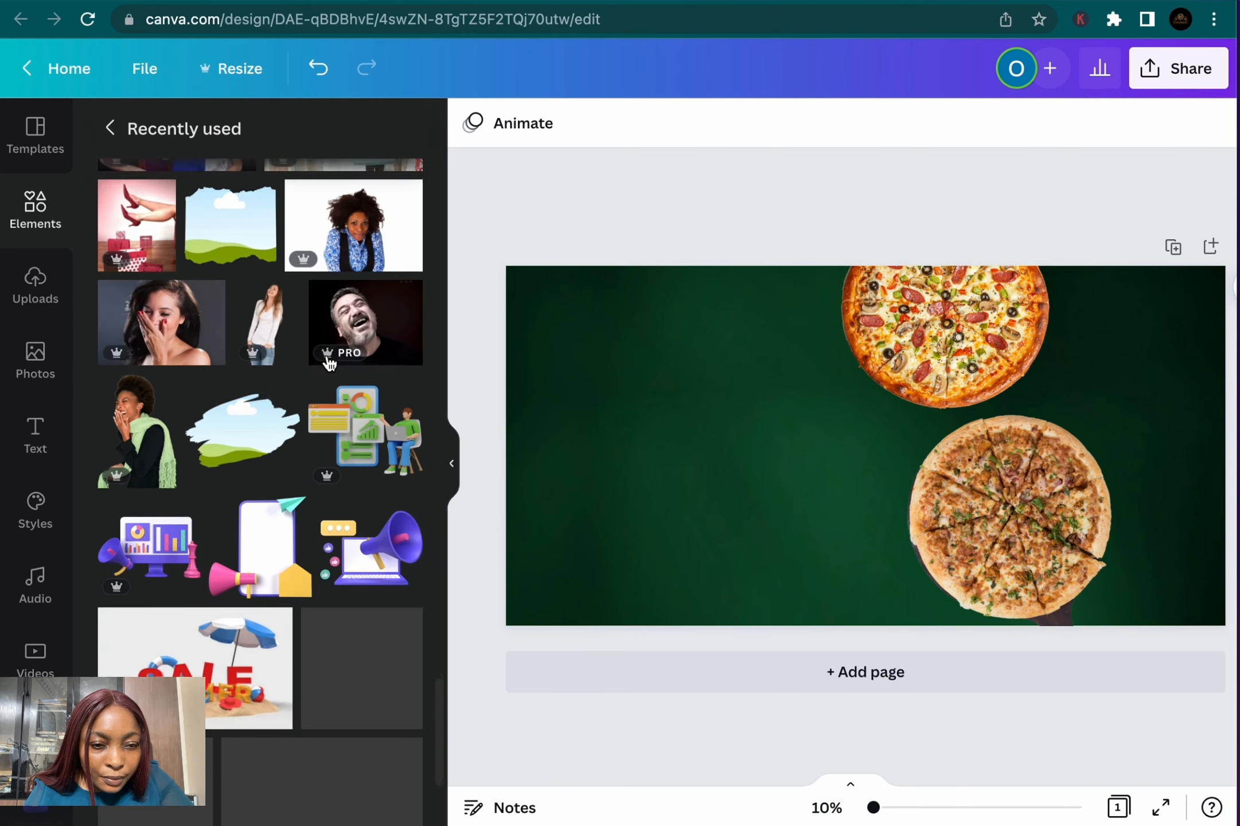
scroll(327, 361, "down", 6)
scroll(329, 362, "down", 10)
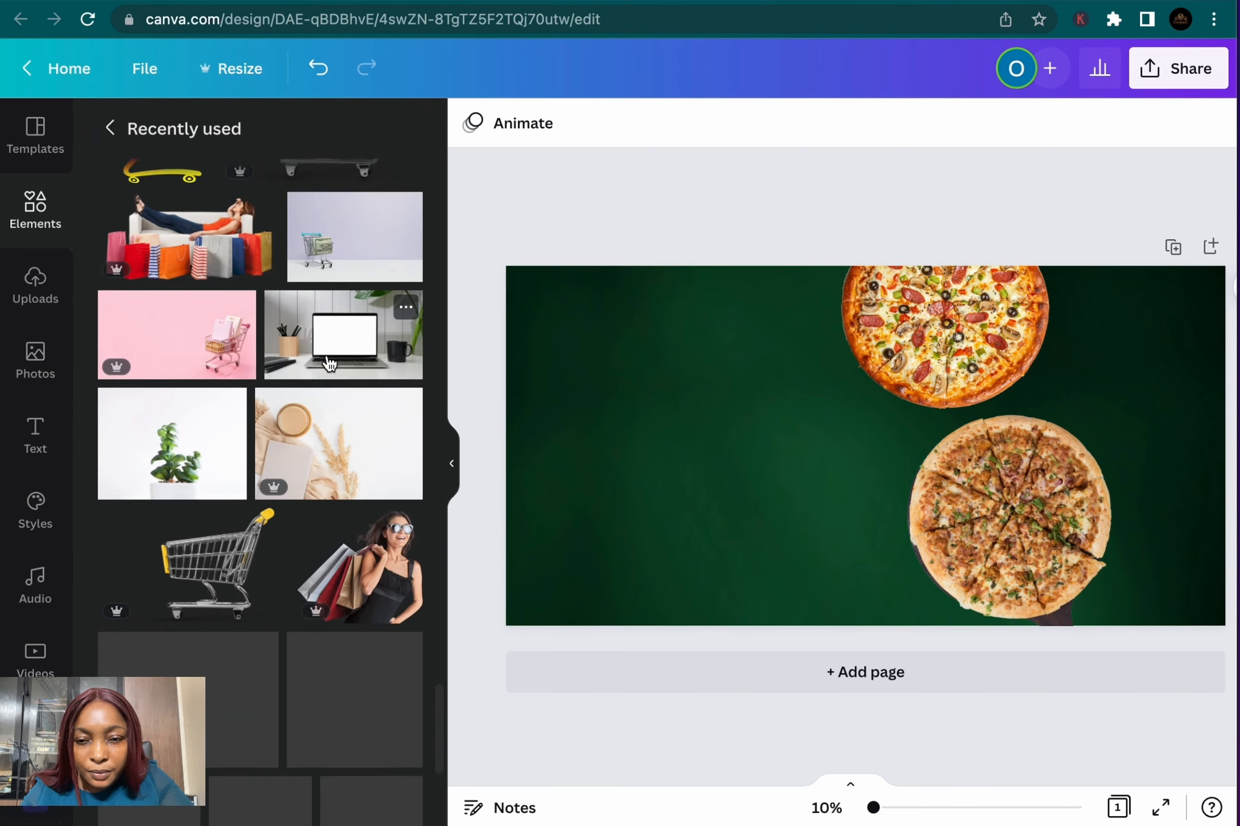
scroll(330, 362, "down", 3)
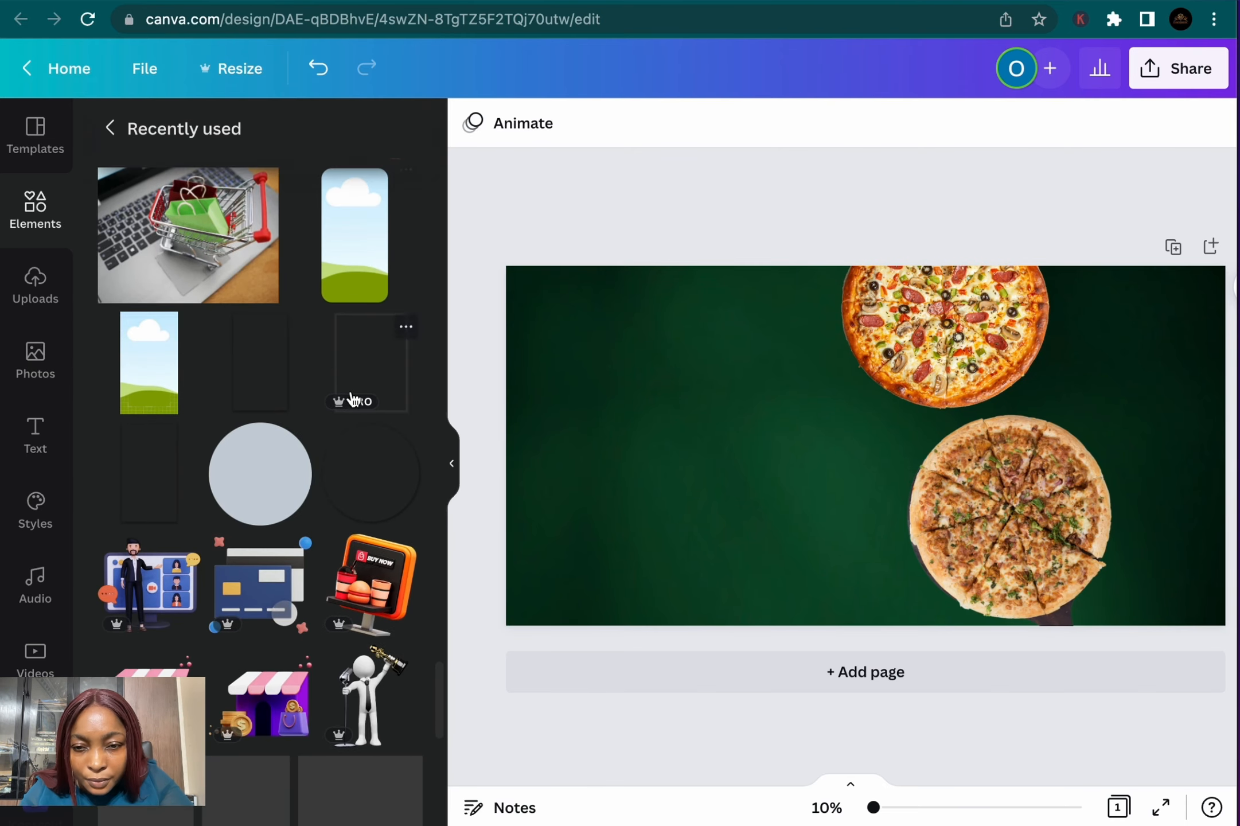
left_click(390, 466)
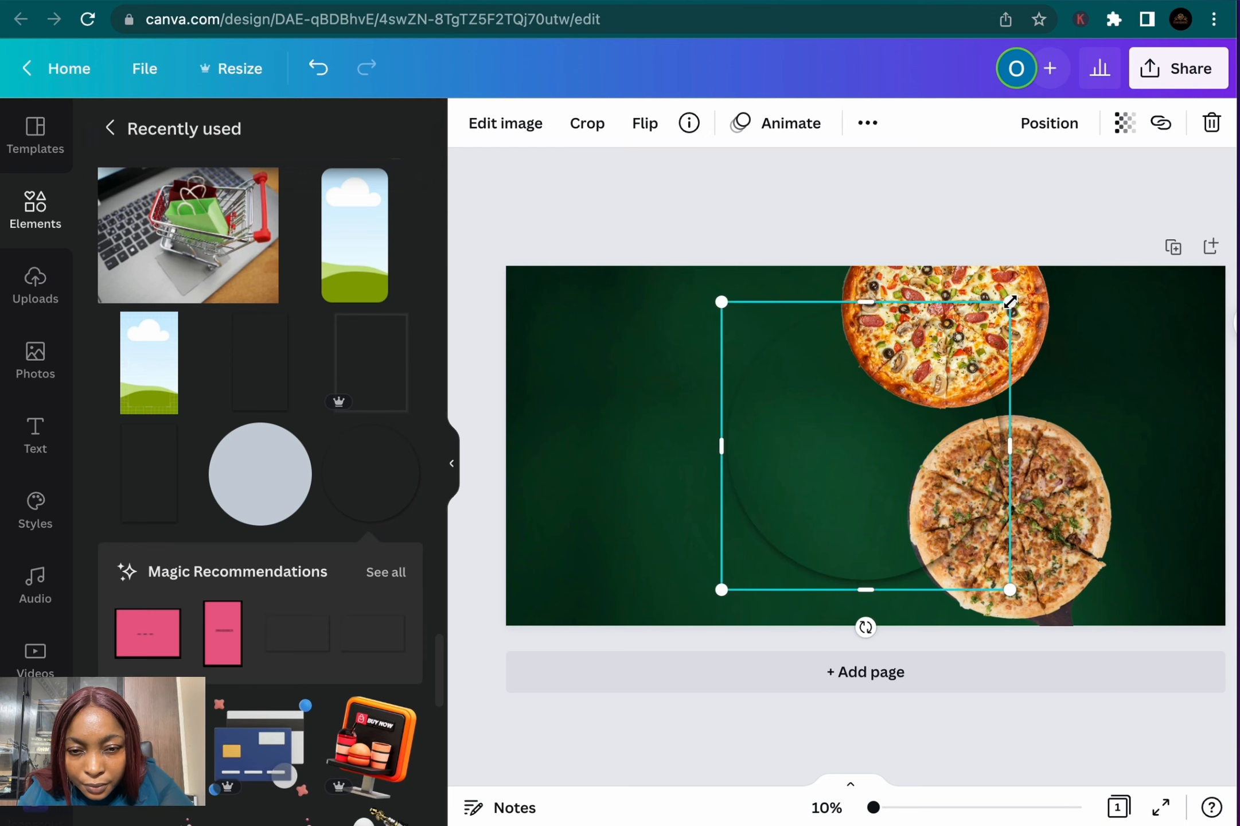
left_click_drag(1010, 302, 947, 357)
left_click_drag(823, 467, 930, 316)
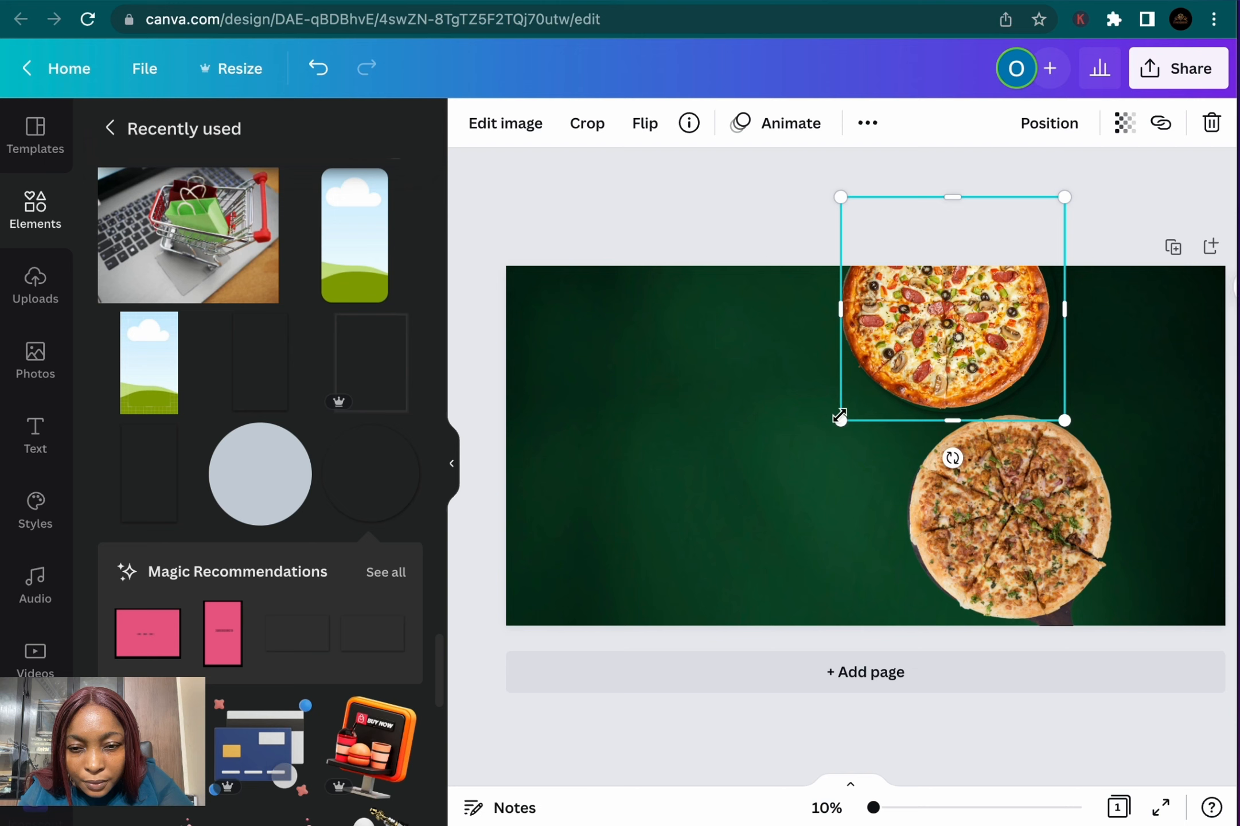
mouse_move(839, 419)
left_mouse_down()
mouse_move(822, 429)
mouse_move(840, 394)
left_mouse_up()
left_click(810, 404)
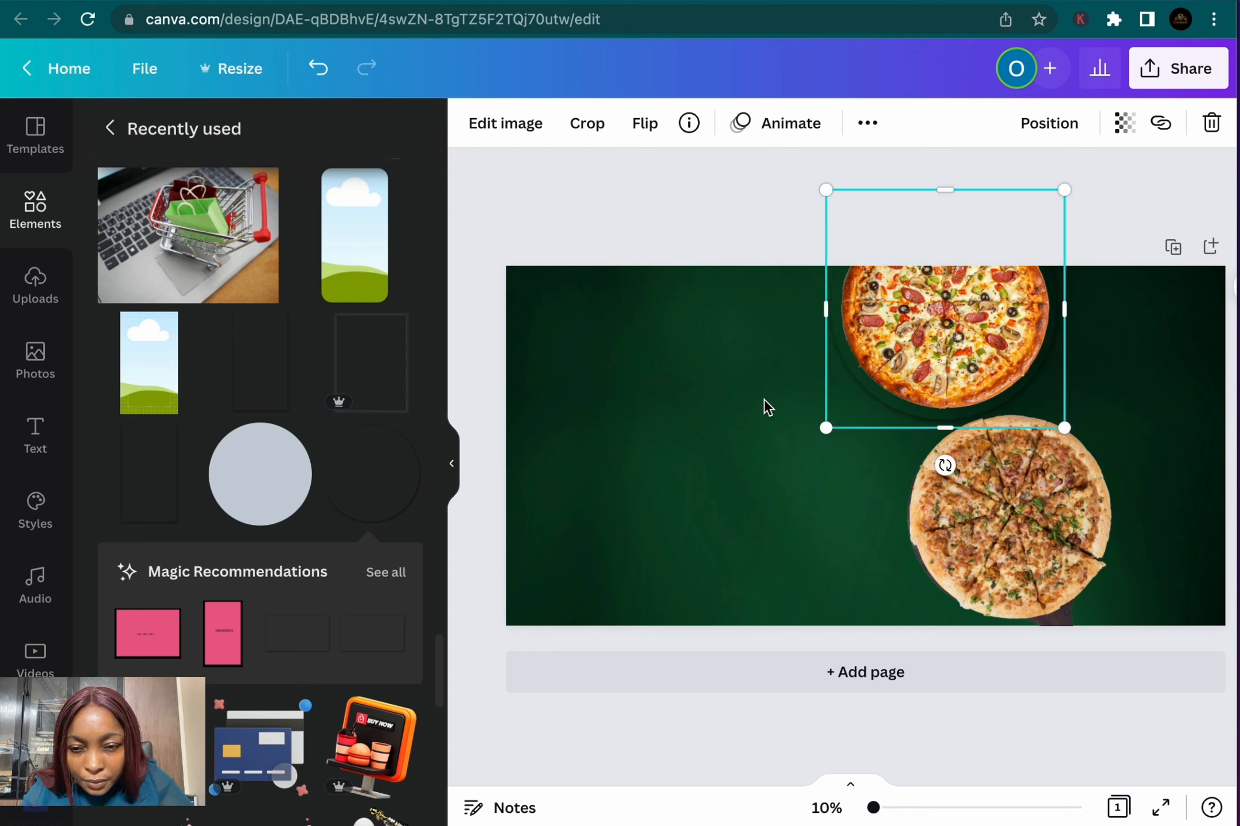
Duplicate the circle outline, place one around the board pizza and fine-tune the one around the pepperoni pizza
key("super+d")
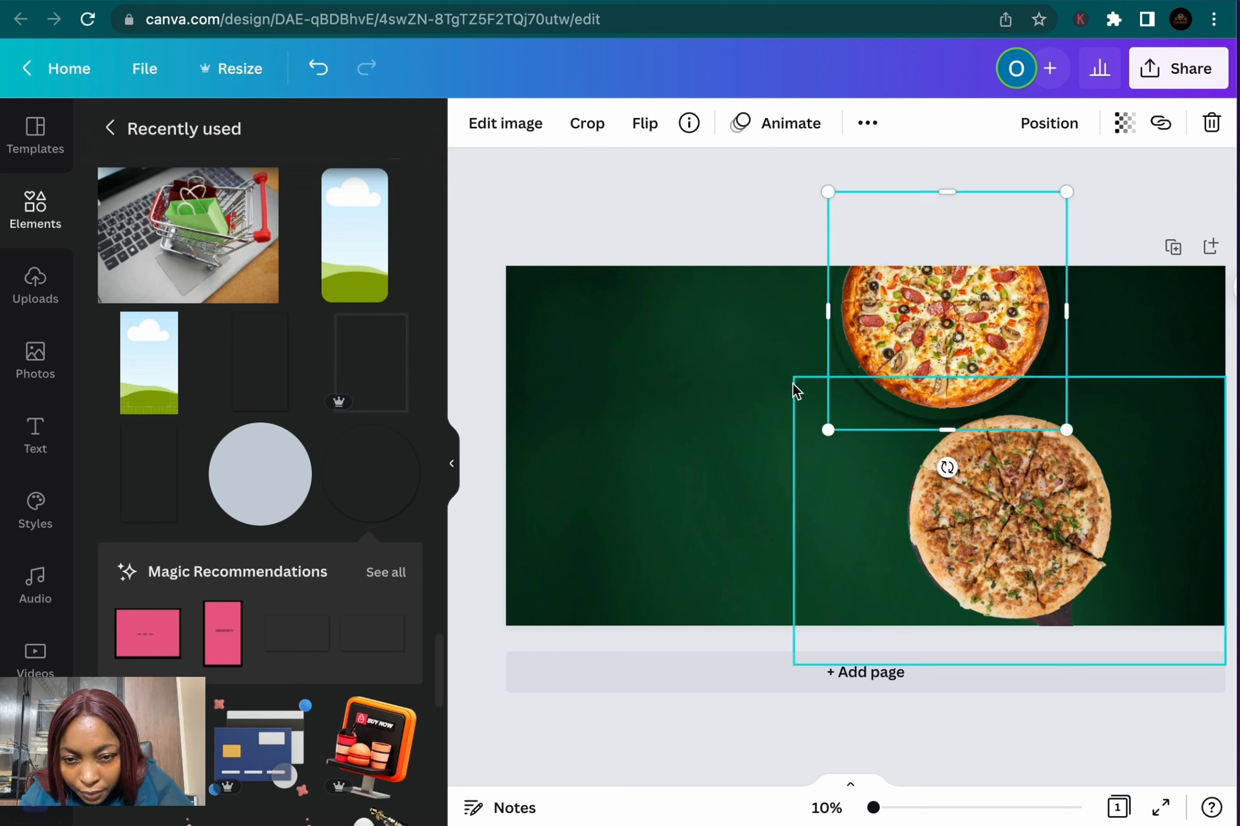
left_click_drag(955, 295, 1027, 513)
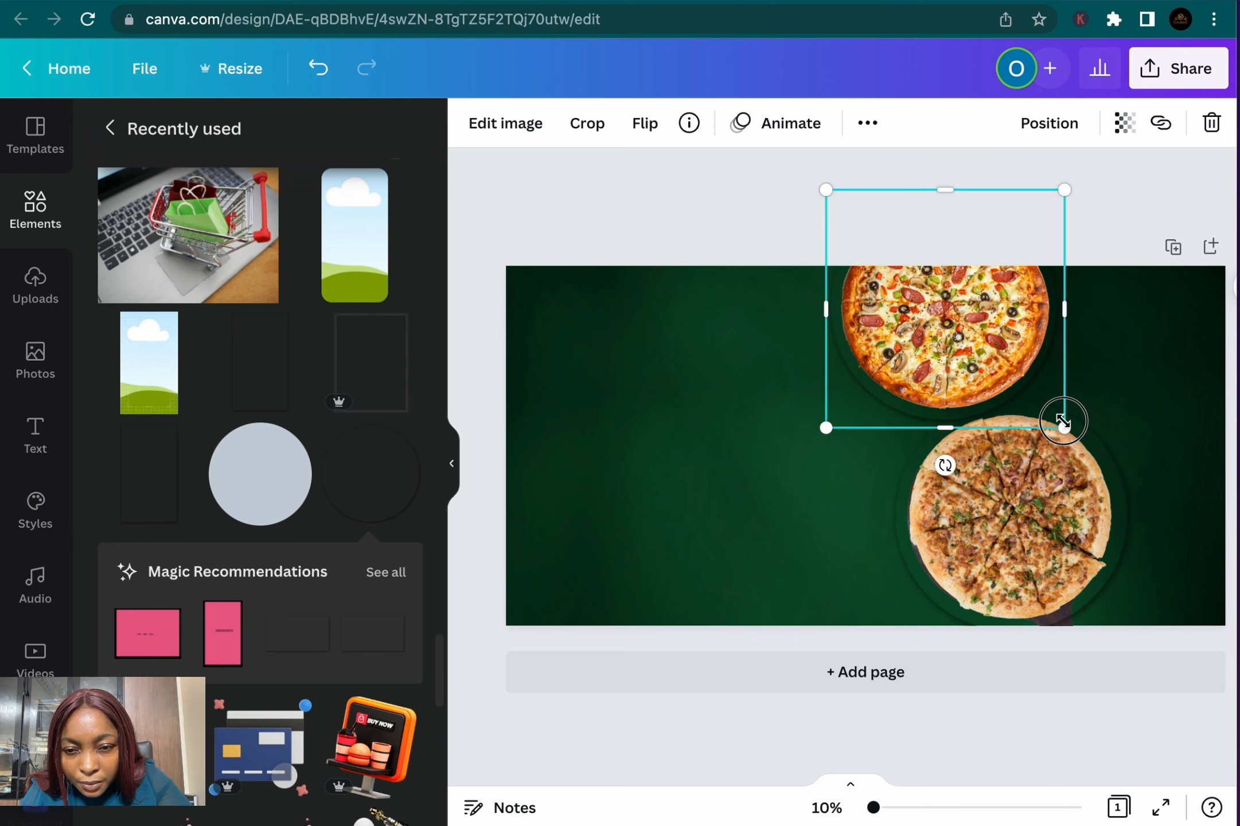
left_click_drag(1063, 420, 1079, 424)
left_click_drag(866, 409, 870, 400)
Centre the lower circle outline around the board pizza with small nudges and send it to the back
left_click(1163, 463)
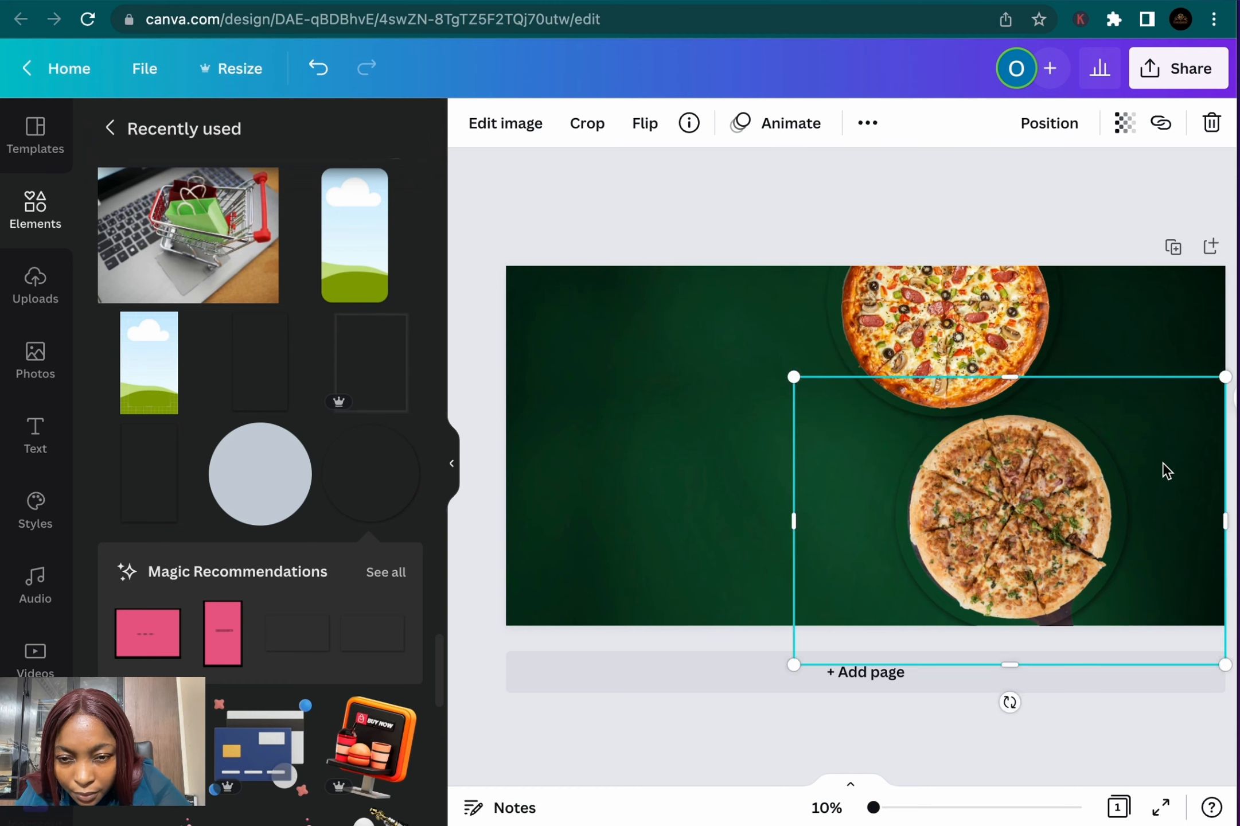
left_click(1113, 430)
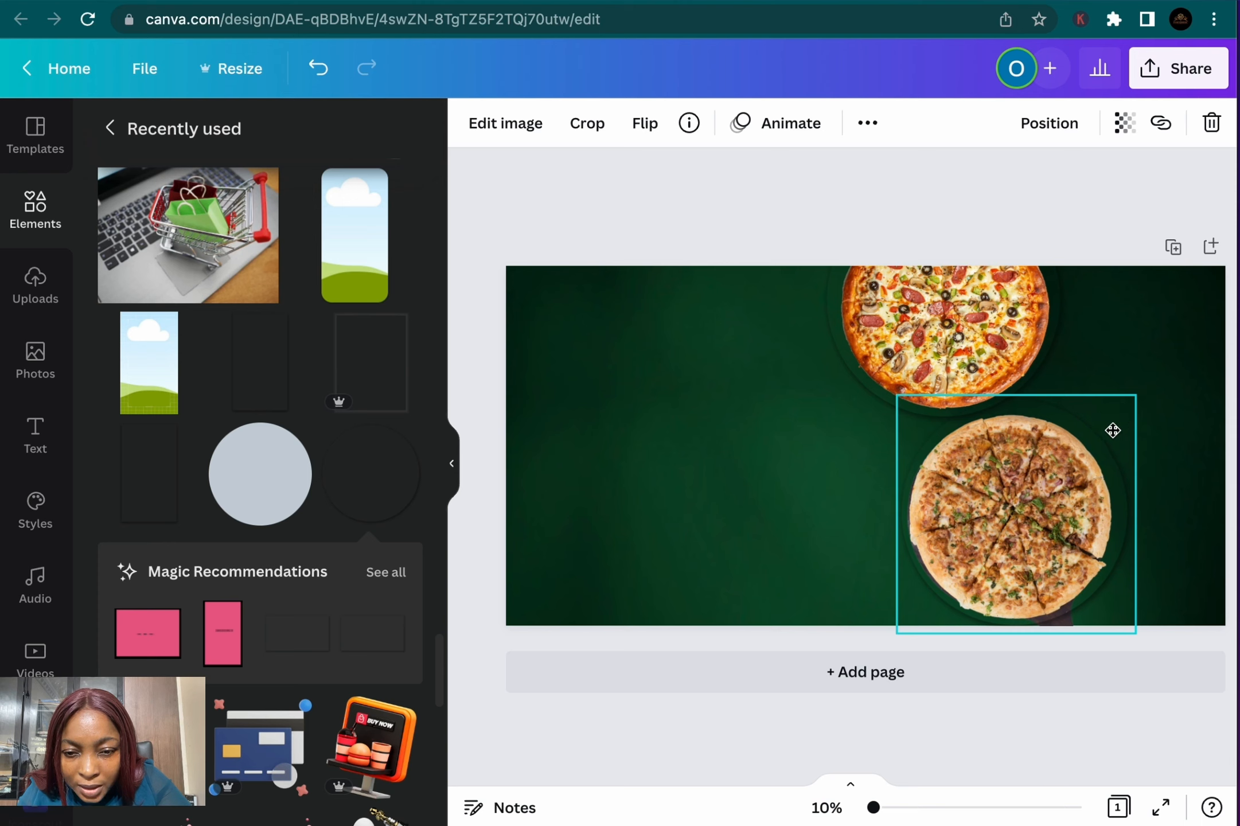
left_click_drag(1113, 430, 1112, 434)
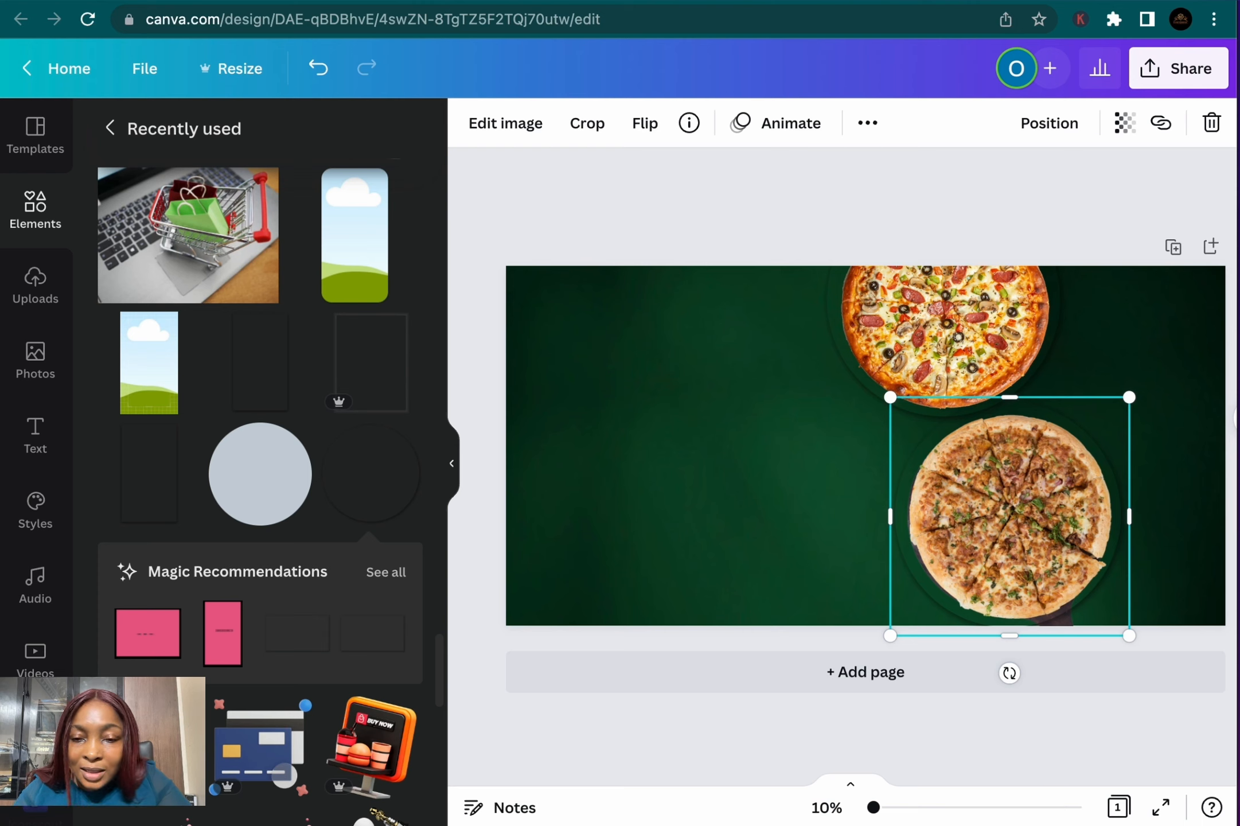
key("Right")
key("Right")
key("Right")
key("Right")
key("Right")
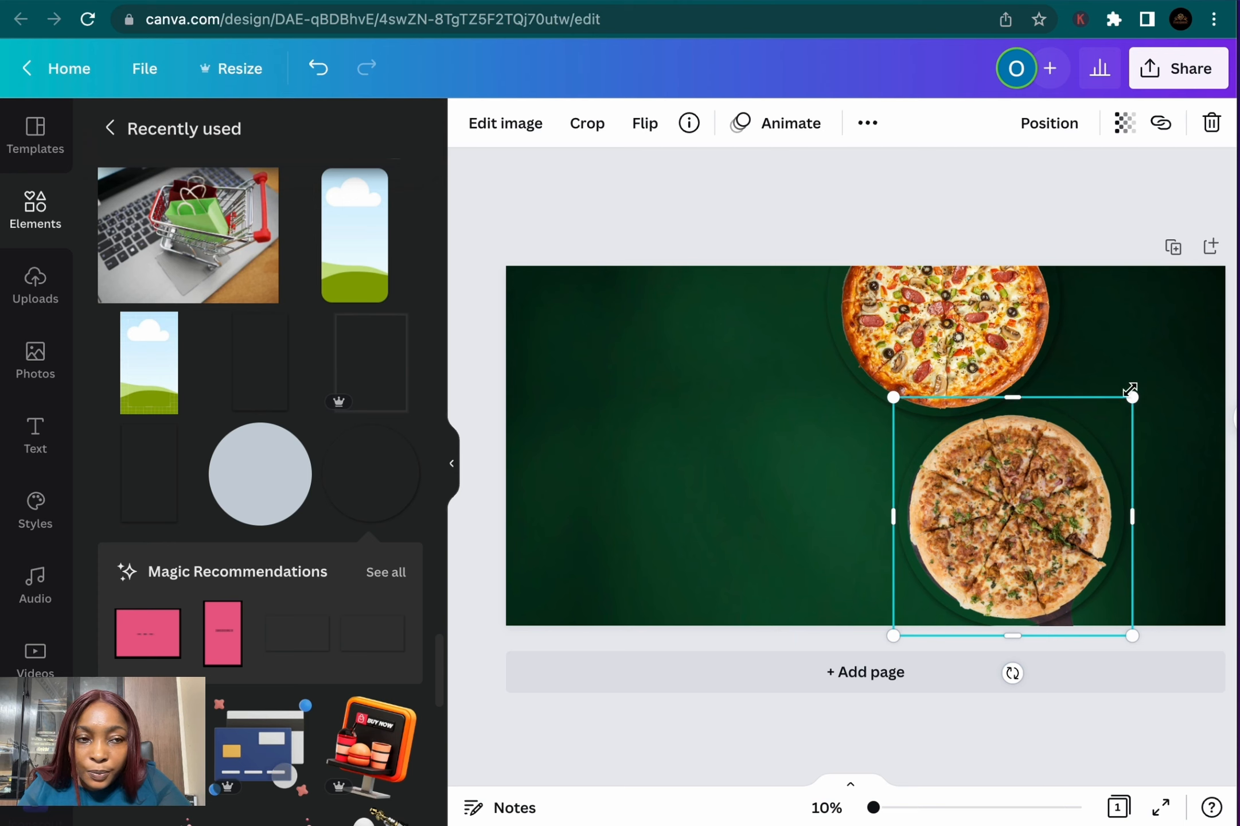
left_click(1044, 137)
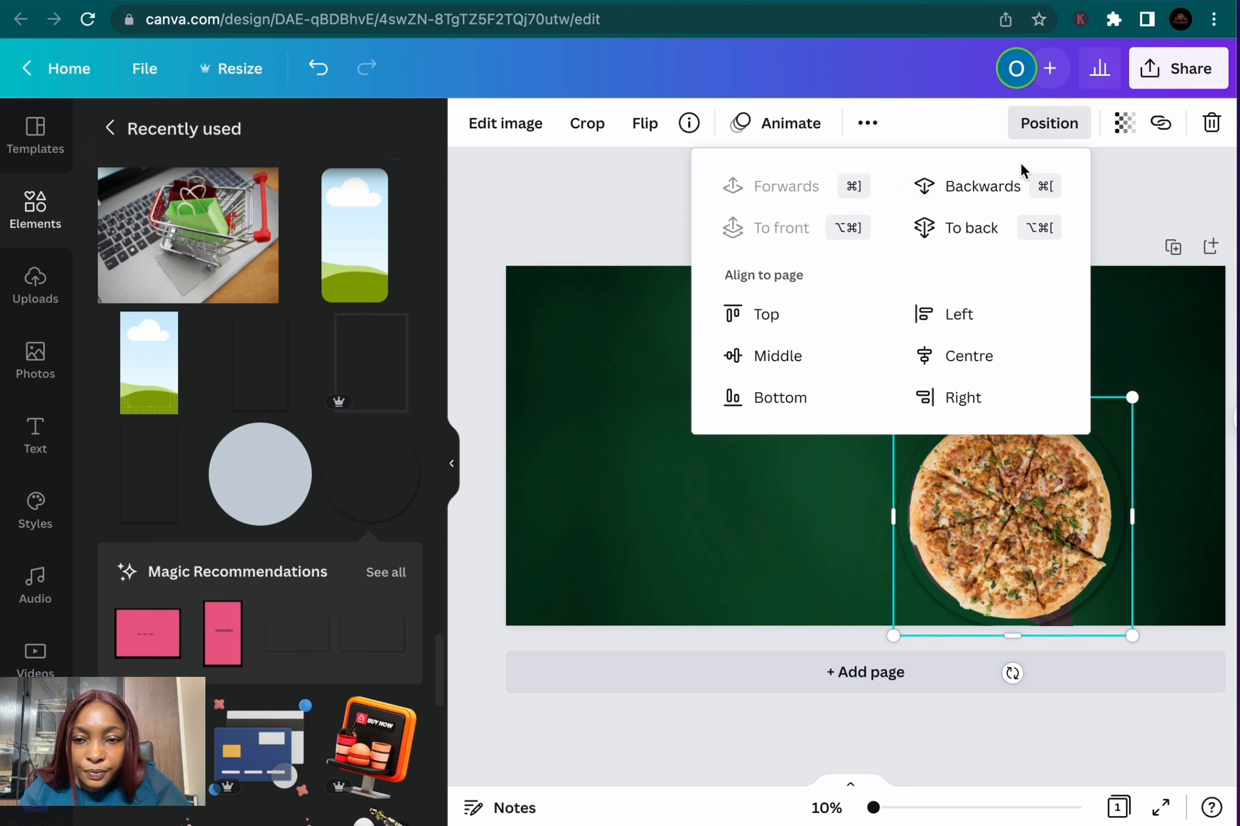
left_click(978, 229)
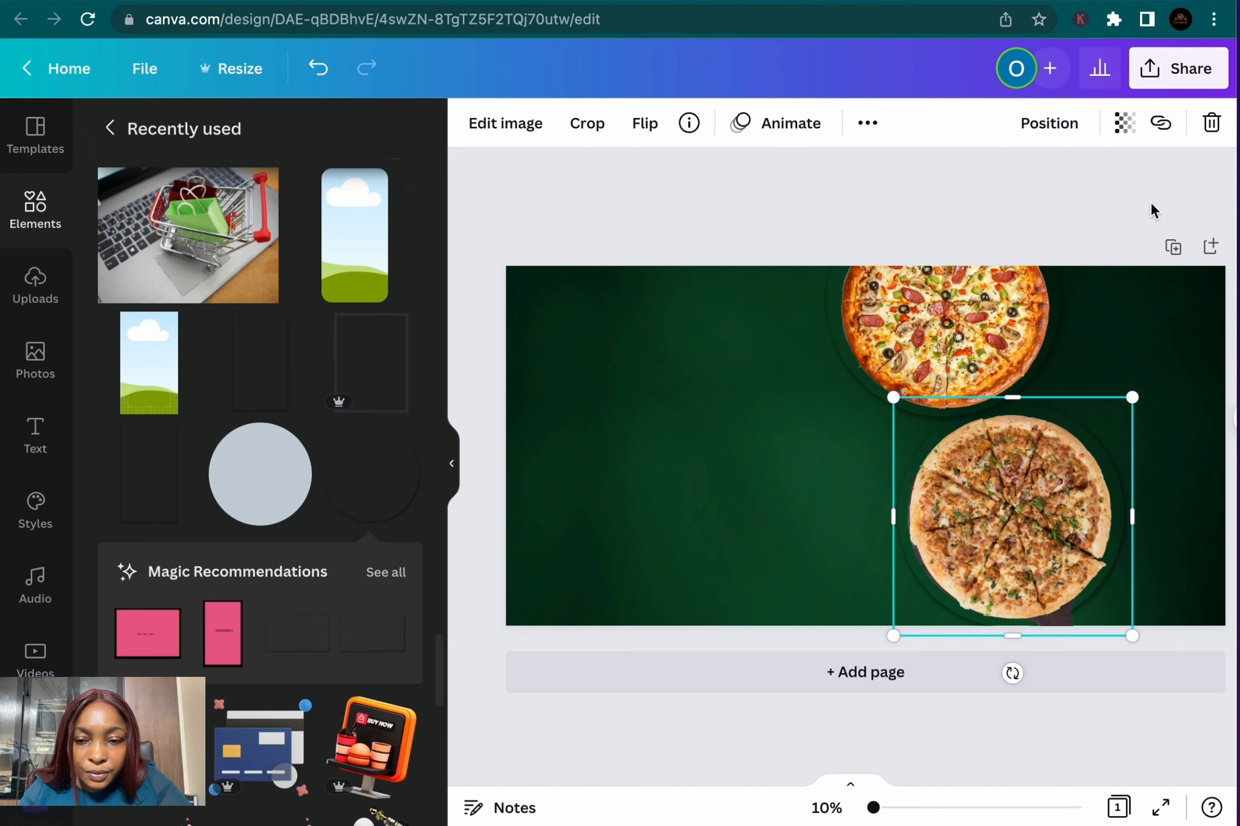
Place the circle outline around the pepperoni pizza behind it in the layer order
left_click(850, 373)
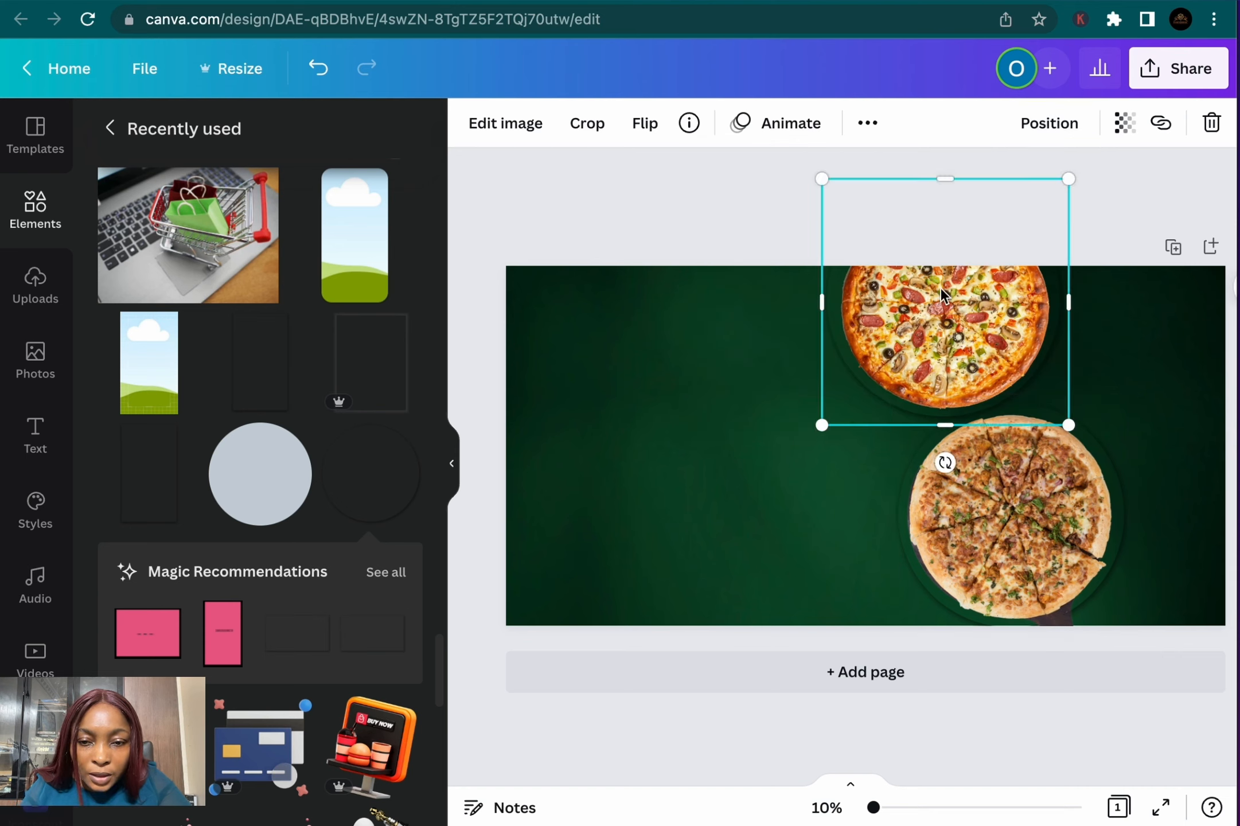
left_click(1065, 127)
left_click(981, 228)
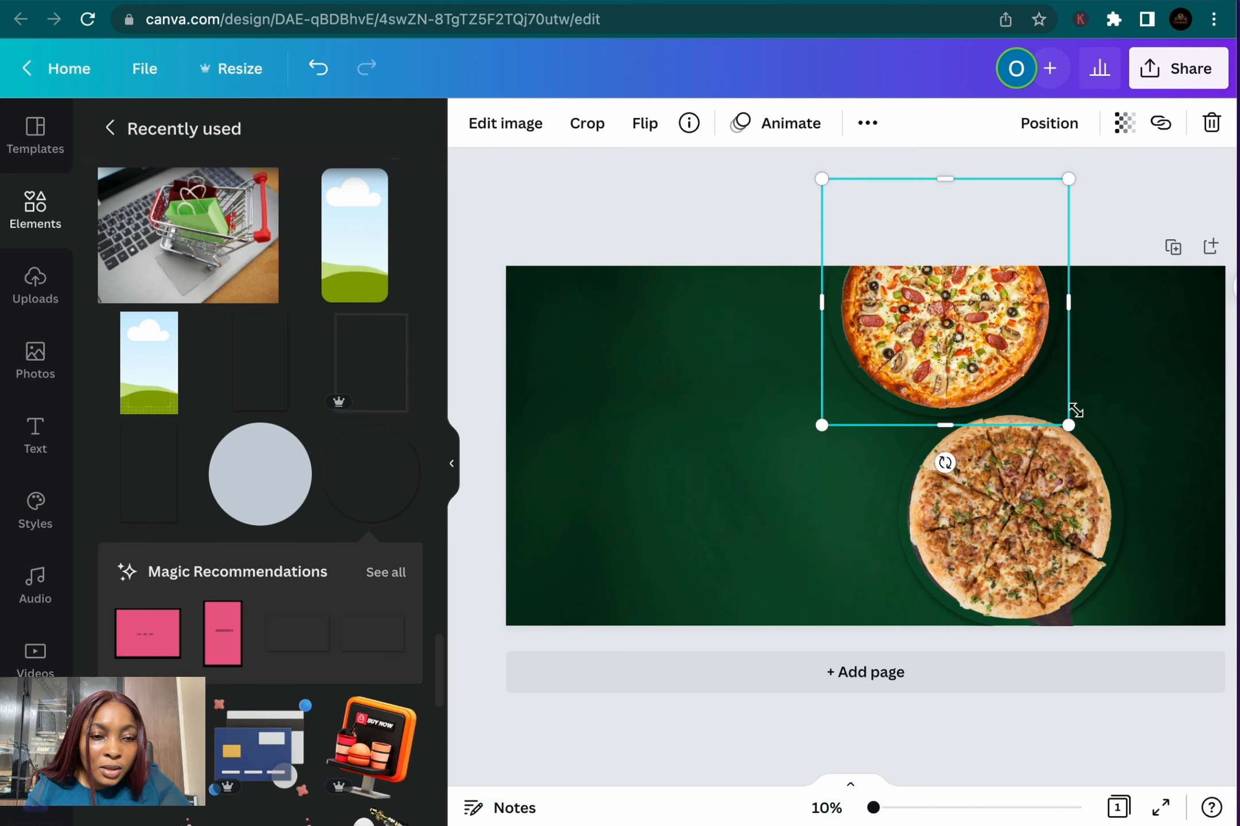
Add the leafy circle outline with dots from the recently used elements and enlarge it to surround the pepperoni pizza
scroll(261, 434, "up", 3)
scroll(261, 434, "up", 5)
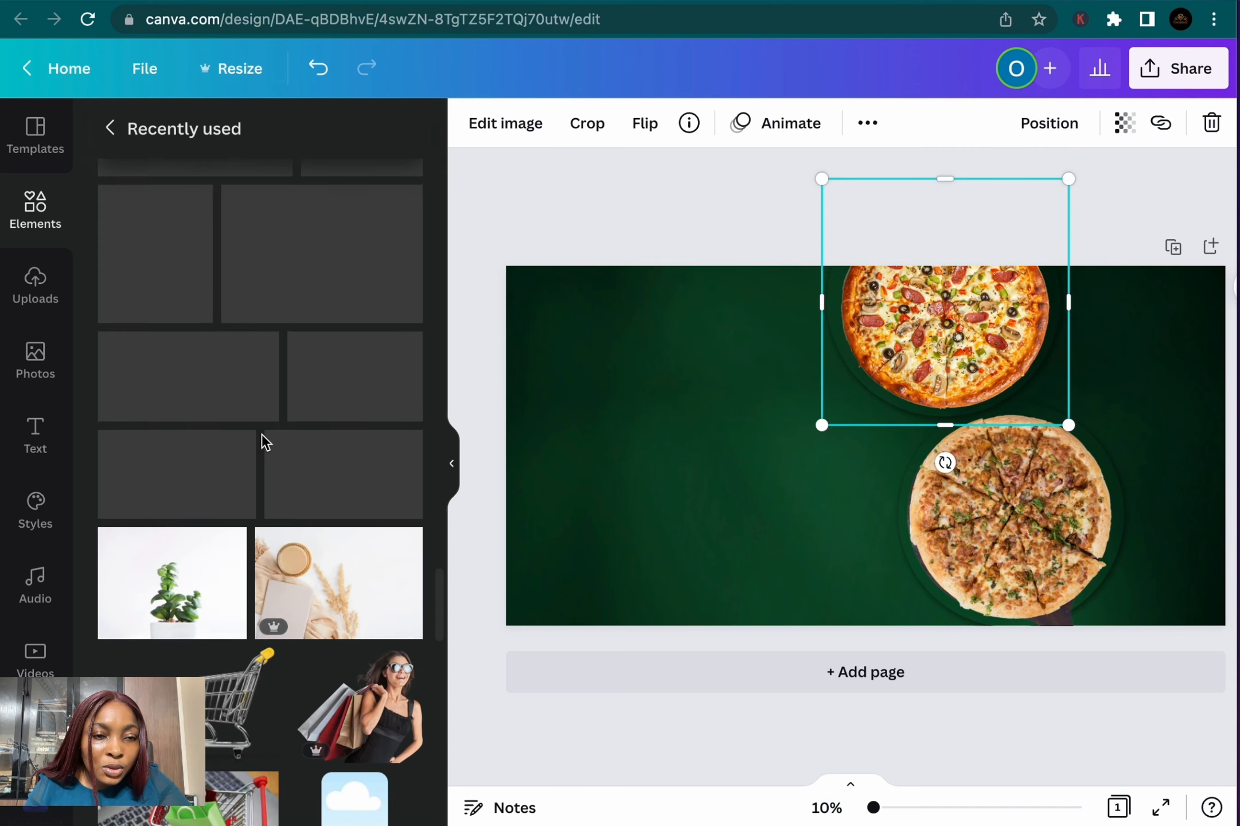
scroll(262, 434, "down", 10)
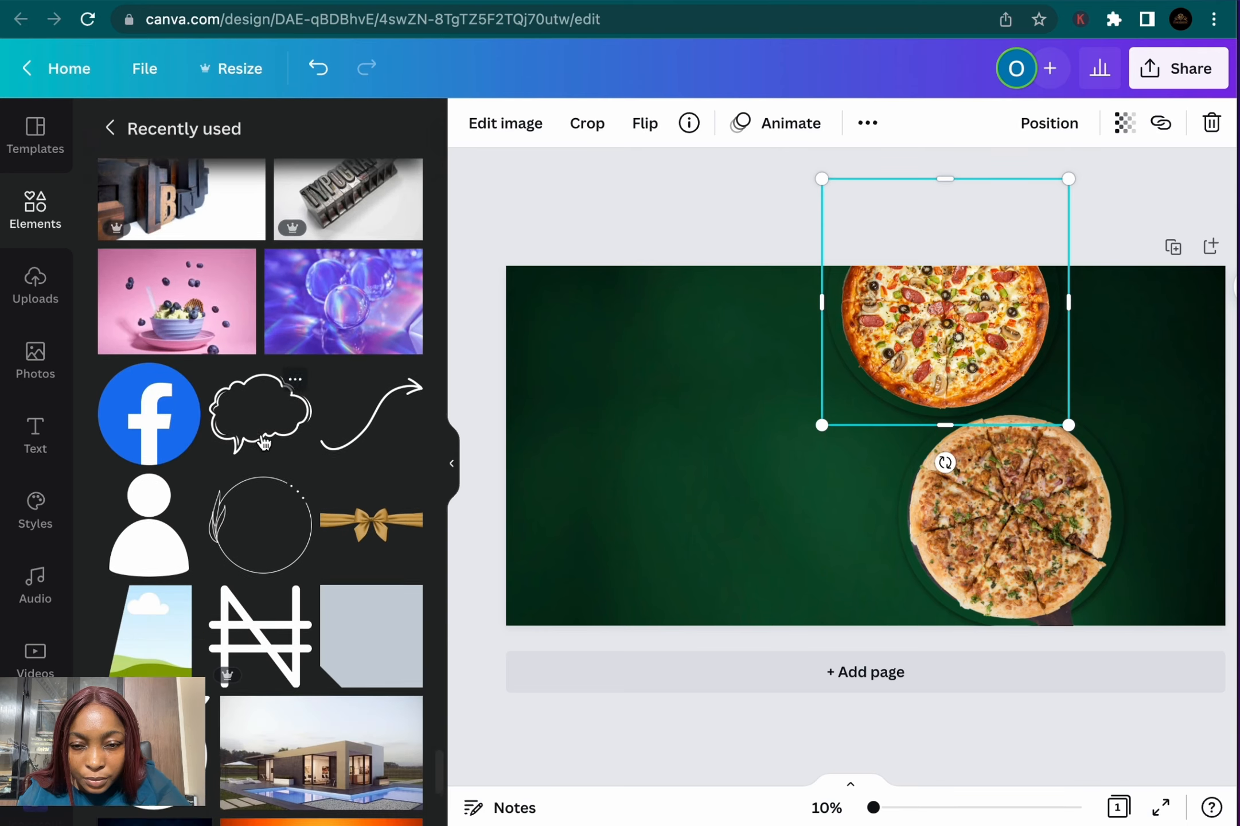
left_click(263, 445)
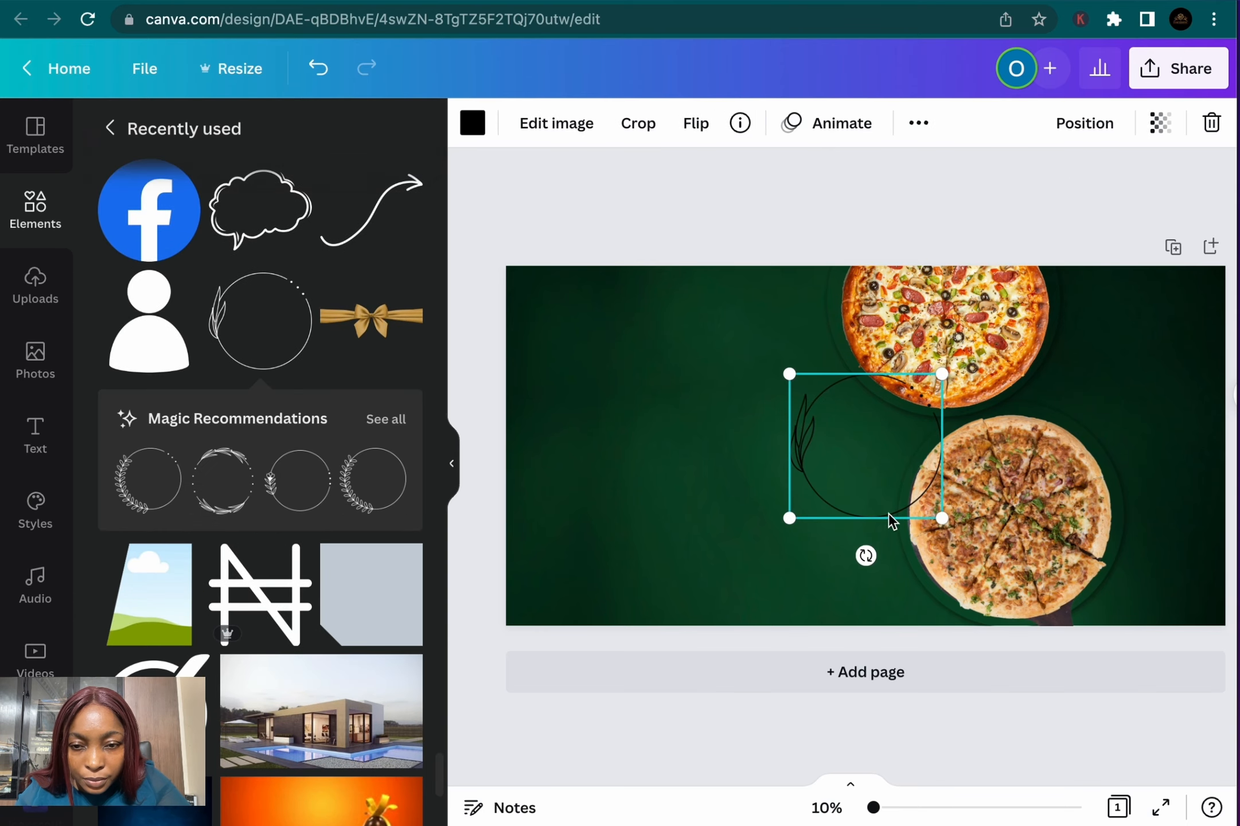
left_click_drag(941, 518, 1014, 585)
left_click_drag(866, 490, 903, 318)
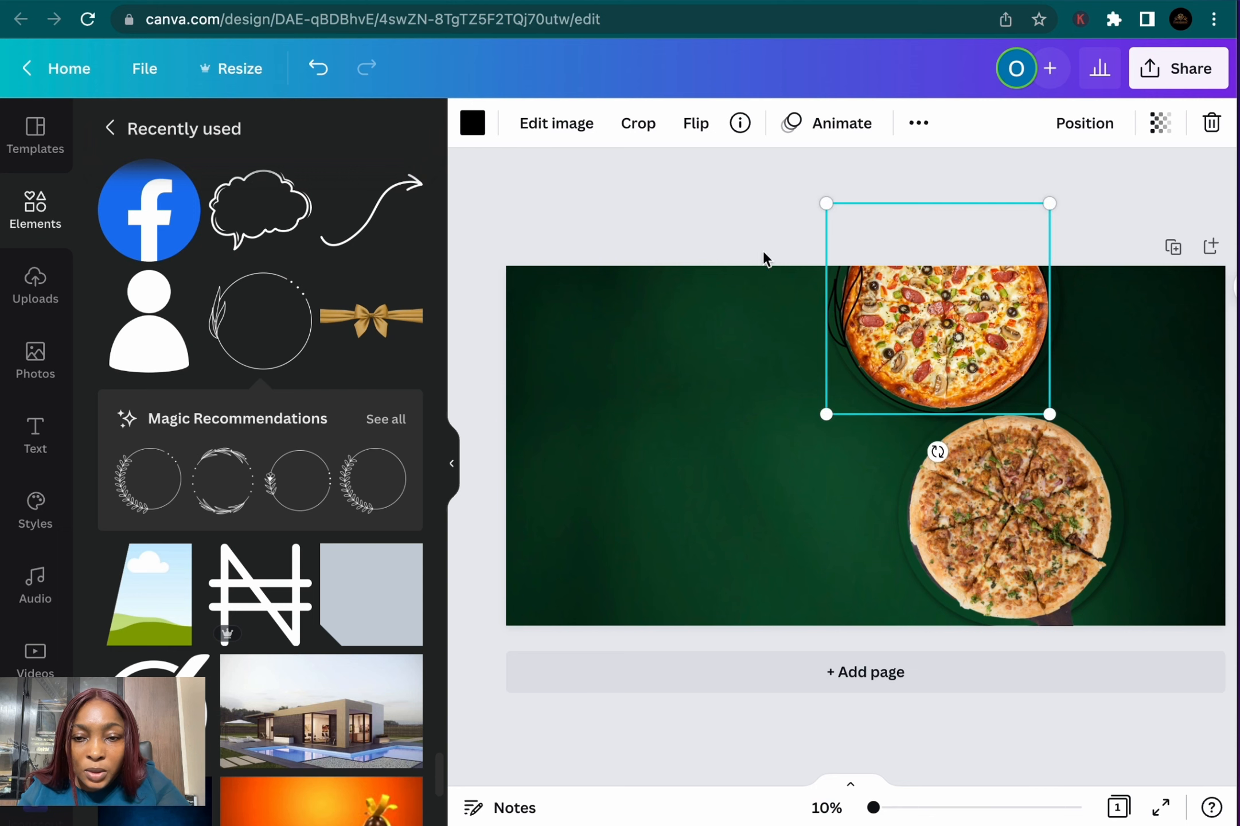
Colour the leafy circle outline yellow and place a duplicate of it around the board pizza
left_click(472, 123)
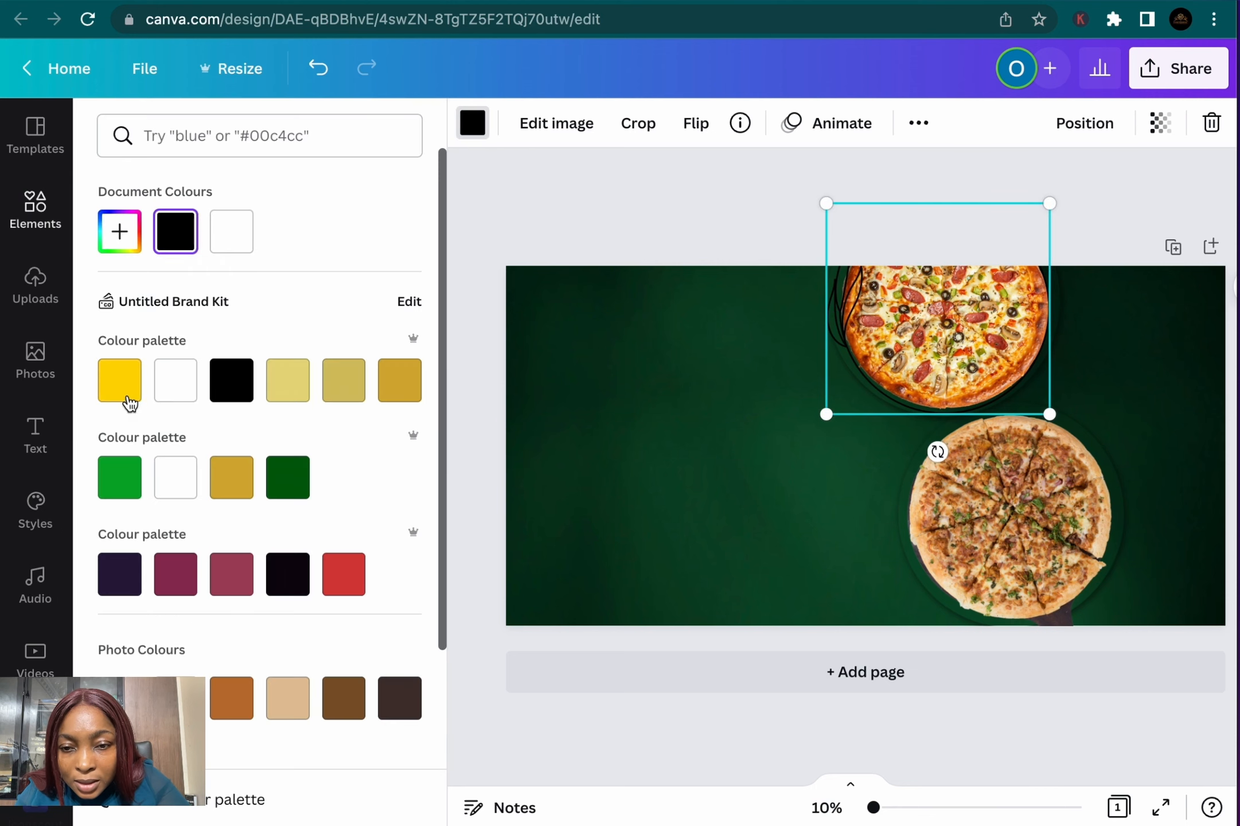
left_click(121, 381)
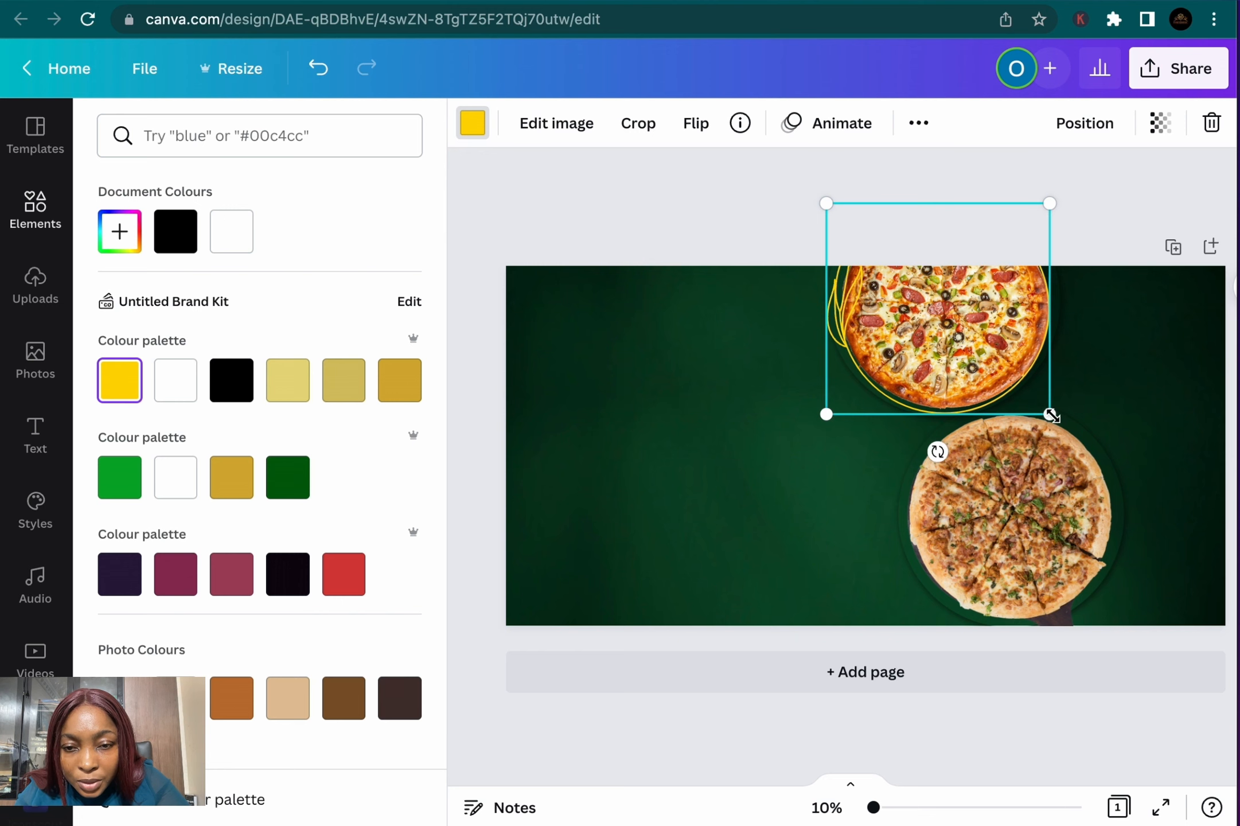
left_click_drag(904, 364, 965, 574)
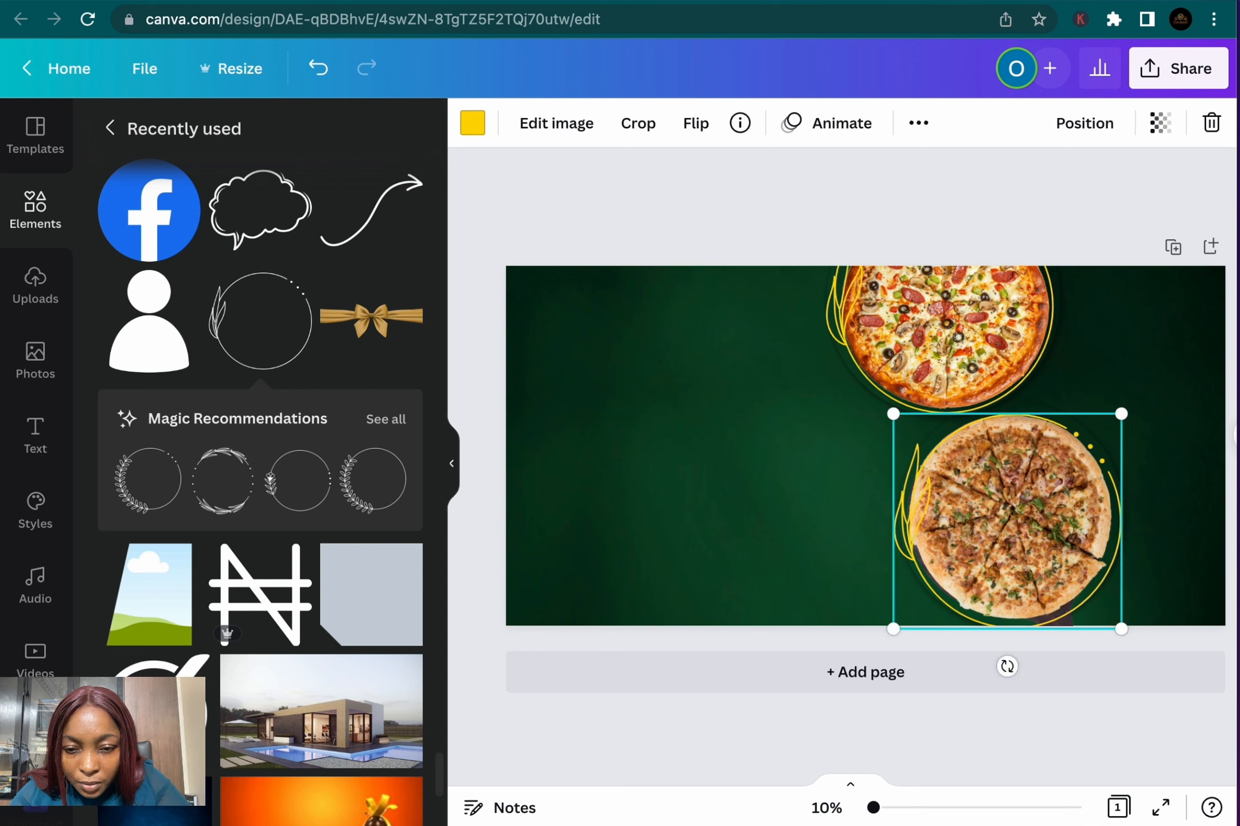
Nudge the duplicated leafy outline up and slightly left to centre it around the board pizza
key("Up")
key("Up")
key("Up")
key("Up")
key("Up")
key("Up")
key("Up")
key("Up")
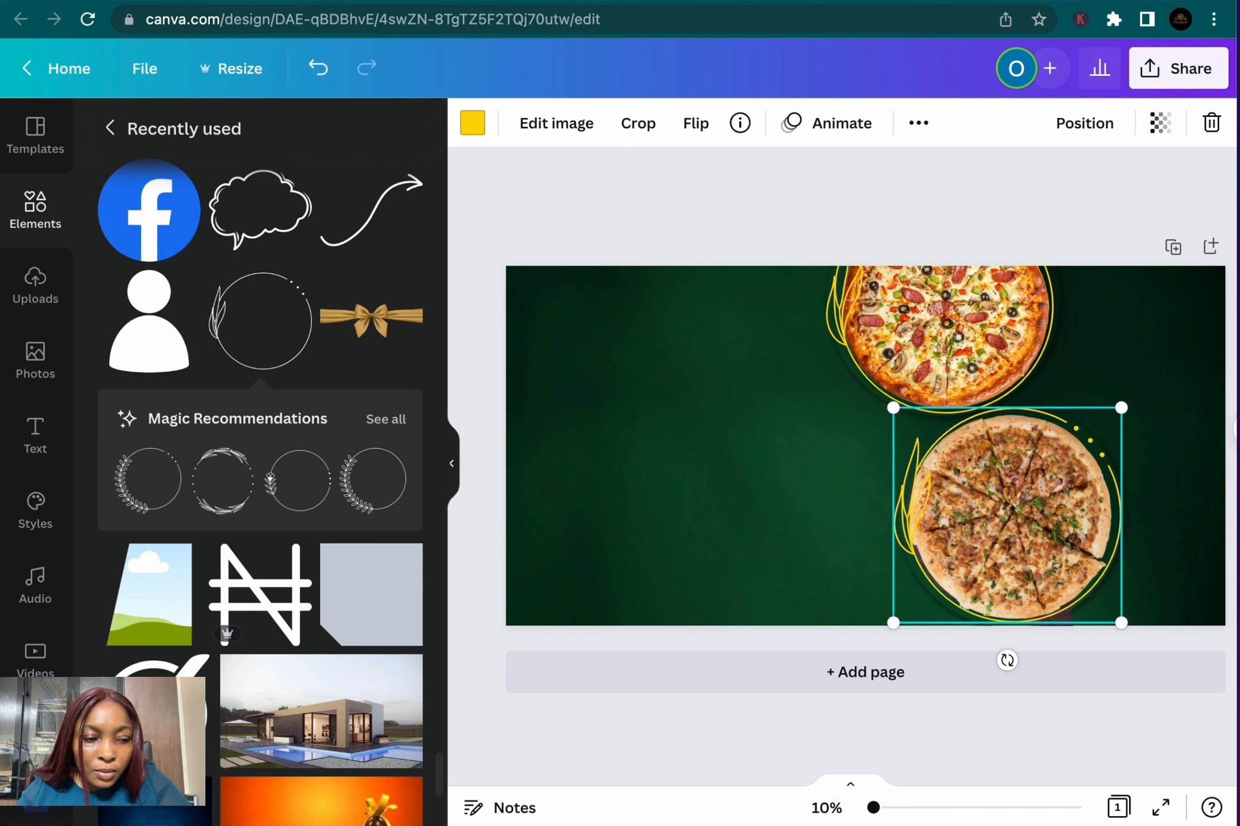
key("Left")
key("Left")
key("Left")
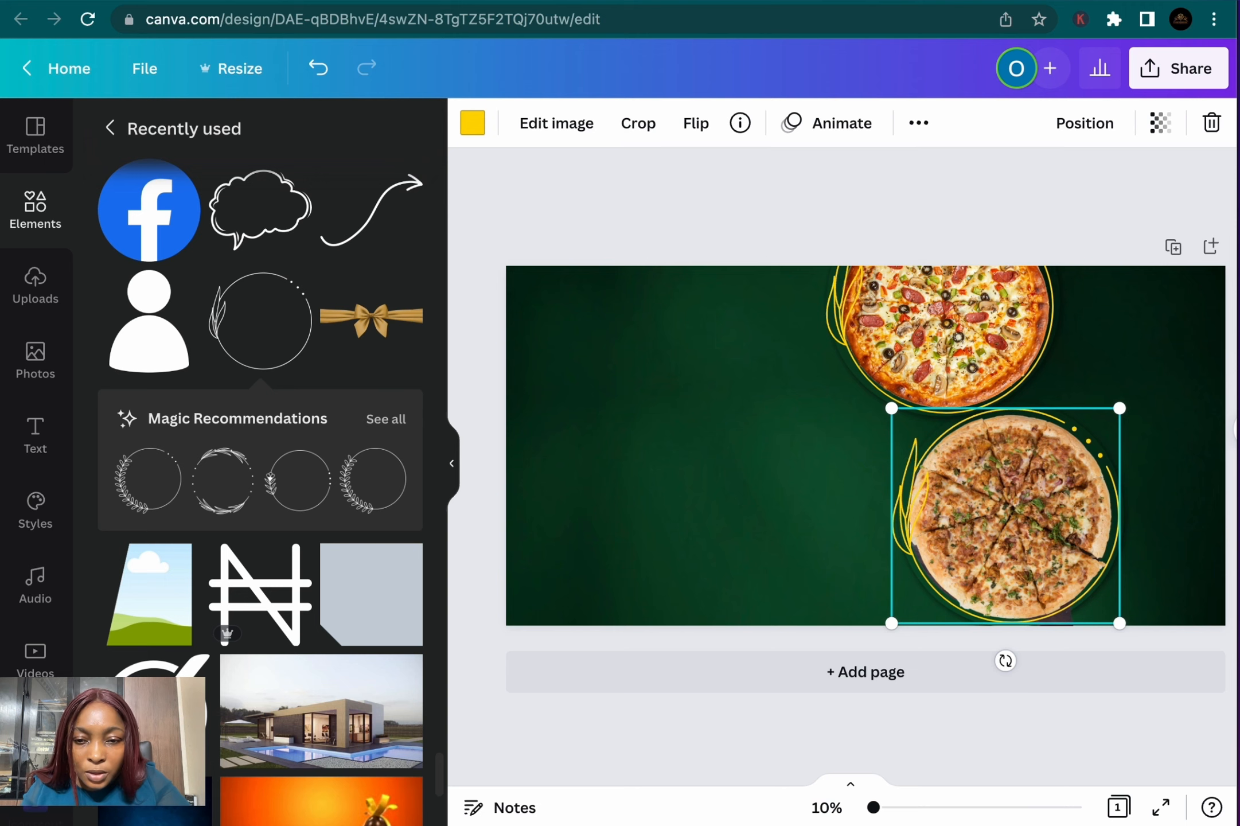
Recolour the leafy outline around the board pizza white
left_click(472, 122)
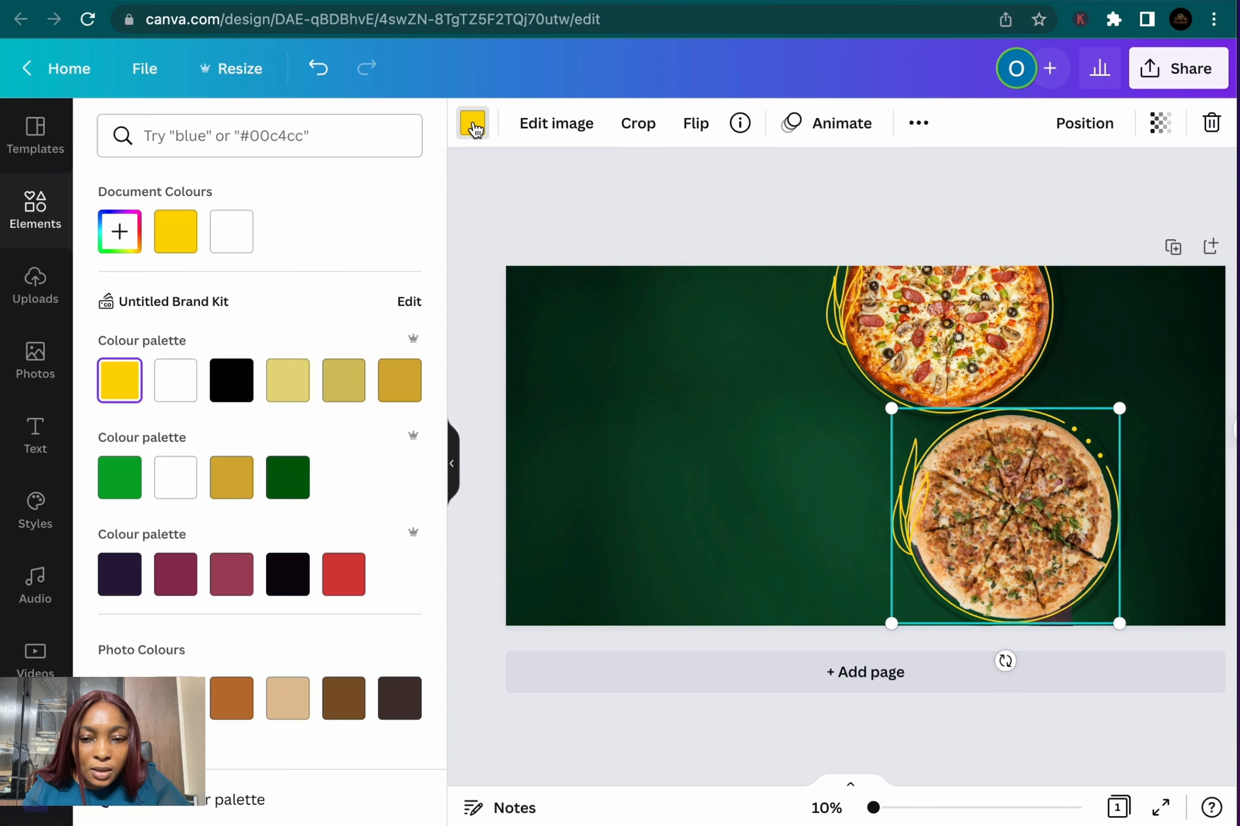
left_click(235, 231)
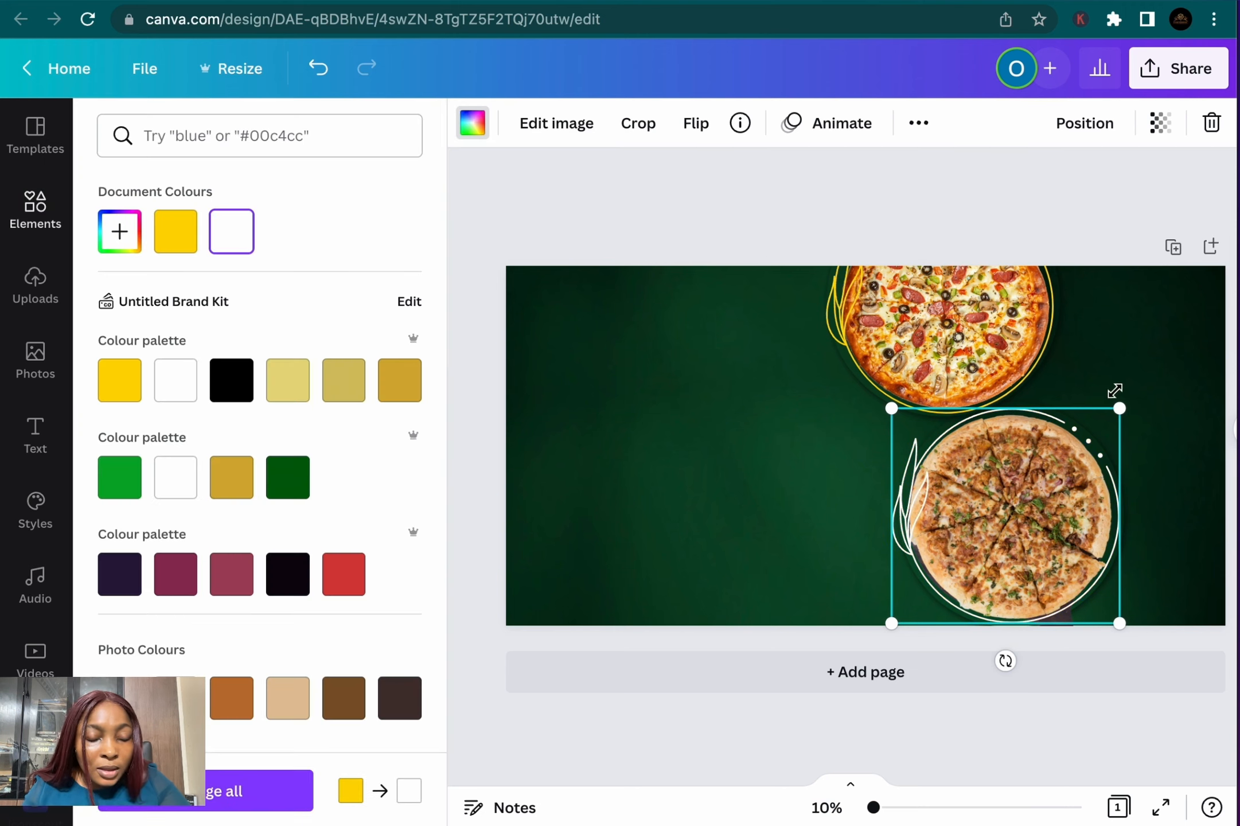
left_click(1156, 372)
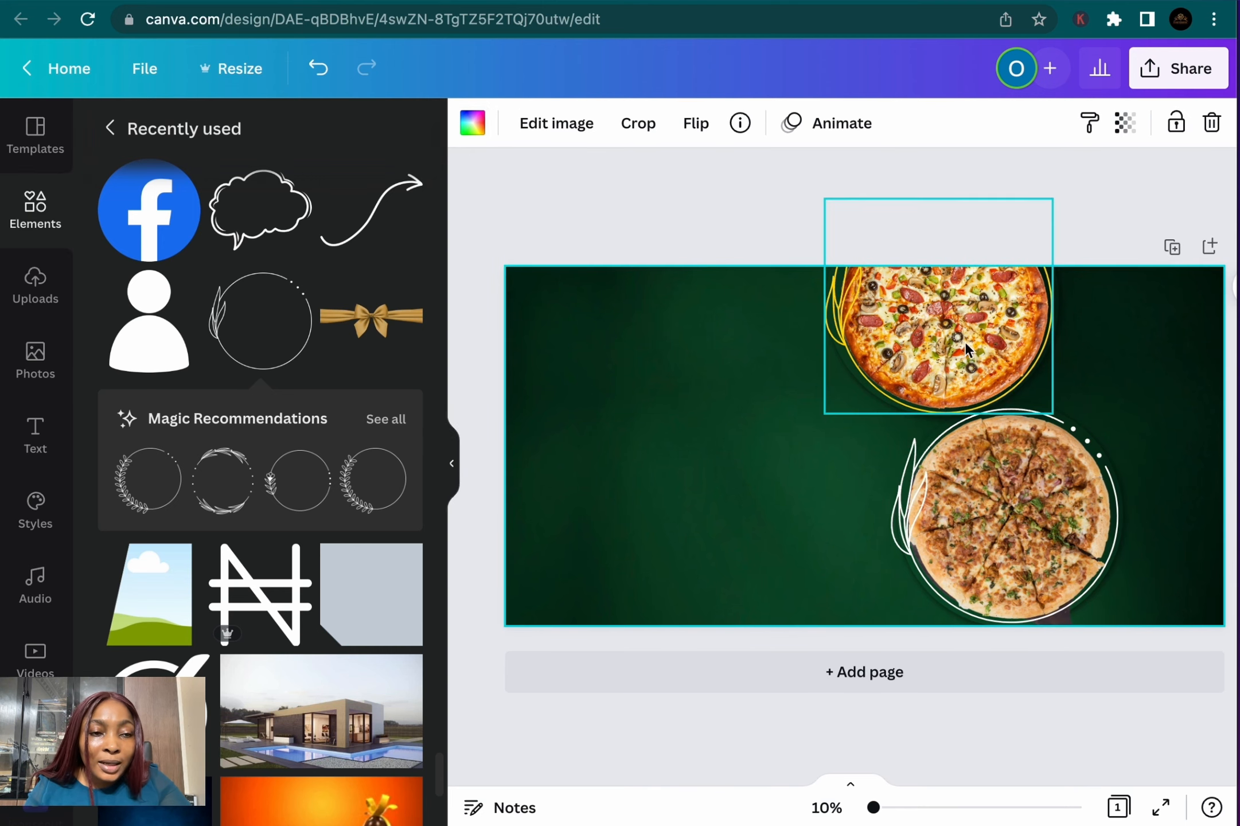
Add a heading in Antonio Bold, enlarge it to size 342 and enter "DELICIOUS" as its text
left_click(35, 436)
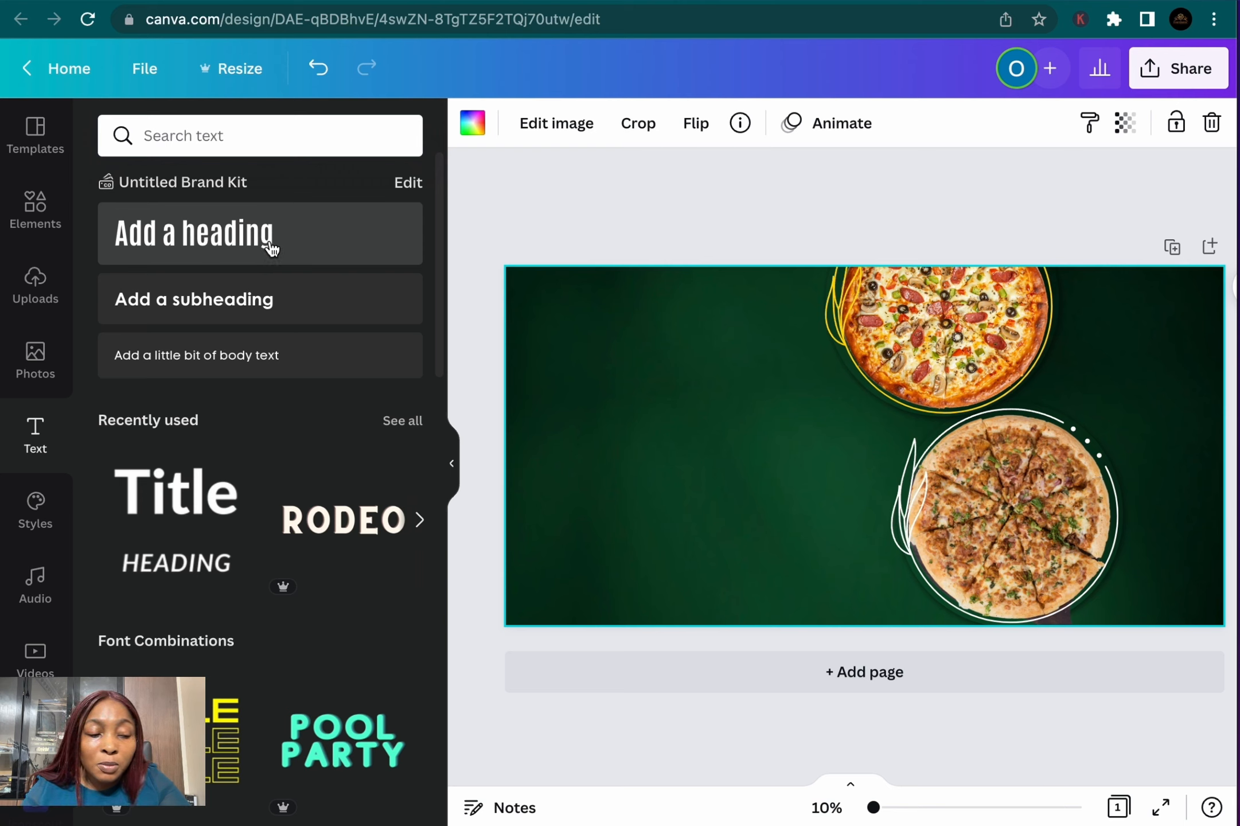
left_click(271, 247)
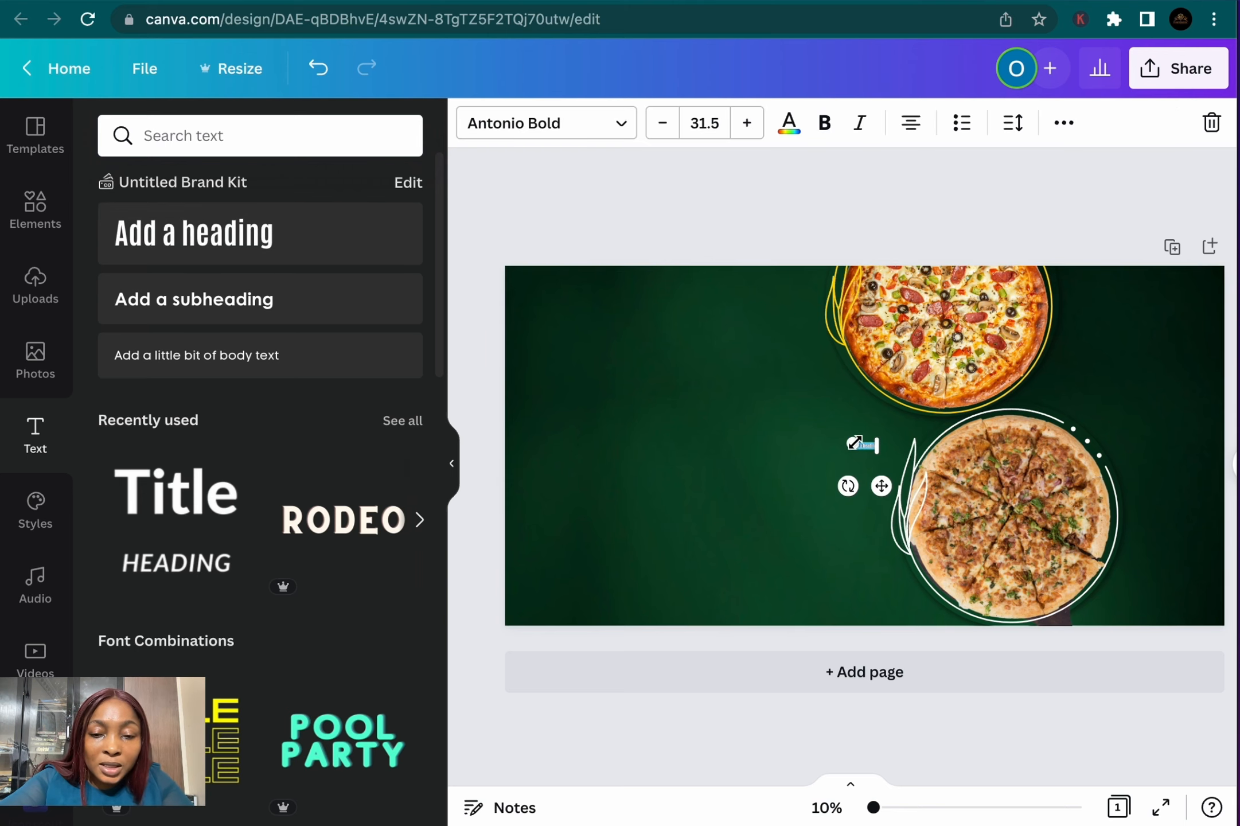
left_click_drag(853, 442, 605, 434)
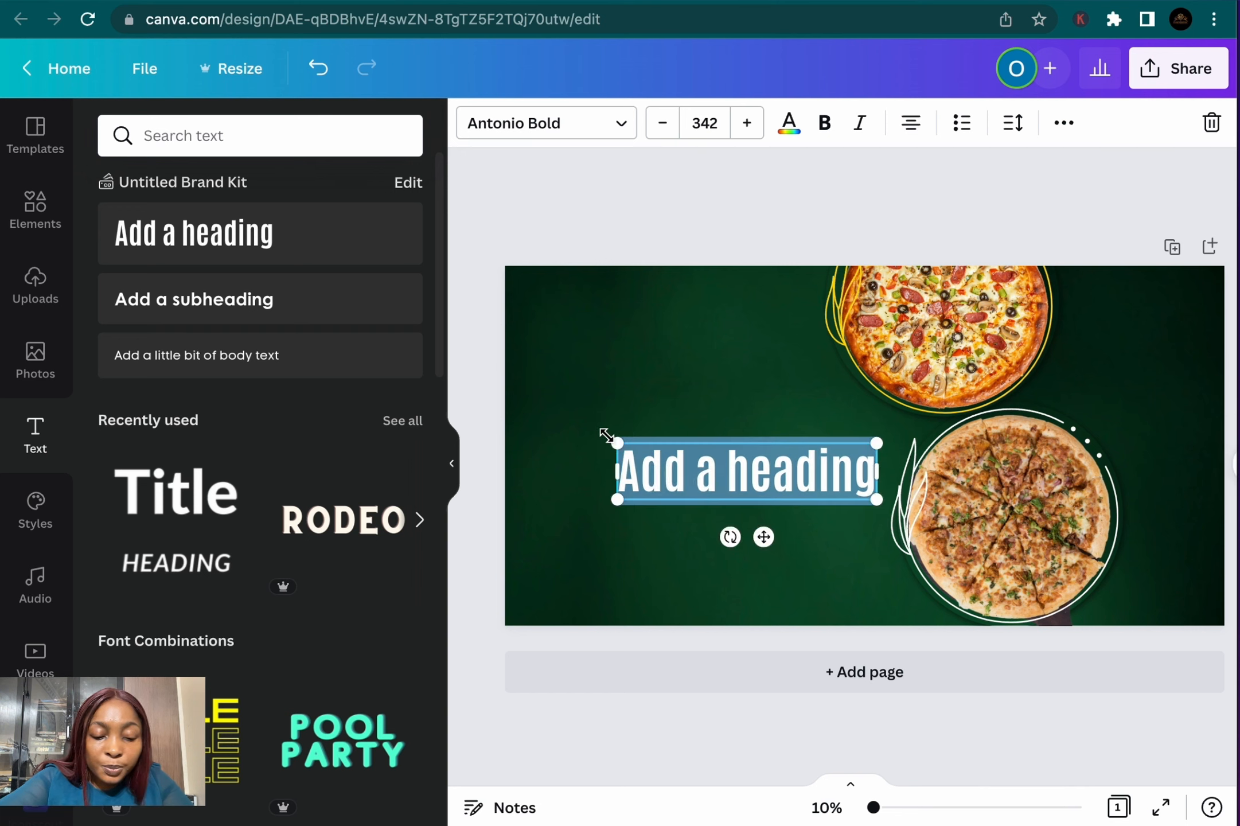
type("DELI")
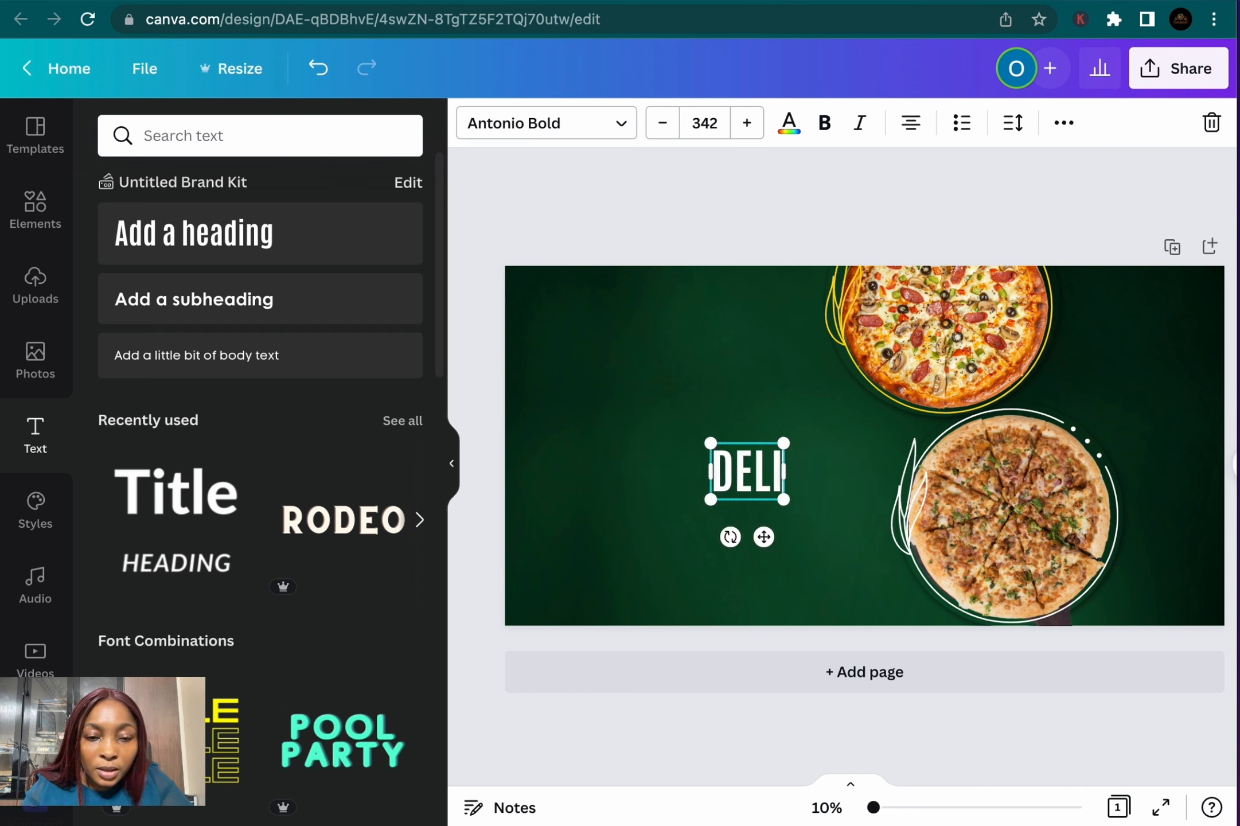
type("CIOU")
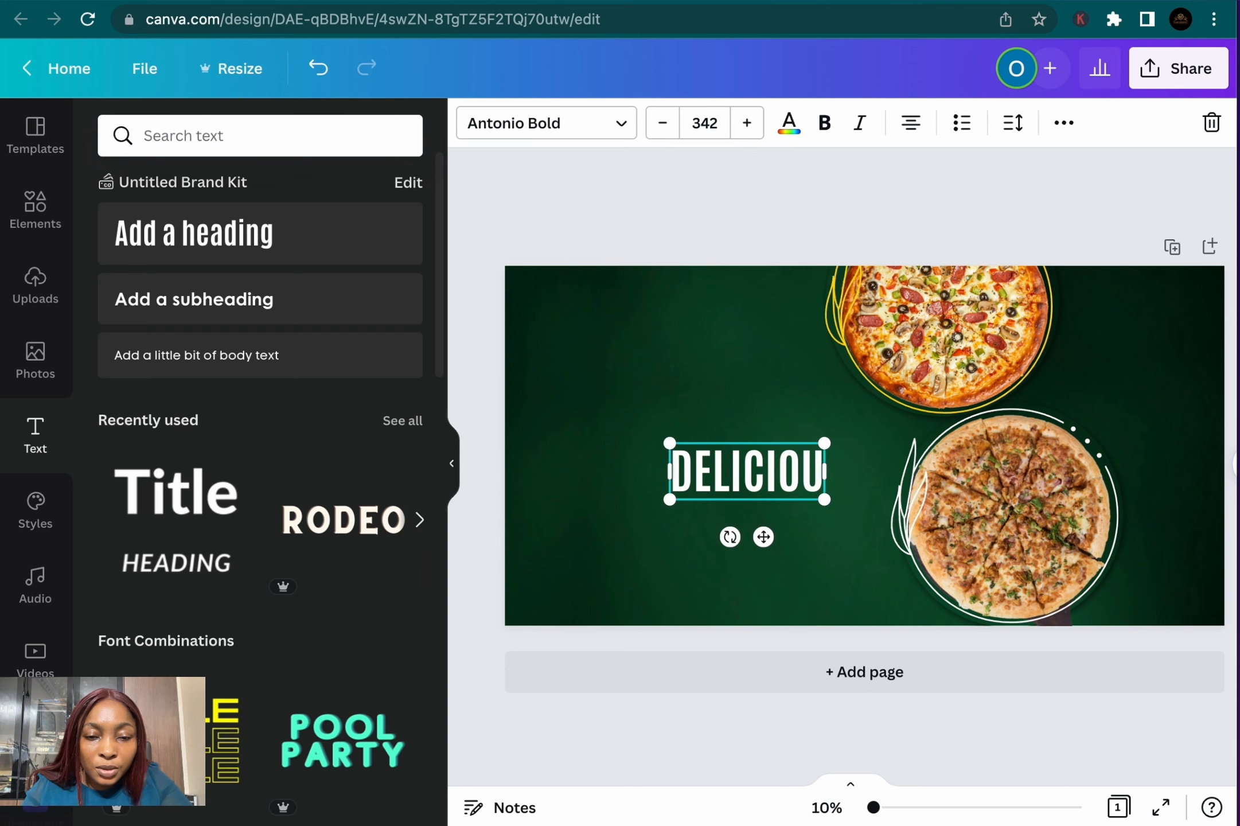
type("S")
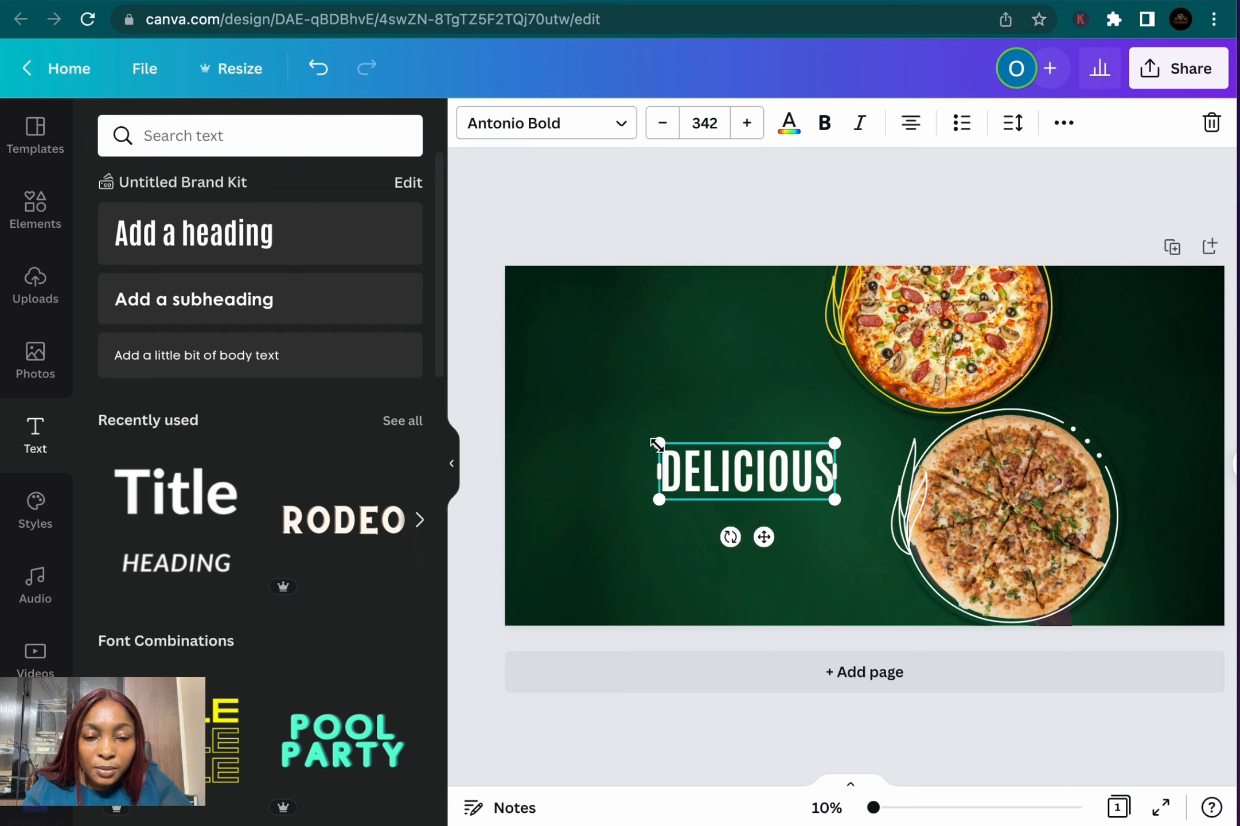
Enlarge the DELICIOUS heading to size 454 and position it in the empty area left of the pizzas
left_click_drag(657, 443, 600, 430)
left_click(659, 411)
left_click_drag(686, 460, 652, 435)
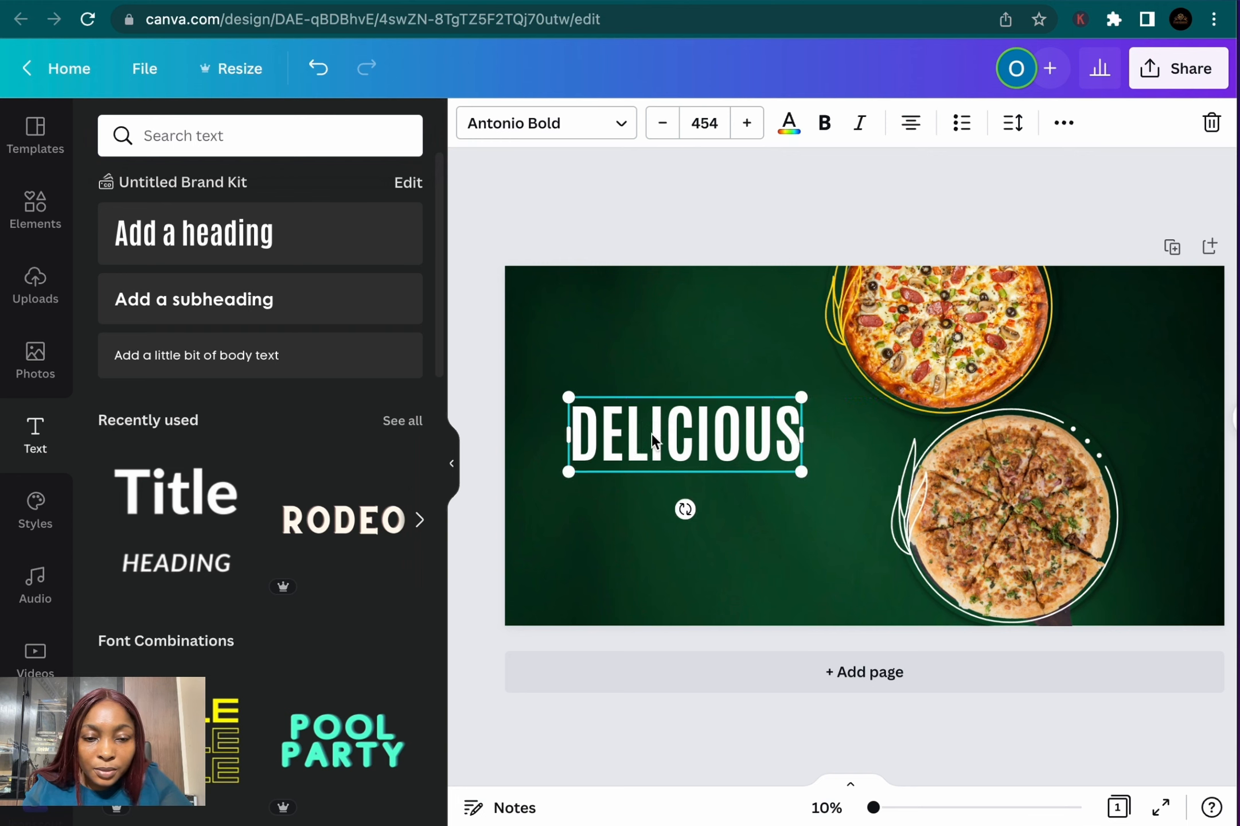
left_click_drag(245, 233, 659, 468)
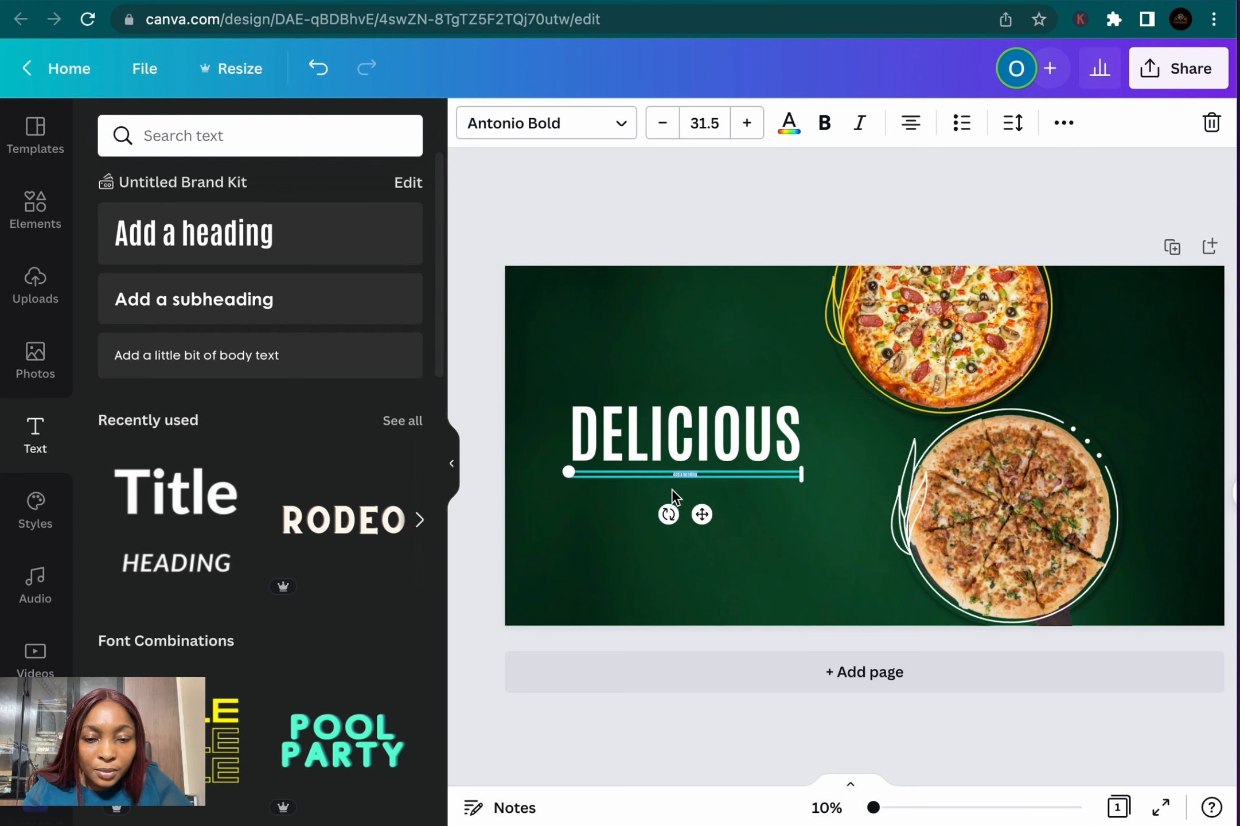
left_click_drag(567, 471, 427, 405)
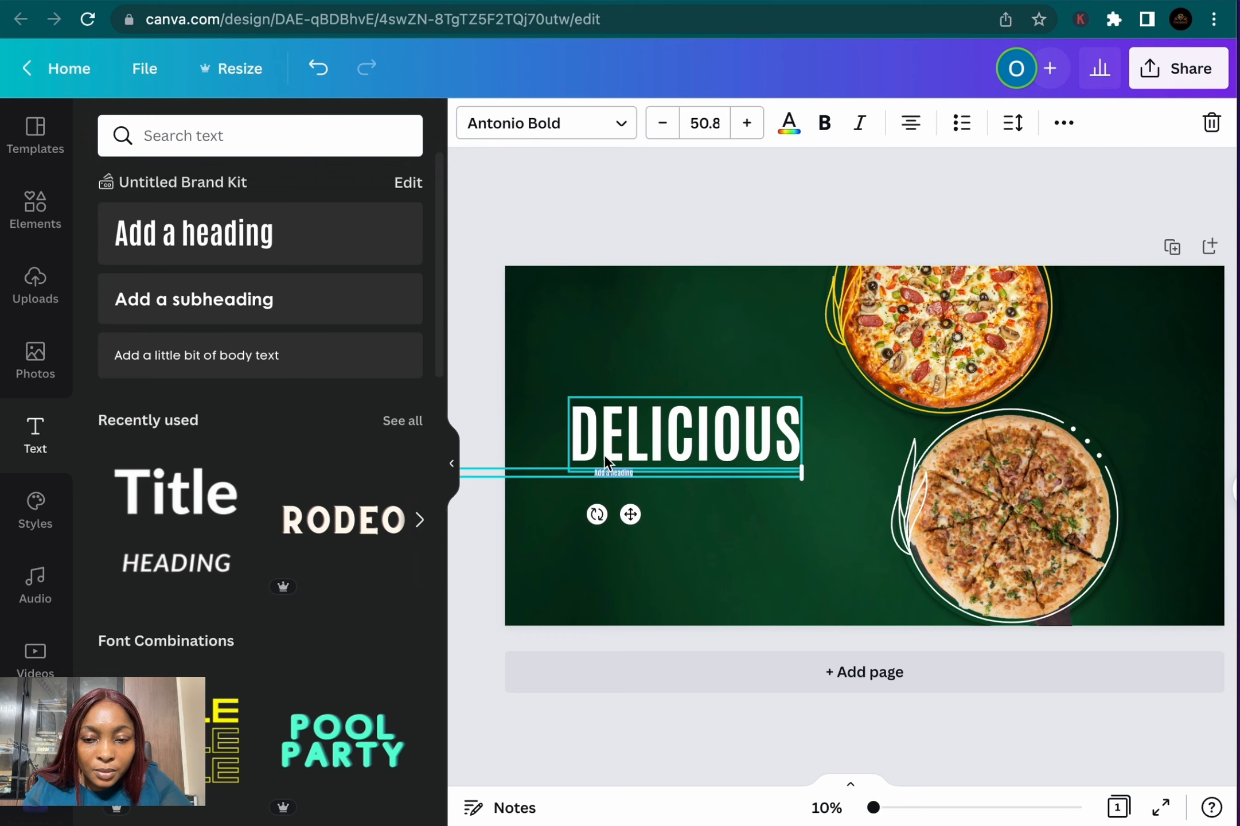
left_click_drag(799, 472, 1118, 473)
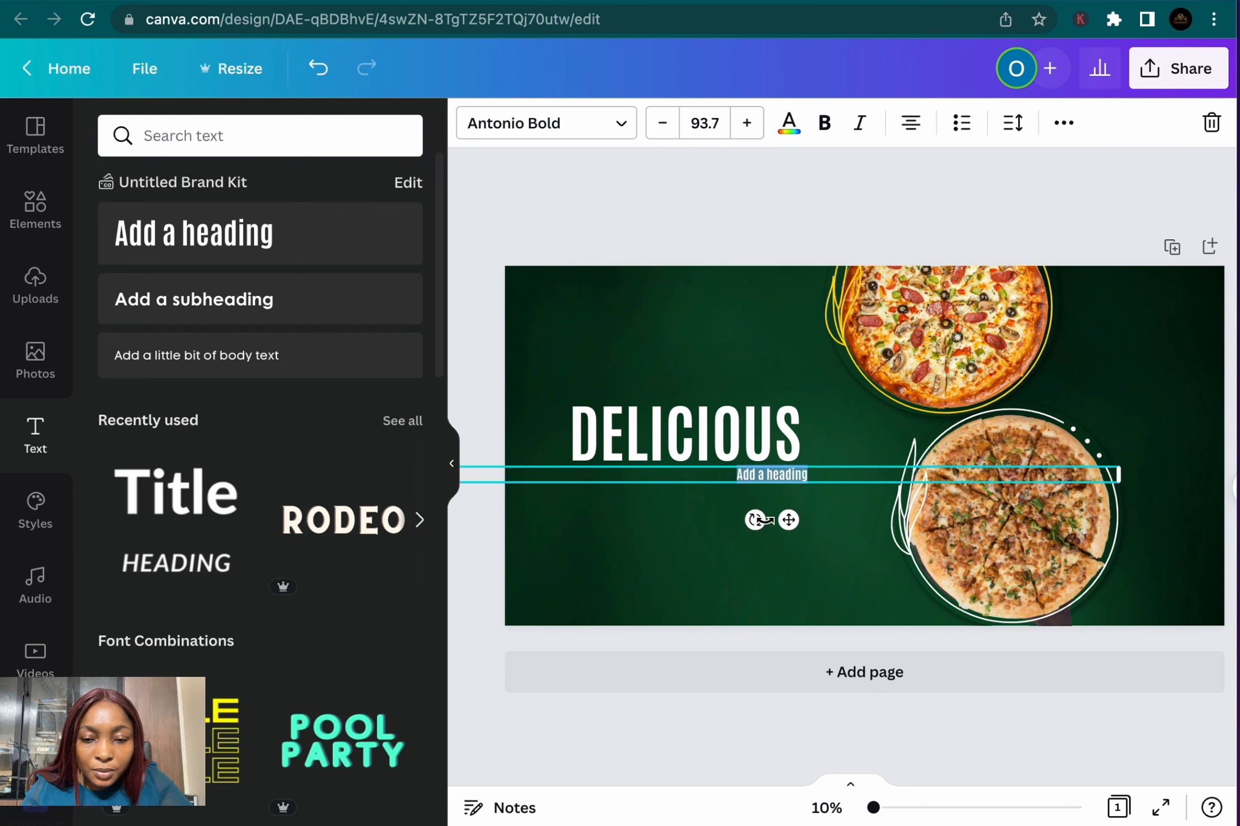
left_click_drag(788, 519, 895, 535)
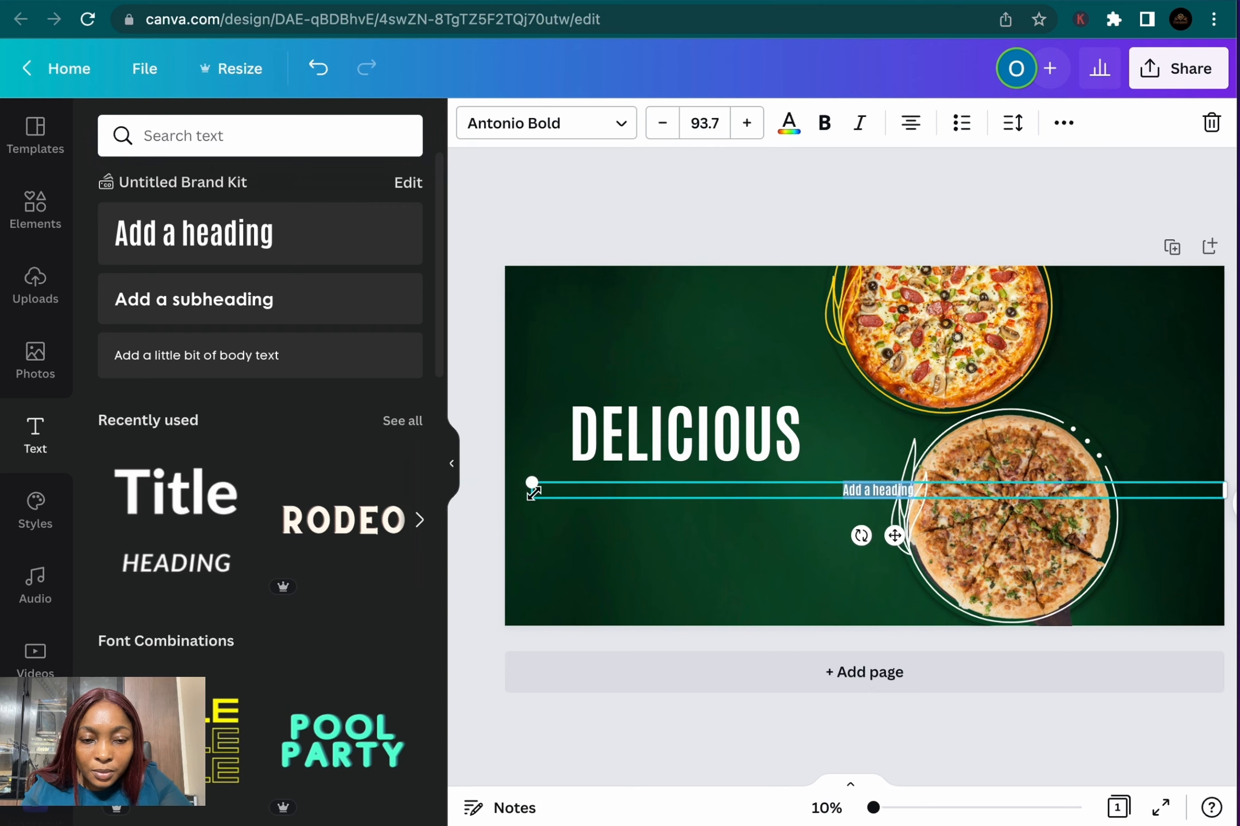
left_click_drag(531, 485, 669, 482)
key("BackSpace")
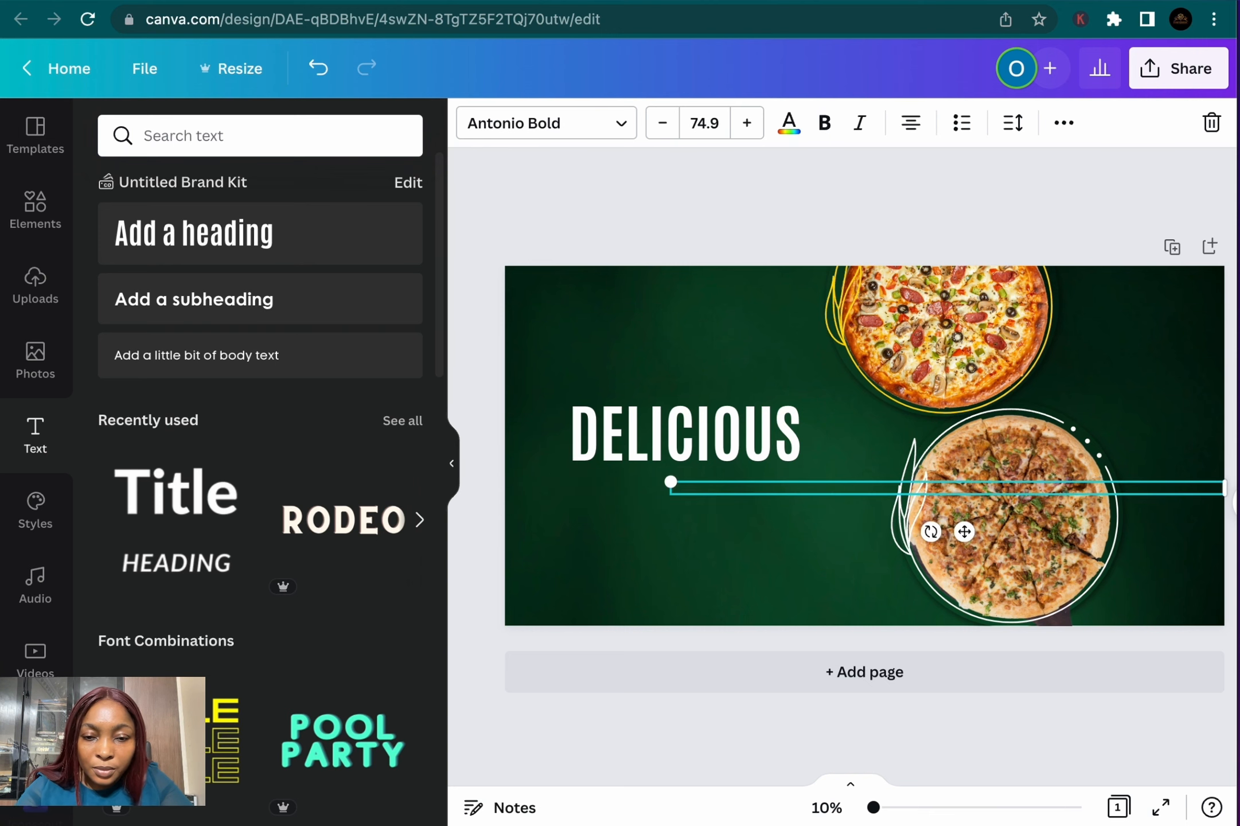
scroll(816, 499, "right", 1)
scroll(804, 488, "right", 1)
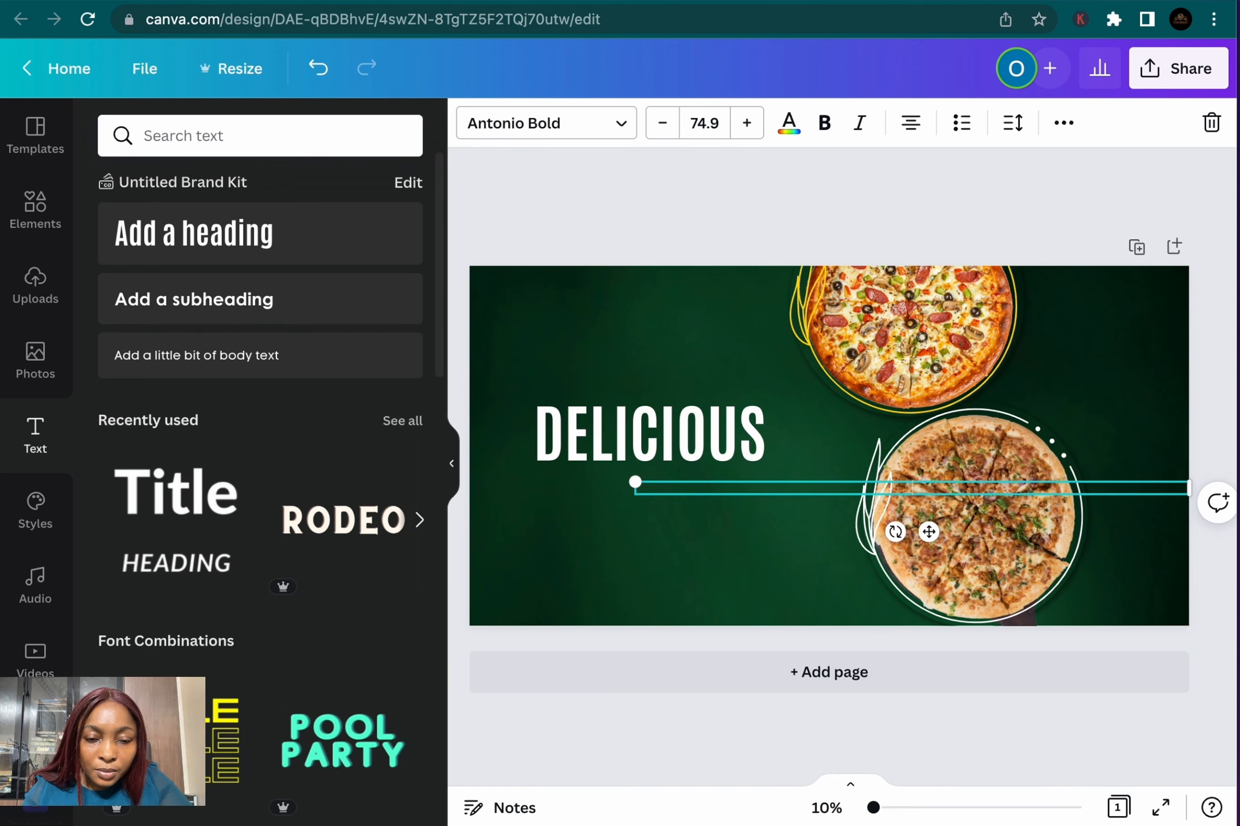
left_click(758, 197)
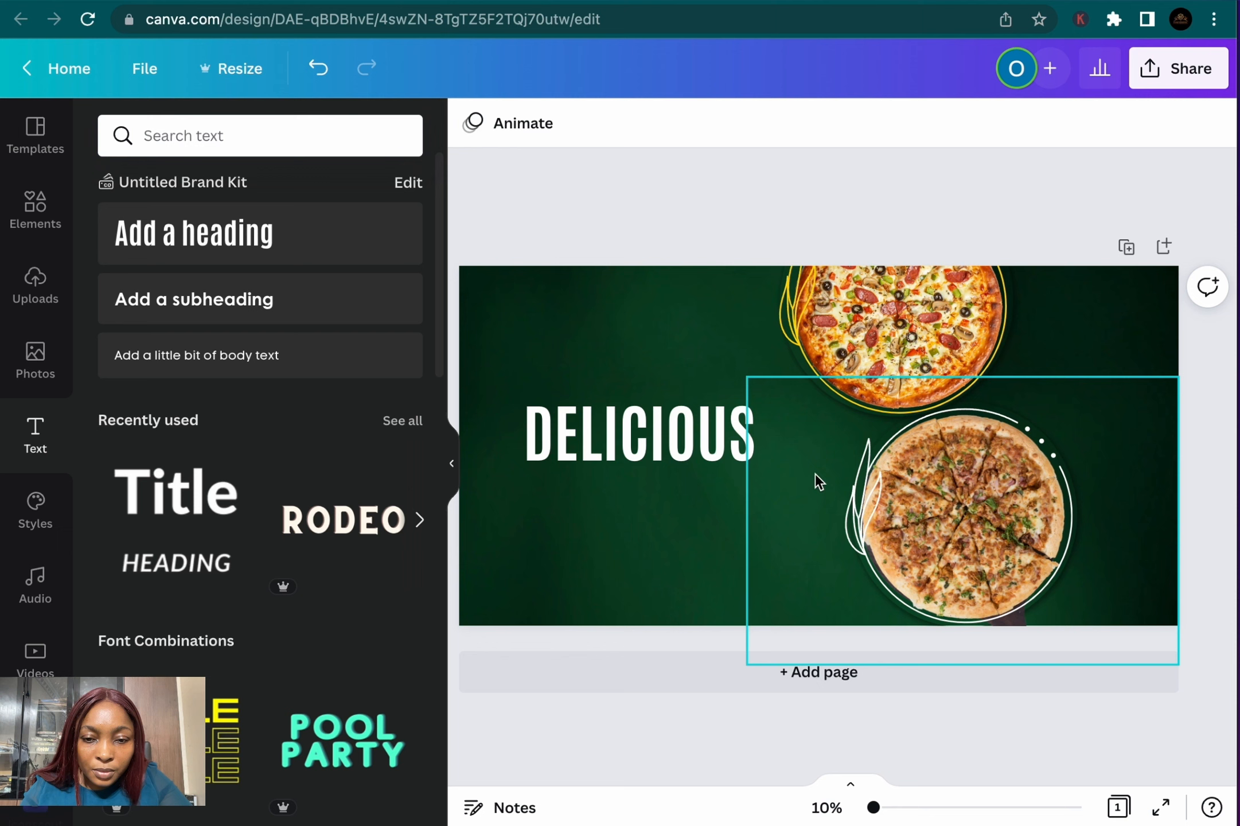
left_click(689, 491)
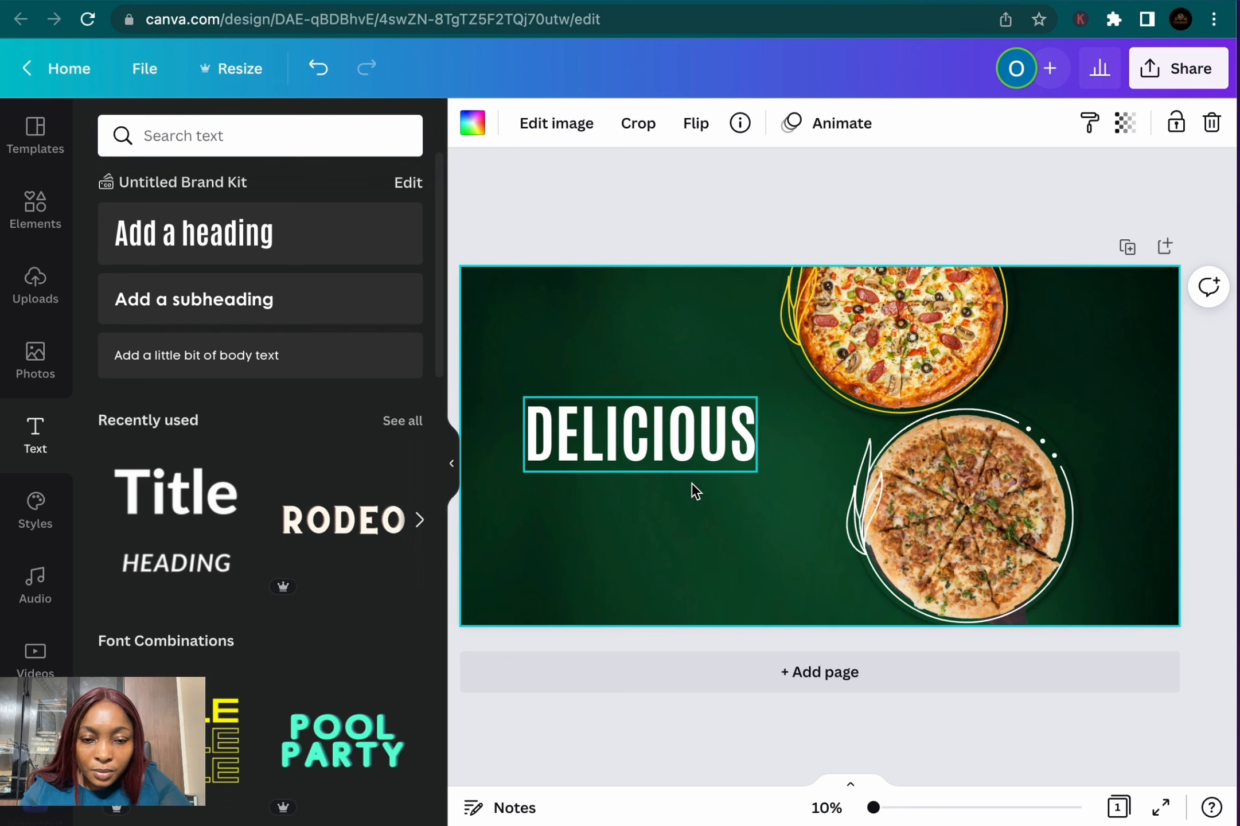
Add a second heading reading "PIZZA" at size 378 and place it directly below DELICIOUS
left_click(194, 233)
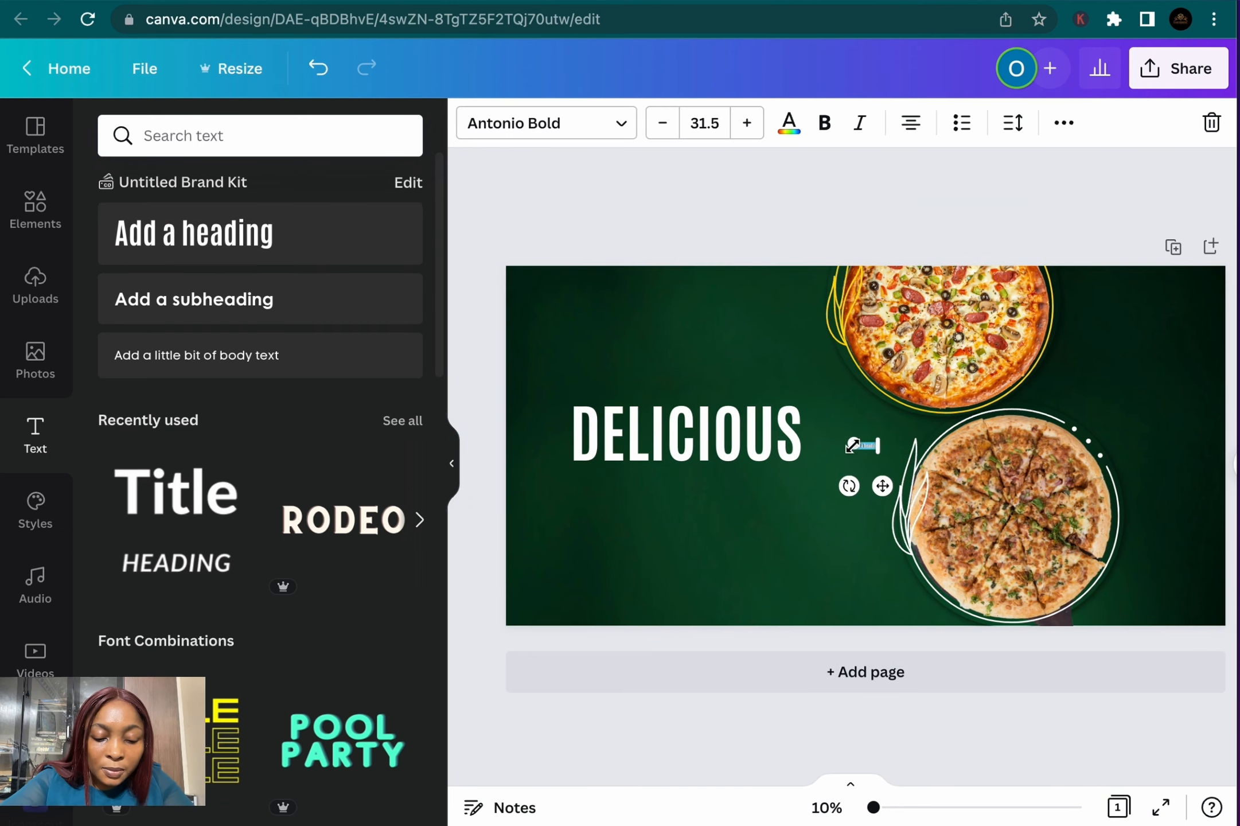
left_click_drag(853, 442, 544, 275)
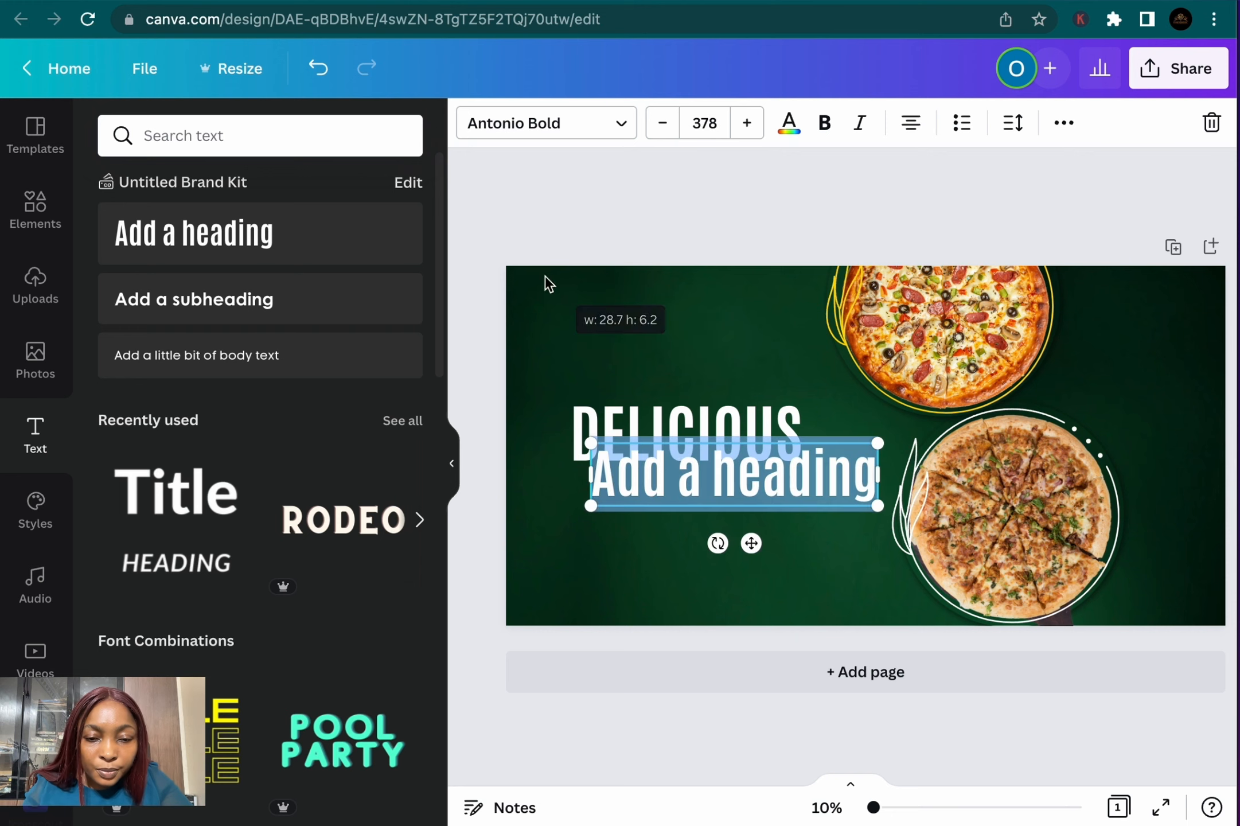
type("PIZZA")
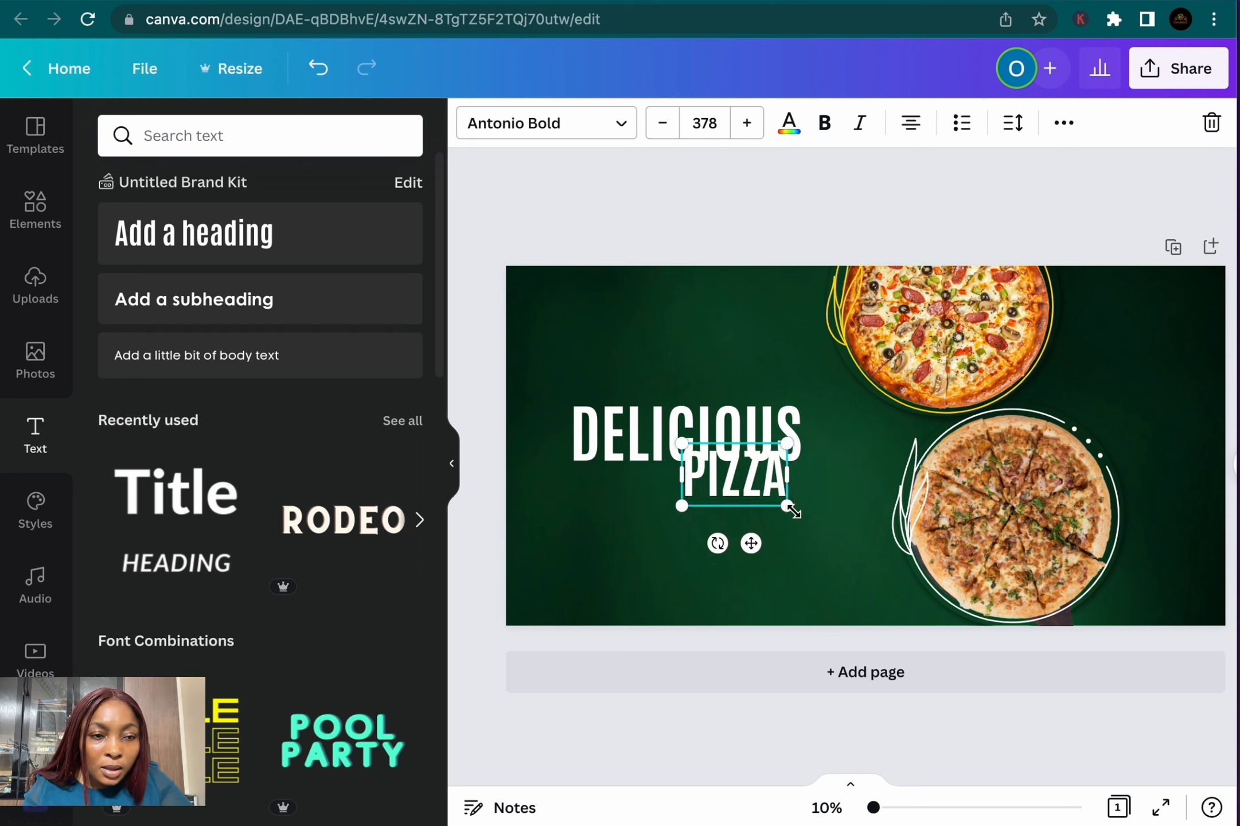
left_click(797, 535)
left_click_drag(724, 484, 668, 509)
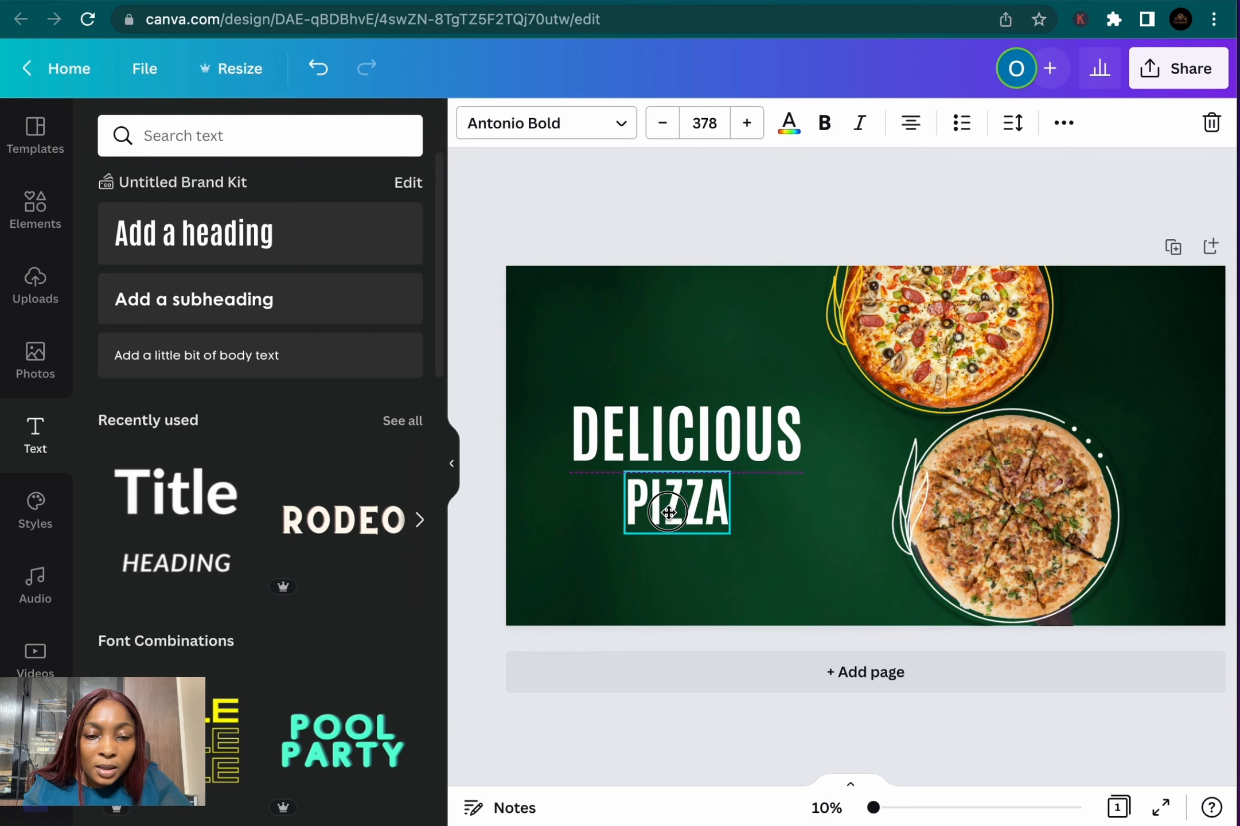
left_click(222, 232)
left_click_drag(621, 531, 444, 484)
left_click_drag(604, 576, 682, 574)
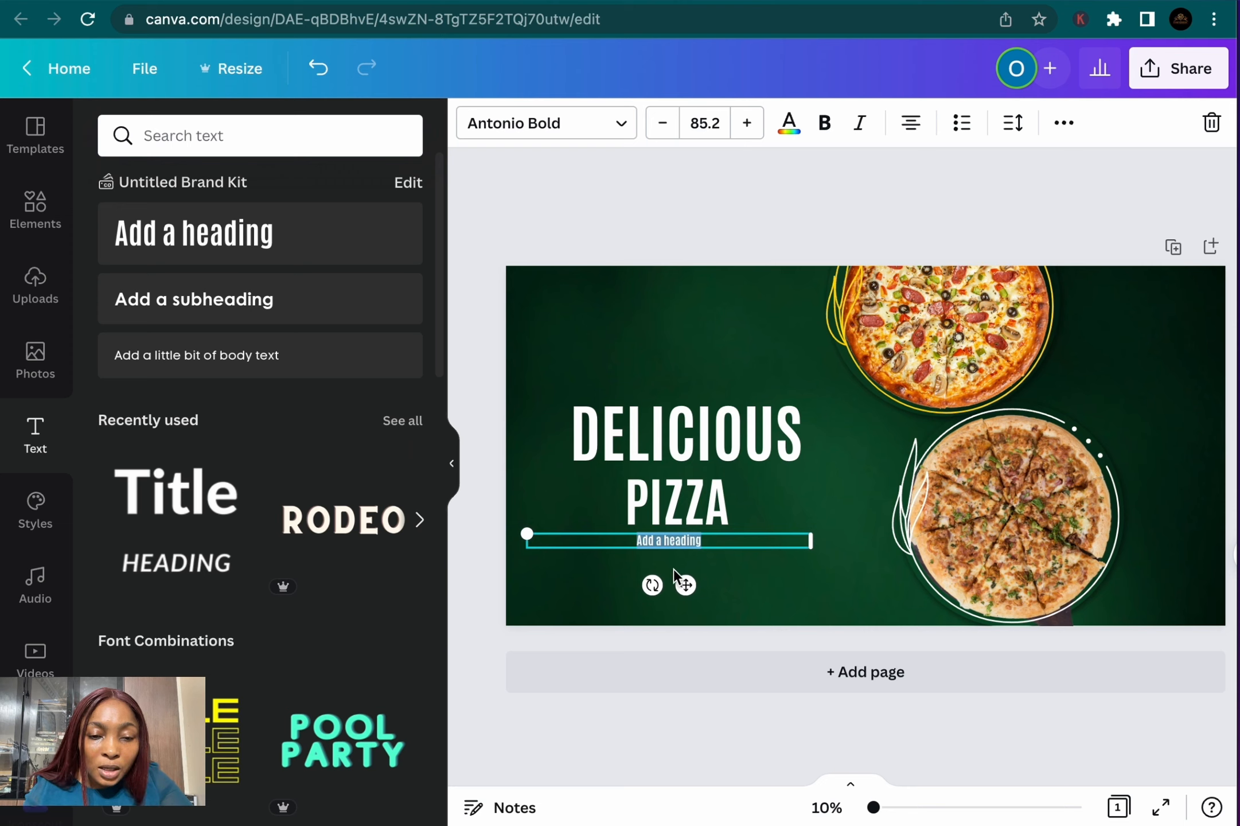
key("BackSpace")
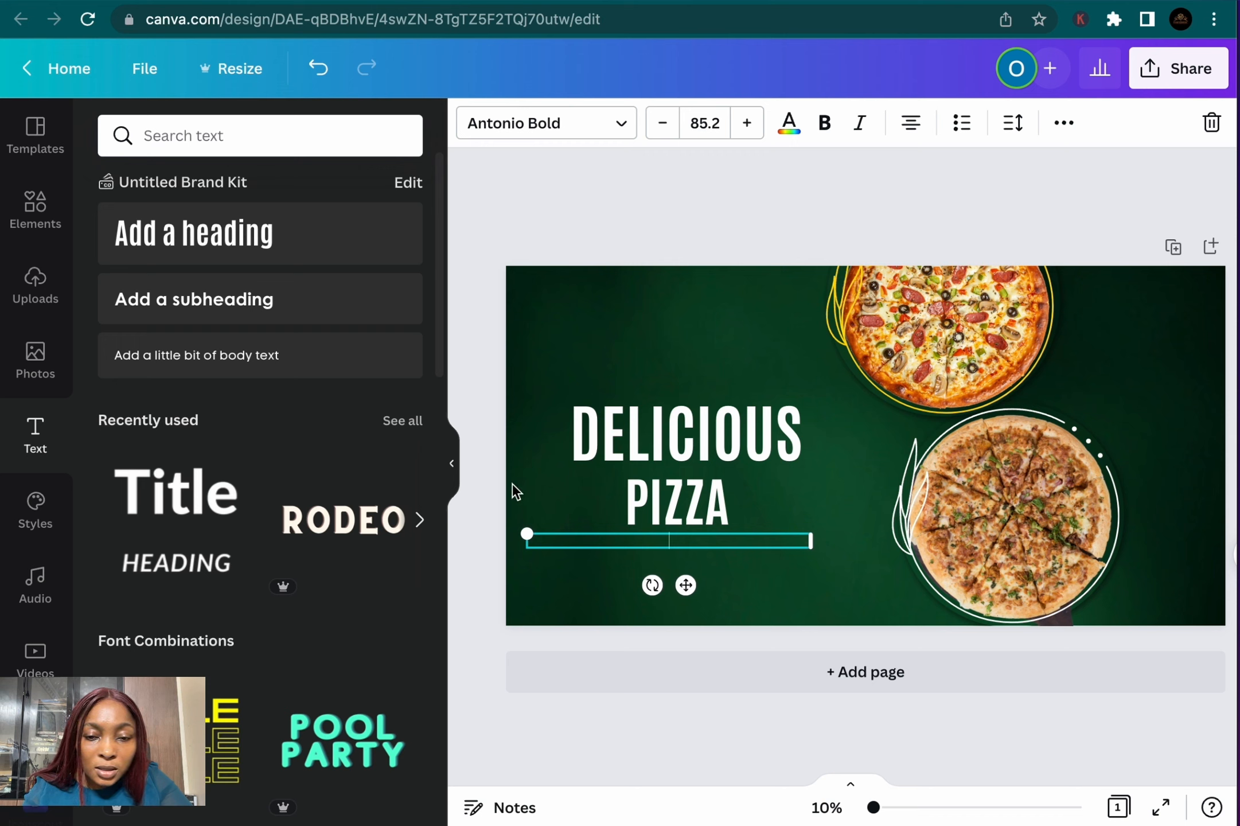
left_click(544, 519)
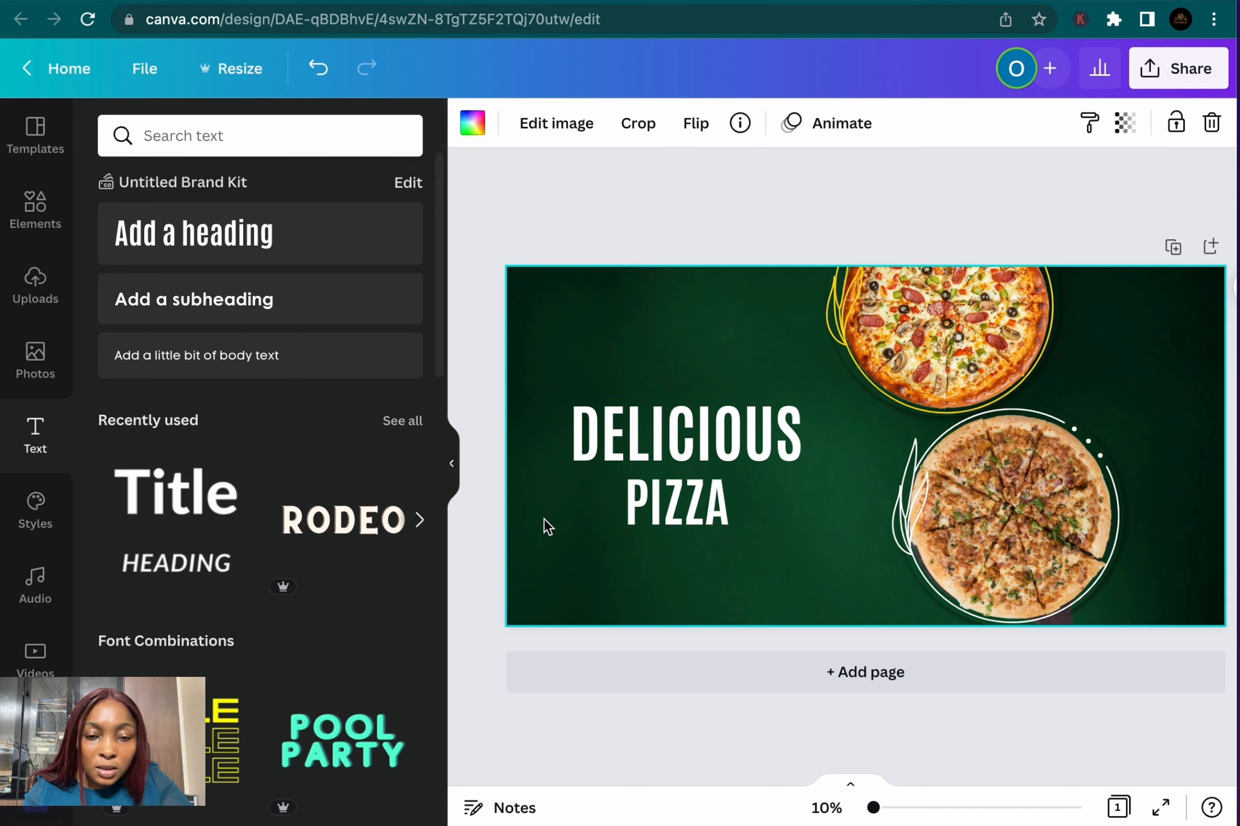
Add a Century Gothic subheading directly above DELICIOUS and enter "Today's Special" as its text
left_click(243, 313)
left_click_drag(858, 446, 599, 344)
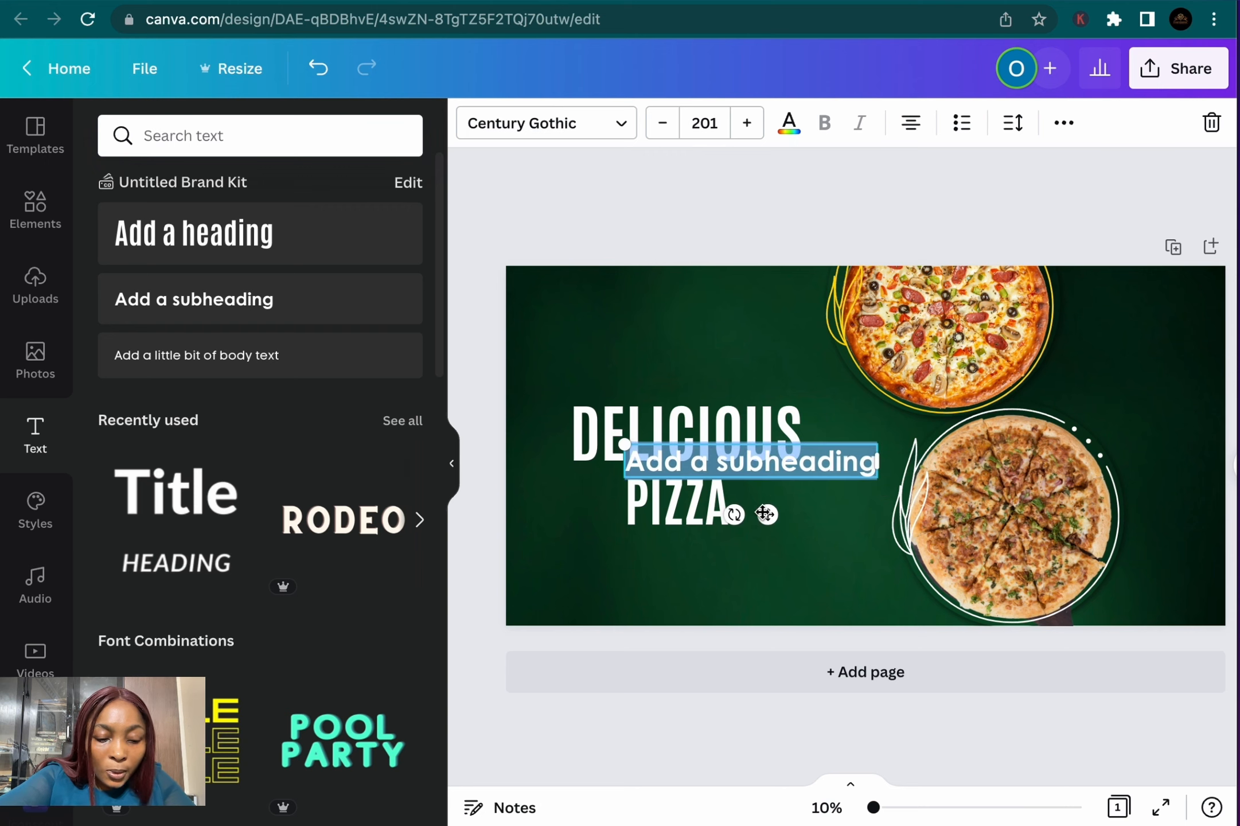
left_click_drag(768, 516, 717, 437)
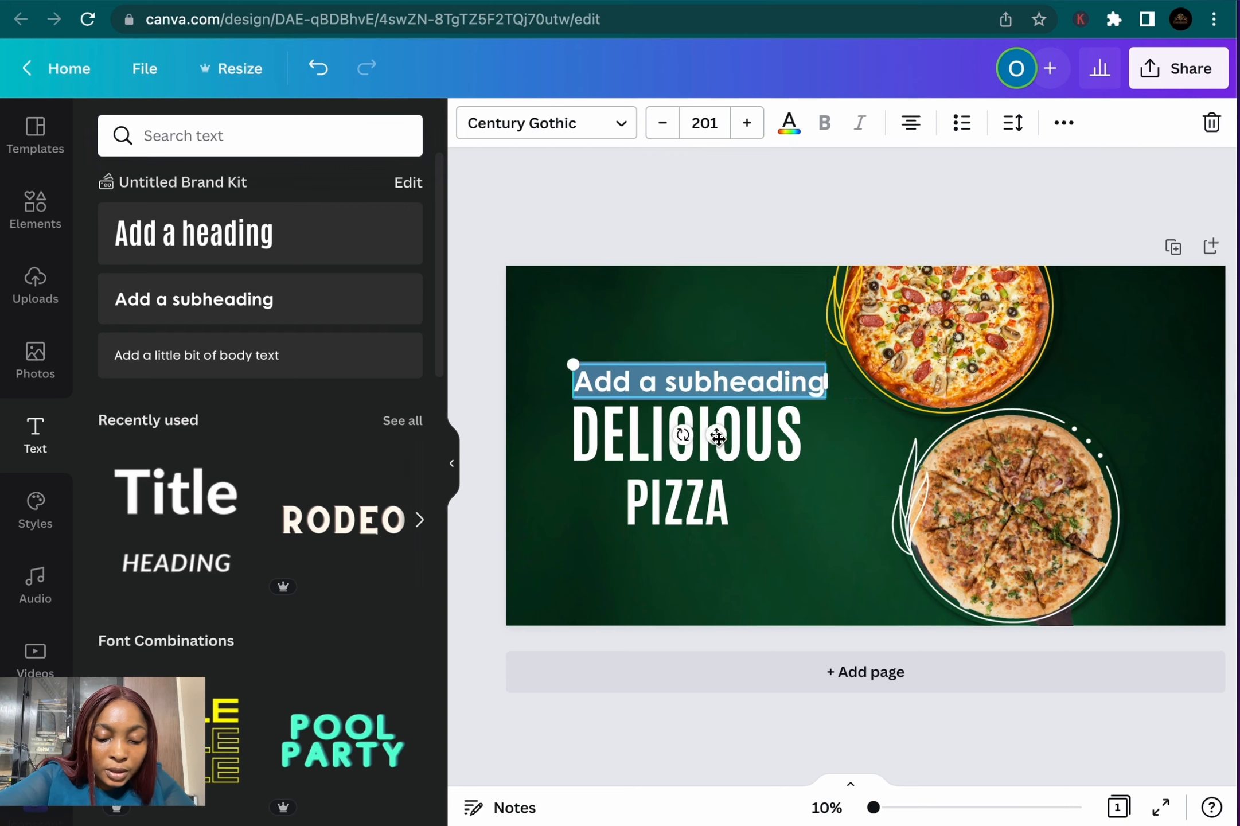
key("BackSpace")
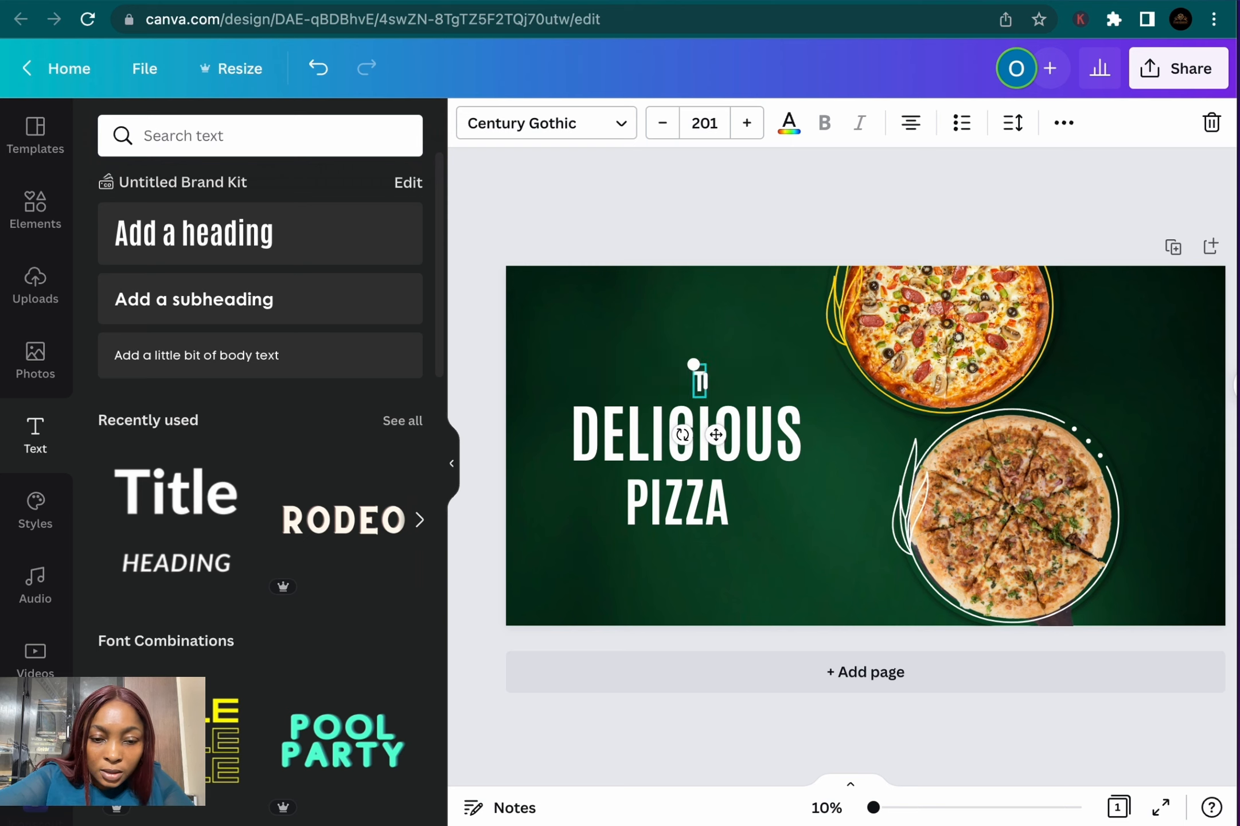
type("Todat")
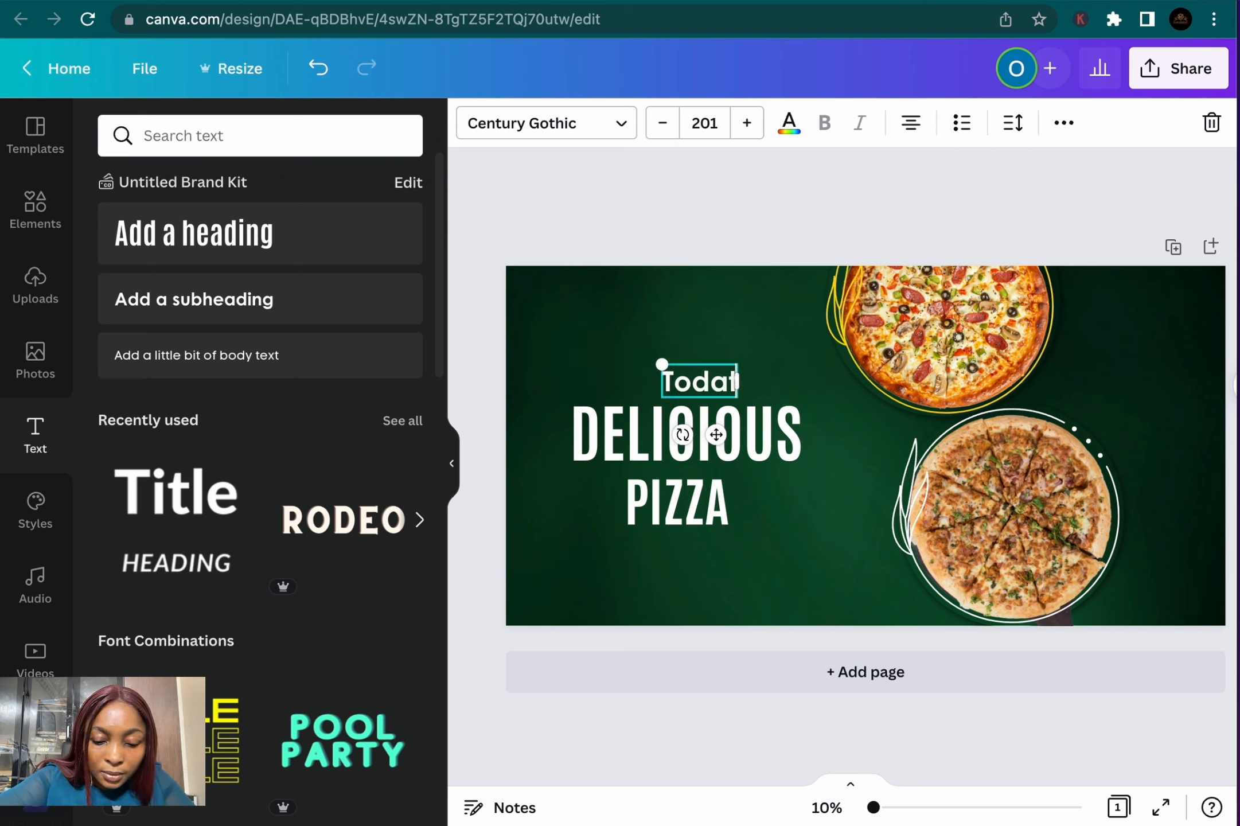
type("y'")
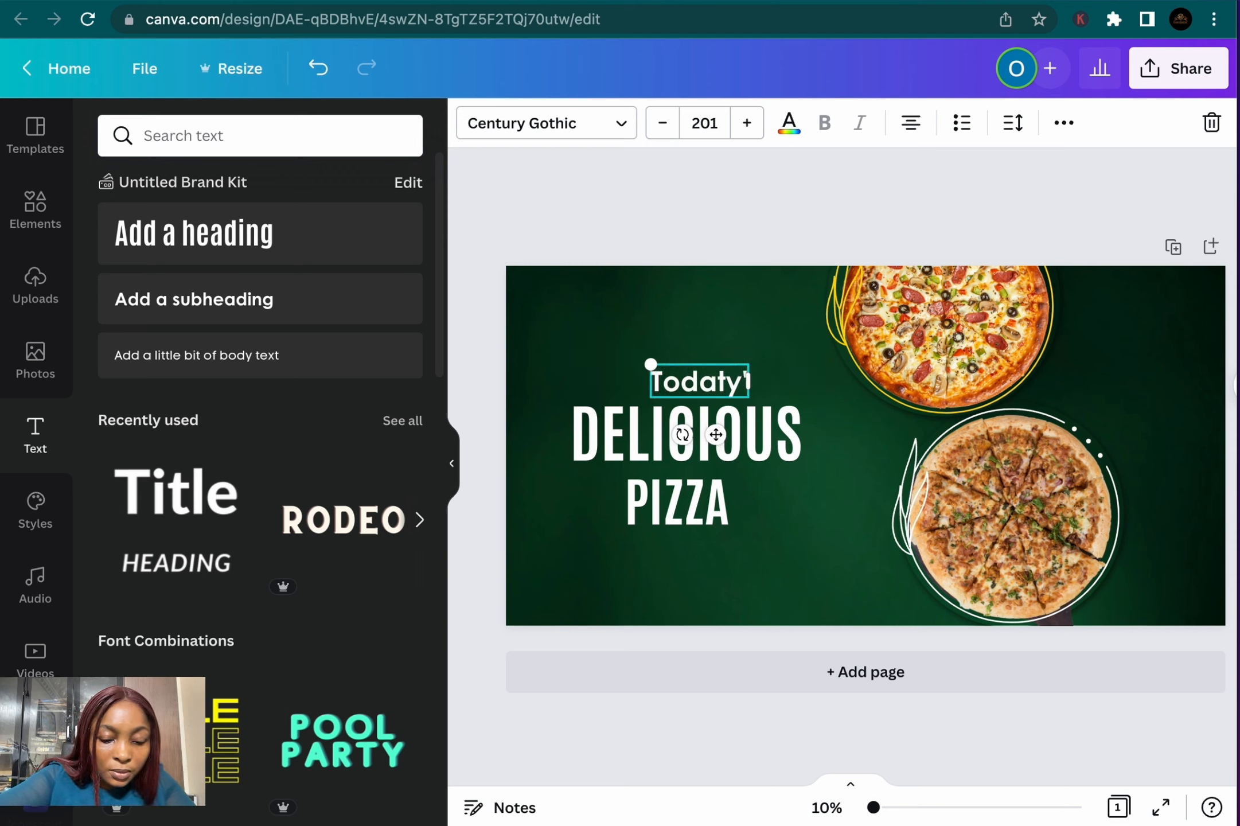
key("BackSpace")
key("BackSpace")
type("y's ")
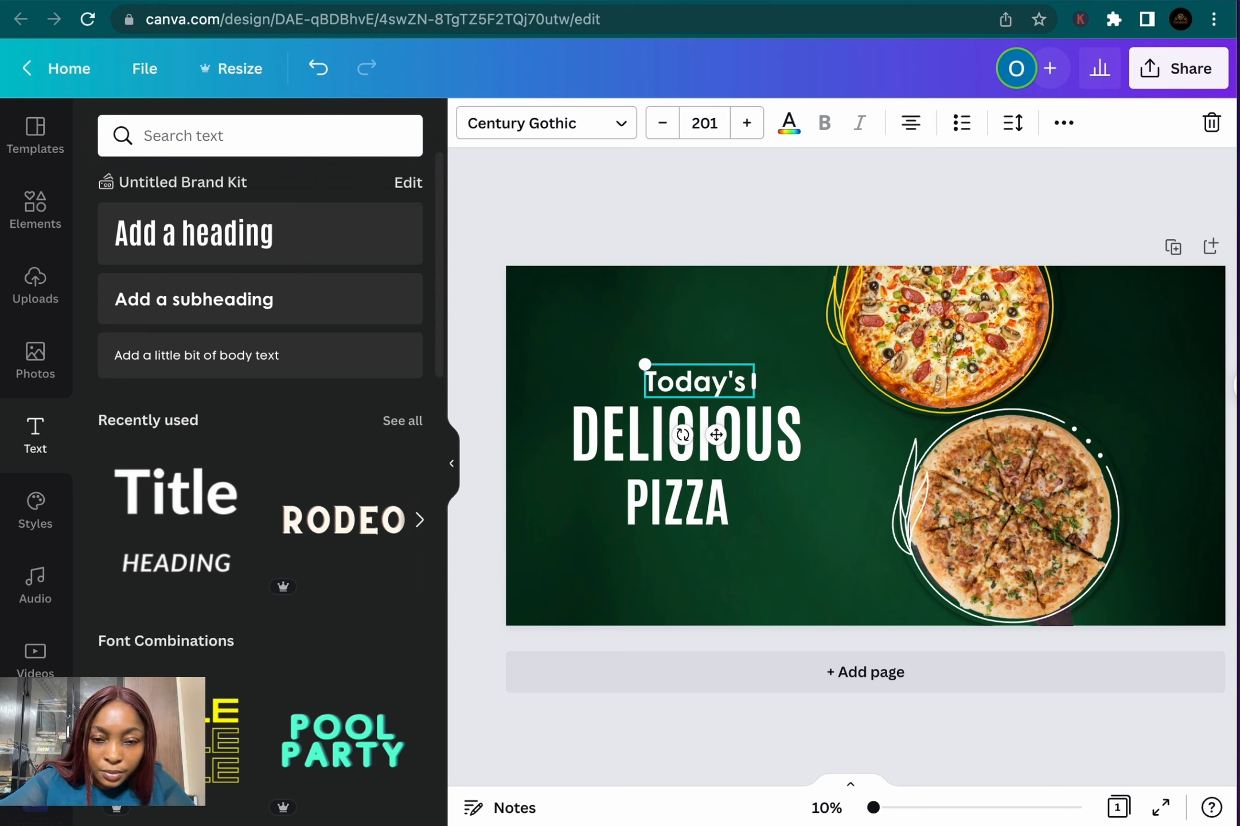
type("Sp")
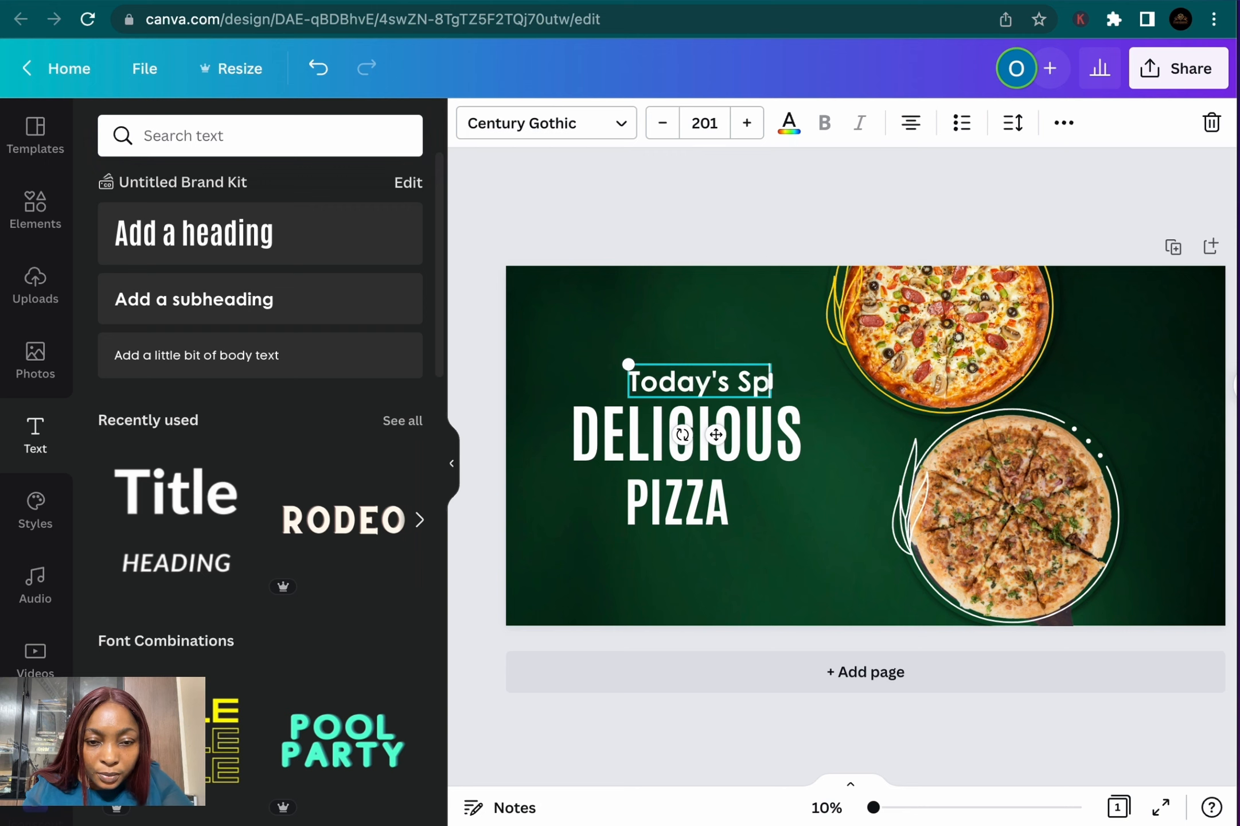
type("ecial")
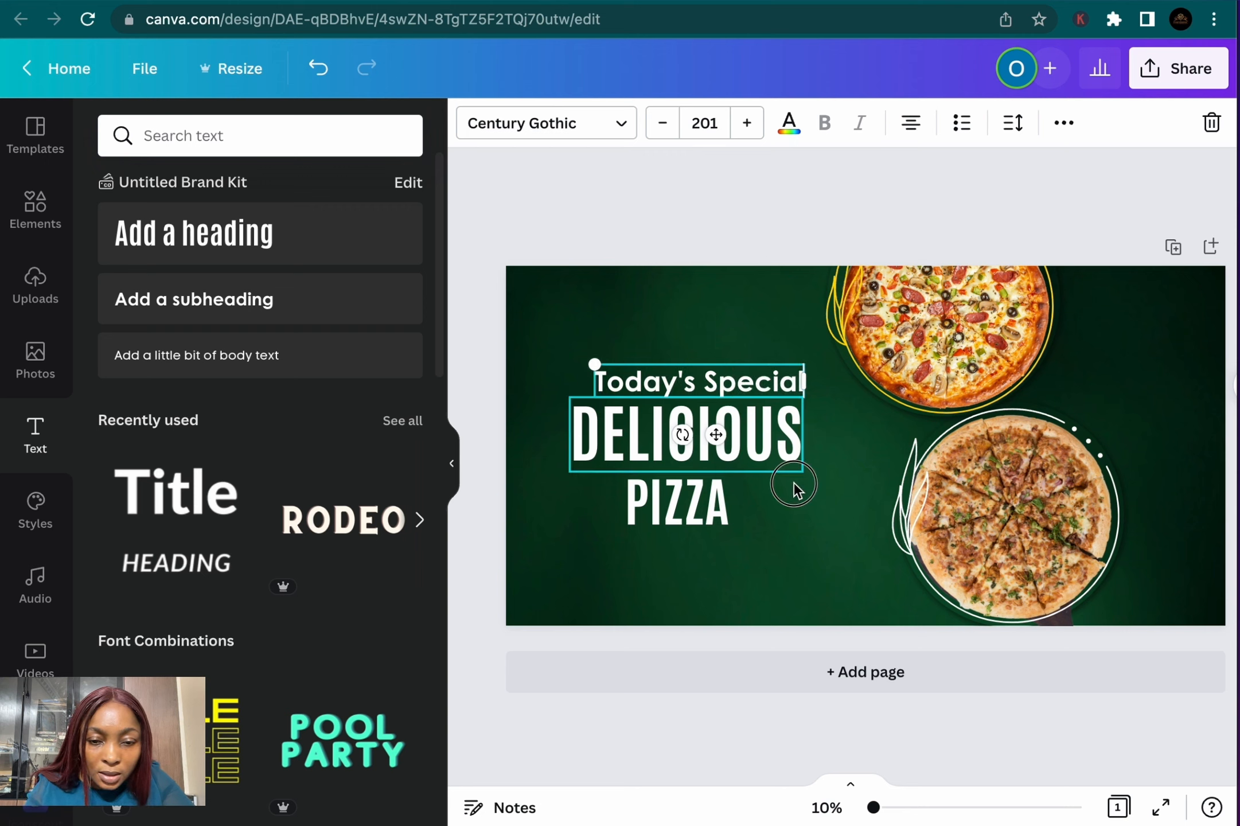
Duplicate the "Today's Special" text and place the copy below PIZZA
left_click(769, 459)
left_click(698, 387)
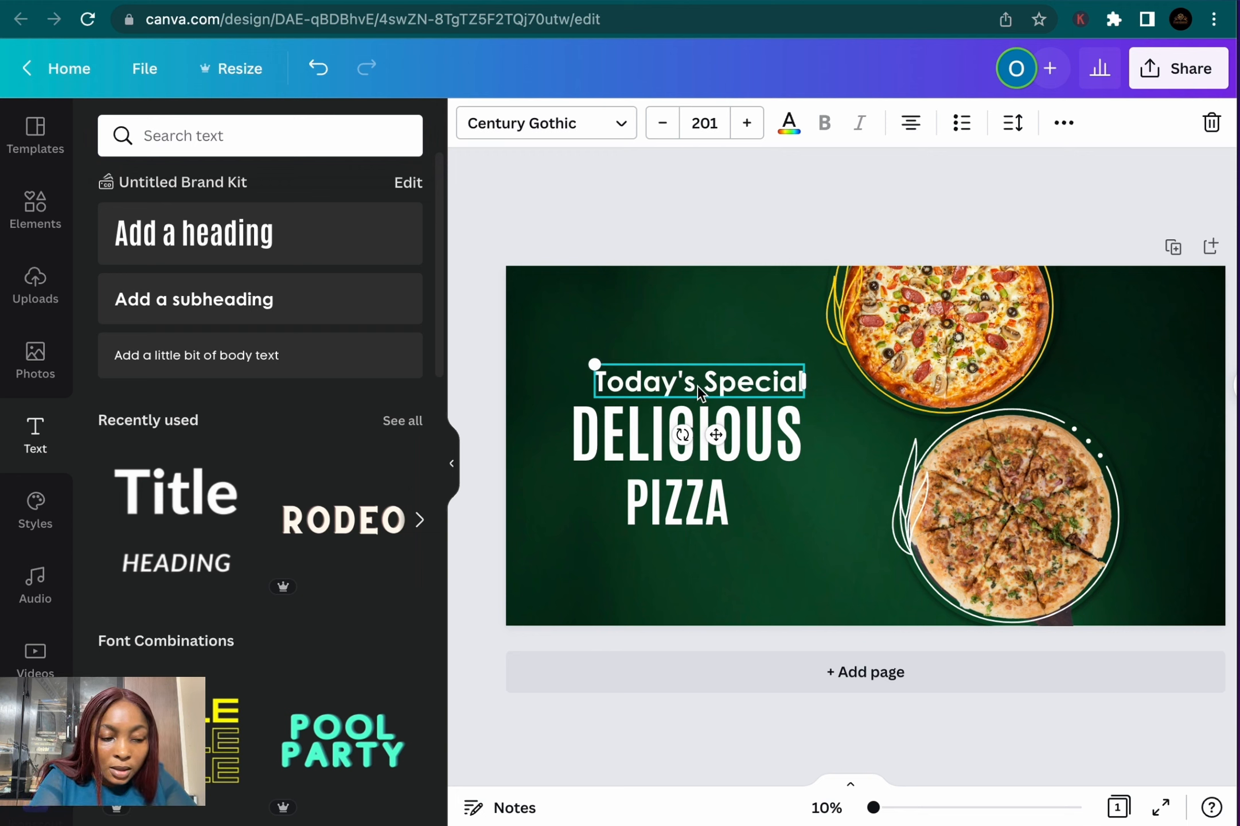
key("ctrl+b")
left_click_drag(697, 386, 723, 576)
Replace the text of the copy below PIZZA with "OFFER VALID WHILE STOCK LAST"
double_click(723, 572)
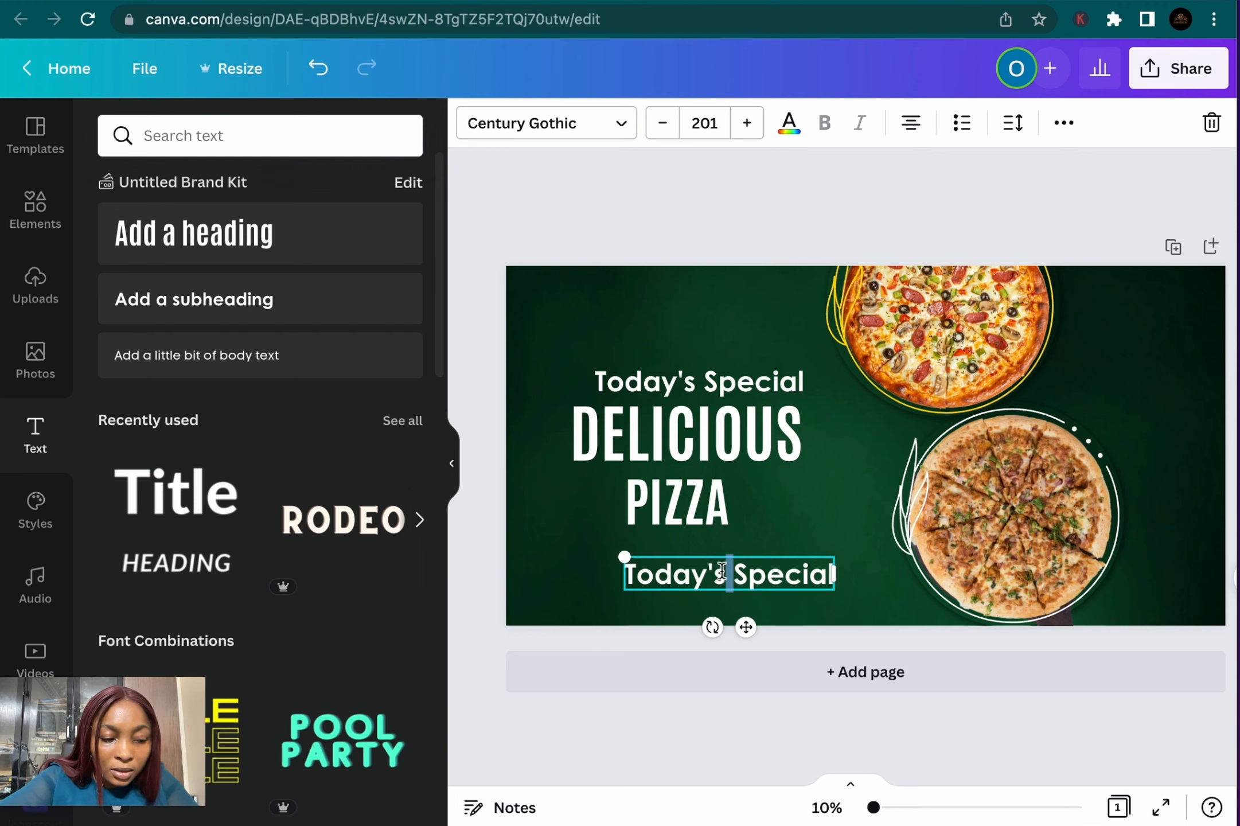
key("ctrl+a")
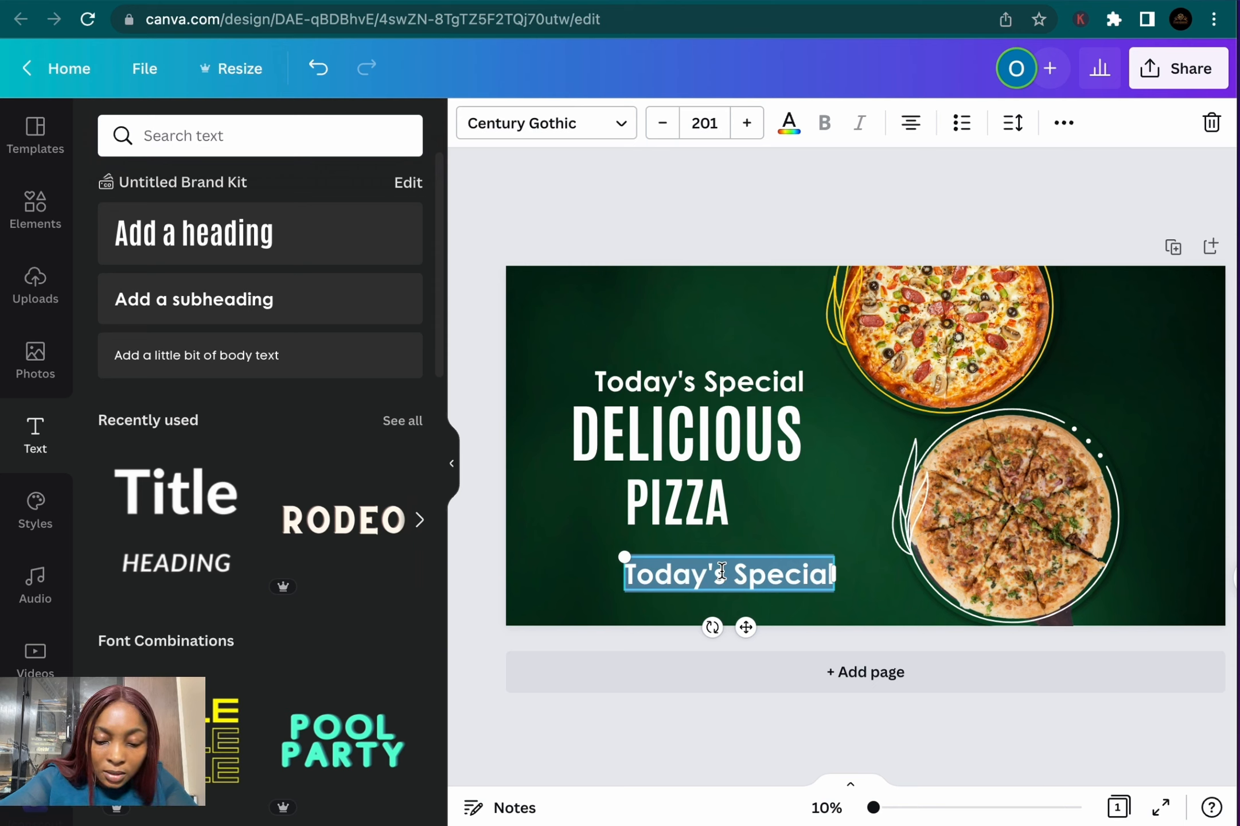
type("OFFER")
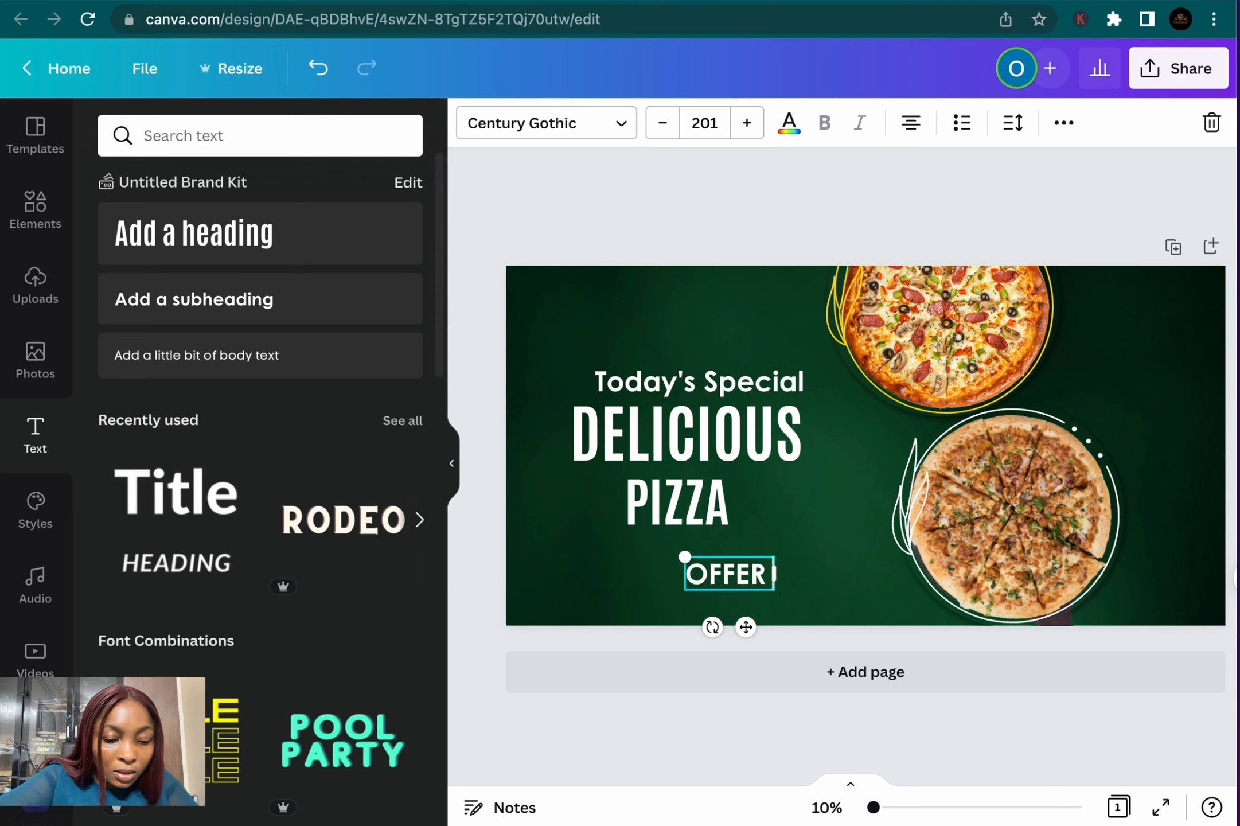
type(" VA")
type("LID ")
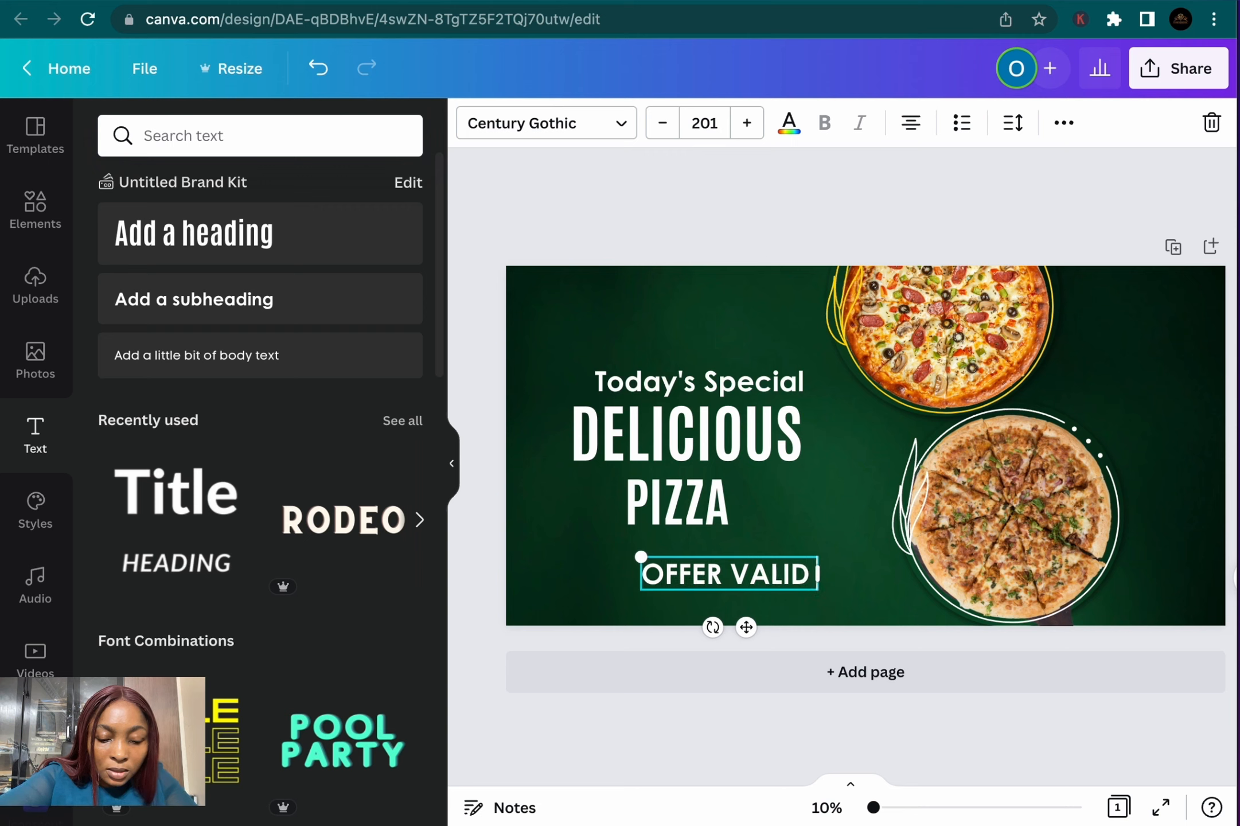
type("WHIL")
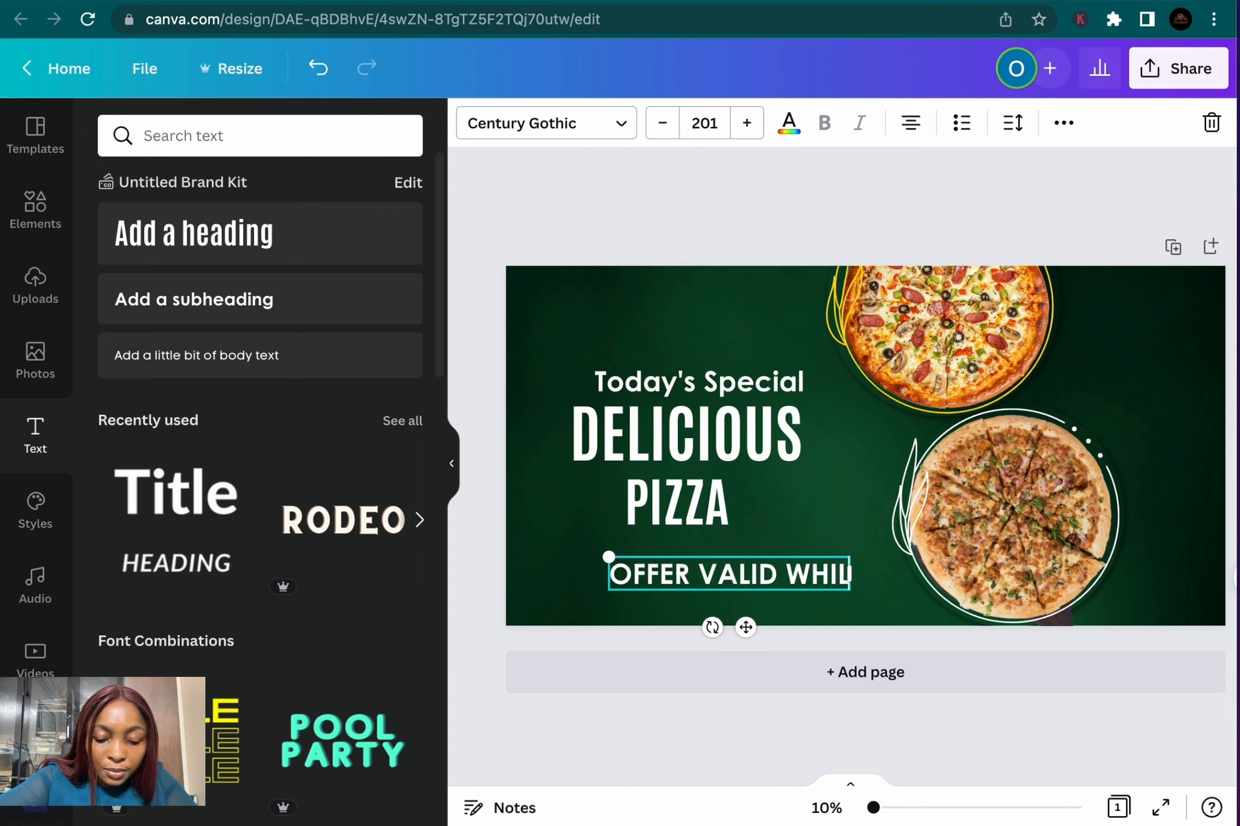
type("E S")
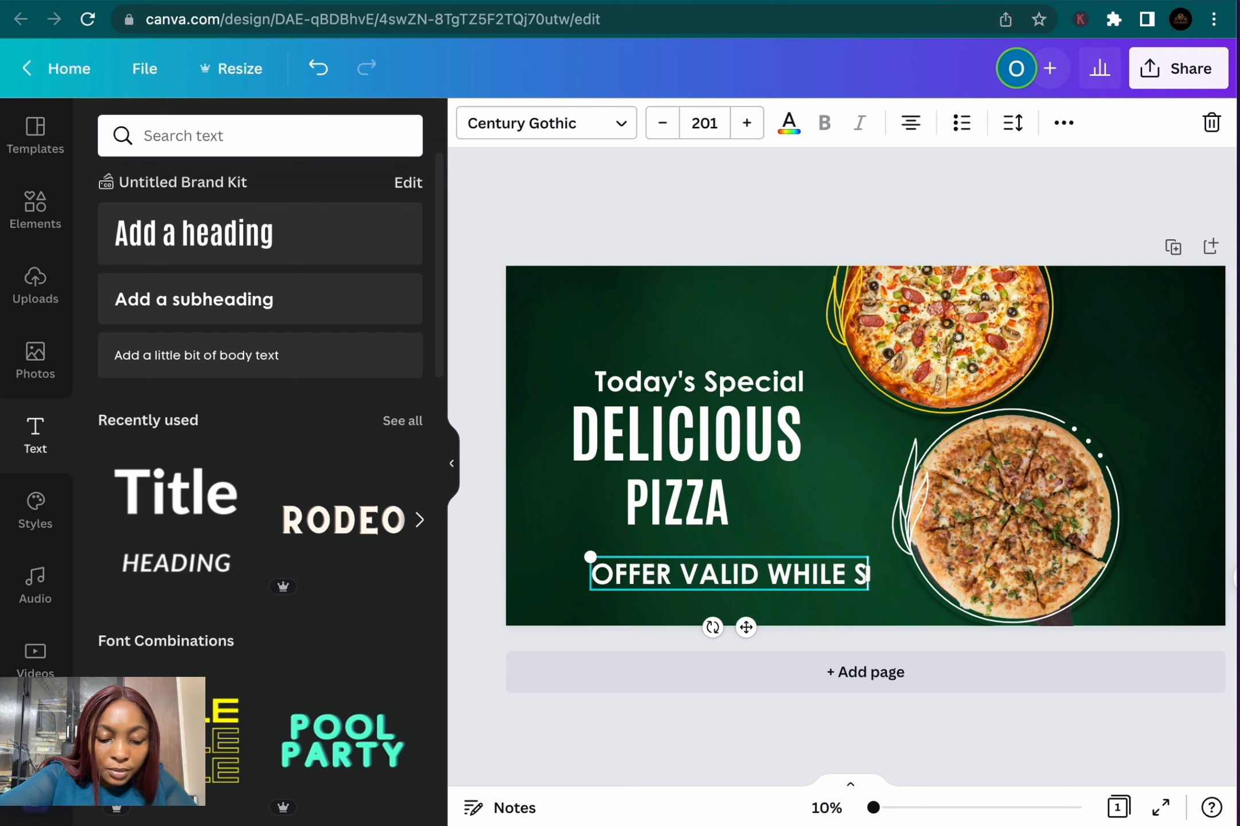
type("TOC")
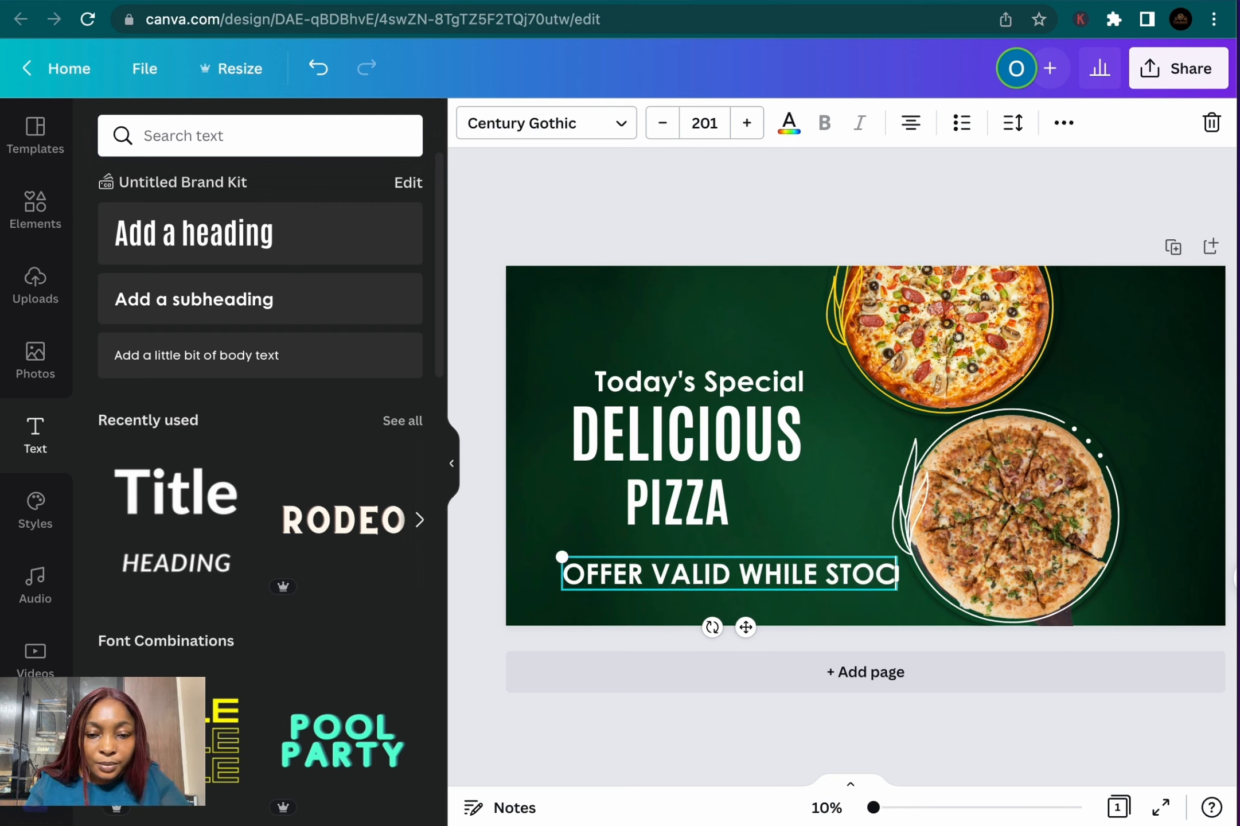
type("K LAST")
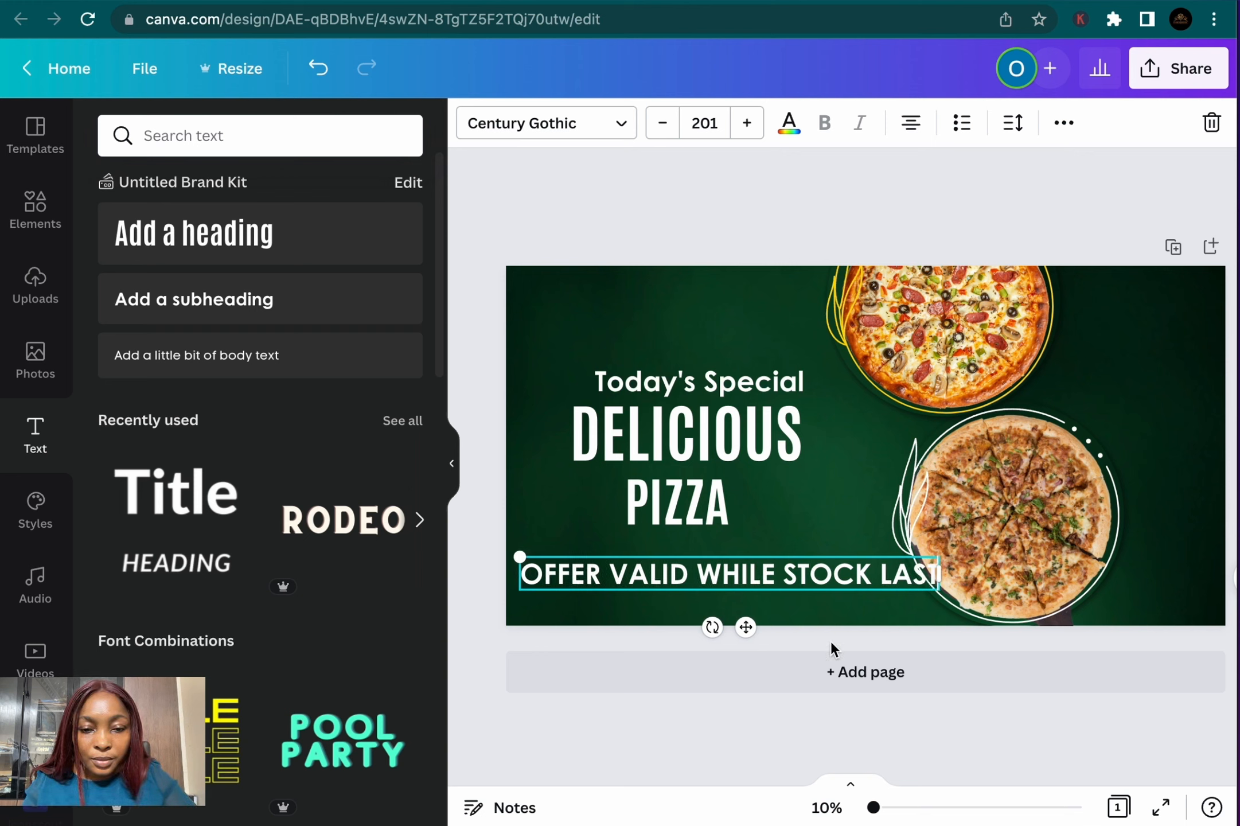
Shrink the "OFFER VALID WHILE STOCK LAST" line and move it directly beneath PIZZA, clear of the board pizza
left_click_drag(518, 555, 620, 555)
left_click(750, 543)
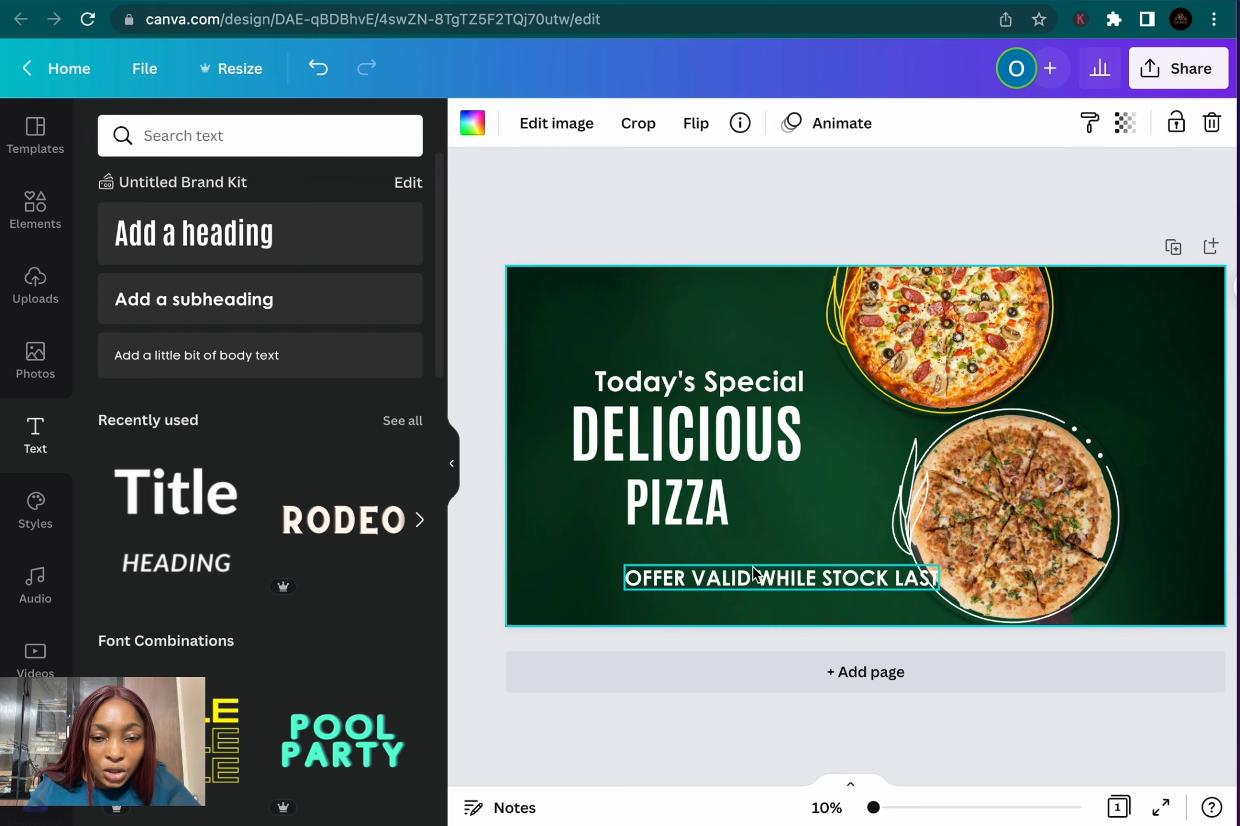
left_click_drag(755, 568, 673, 535)
Shift "Today's Special" and the DELICIOUS heading slightly up and to the left, away from PIZZA
left_click_drag(668, 394, 646, 381)
left_click_drag(680, 441, 672, 421)
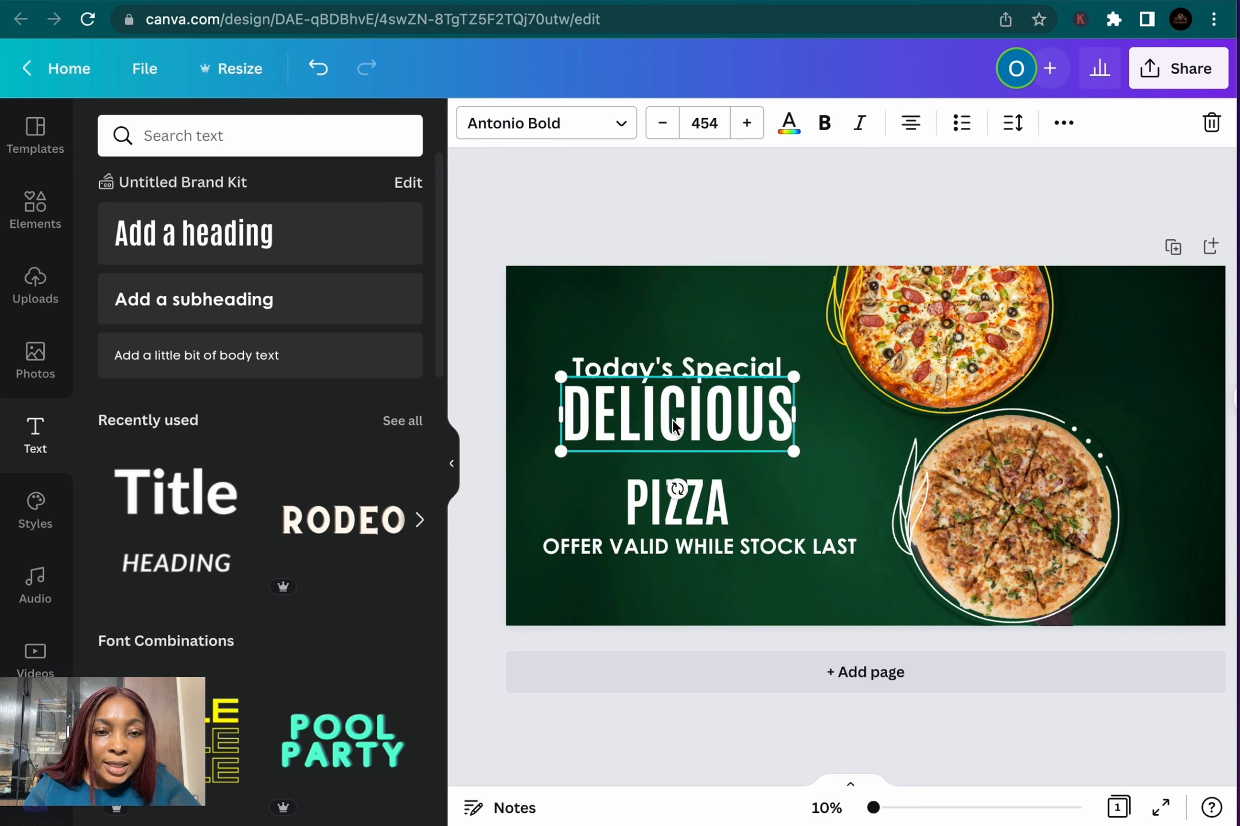
Change the font of "Today's Special" to Alex Brush, searching the fonts for "ALEX"
left_click(694, 371)
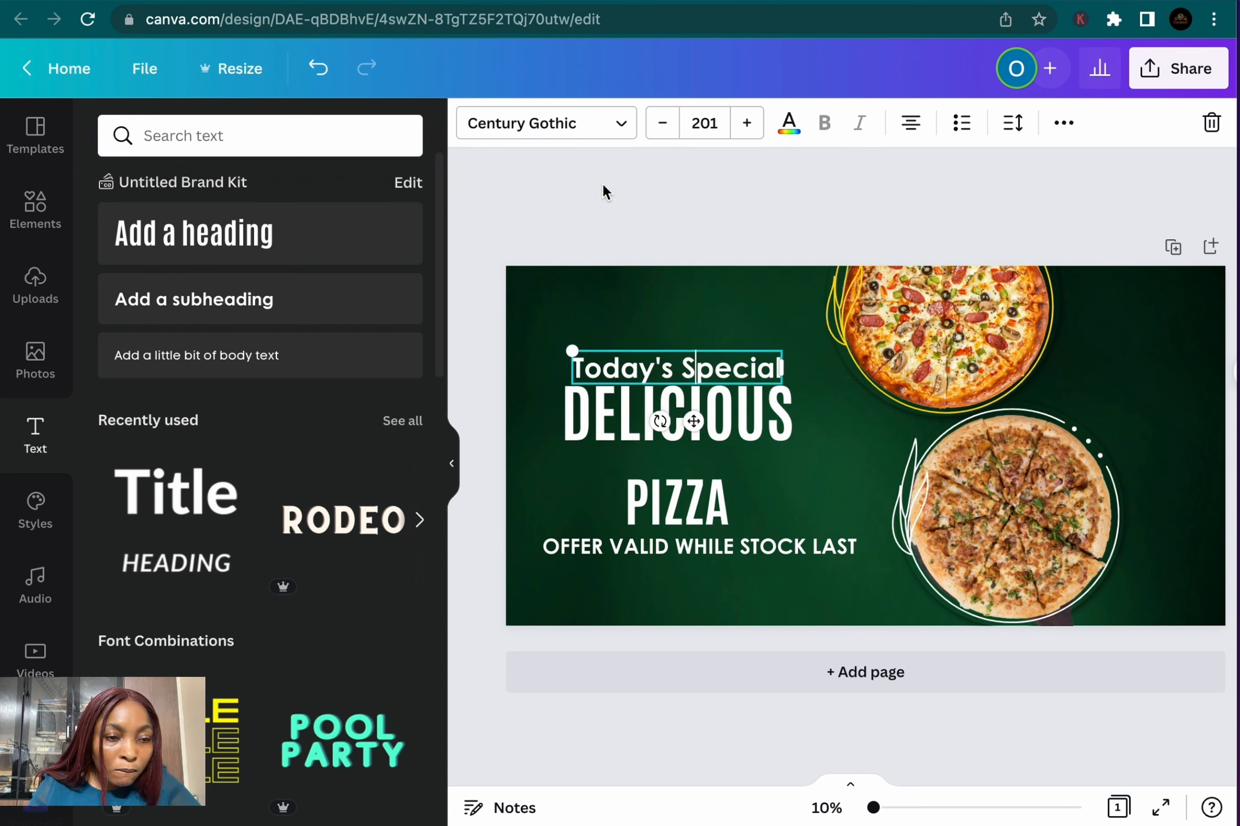
left_click(555, 124)
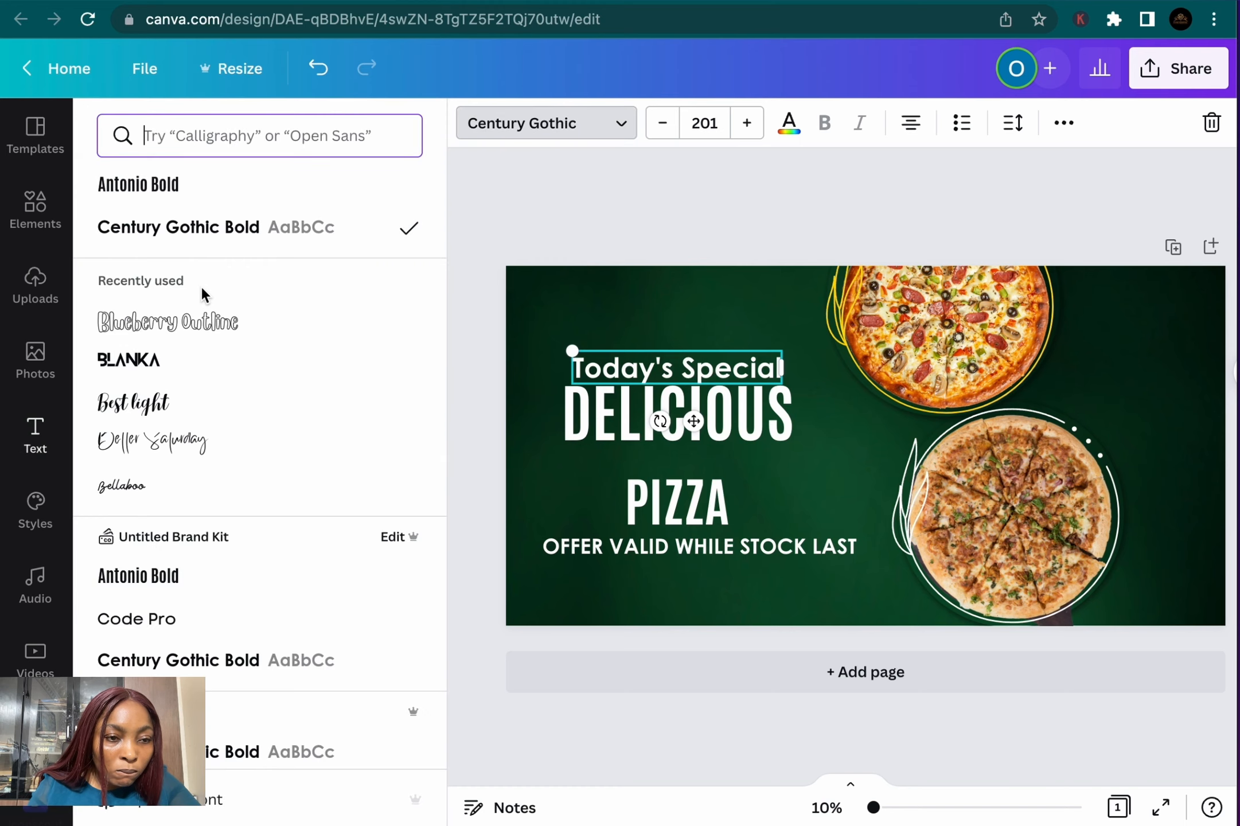
scroll(218, 264, "down", 15)
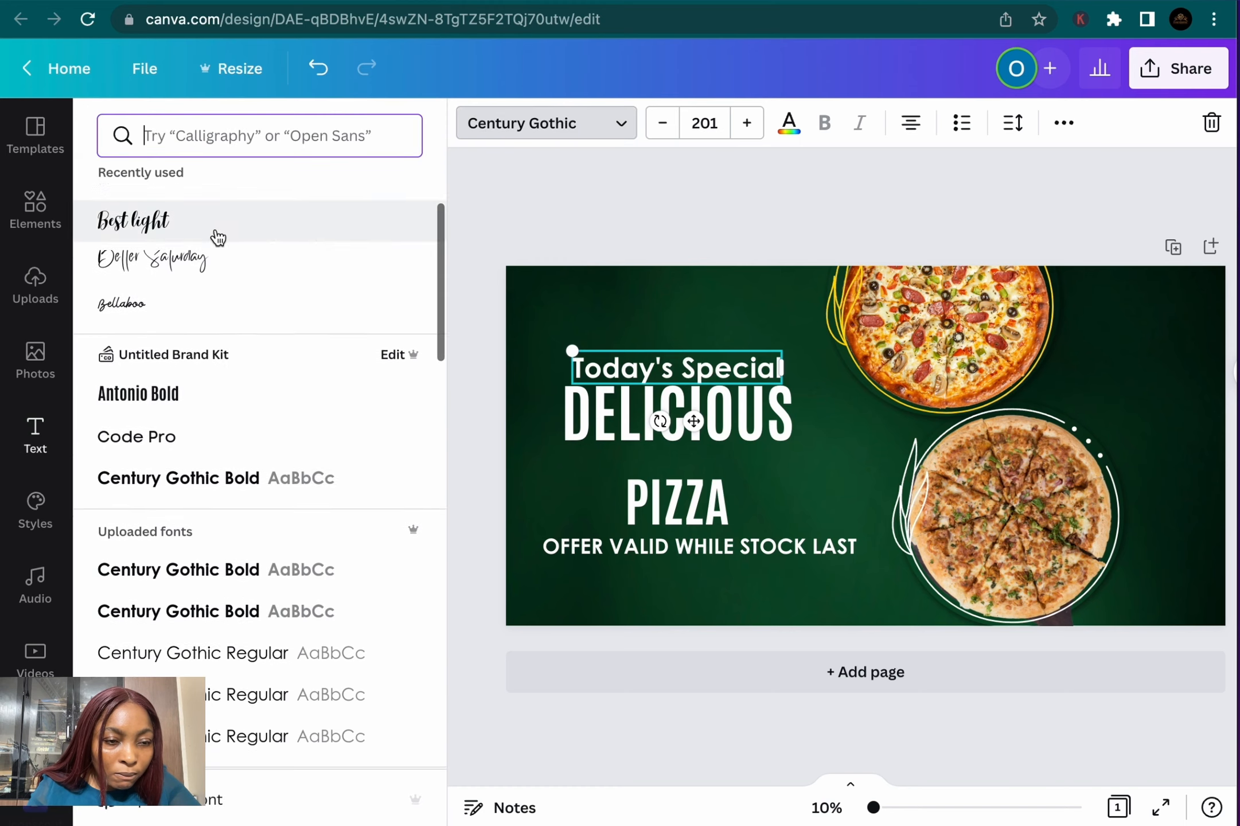
scroll(236, 274, "down", 2)
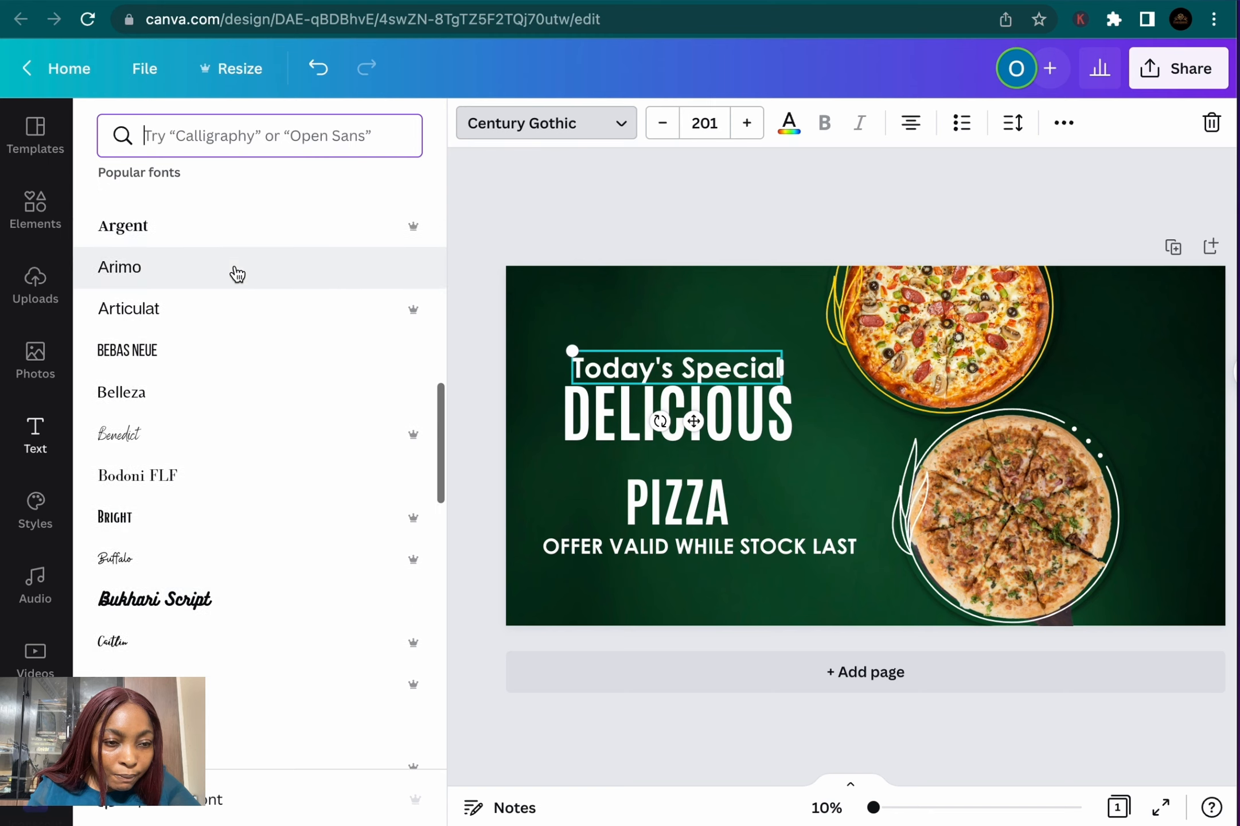
scroll(235, 271, "up", 2)
scroll(235, 271, "down", 3)
scroll(236, 274, "up", 10)
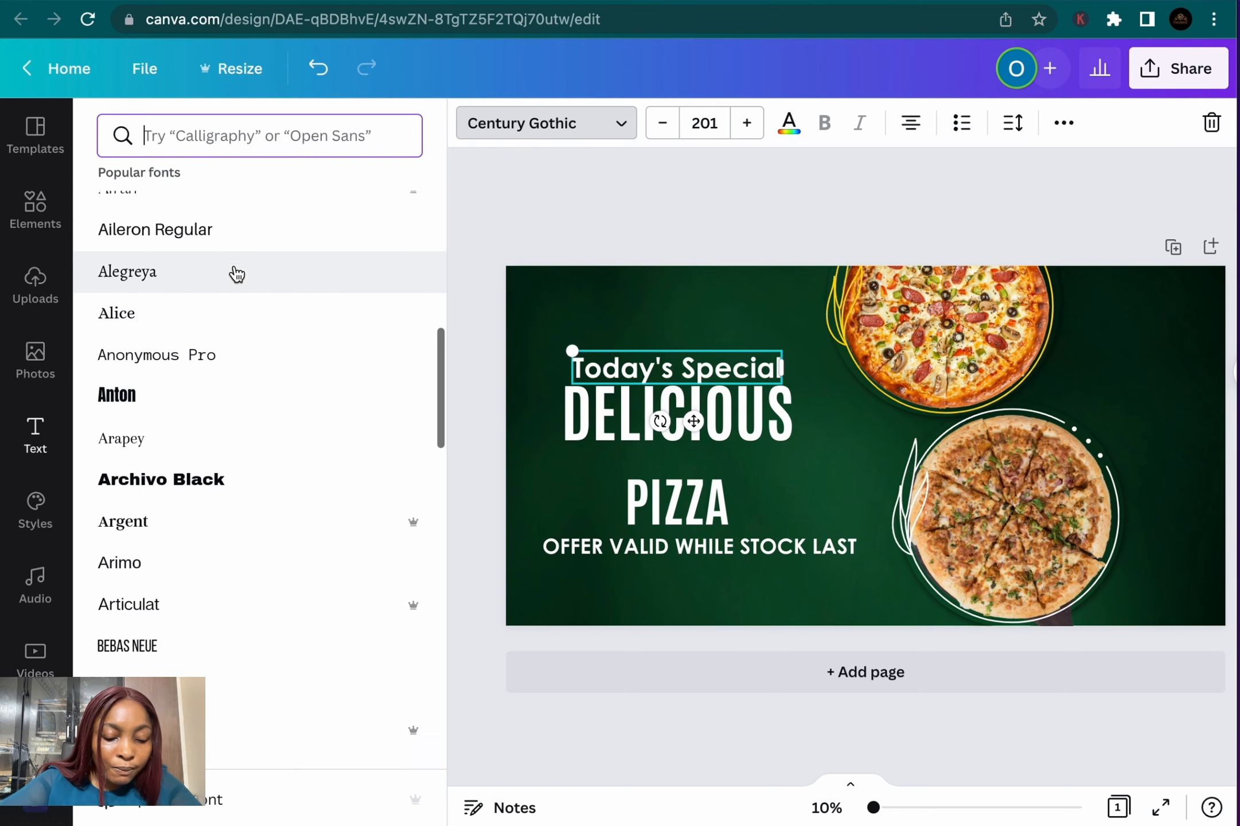
scroll(235, 267, "up", 3)
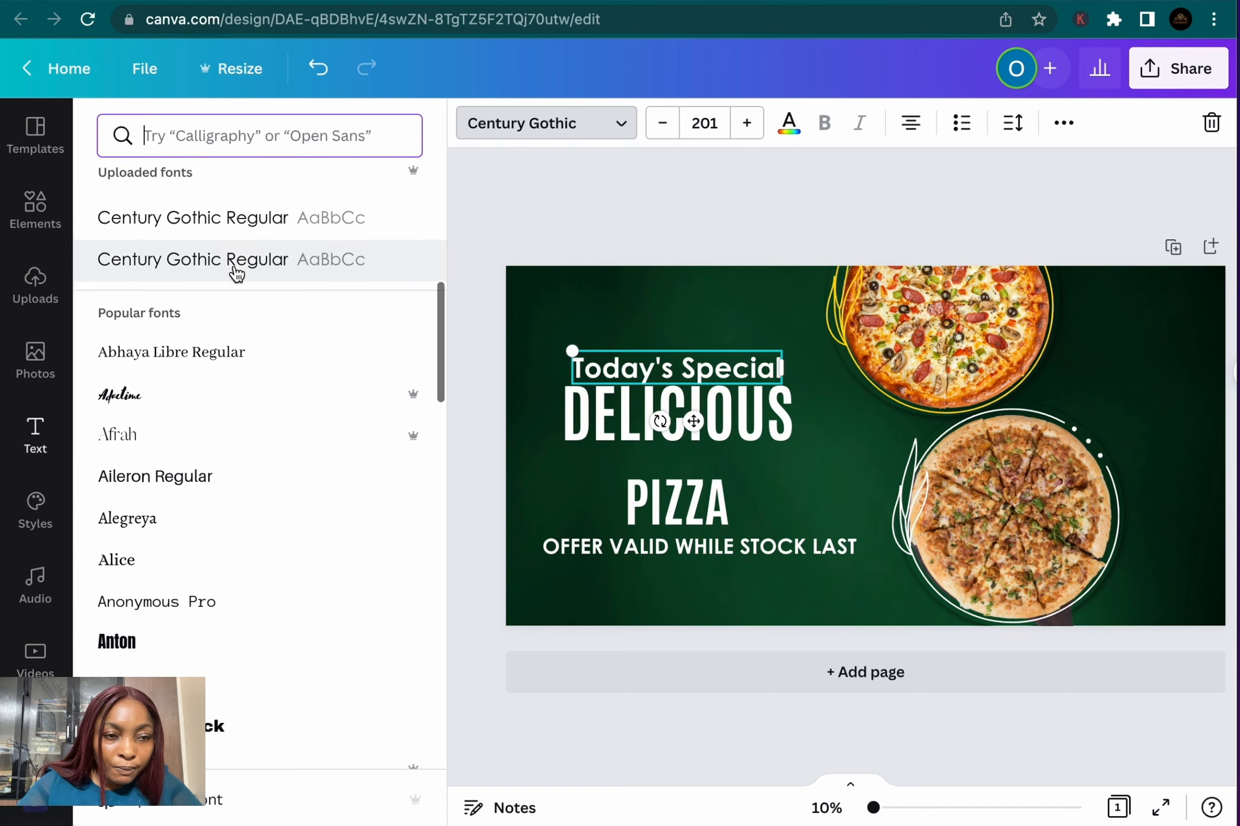
left_click(209, 133)
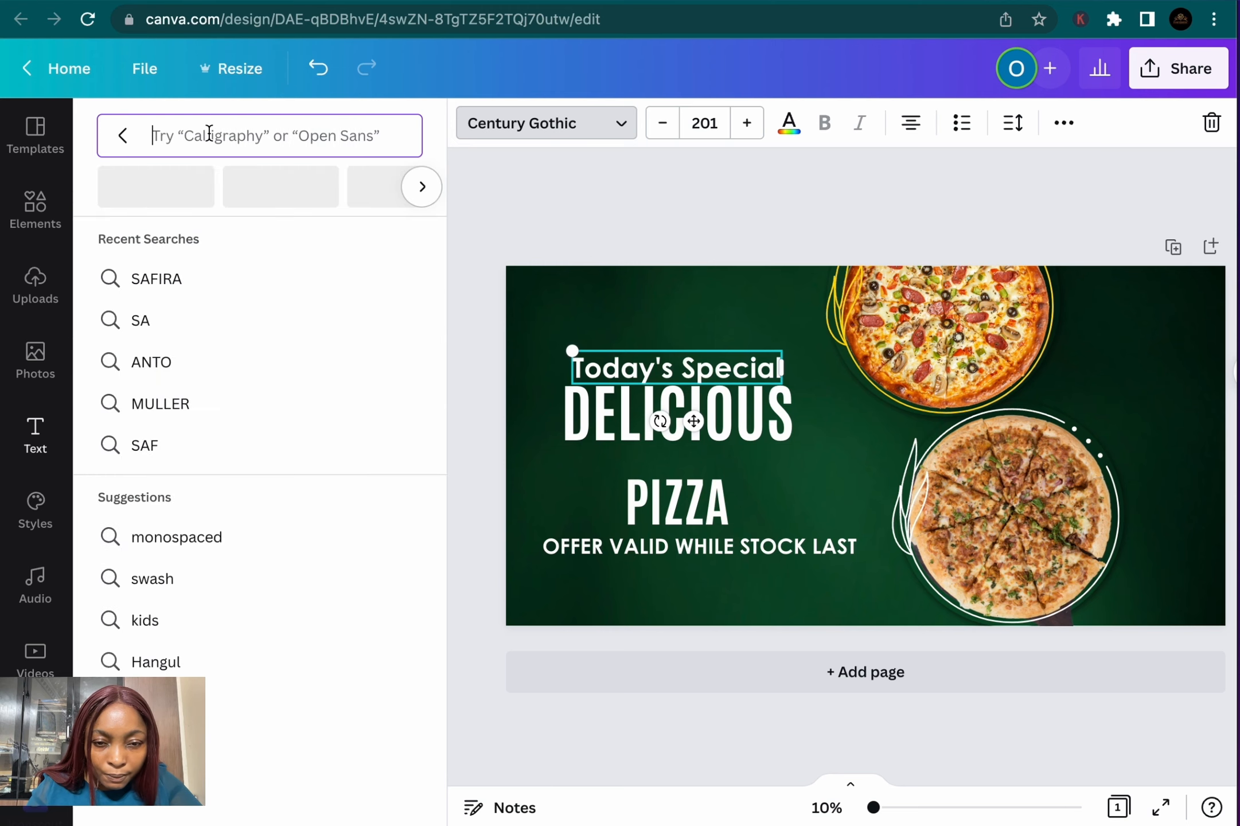
type("ALEX")
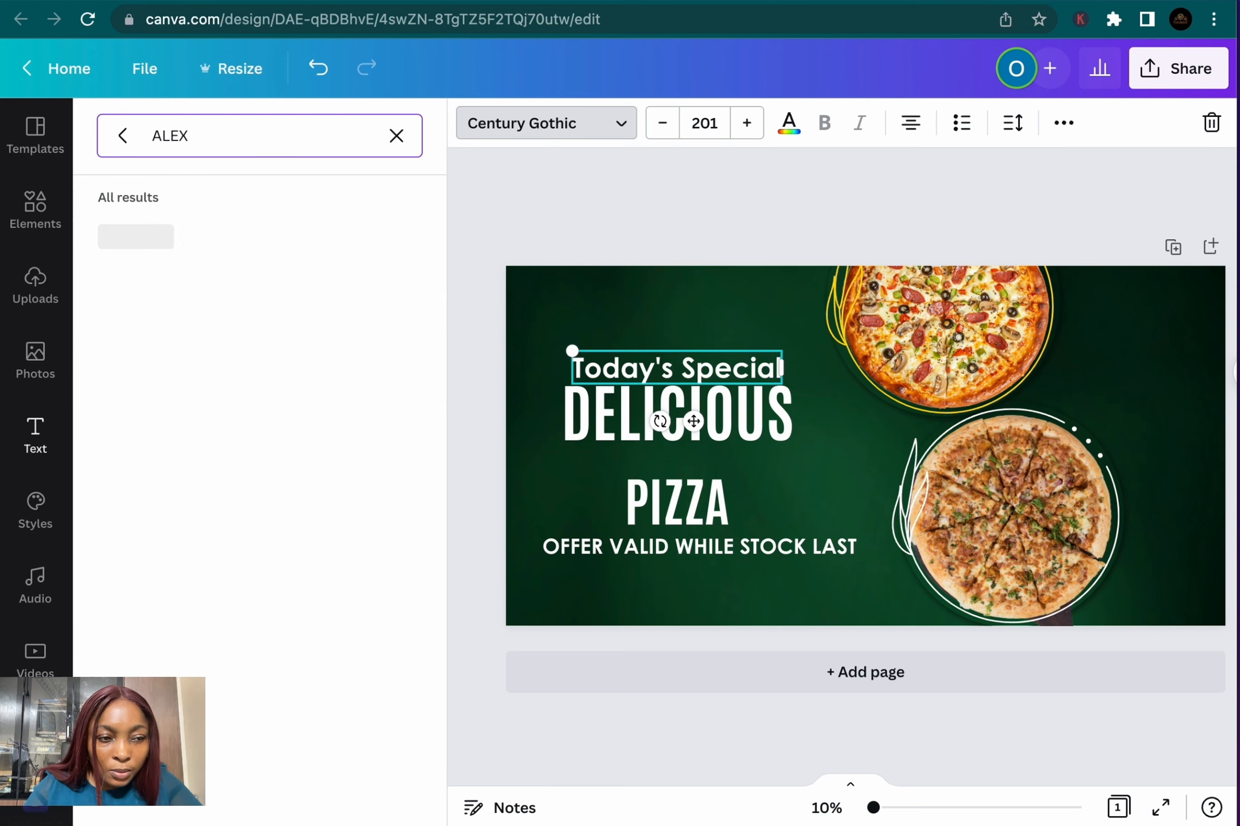
left_click(234, 255)
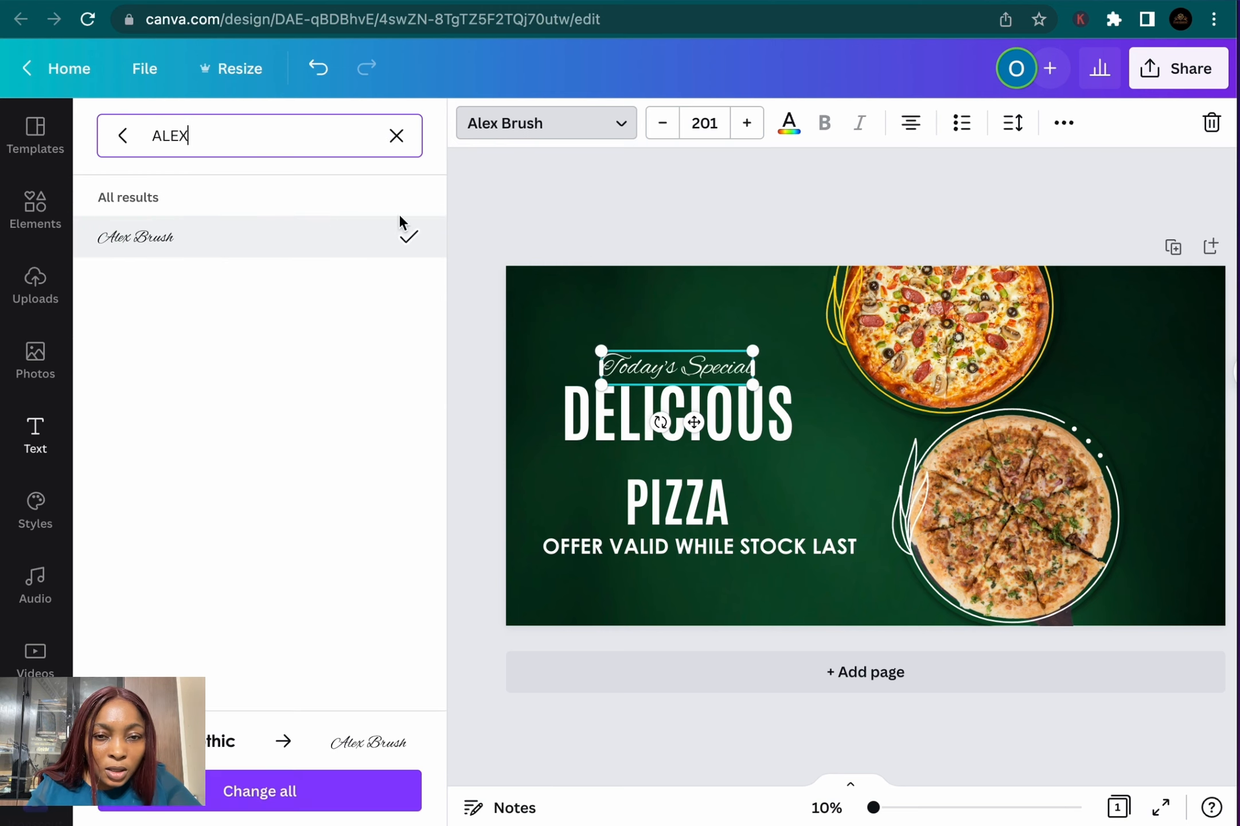
Colour "Today's Special" in the document yellow and set its font size to 271
left_click(789, 129)
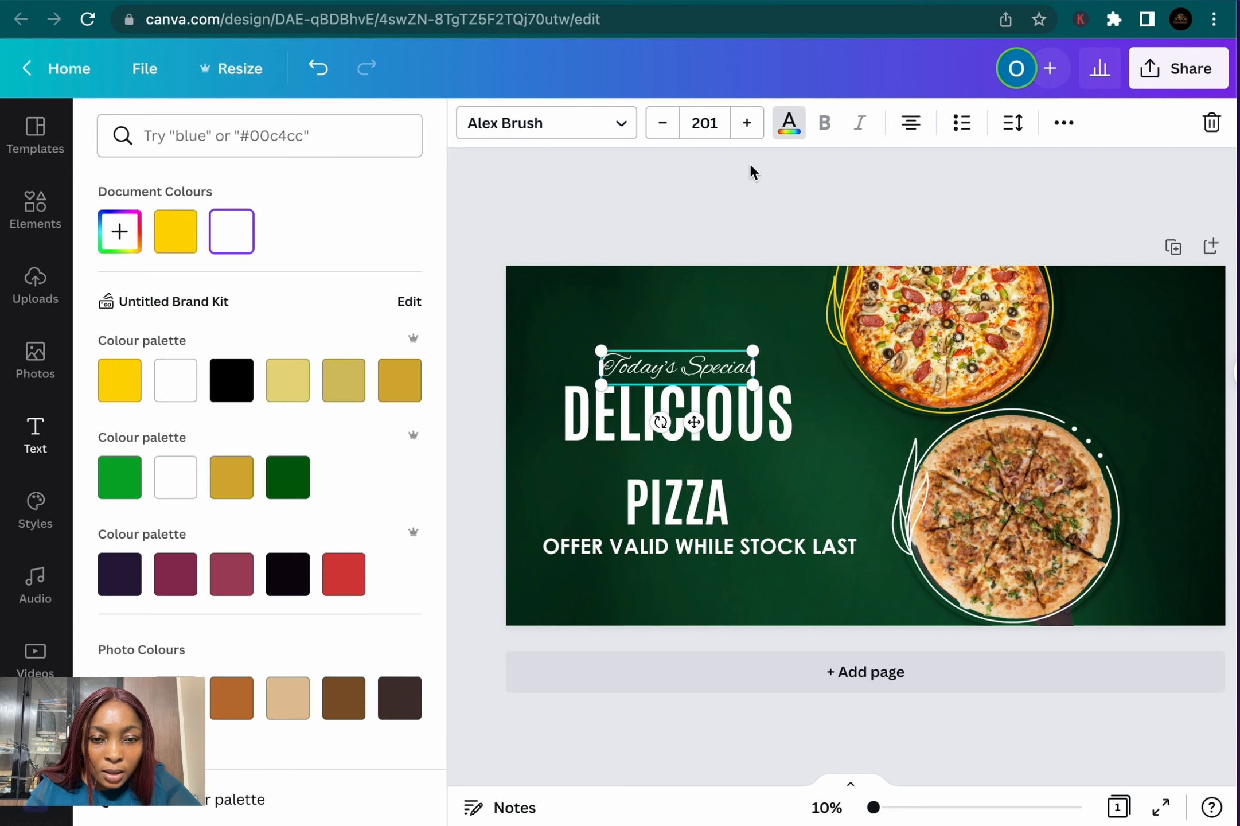
left_click(176, 231)
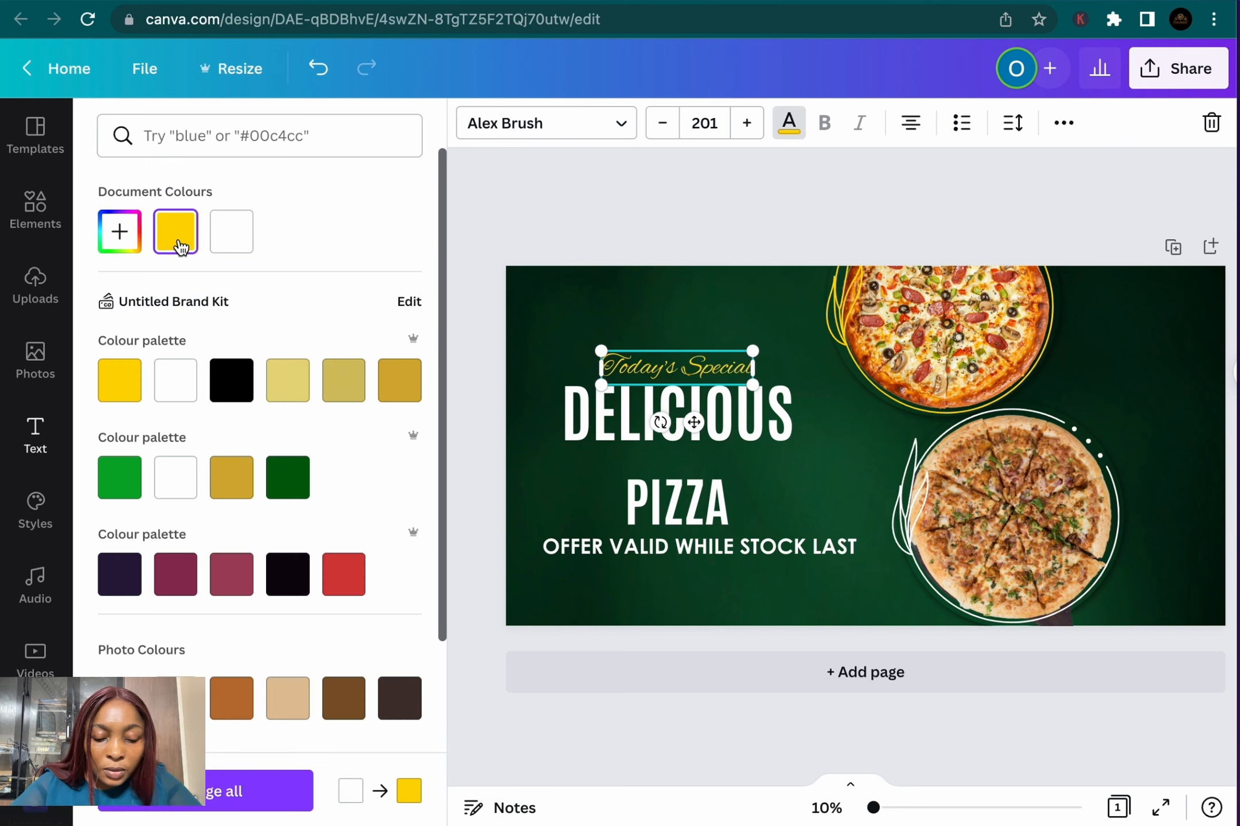
left_click(715, 124)
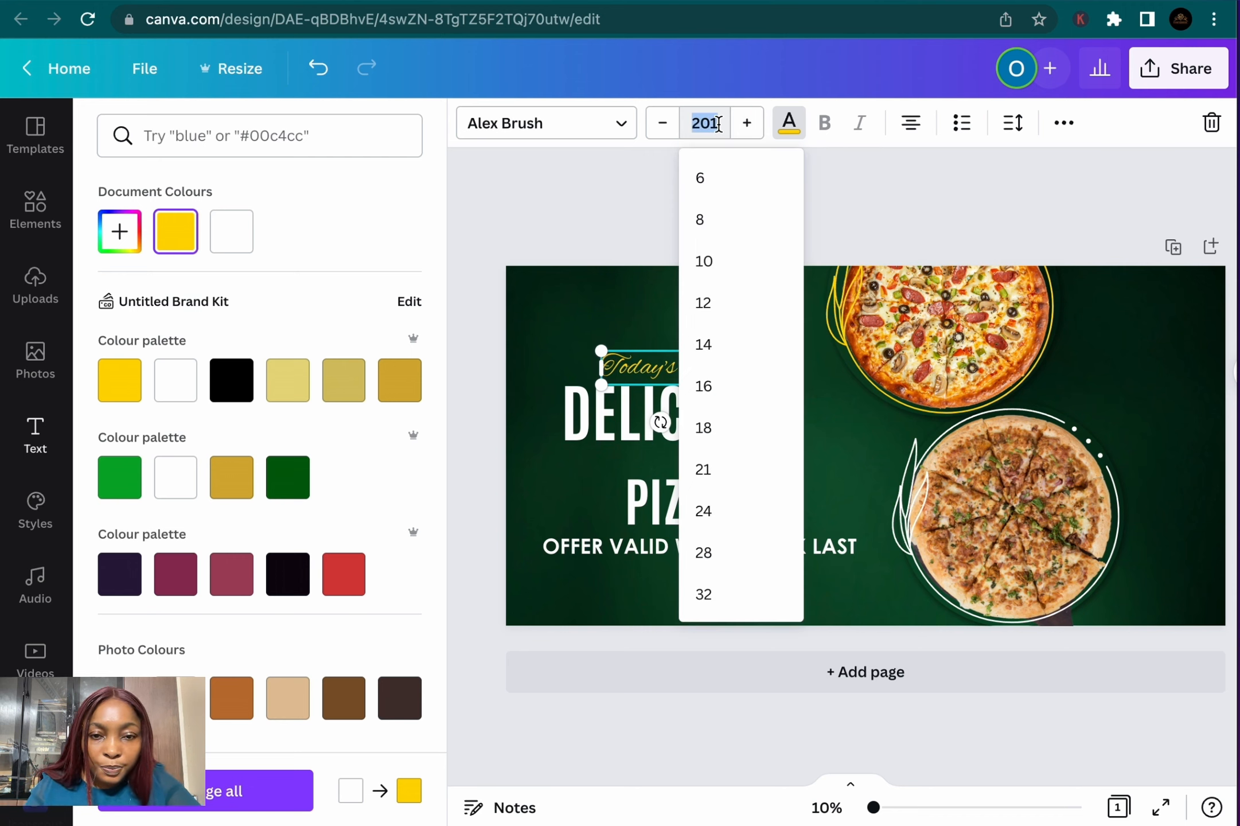
type("2")
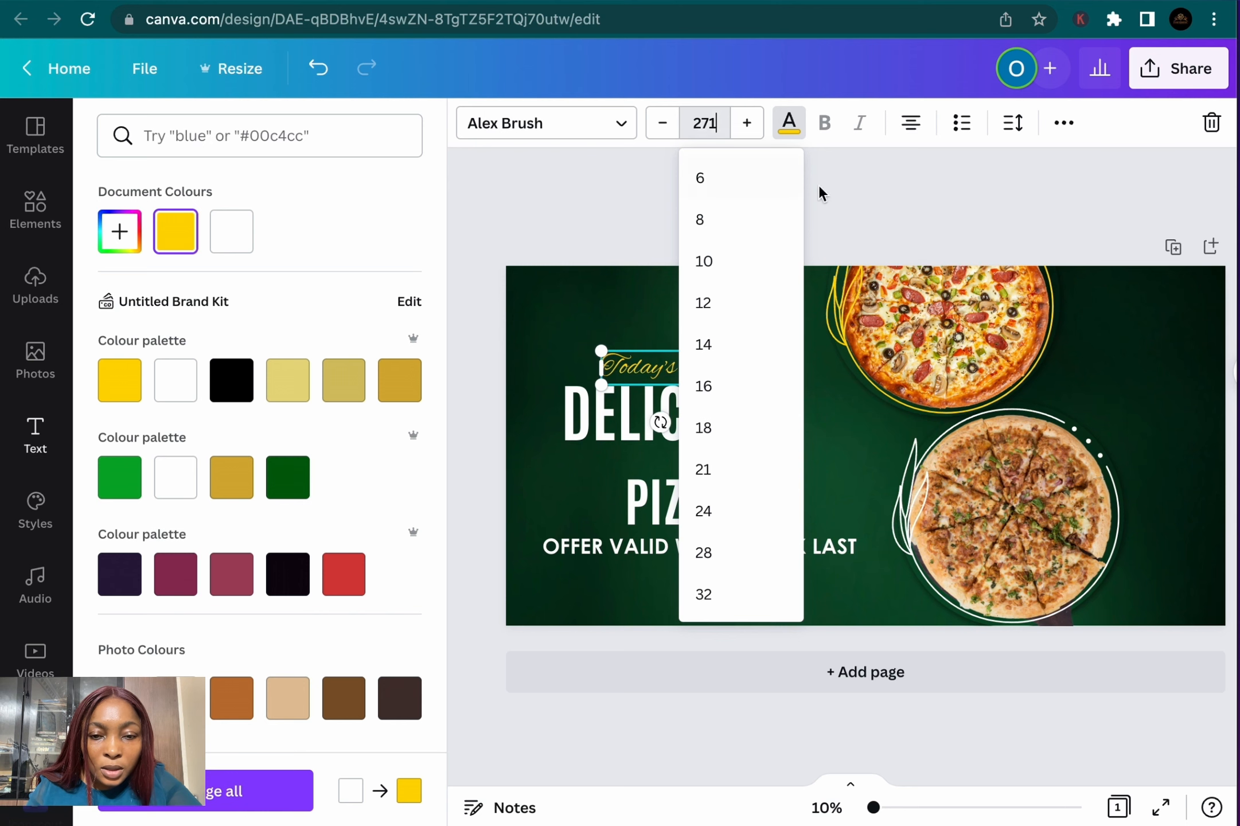
left_click(840, 427)
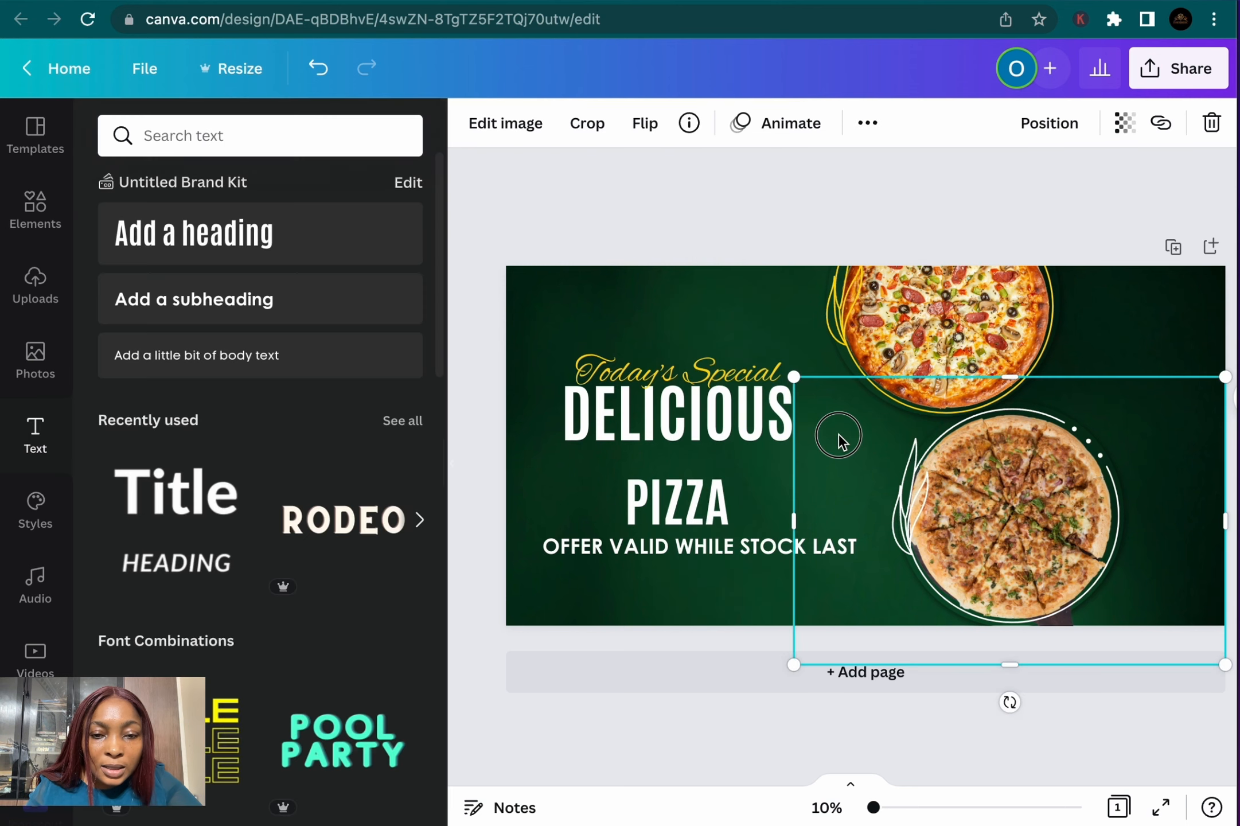
Change the font of the DELICIOUS heading to Glassure, searching the fonts for "GLASS"
left_click(693, 369)
left_click(787, 439)
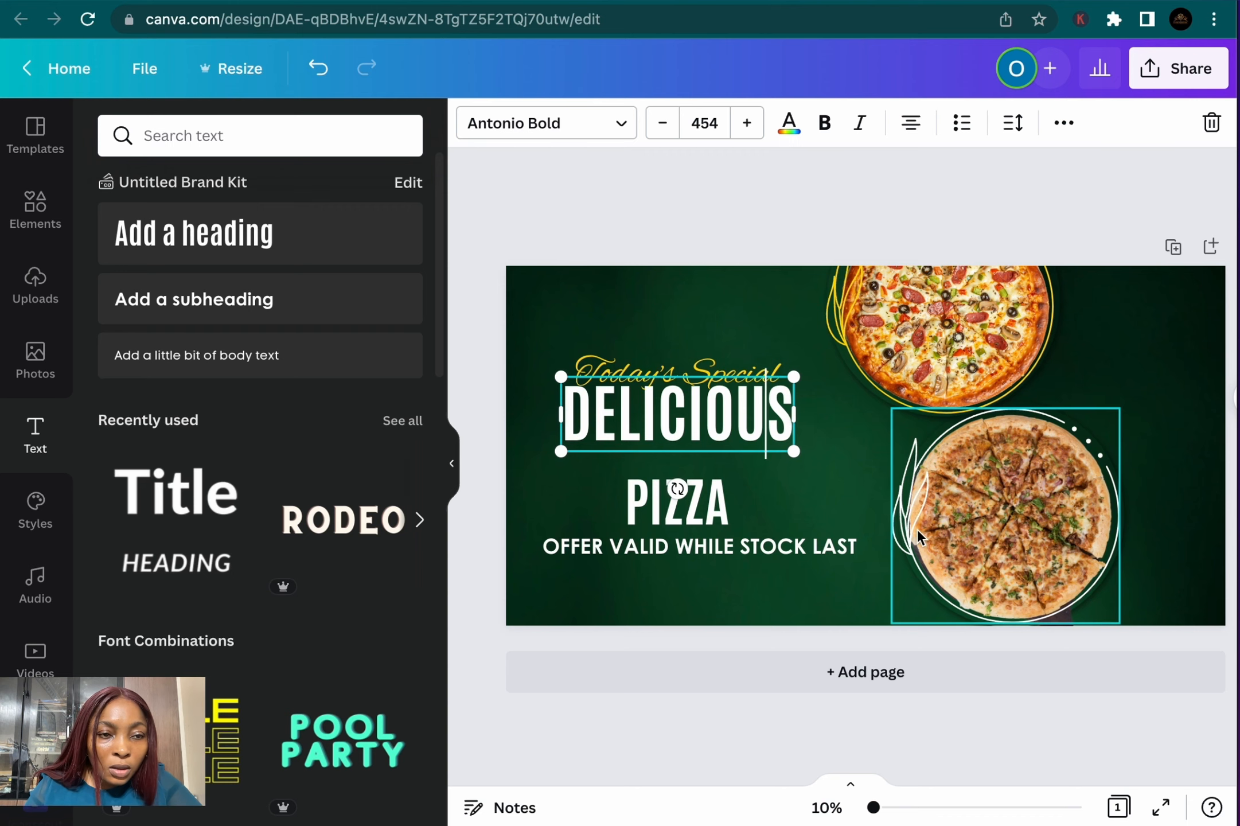
left_click(640, 344)
left_click(642, 416)
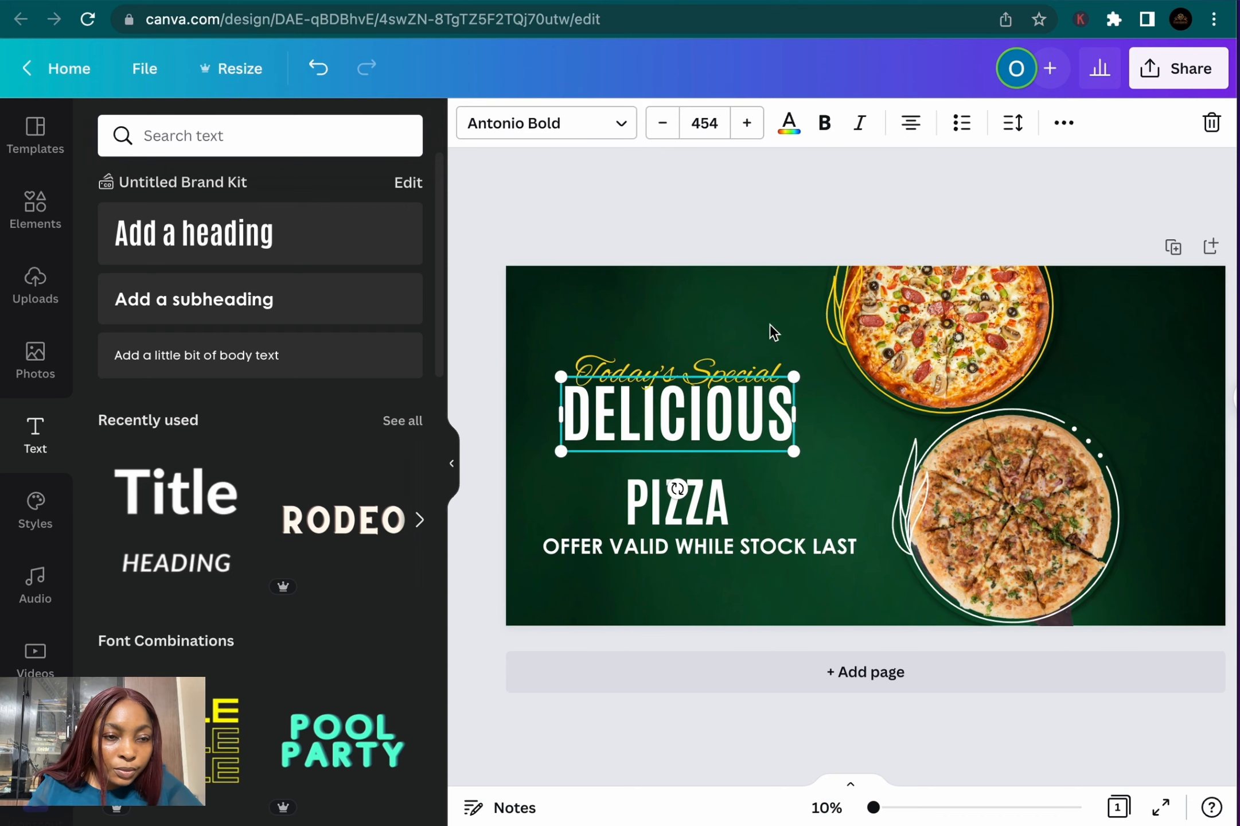
left_click(536, 129)
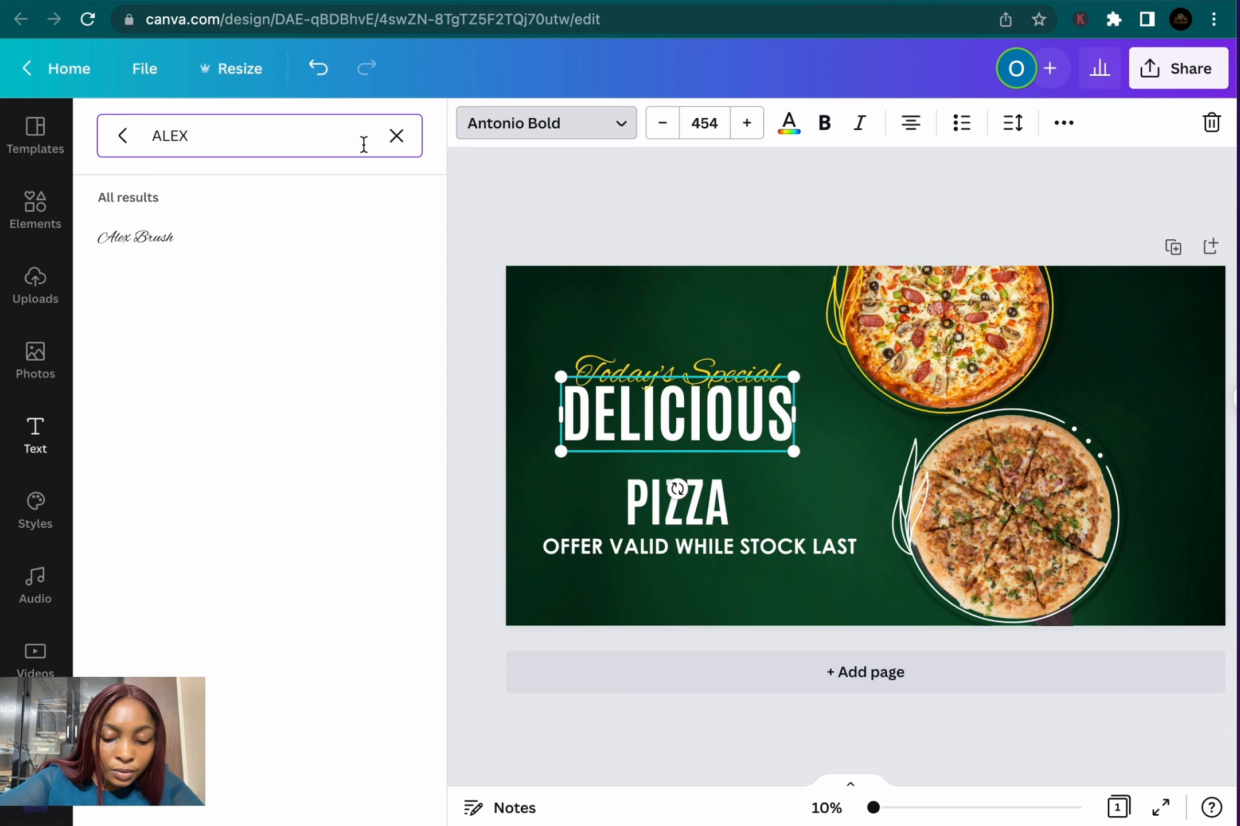
left_click(395, 136)
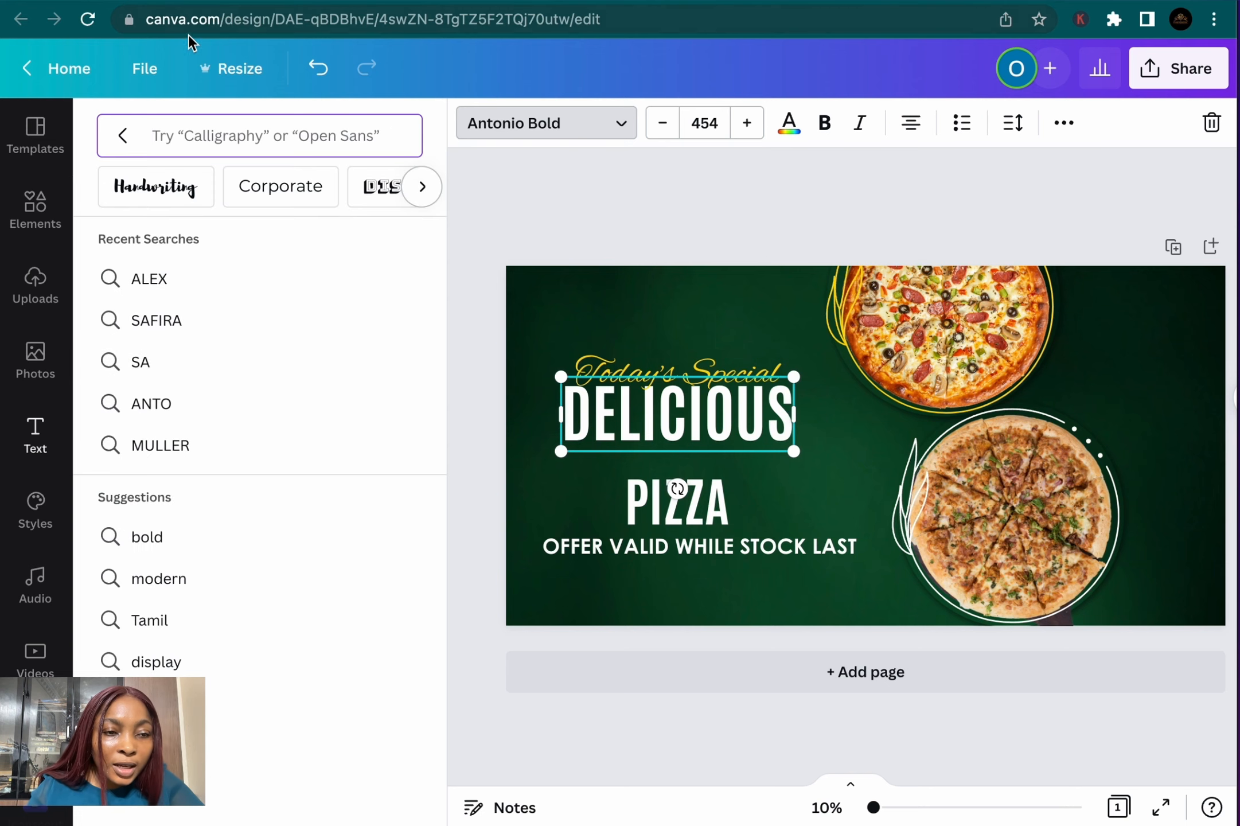
type("GL")
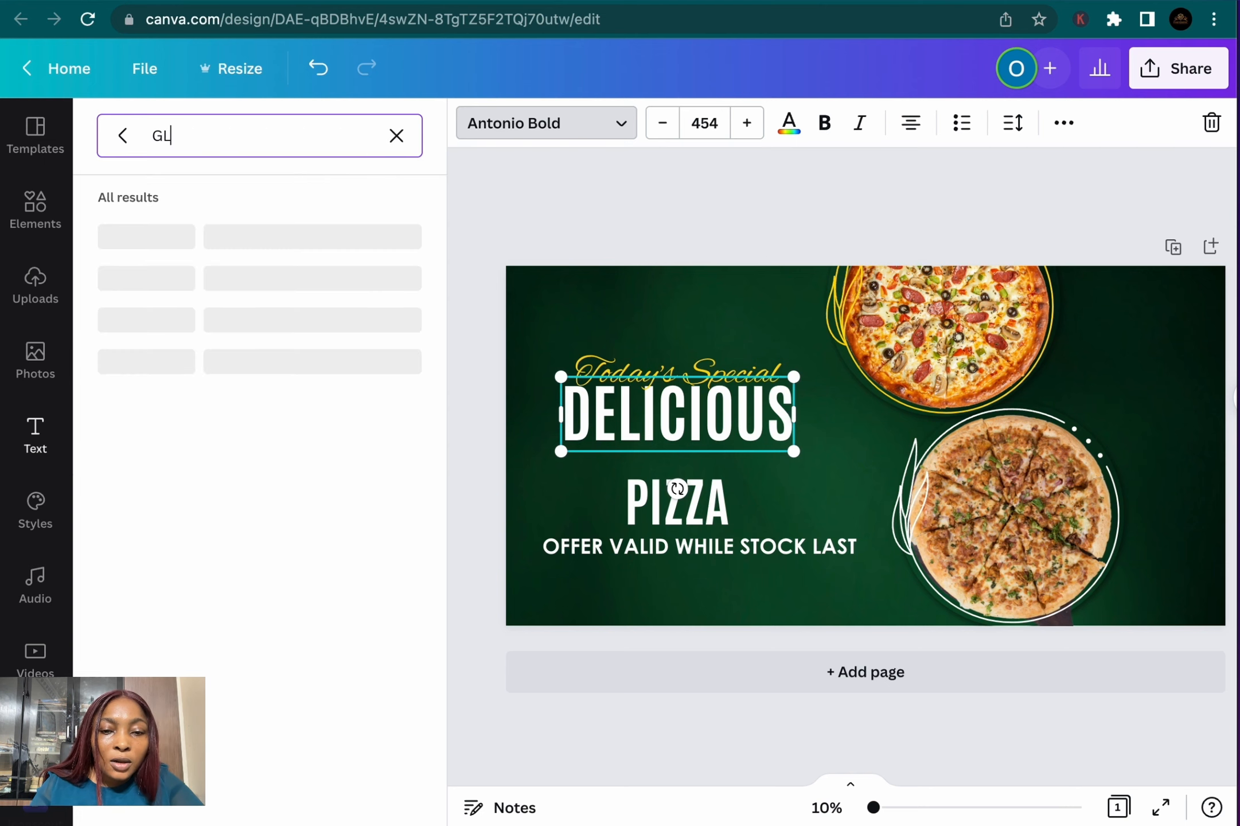
type("ASS")
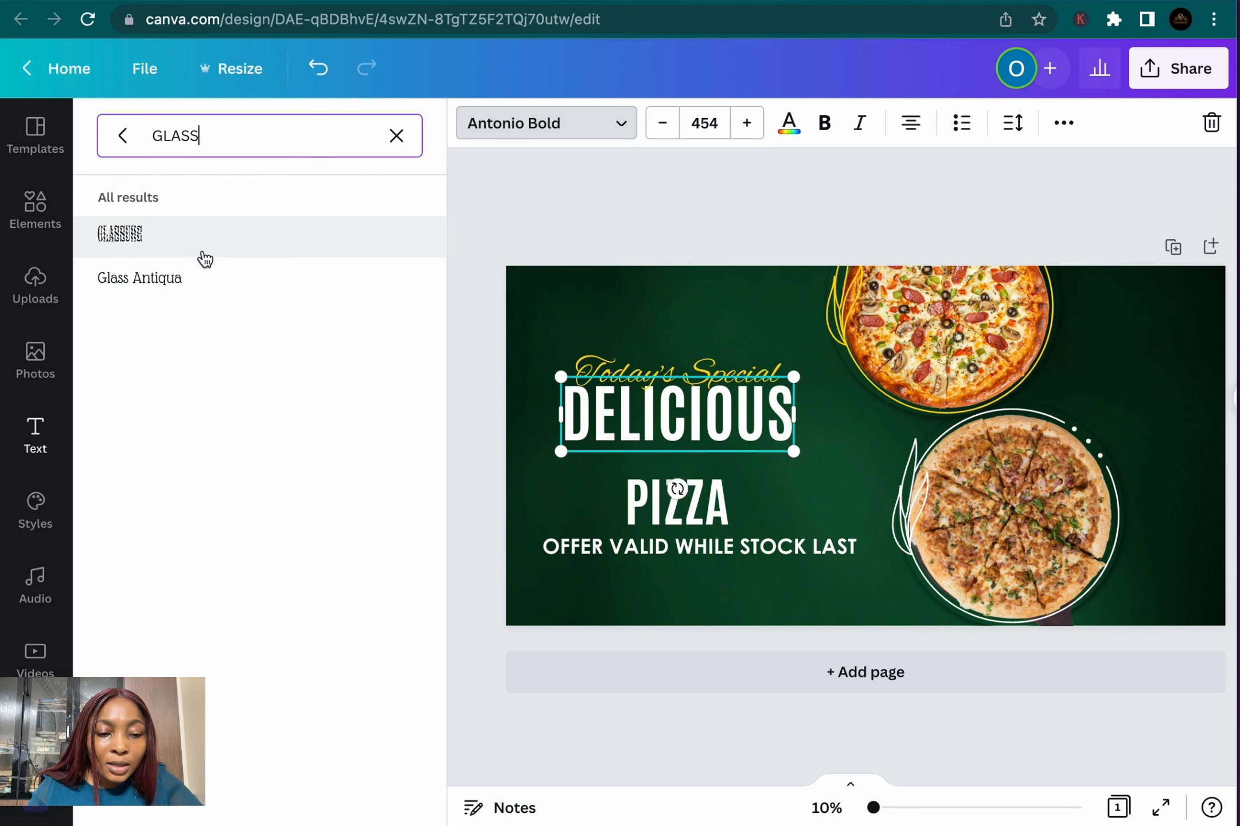
left_click(201, 252)
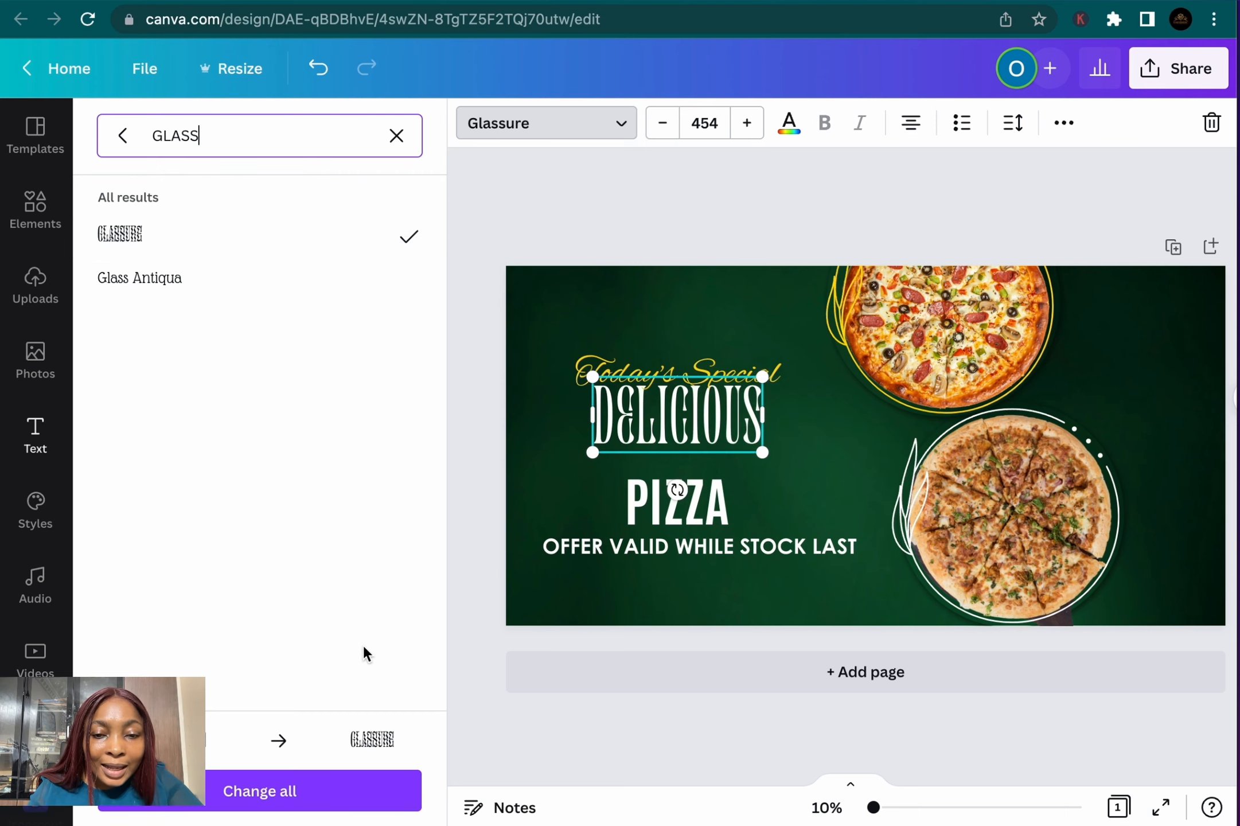
left_click(397, 136)
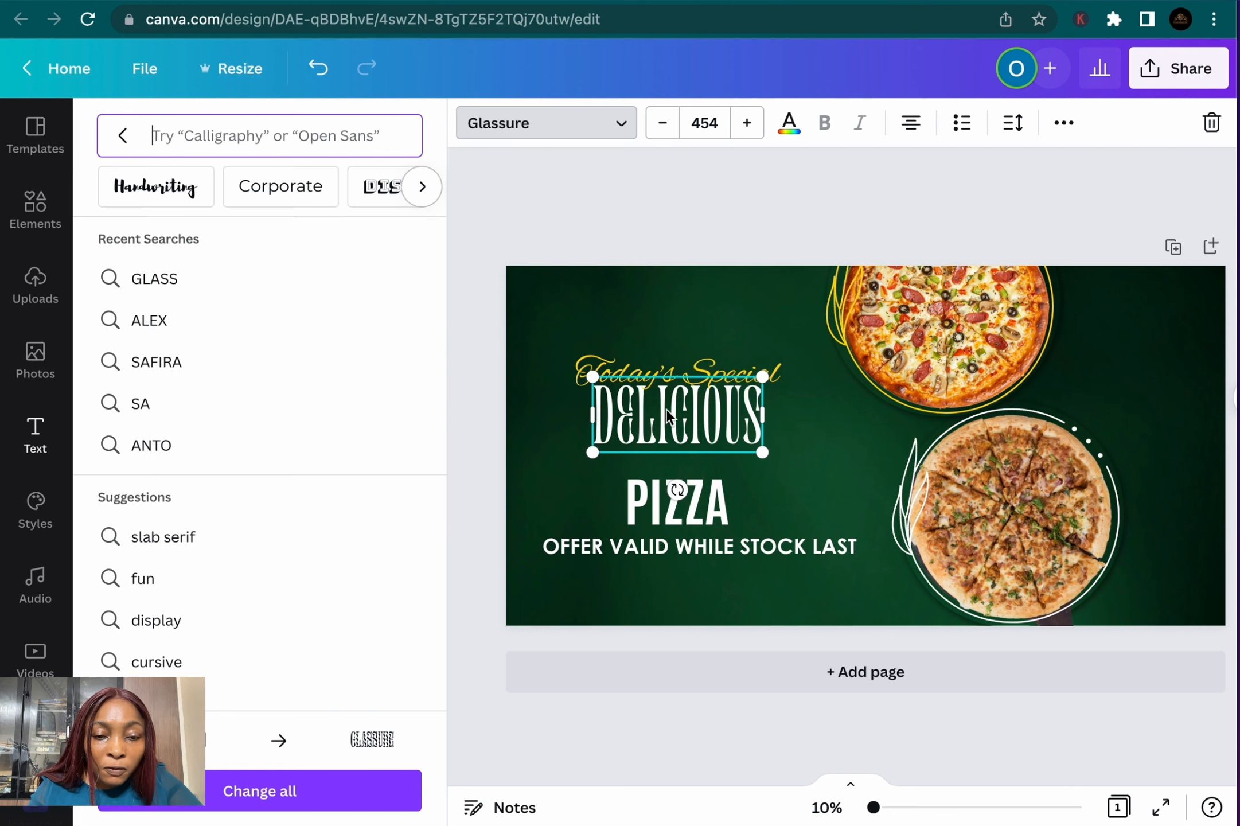
Enlarge DELICIOUS to font size about 546 and align it beneath "Today's Special", matching that line's width
left_click_drag(762, 452, 798, 468)
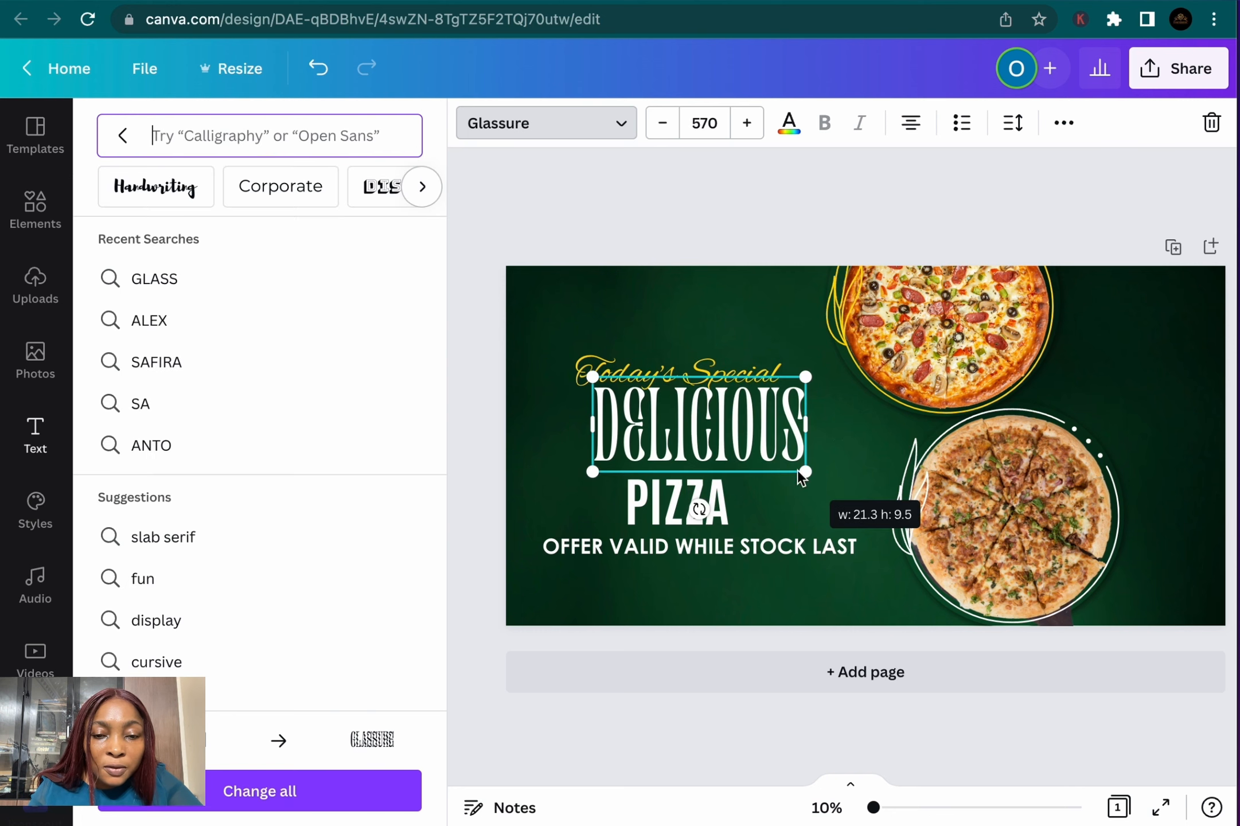
key("Escape")
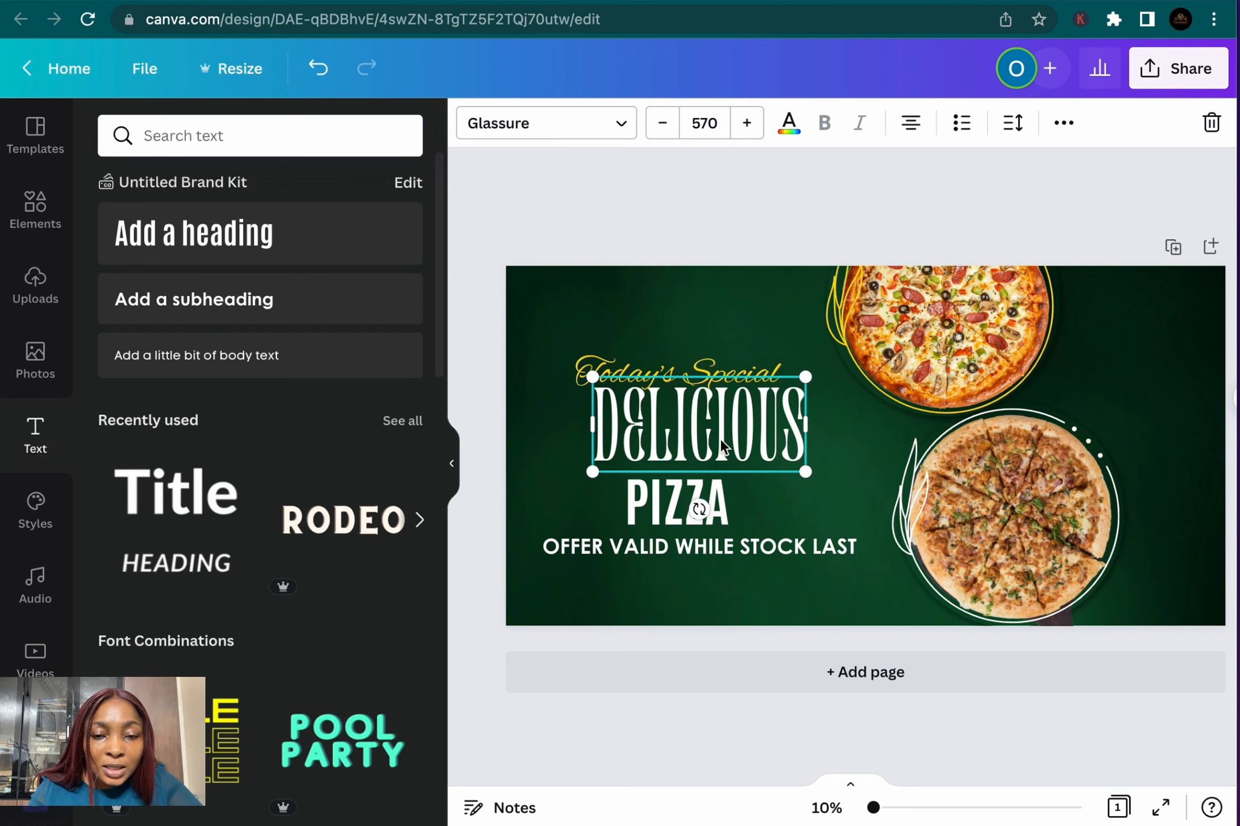
left_click_drag(720, 441, 694, 439)
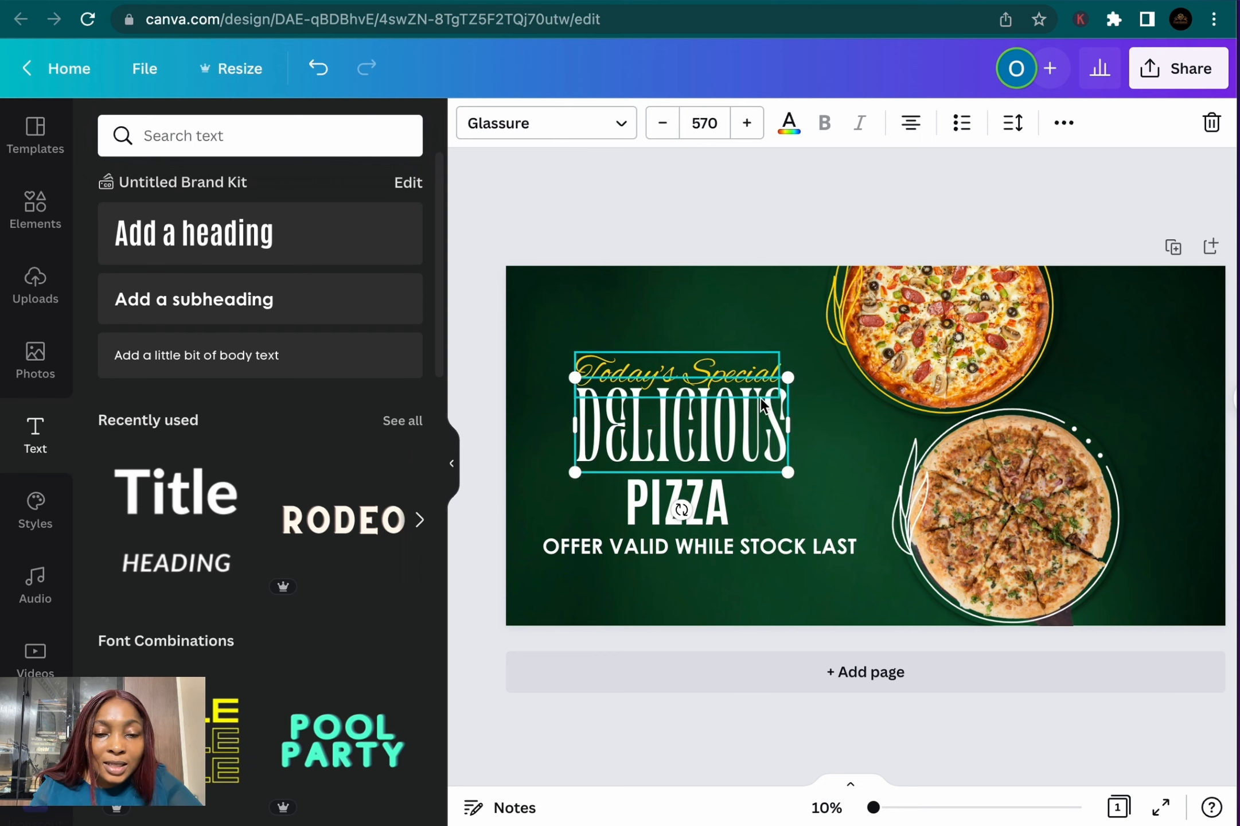
left_click_drag(788, 377, 780, 387)
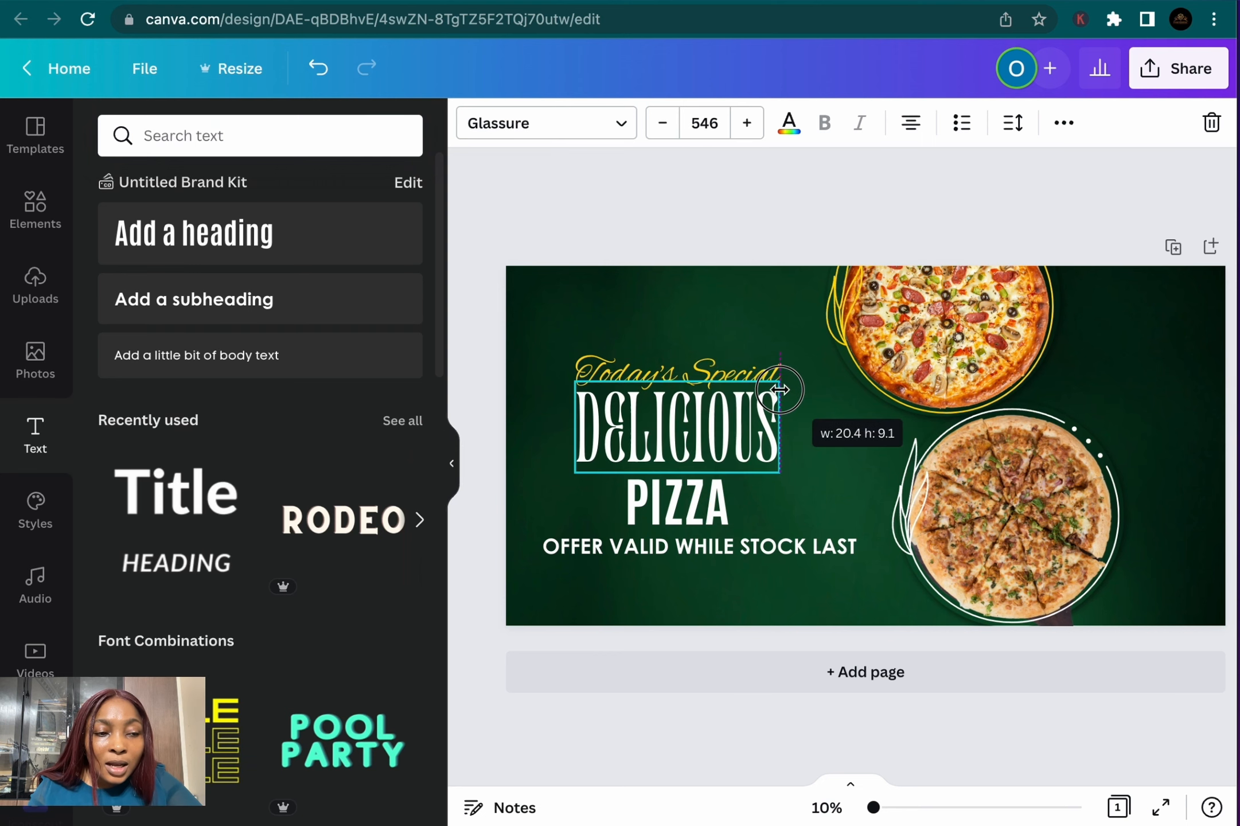
left_click(703, 313)
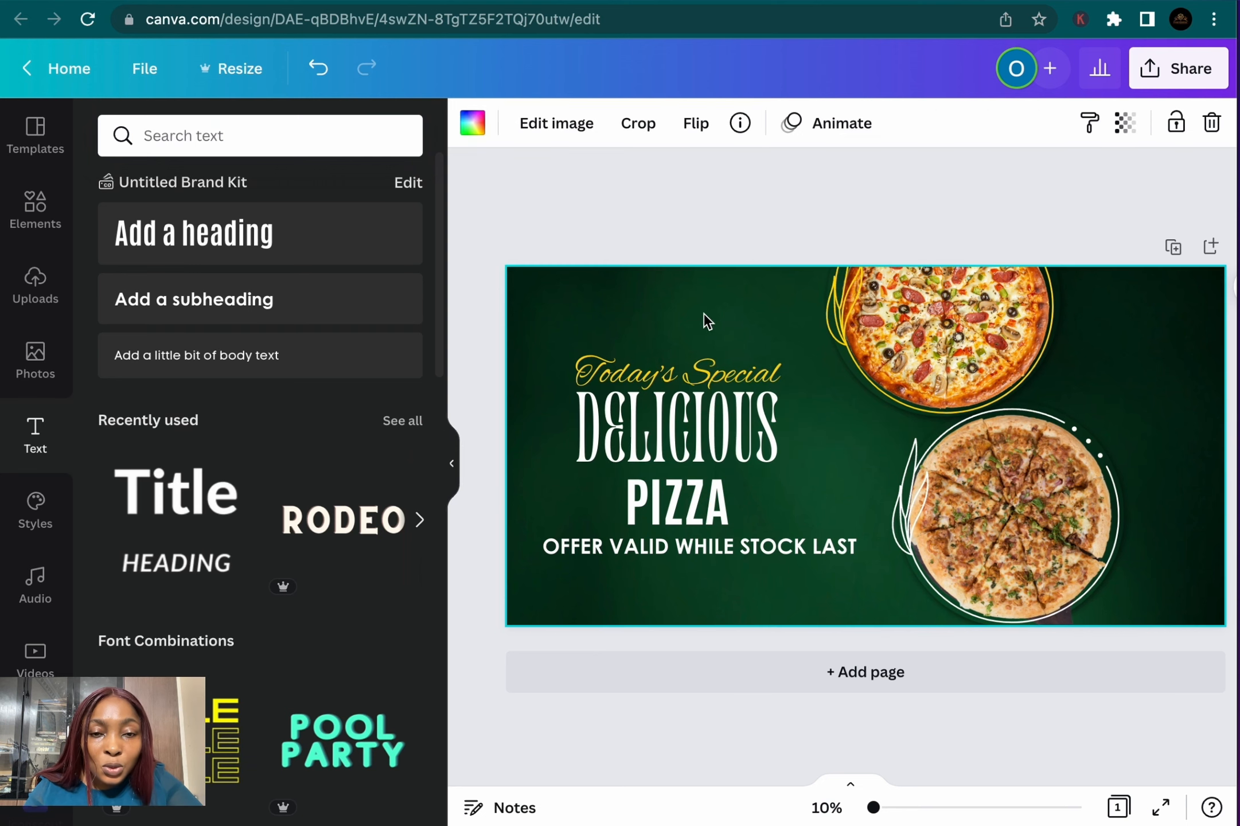
Set the font size of the DELICIOUS heading to 534
left_click(708, 422)
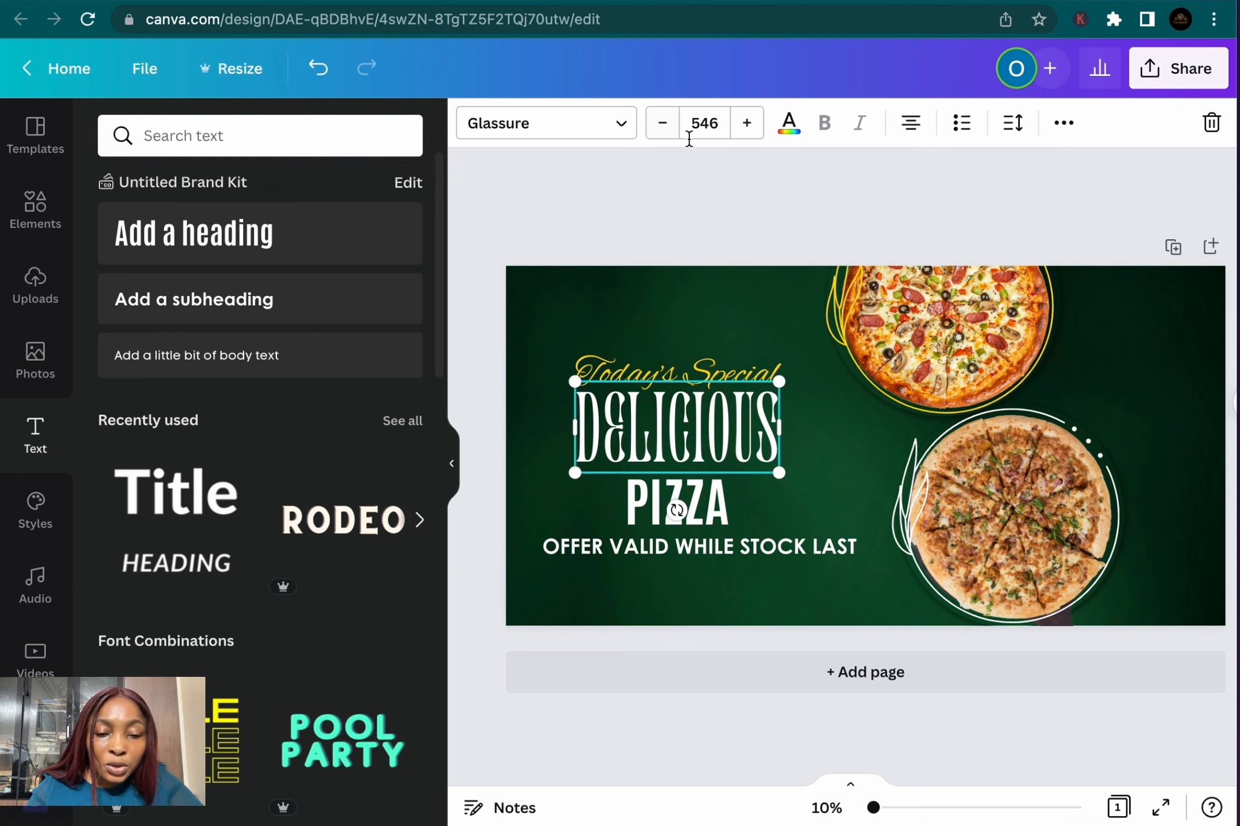
left_click(721, 125)
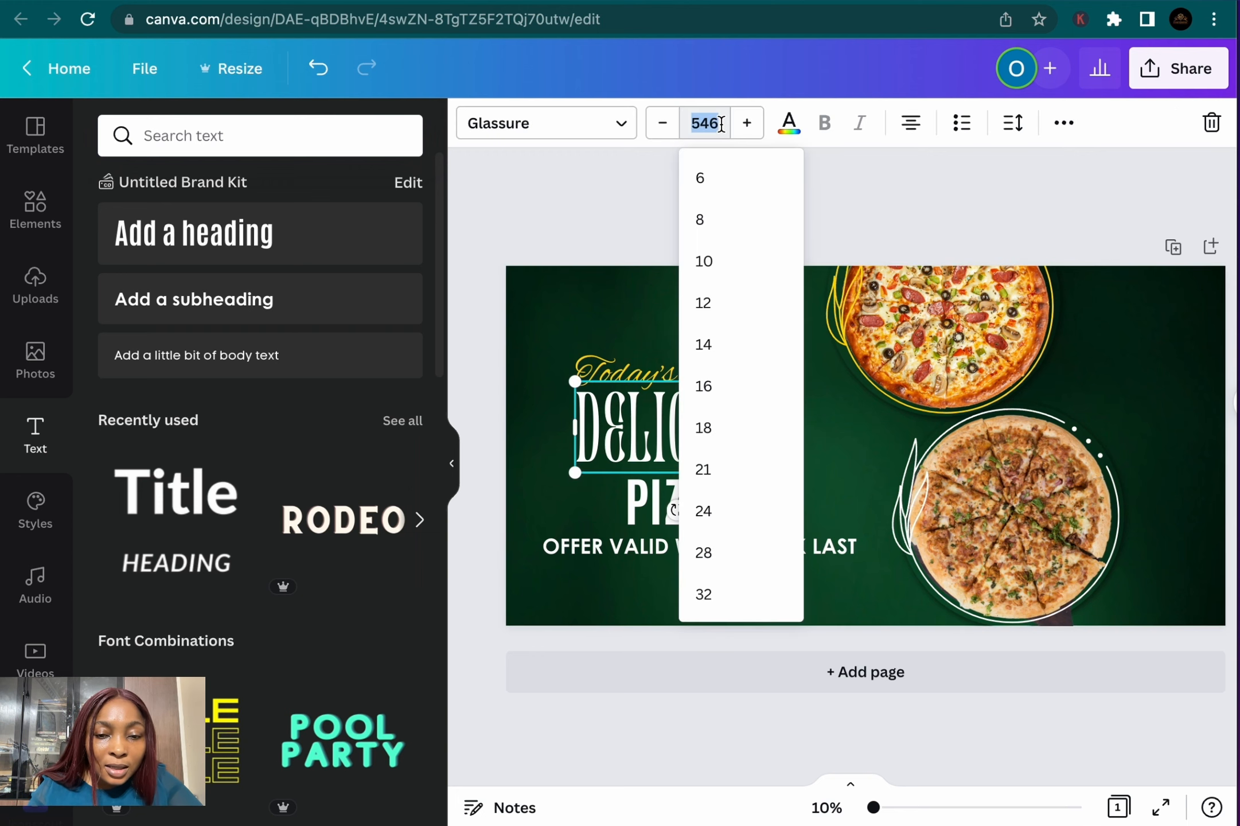
type("5")
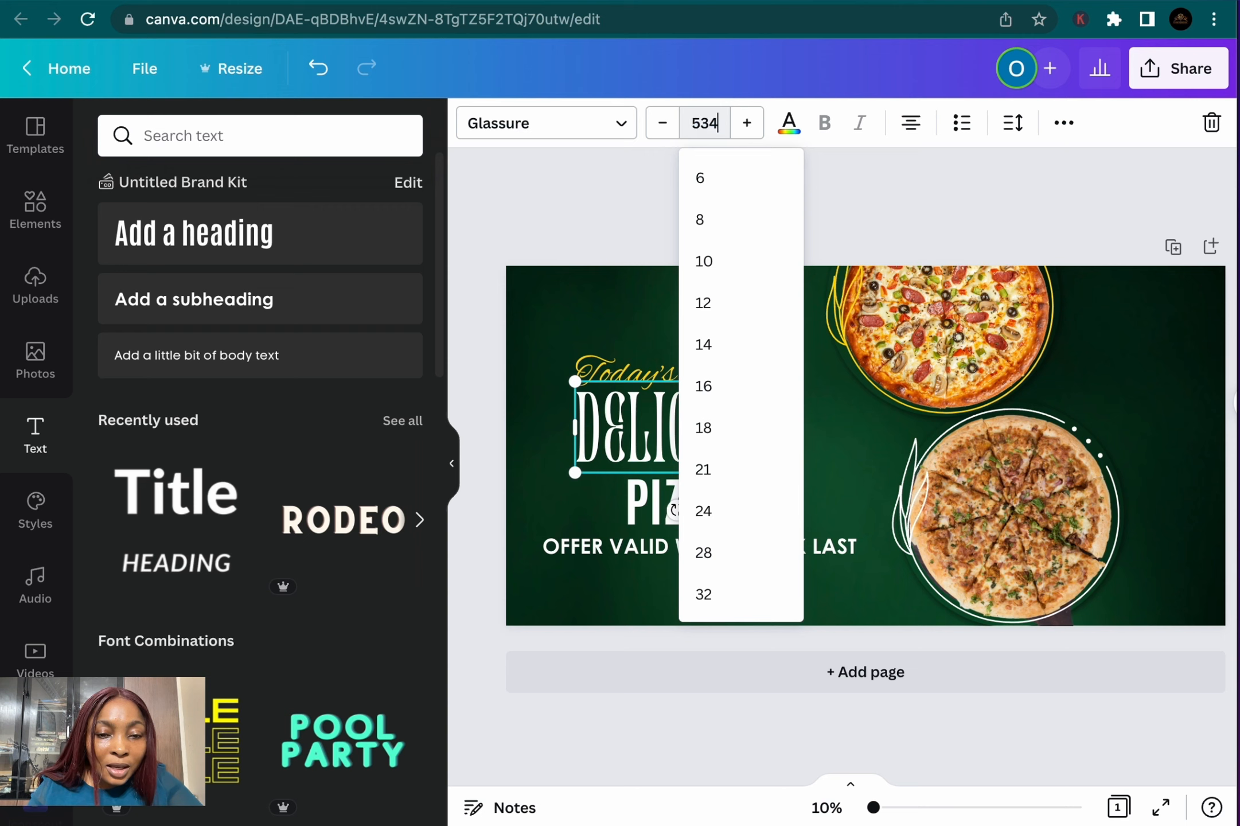
left_click(637, 309)
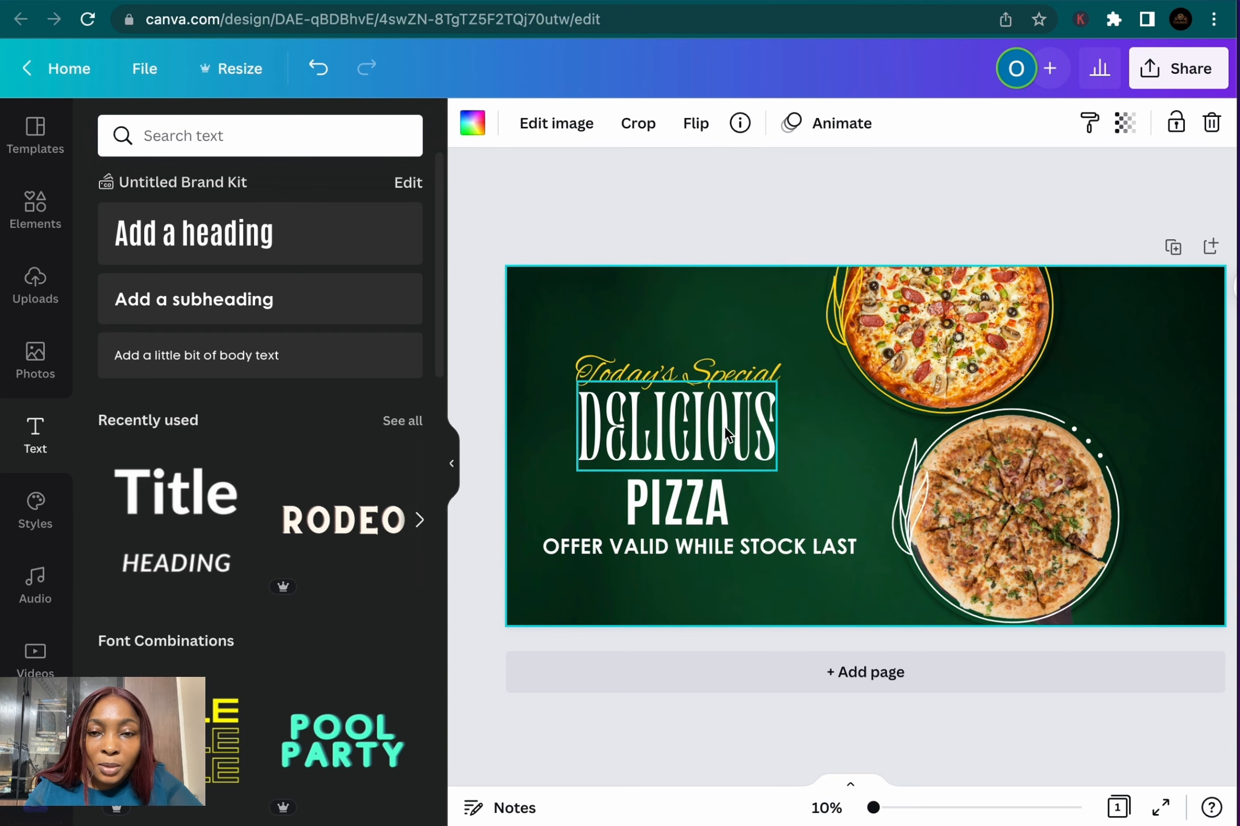
Apply the Shadow text effect to DELICIOUS with an offset of 11
left_click(702, 433)
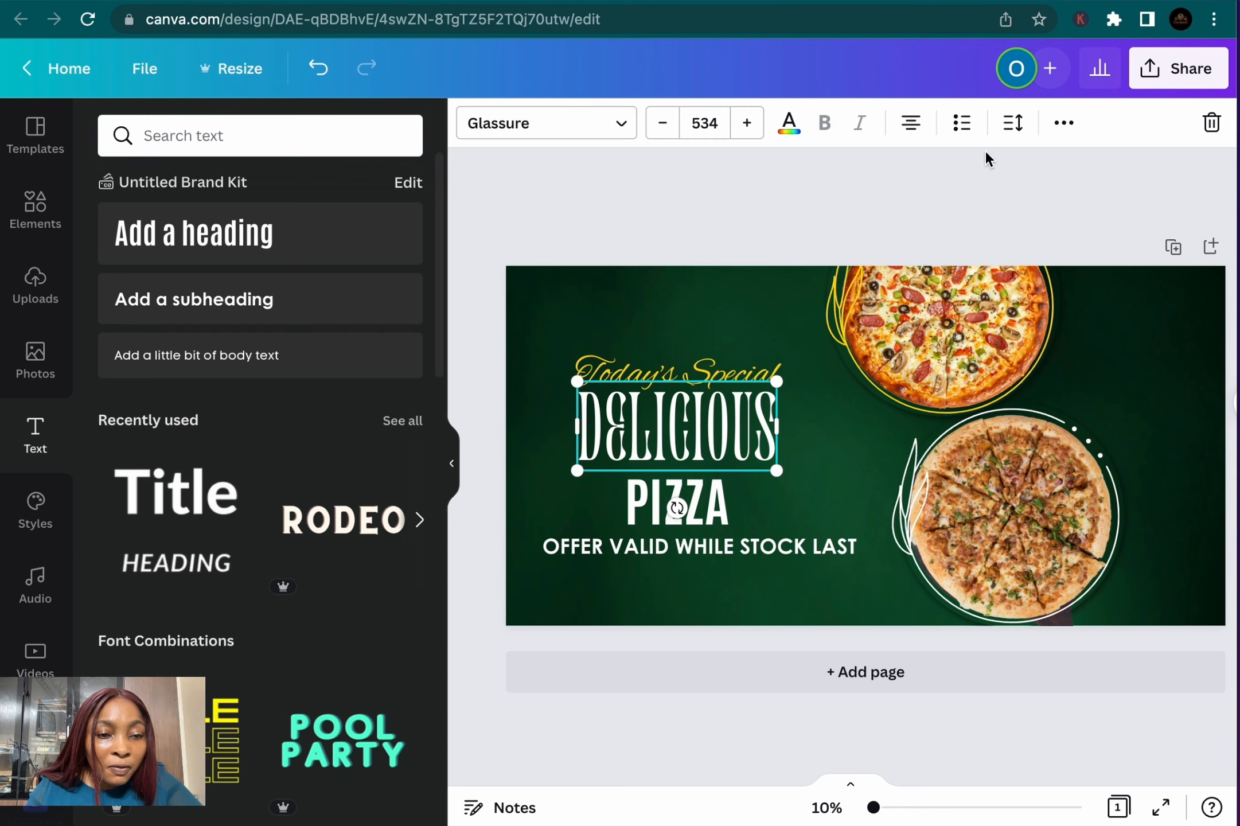
left_click(1063, 124)
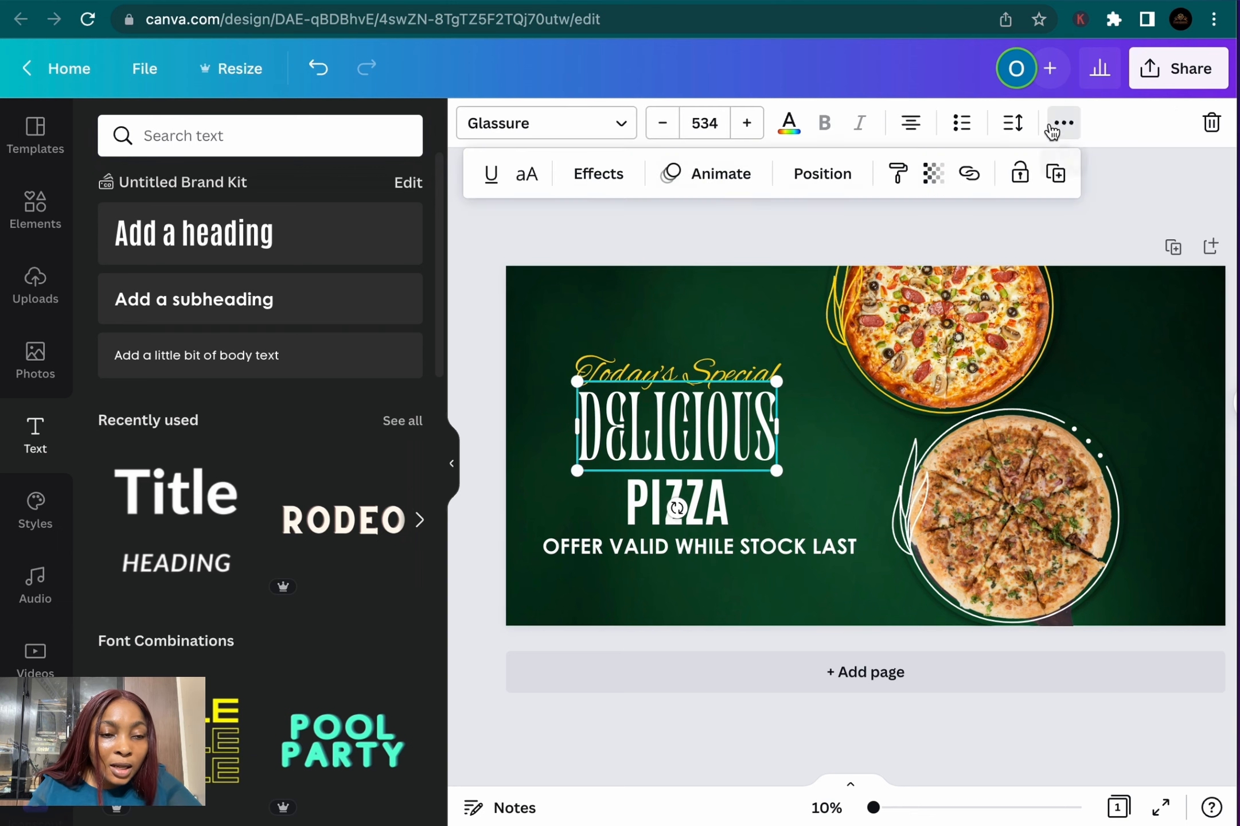
left_click(599, 175)
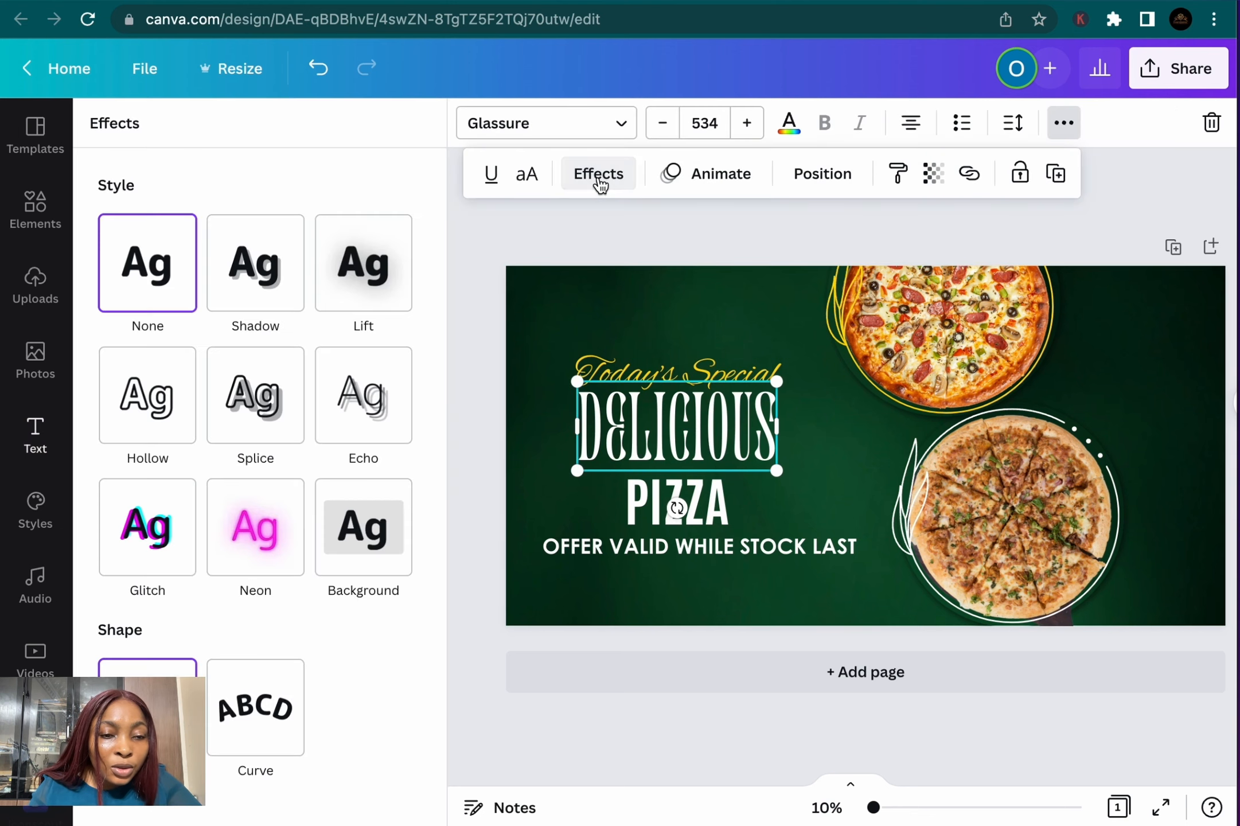
left_click(270, 267)
left_click_drag(256, 395, 133, 408)
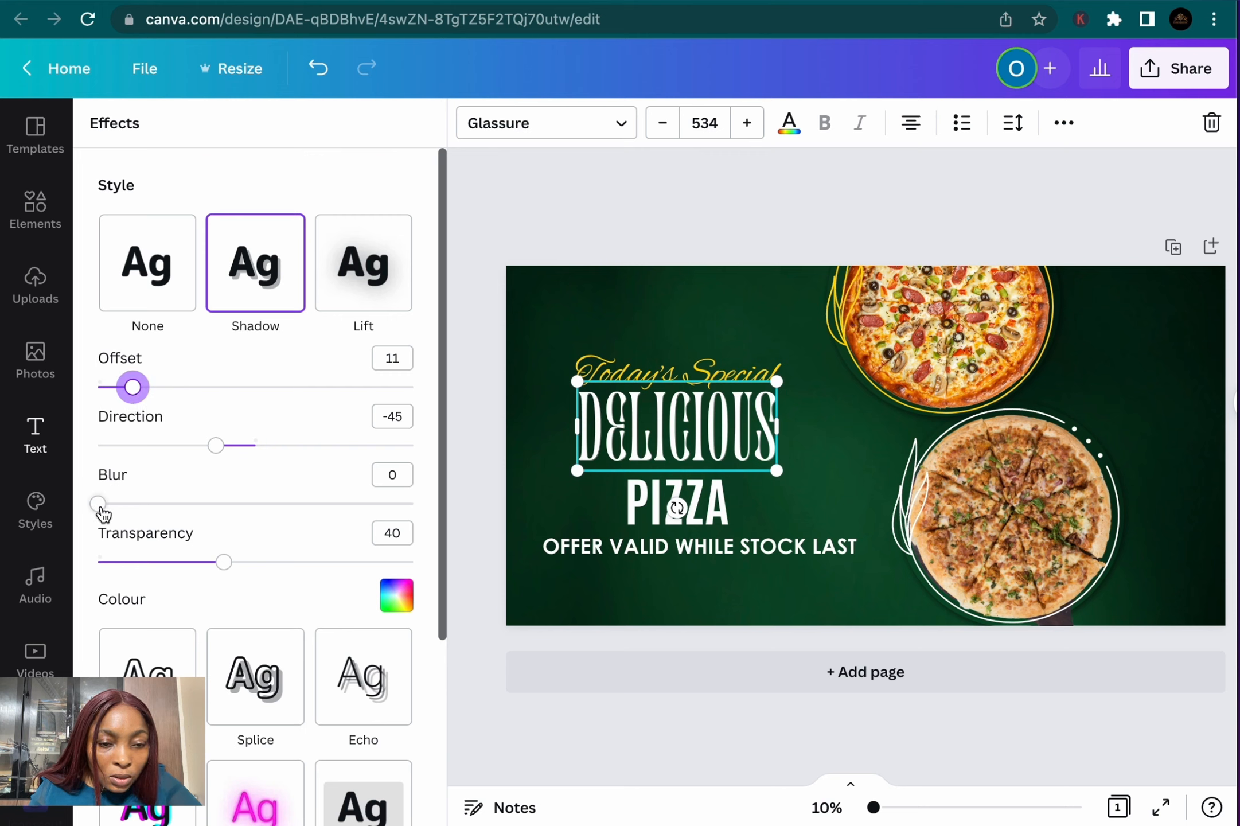
Set the DELICIOUS shadow's blur to 49 and transparency to 26, and colour it black
left_click_drag(99, 504, 252, 508)
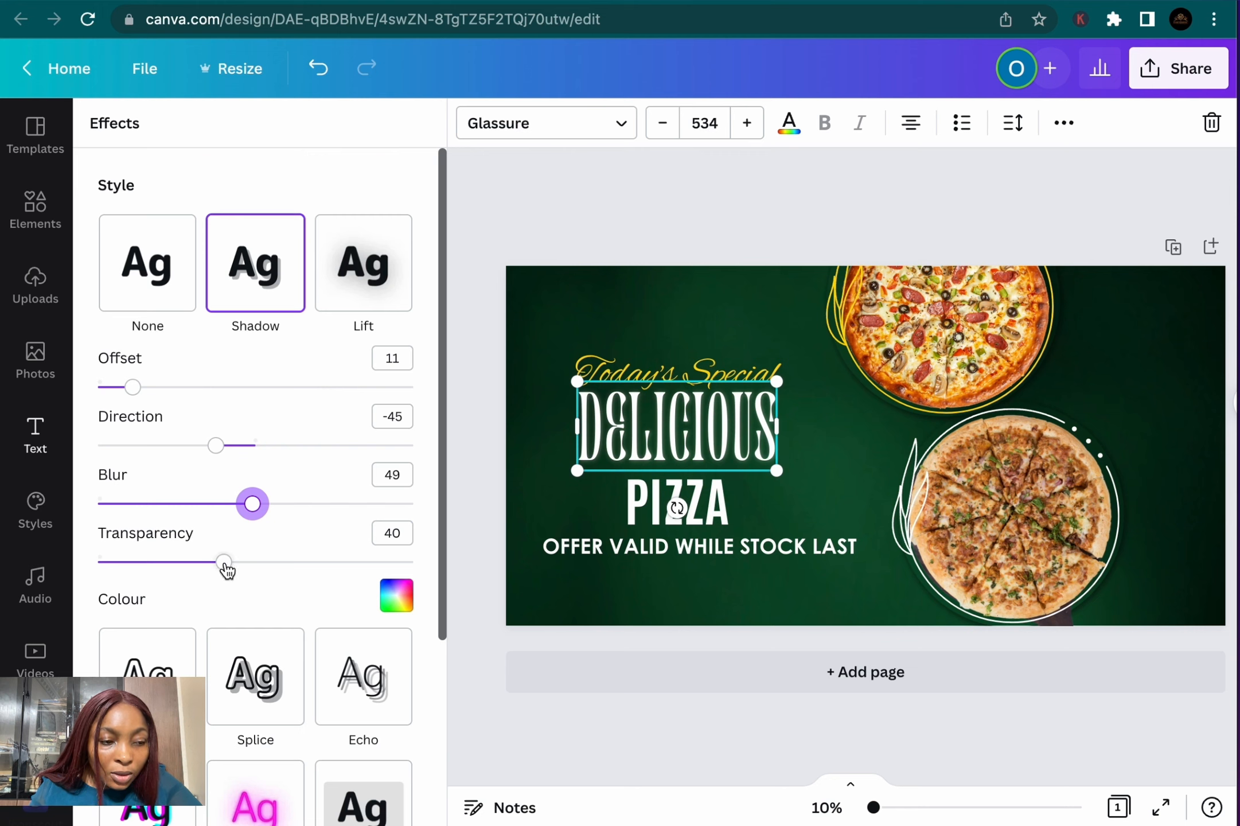
left_click_drag(227, 567, 181, 573)
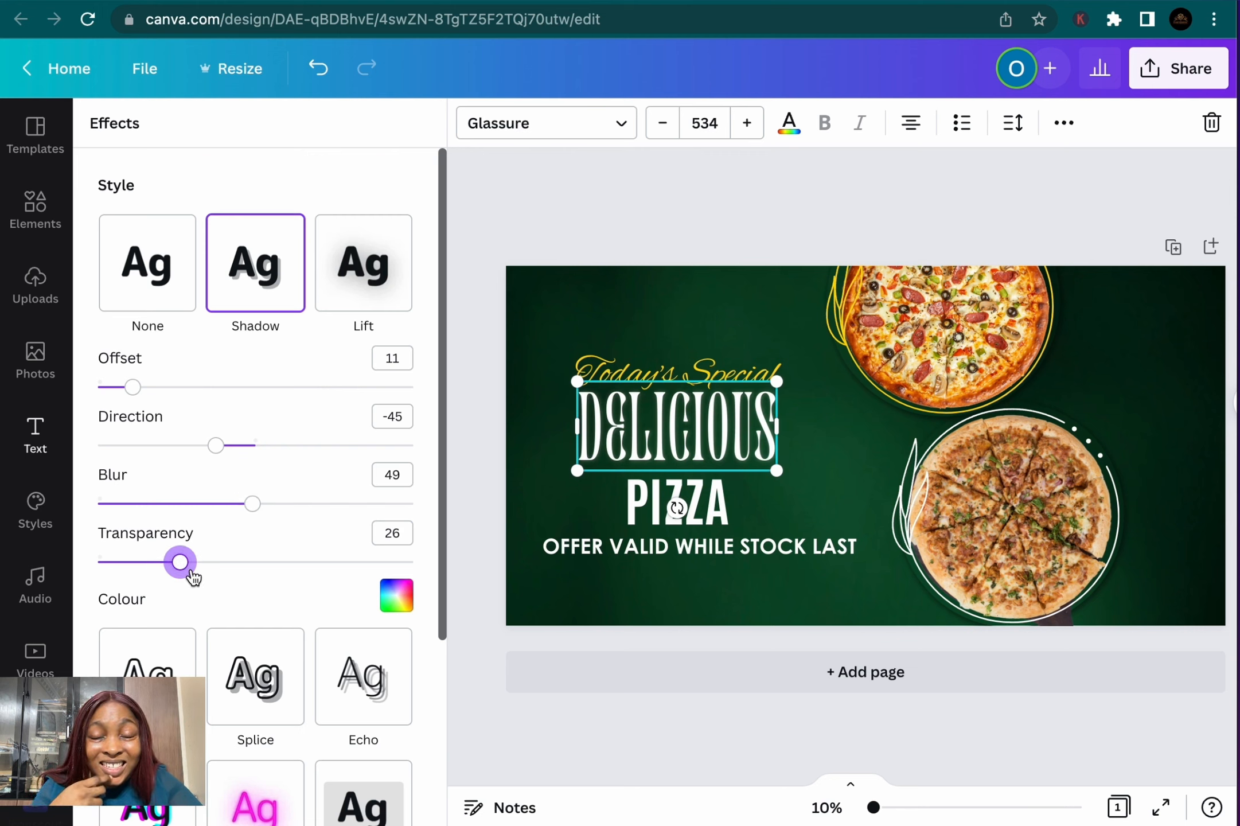
left_click(398, 602)
left_click(223, 398)
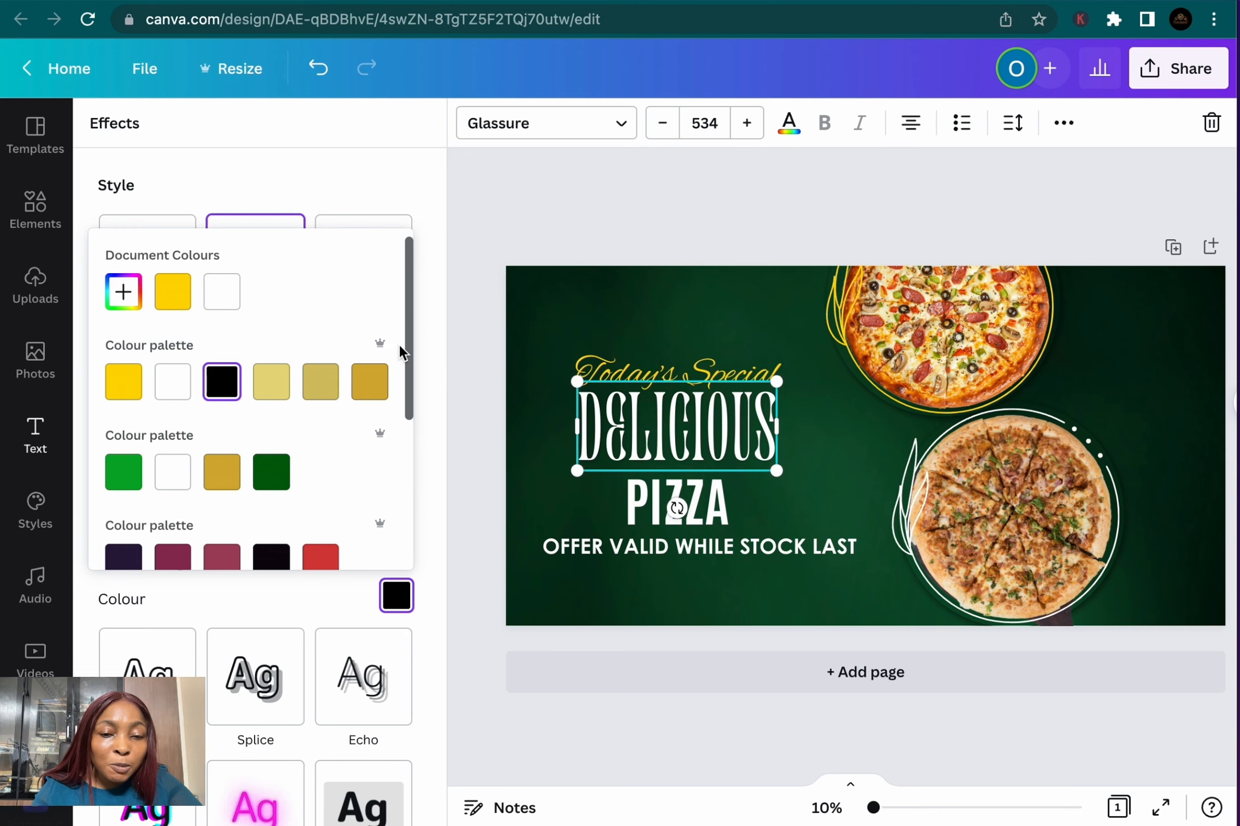
left_click(537, 365)
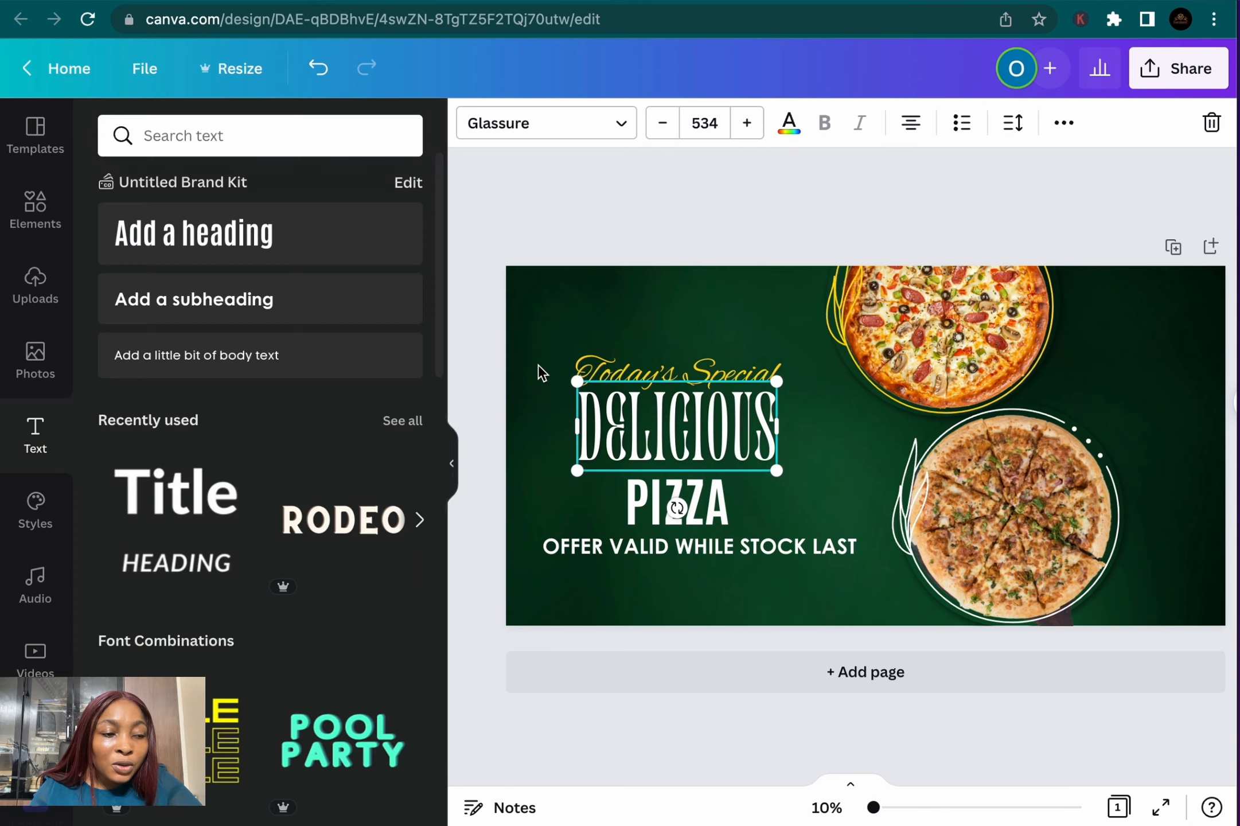
Change the font of PIZZA to Edo, searching the fonts for "EDO", and enlarge it to font size about 650
left_click(641, 508)
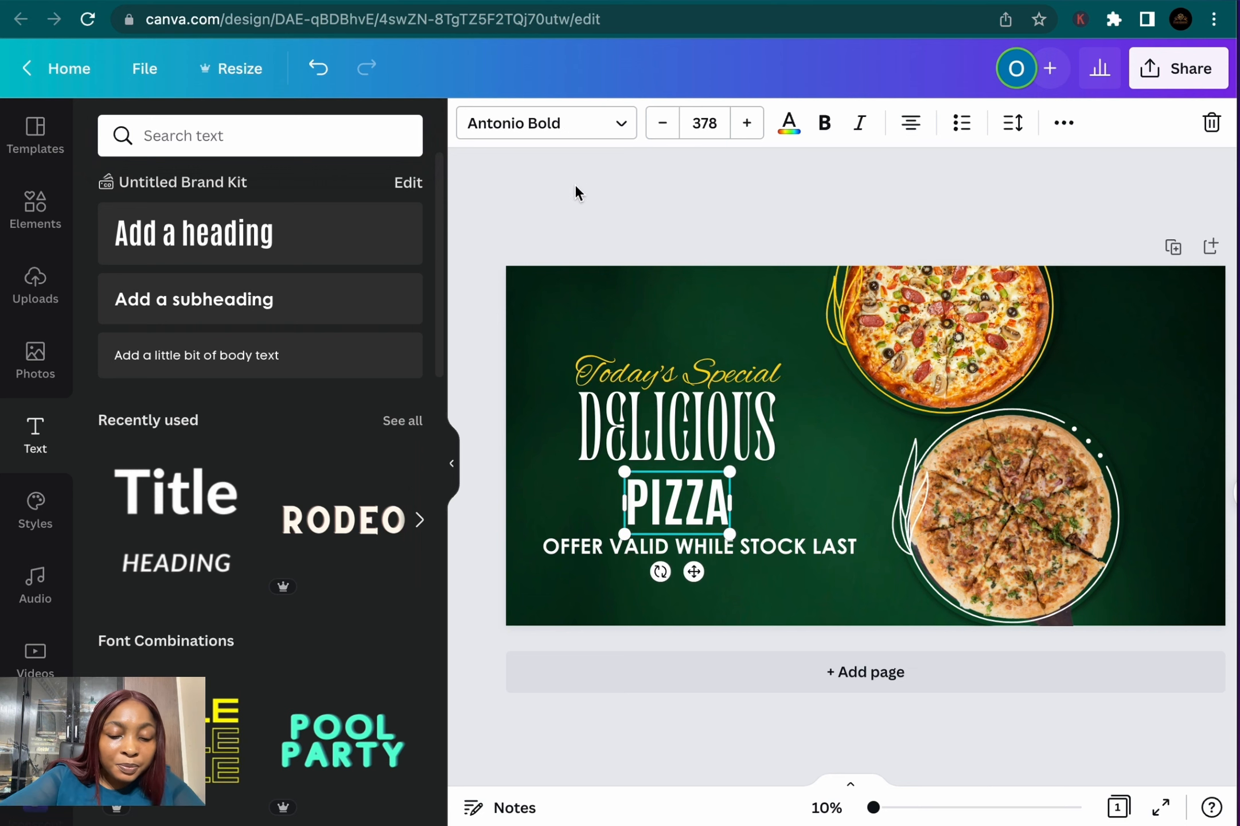
left_click(559, 125)
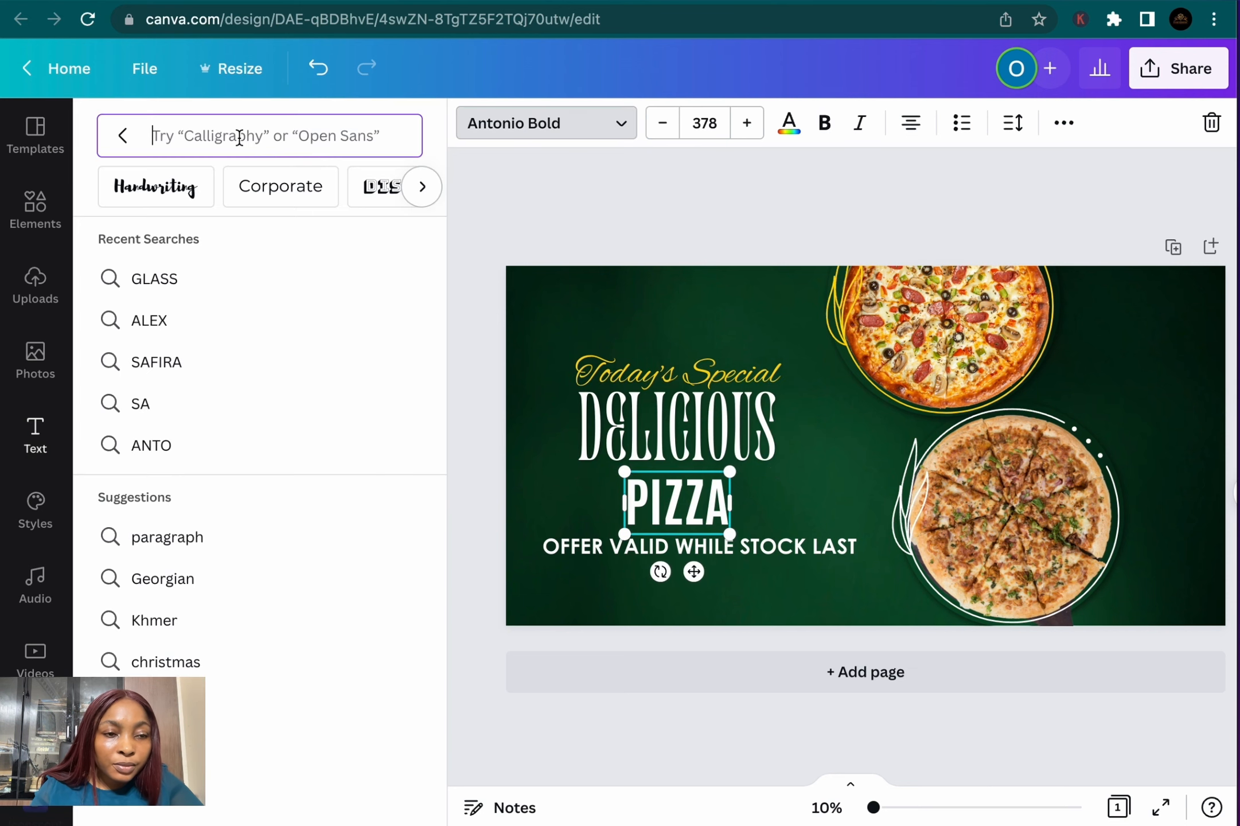
type("EDO")
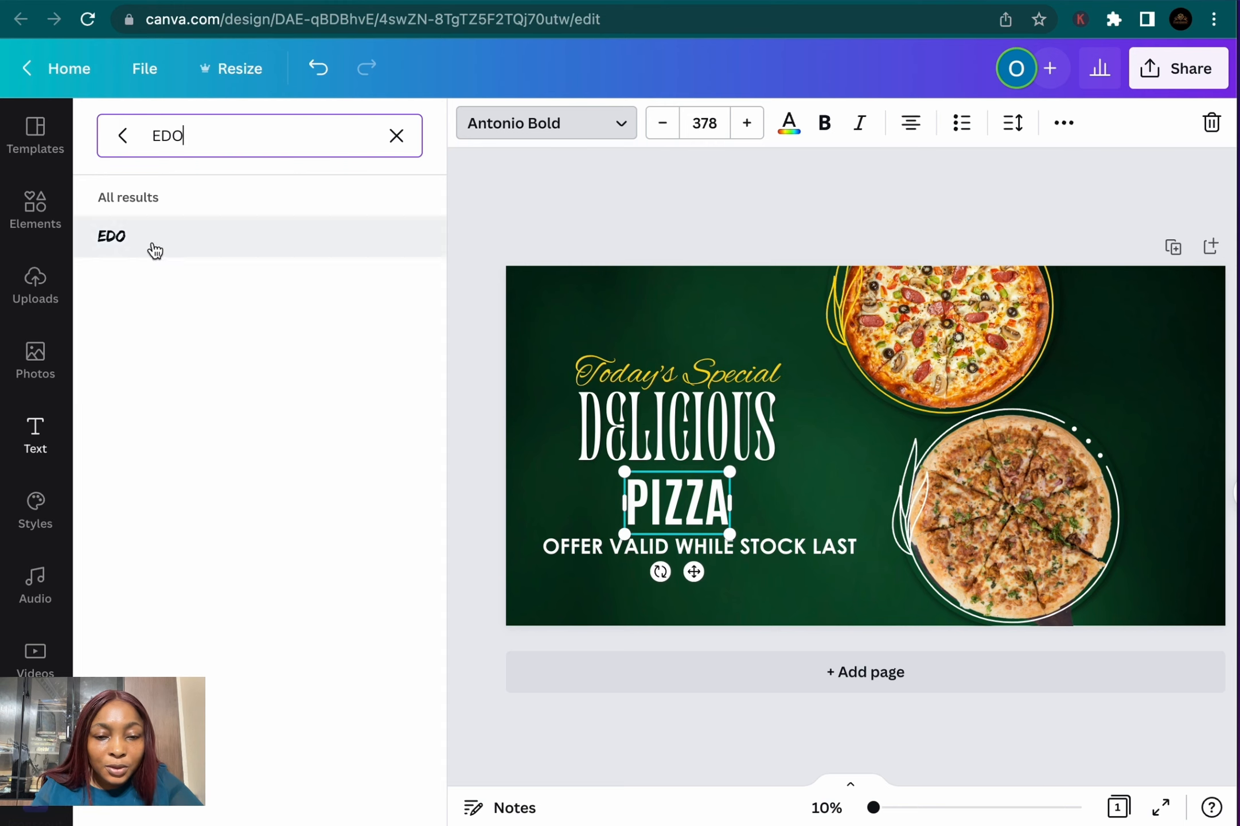
left_click(155, 250)
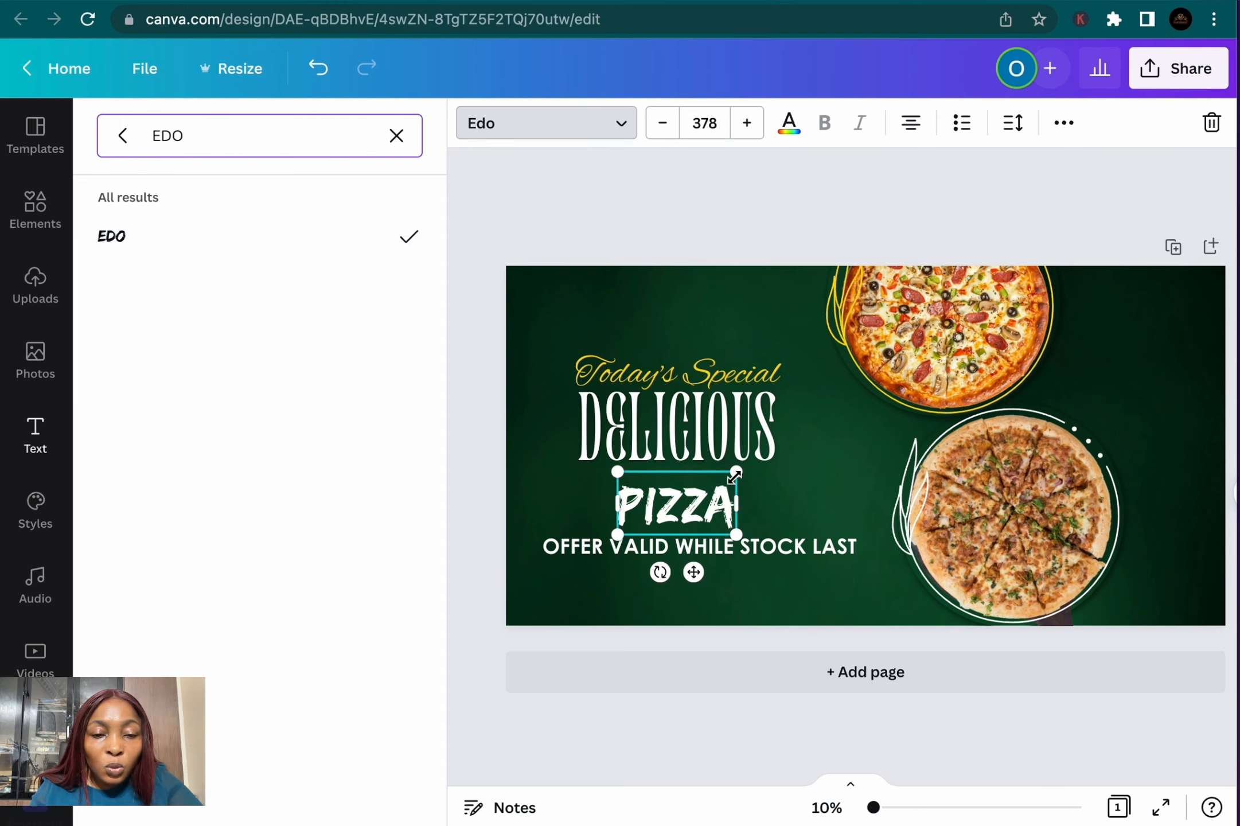
left_click_drag(740, 473, 841, 457)
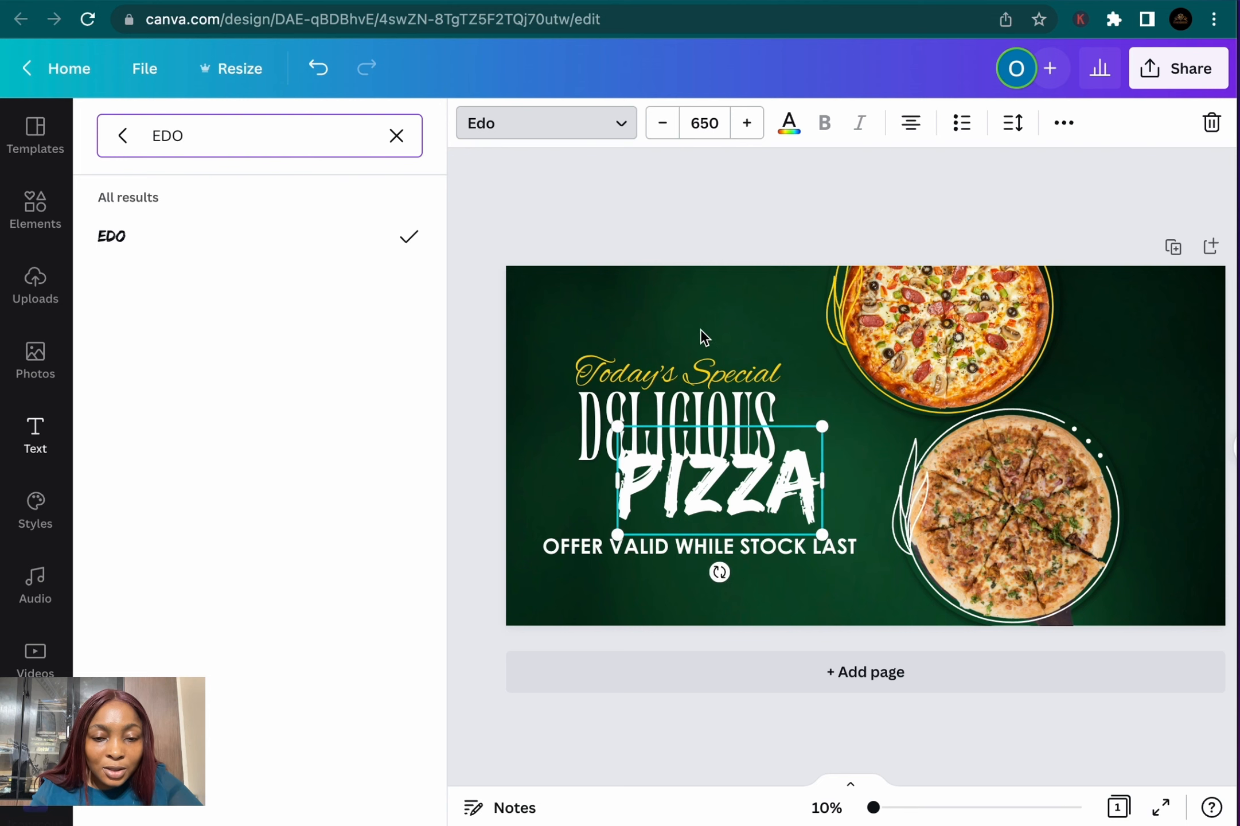
Move the OFFER VALID WHILE STOCK LAST line lower and place PIZZA directly beneath DELICIOUS, aligned with its left edge
left_click(734, 494)
left_click_drag(696, 541, 698, 567)
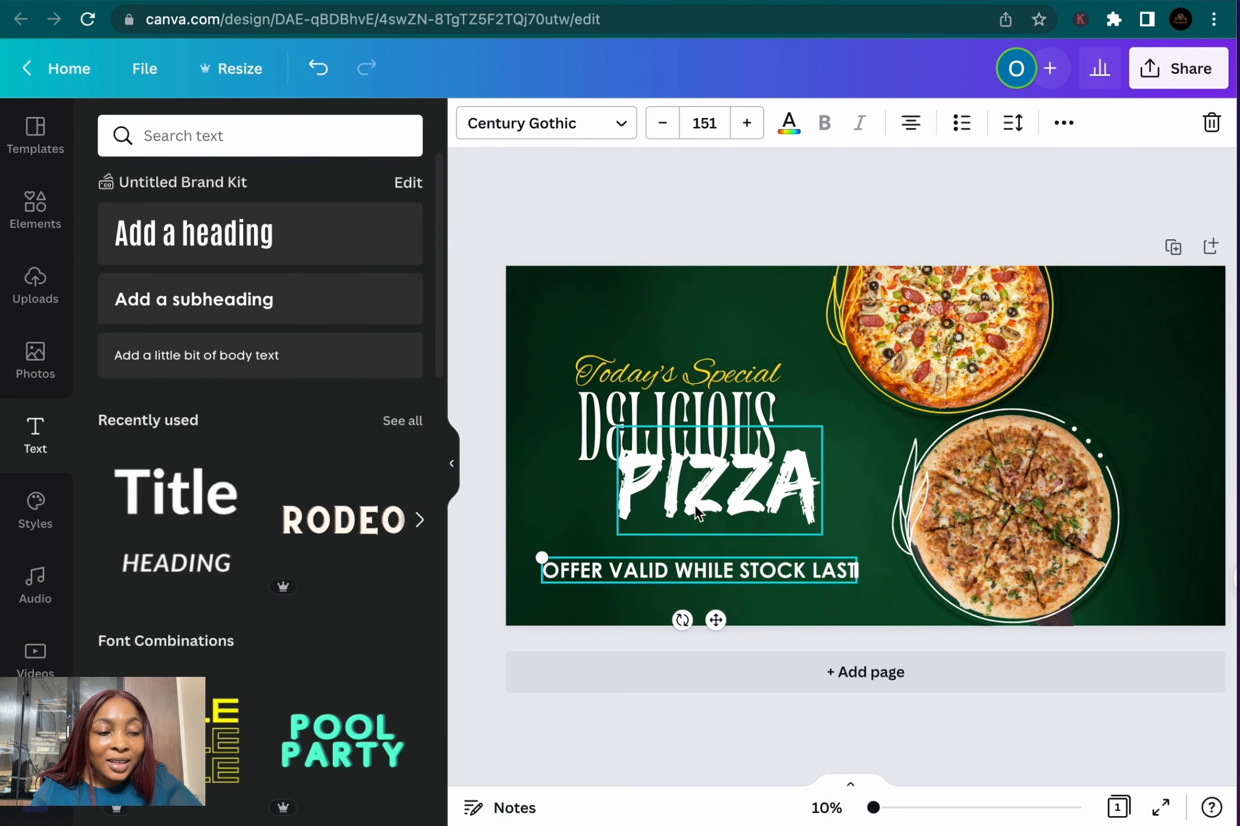
left_click_drag(695, 504, 660, 504)
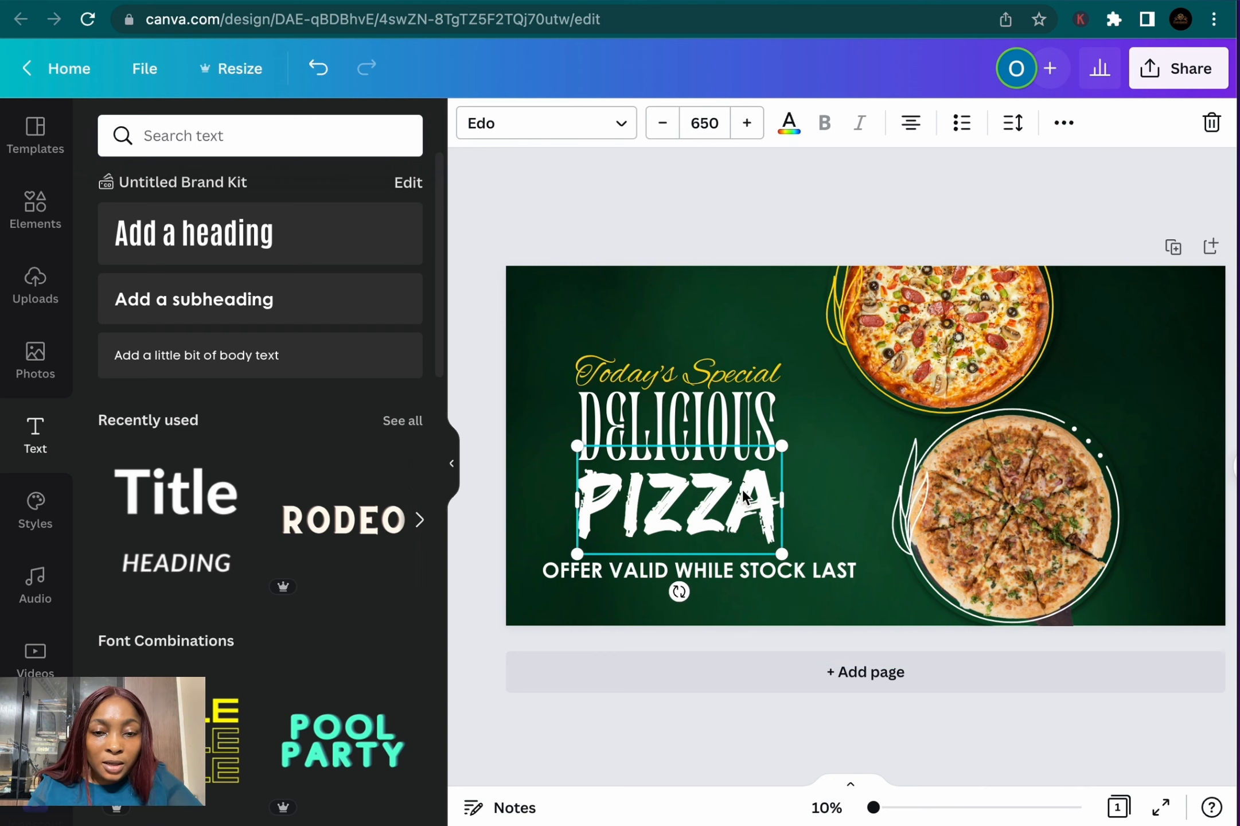
Colour the PIZZA text with the yellow from the document colours
left_click(788, 123)
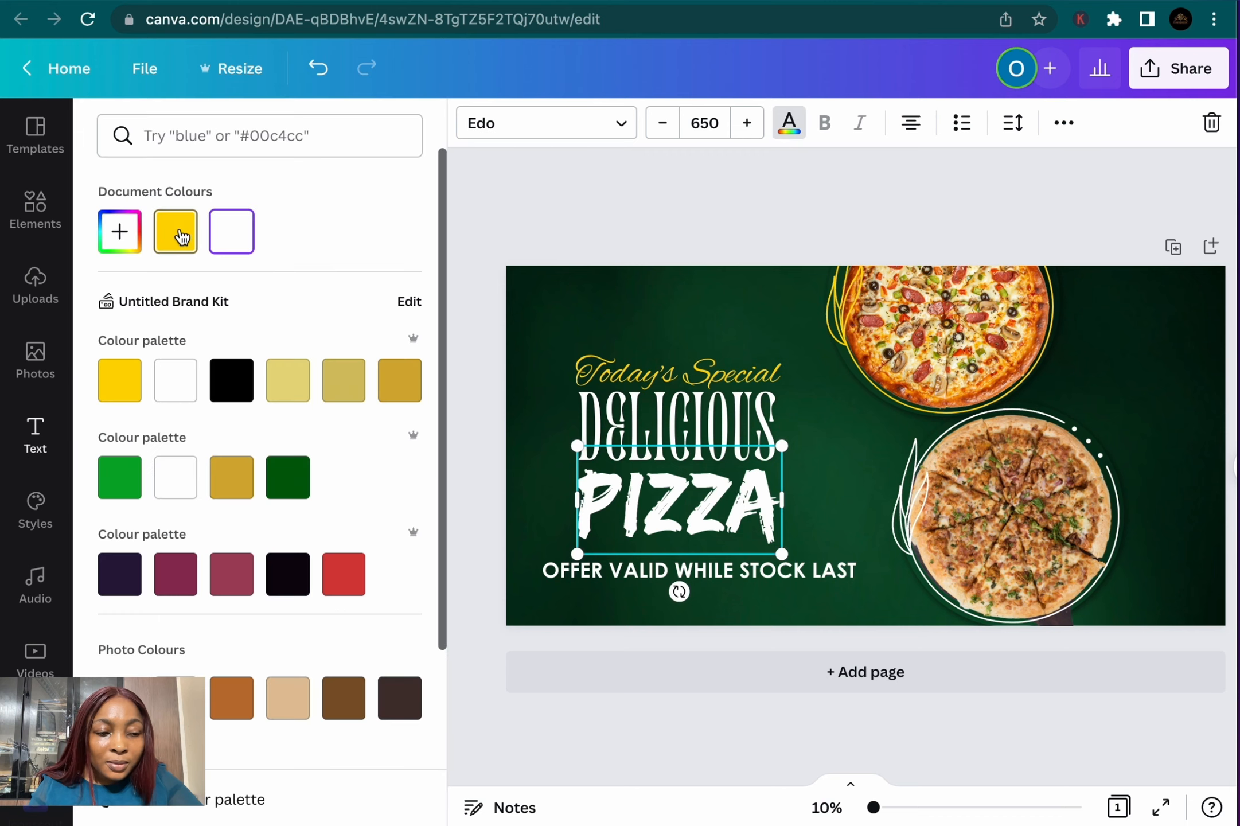
left_click(180, 232)
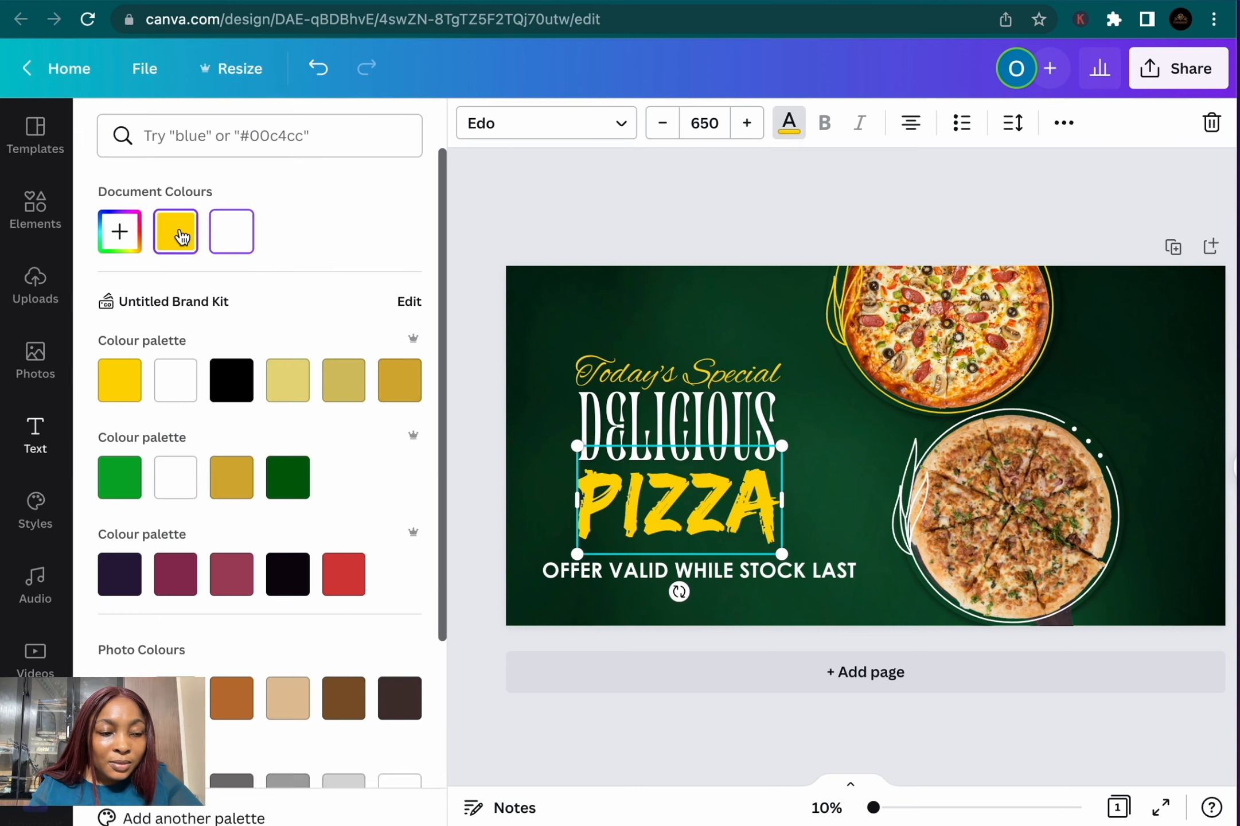
left_click(746, 328)
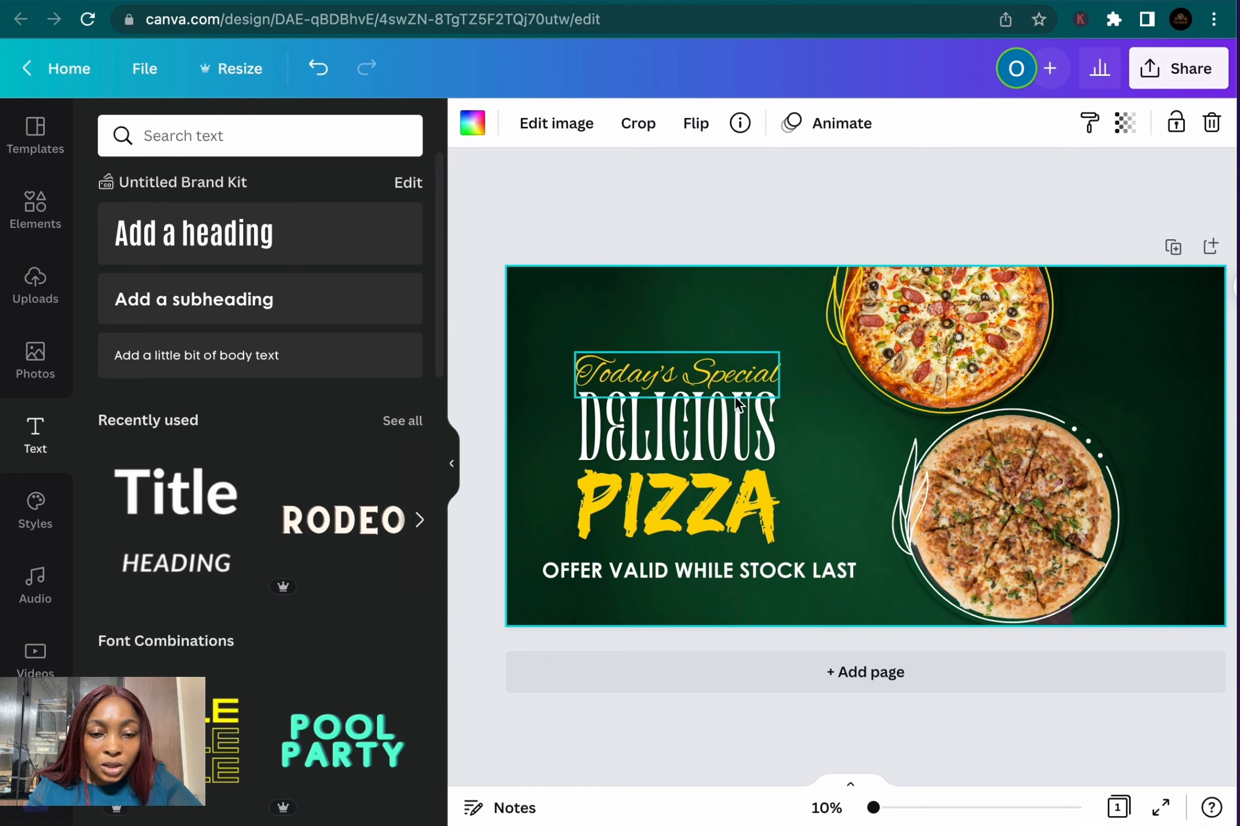
Shift Today's Special, DELICIOUS and PIZZA slightly upward, keeping the three lines tightly stacked
left_click_drag(706, 379, 707, 363)
left_click(734, 428)
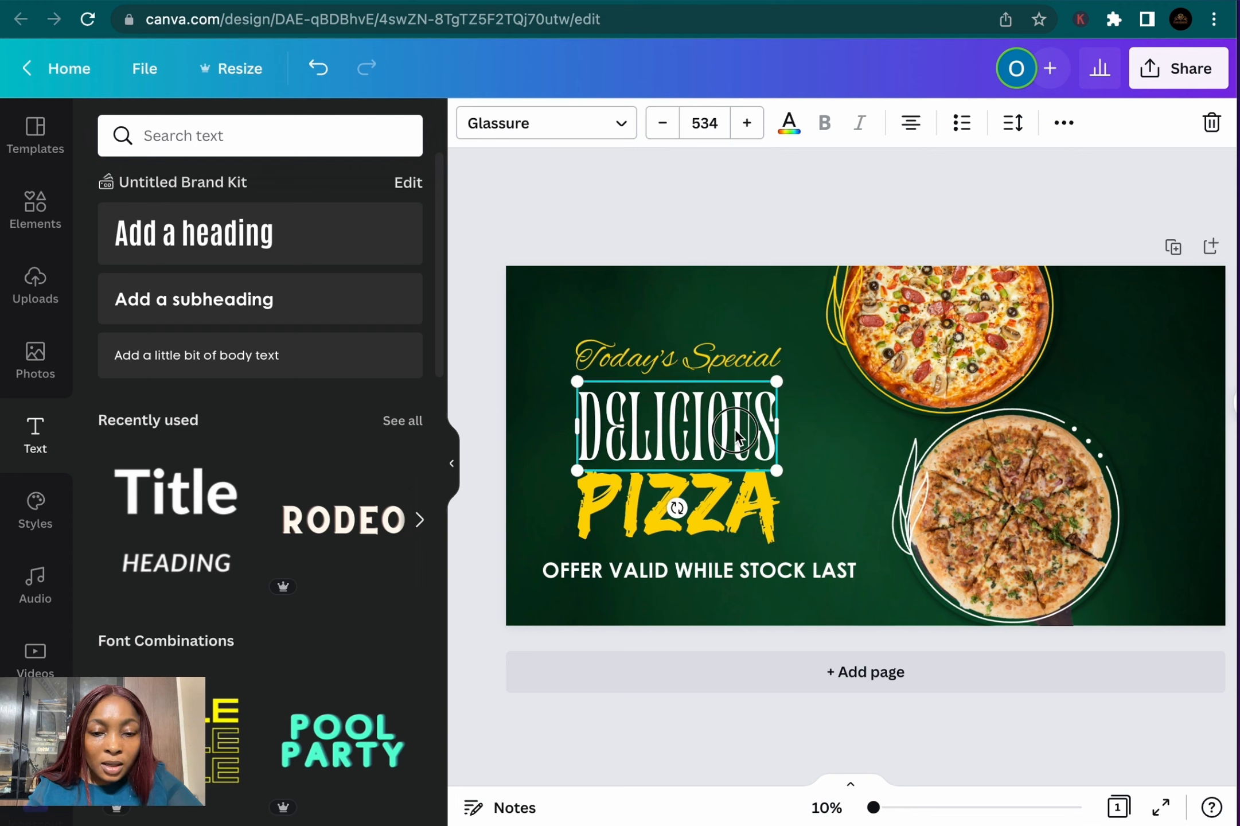
left_click_drag(734, 429, 734, 410)
left_click(754, 495)
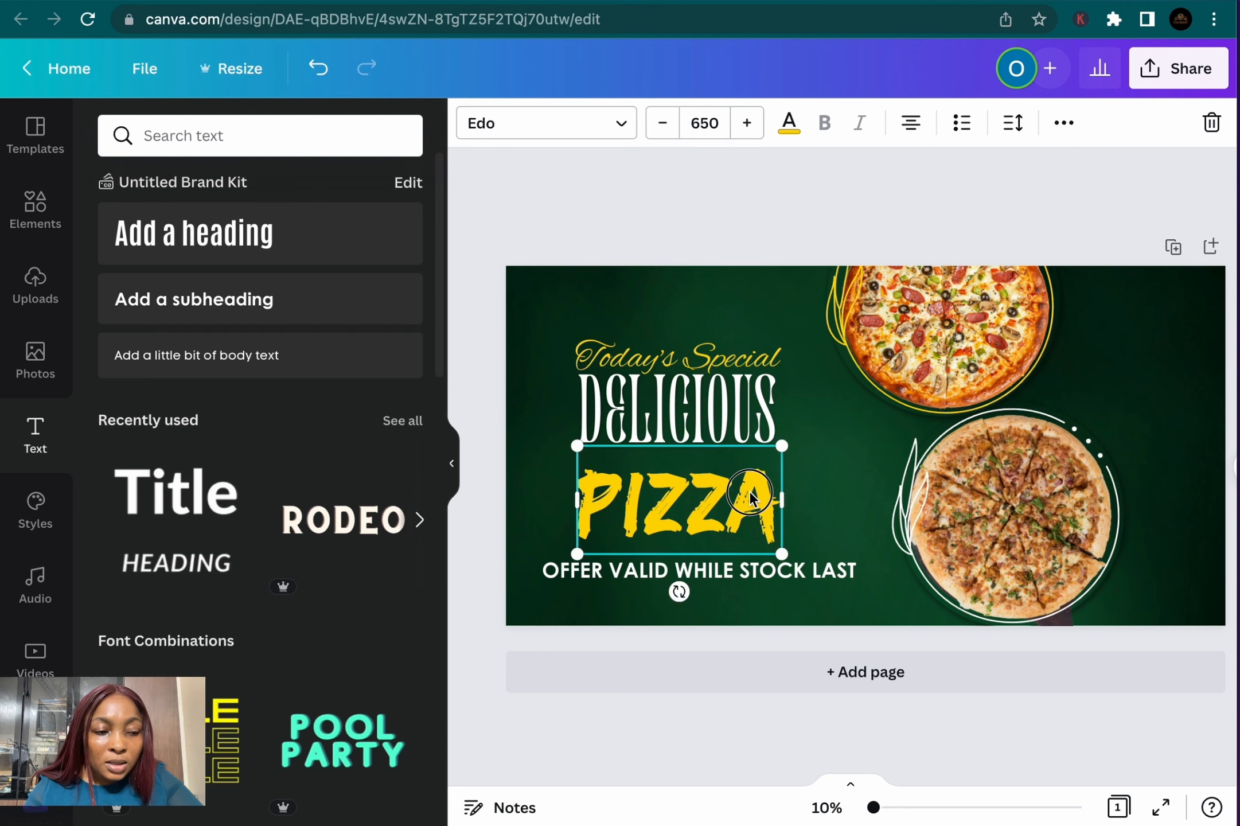
left_click_drag(754, 494, 750, 470)
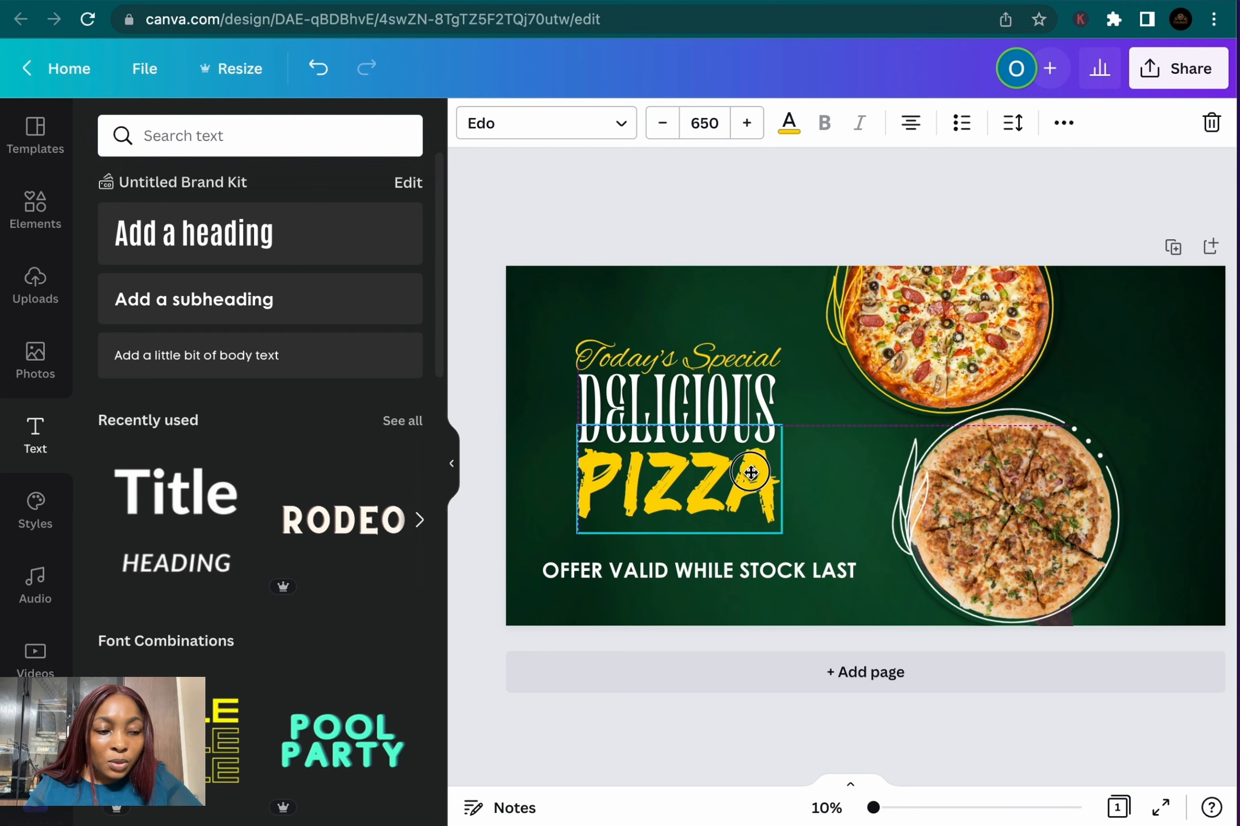
Change the font of the OFFER VALID WHILE STOCK LAST line to Poppins, searching the fonts for "POPPINS"
left_click(804, 574)
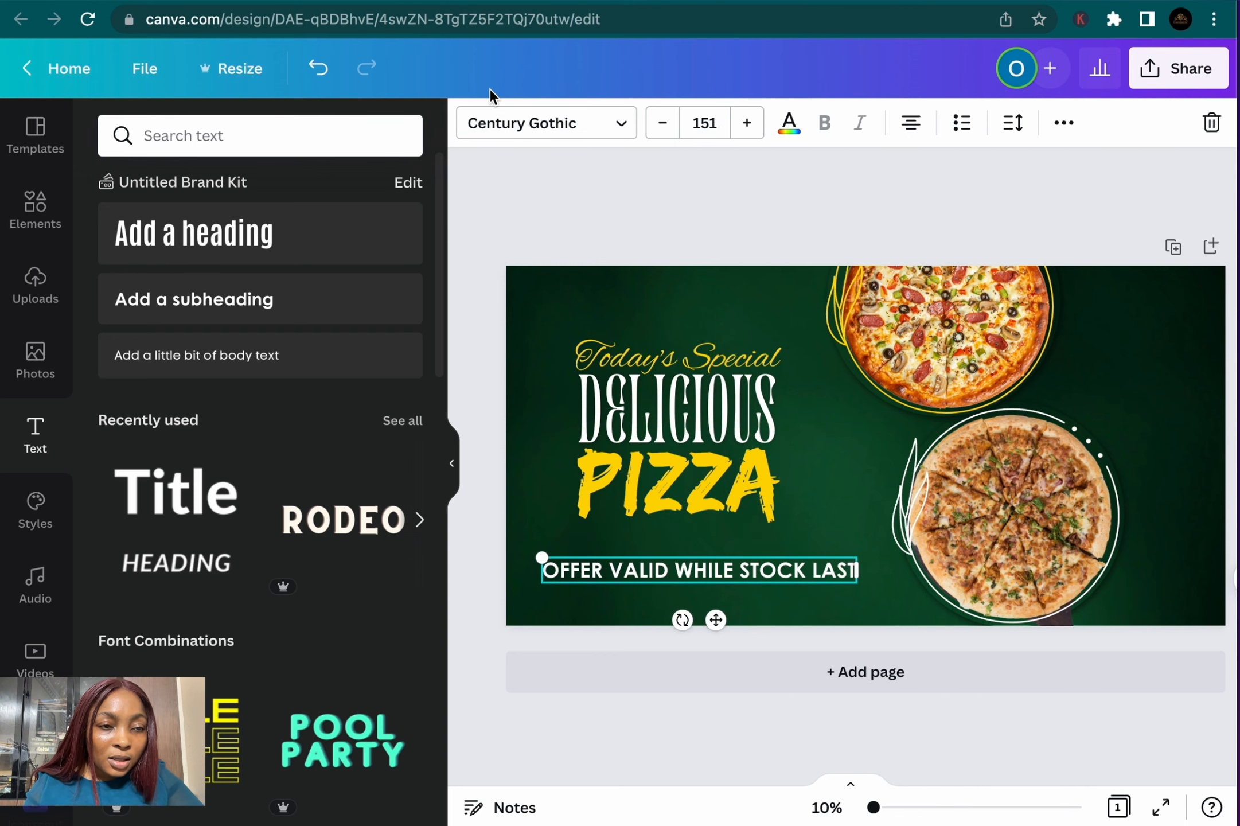
left_click(506, 127)
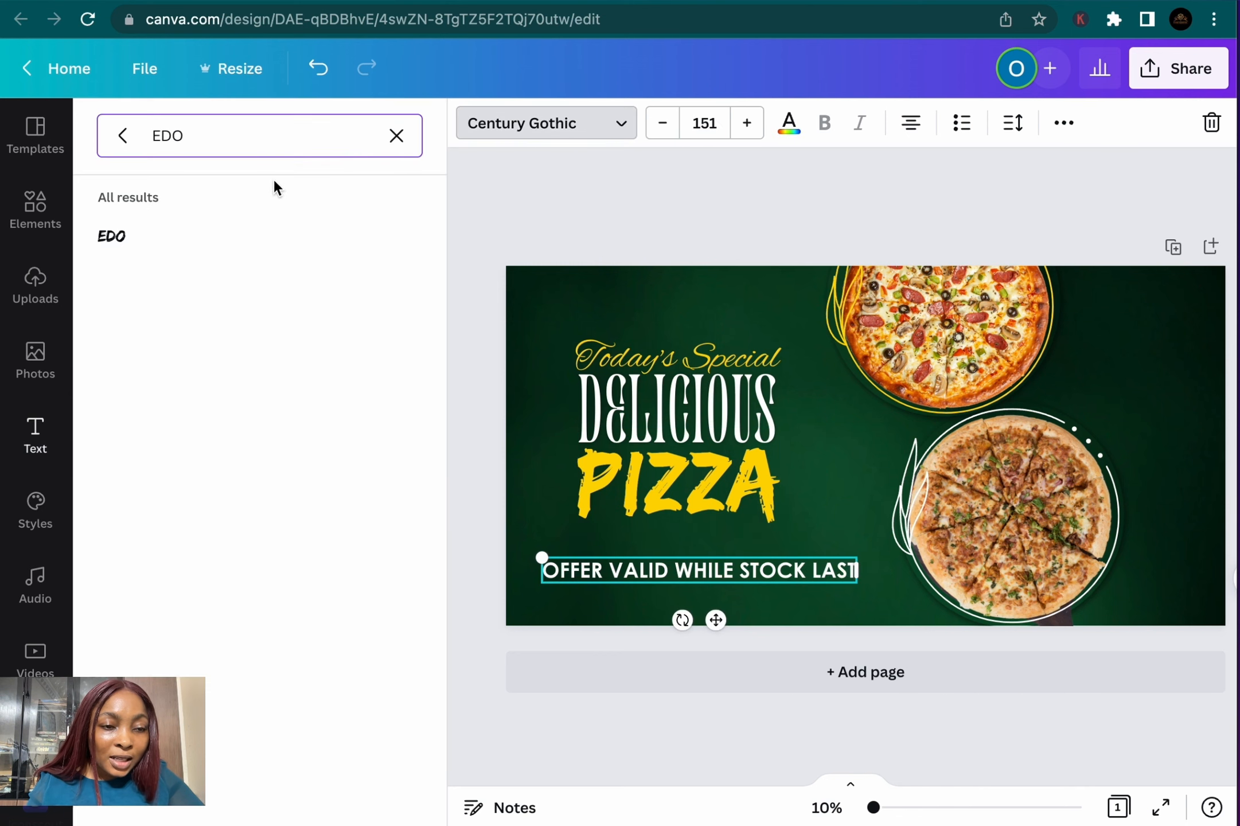
left_click(396, 136)
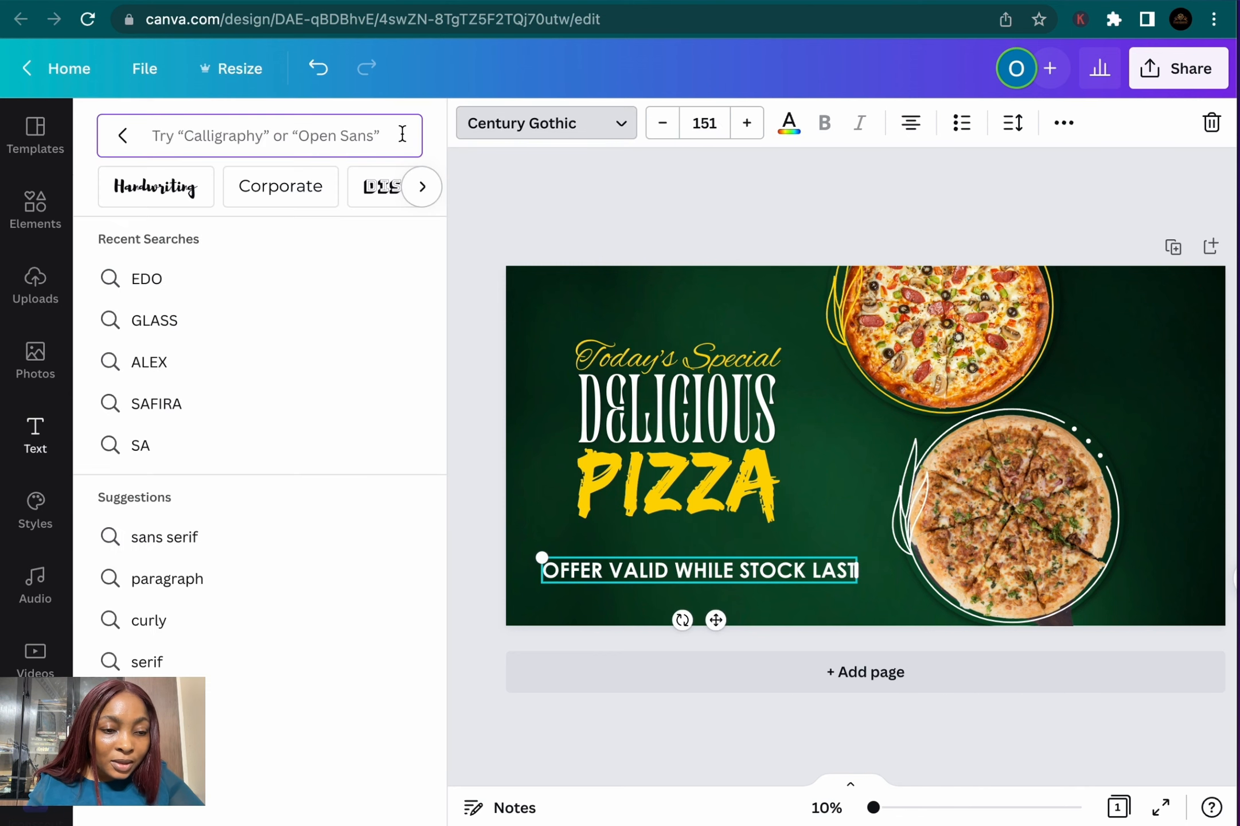
left_click(123, 136)
scroll(257, 315, "up", 10)
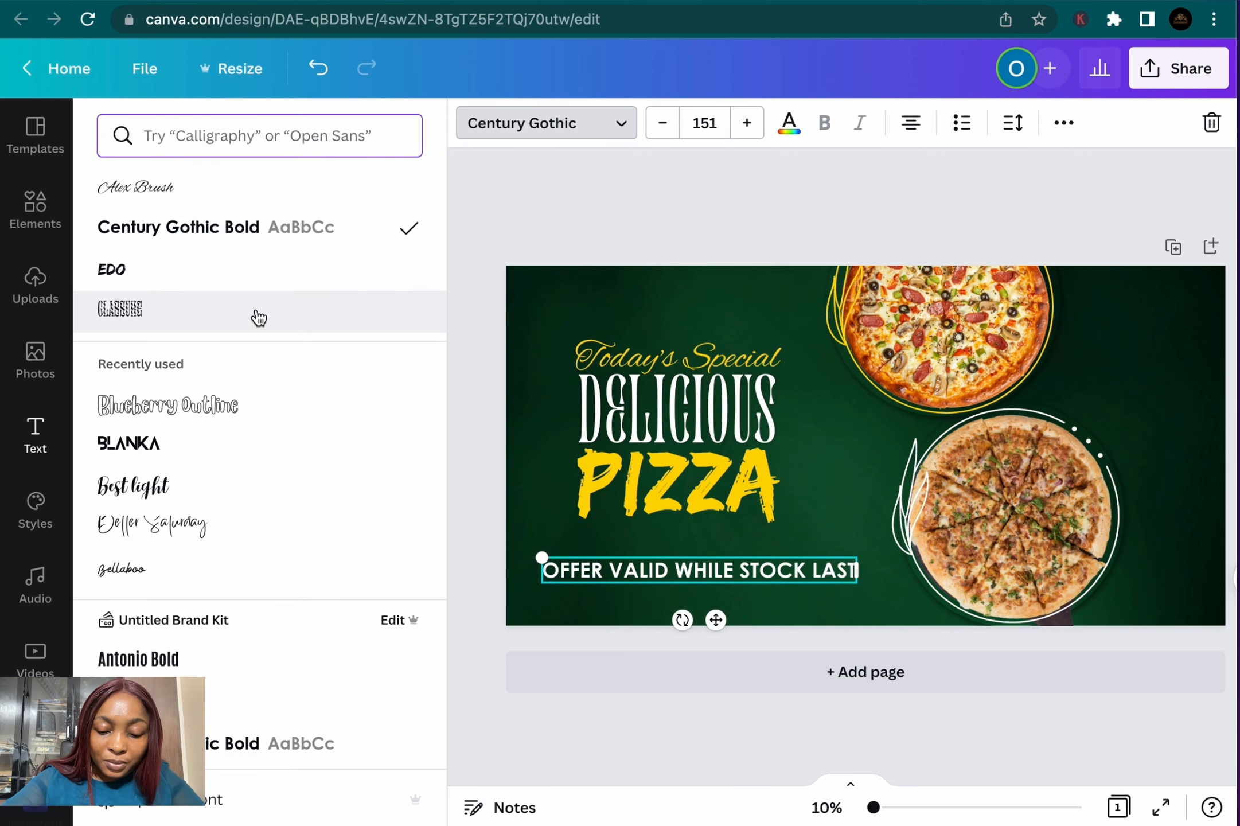
scroll(257, 318, "down", 15)
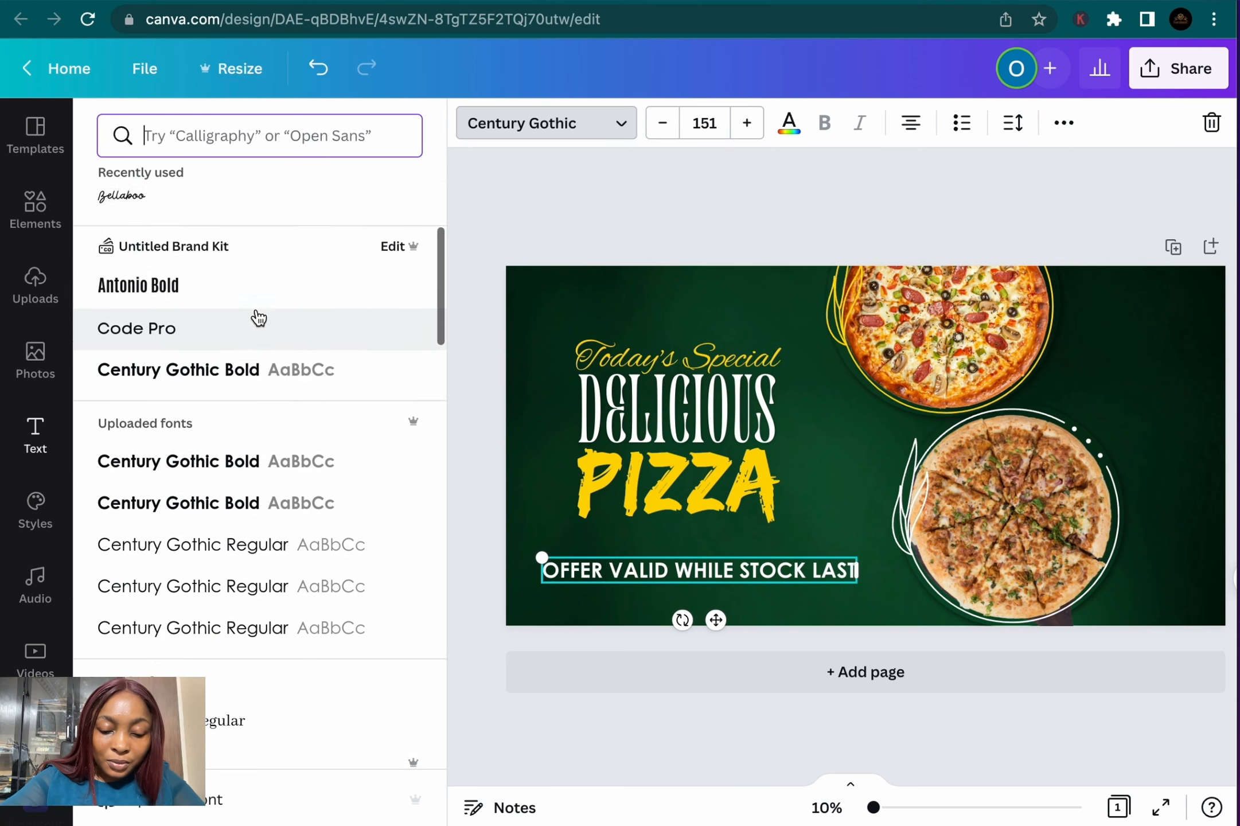
left_click(262, 132)
type("POPPI")
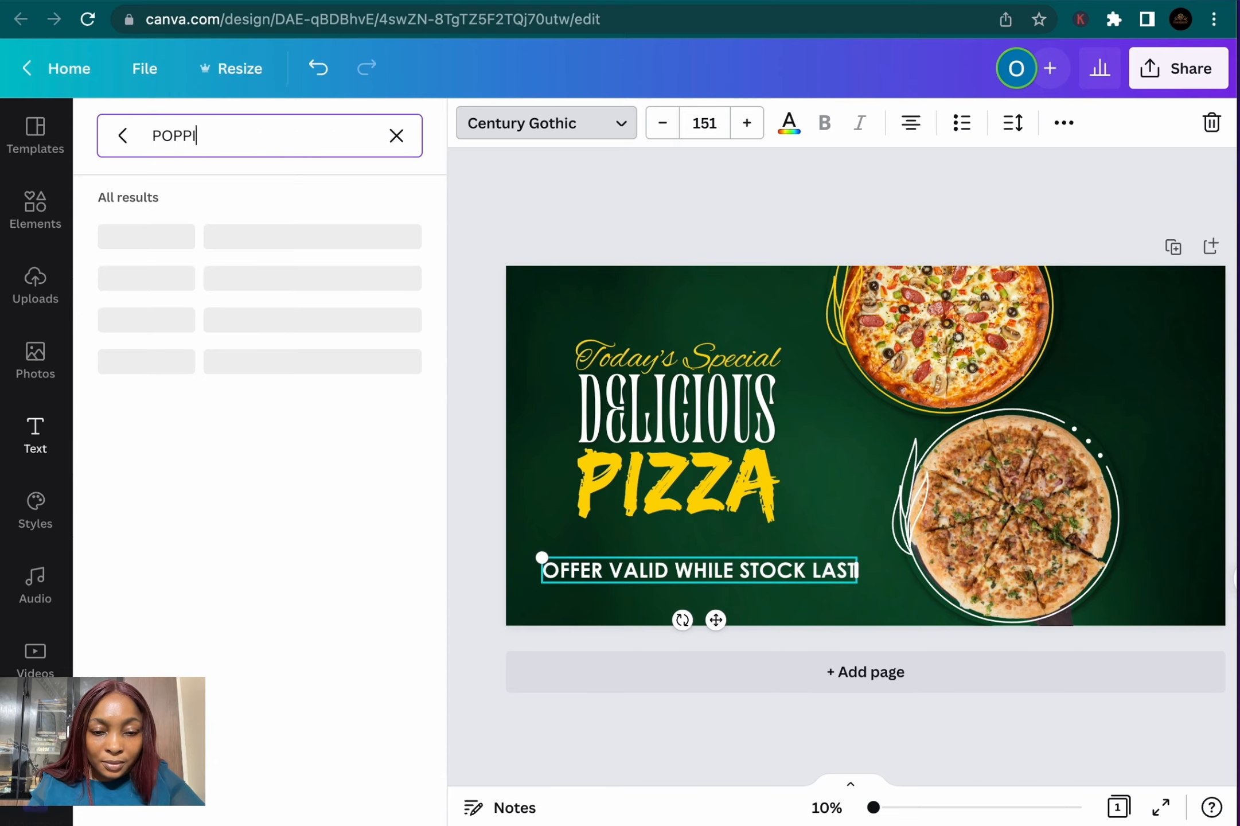
type("NS")
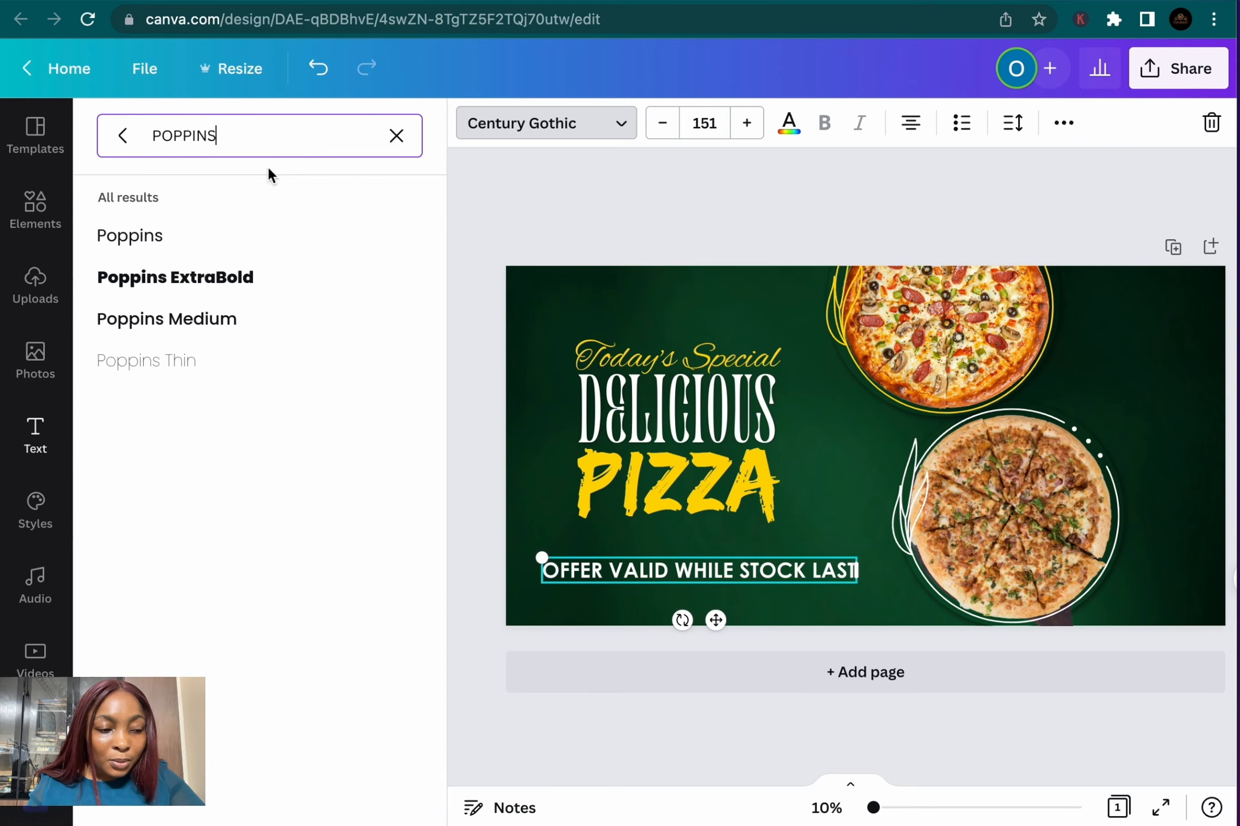
left_click(216, 251)
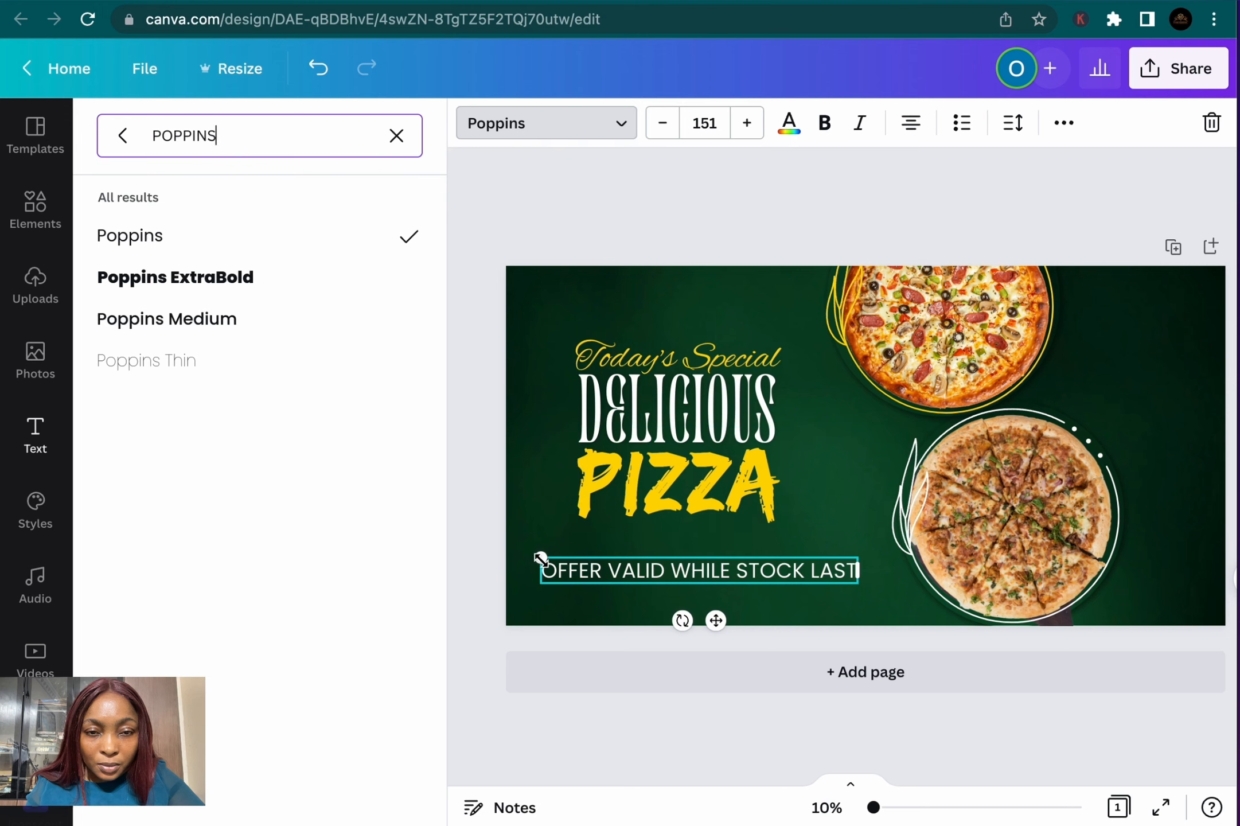
Shrink the offer line to about font size 93.5 and place it directly beneath PIZZA, matching the headline's width
left_click_drag(540, 557, 662, 561)
left_click(830, 535)
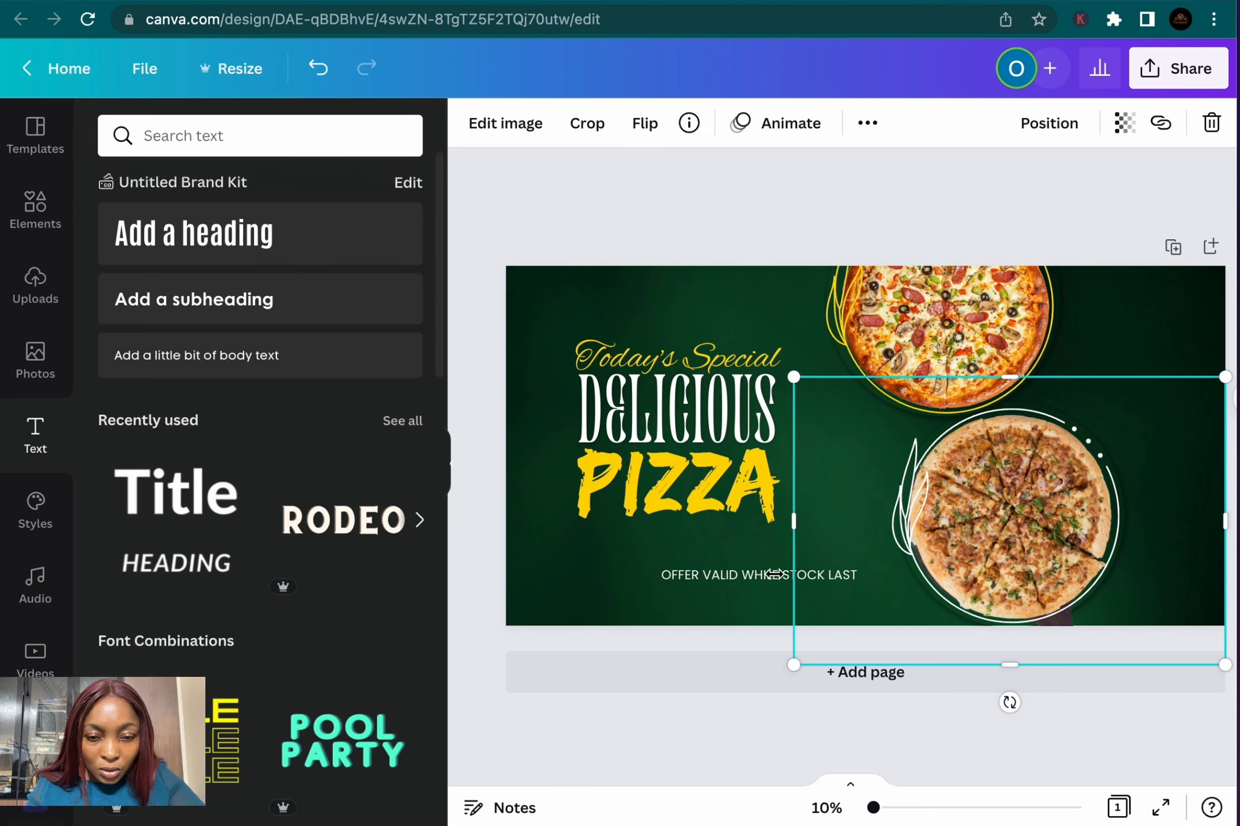
left_click_drag(756, 575, 677, 554)
left_click_drag(667, 540, 672, 534)
key("super+z")
left_click(701, 535)
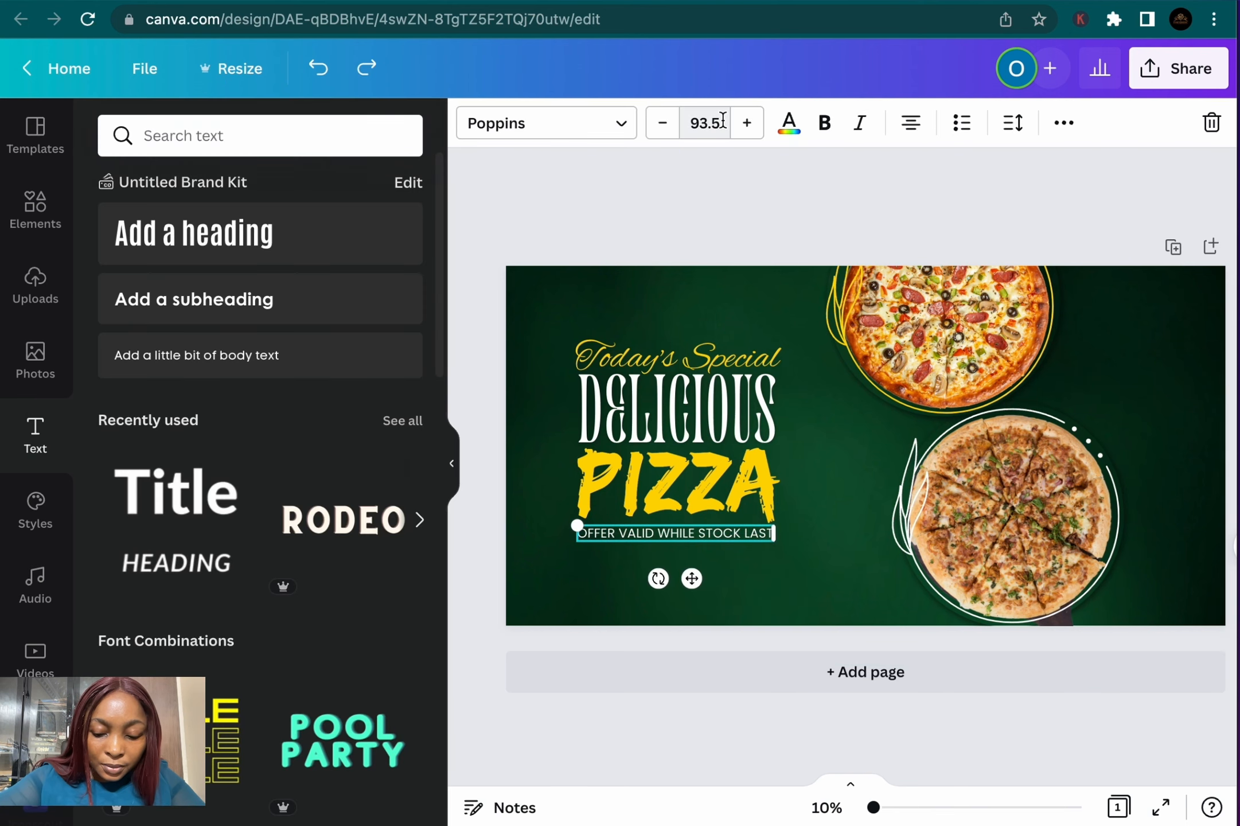
Set the offer line's font size to 93.7 and nudge it slightly right beneath PIZZA
left_click(705, 123)
type("9")
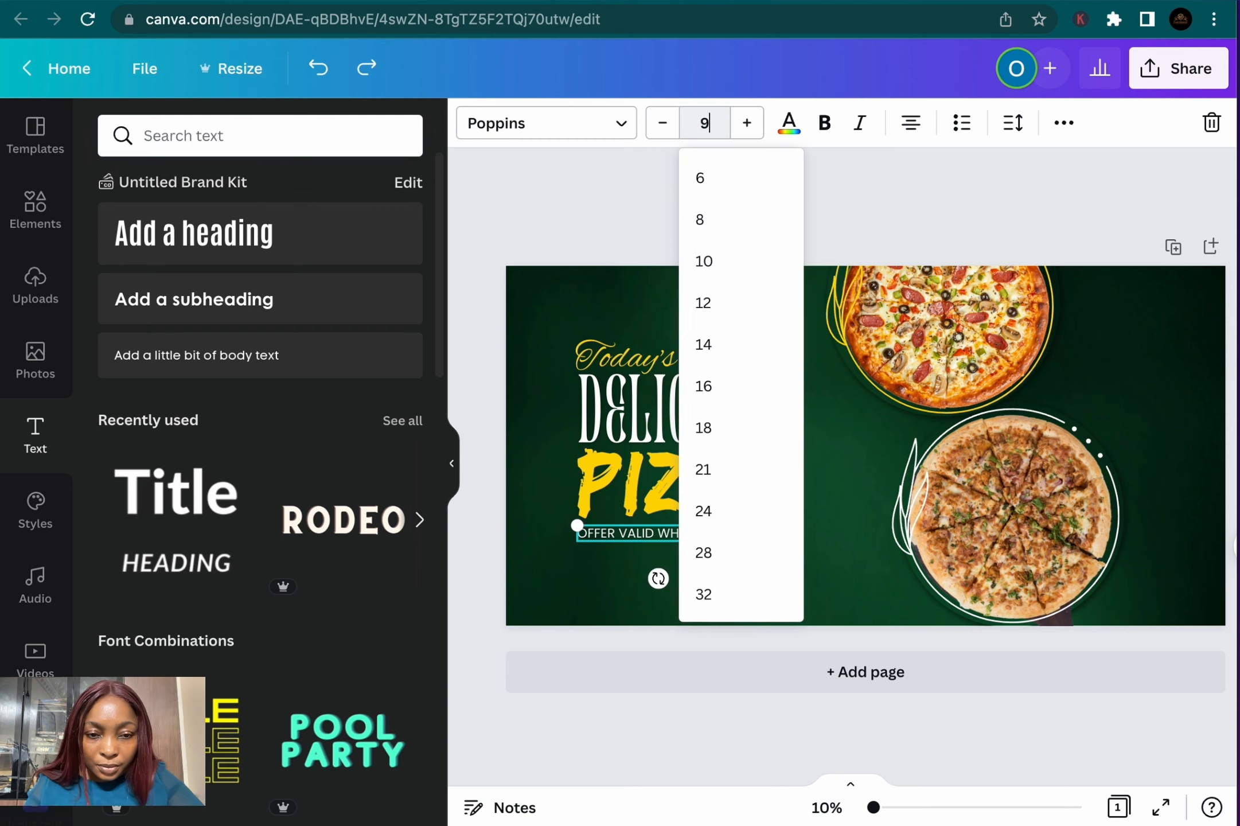
type("3.")
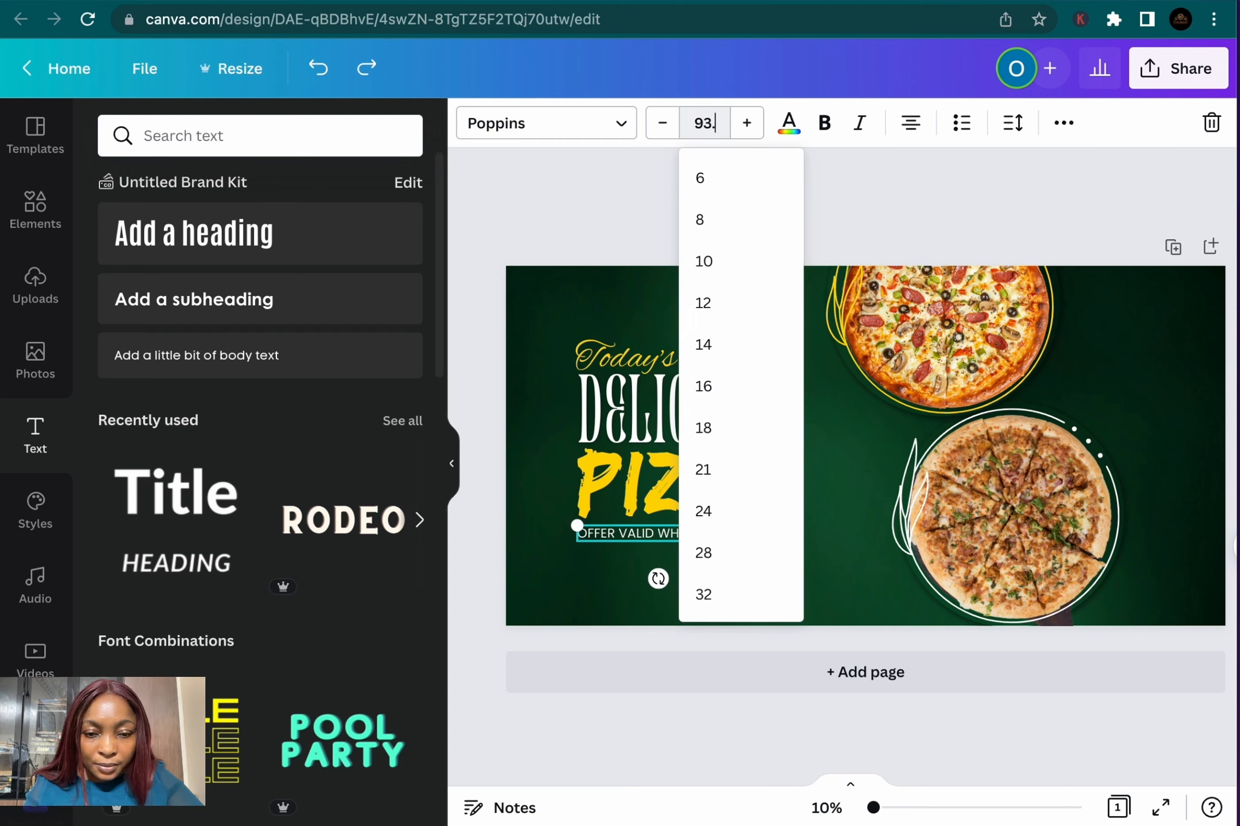
type("7")
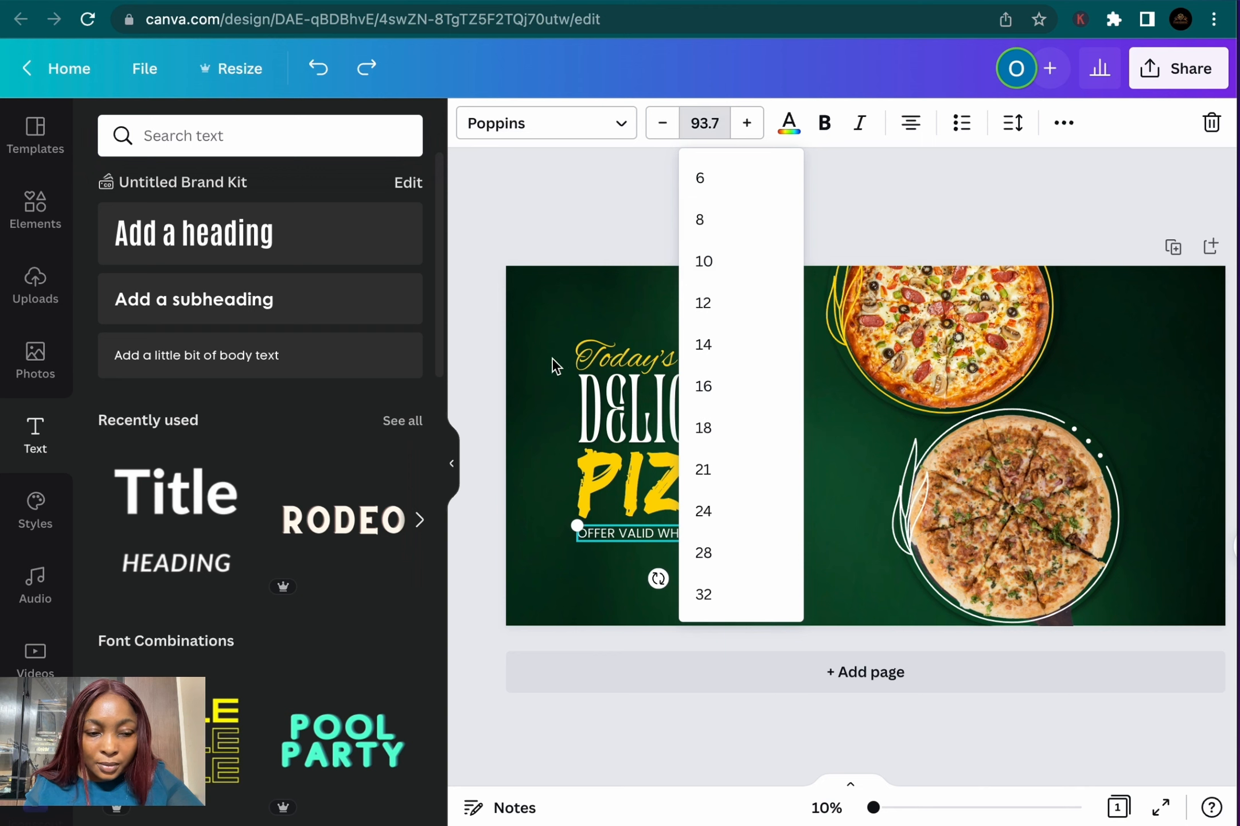
left_click(547, 353)
left_click_drag(713, 534, 717, 535)
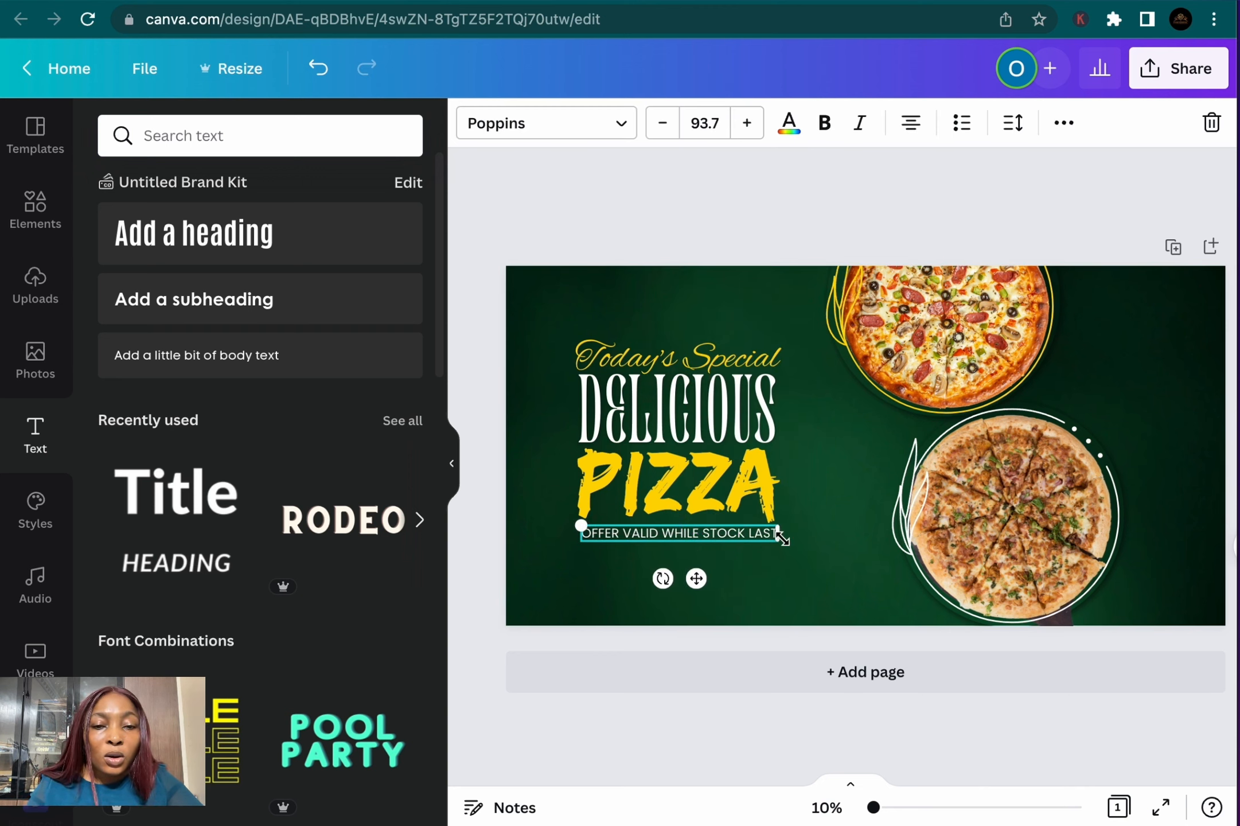
left_click(690, 322)
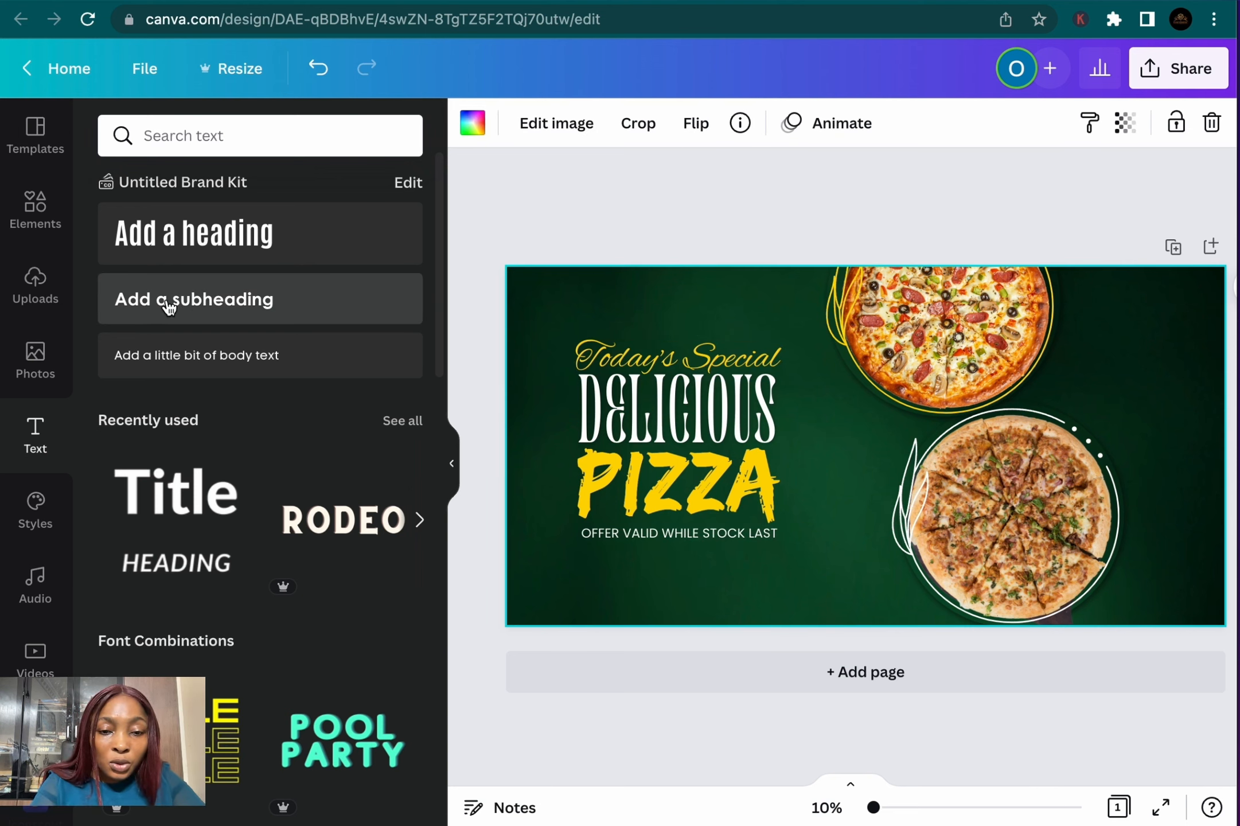
Duplicate the offer line below the original, replace its text with "ODER NOW" and move it toward the headline's left edge
left_click(616, 532)
left_click_drag(617, 533, 608, 575)
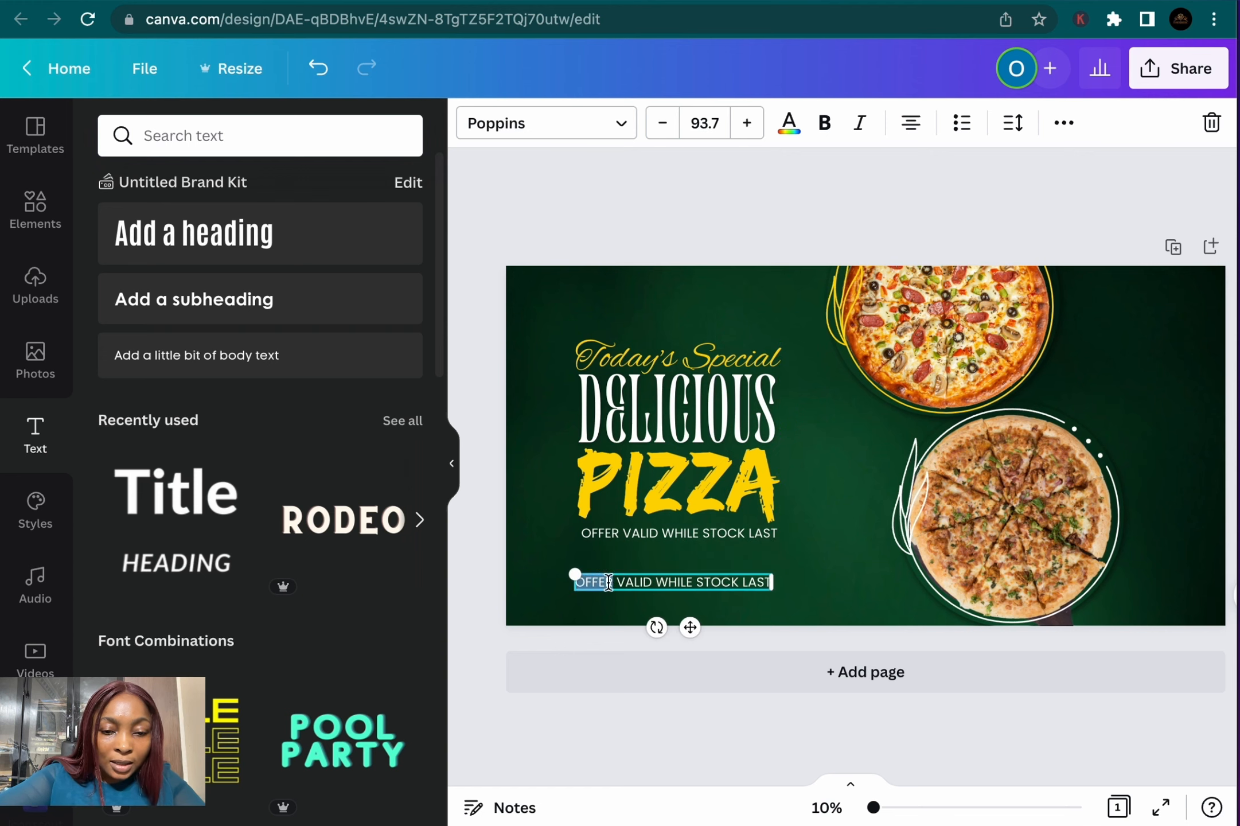
triple_click(608, 582)
key("BackSpace")
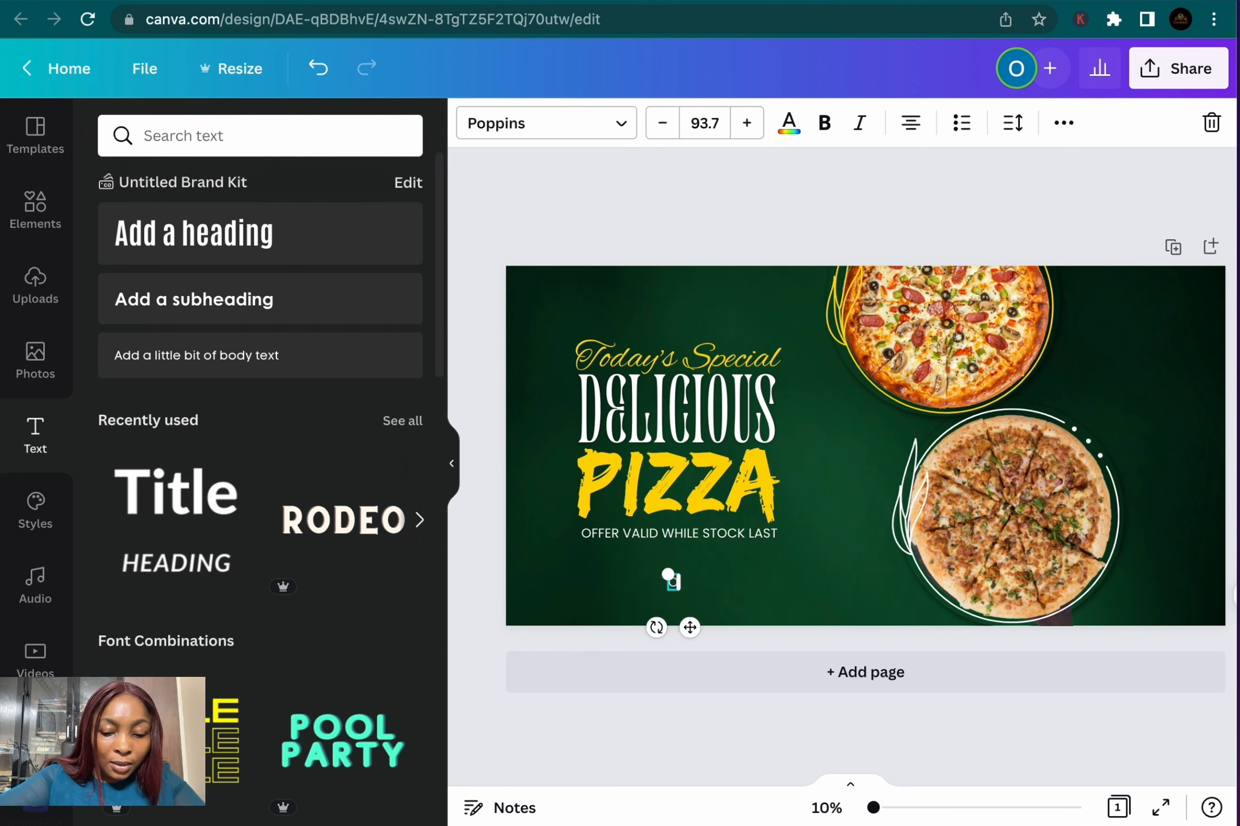
type("ODER")
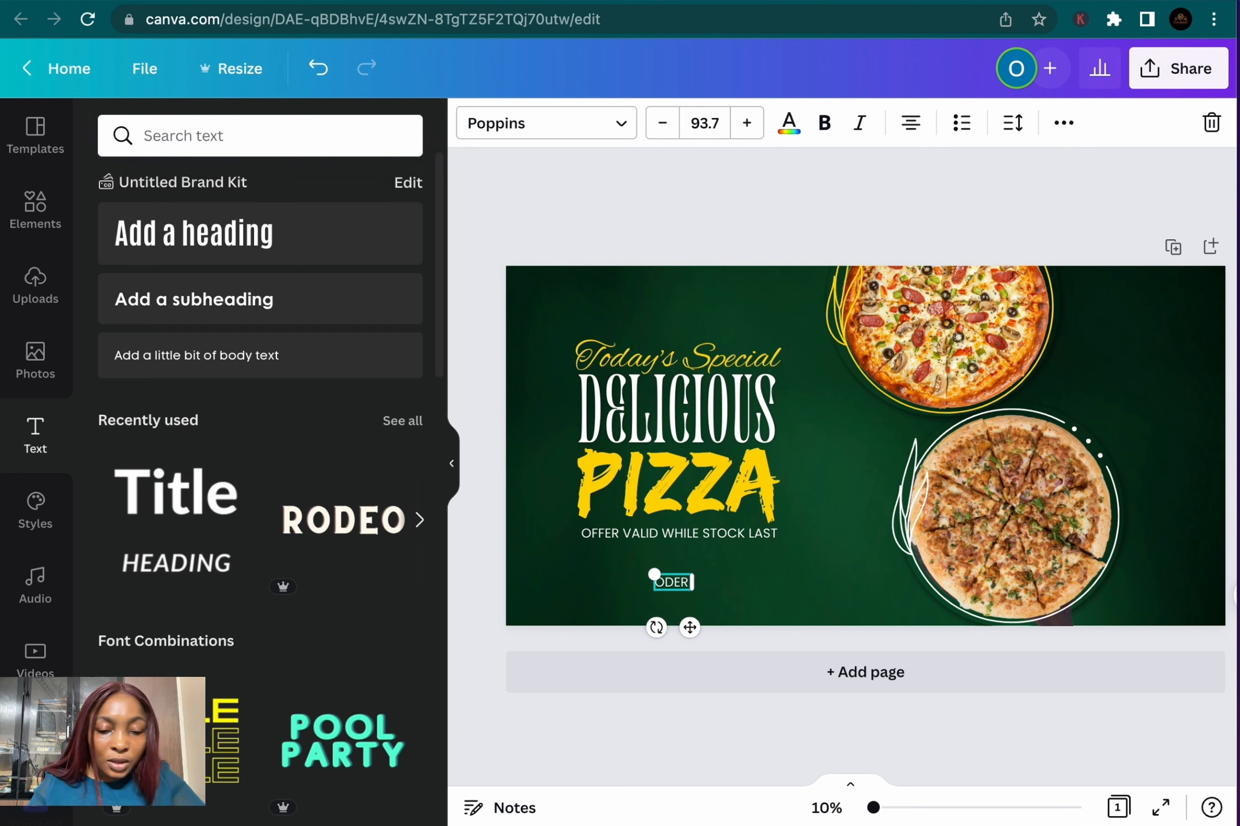
type(" N")
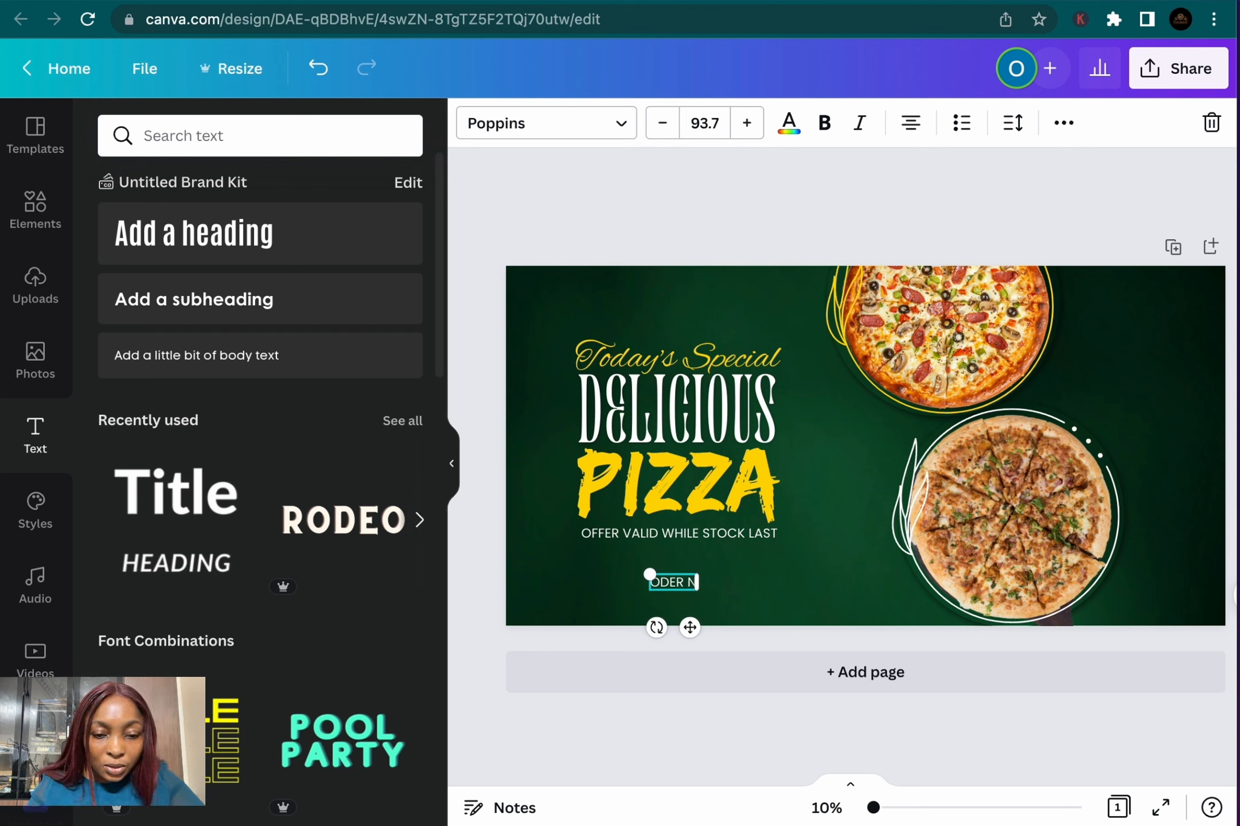
type("OW")
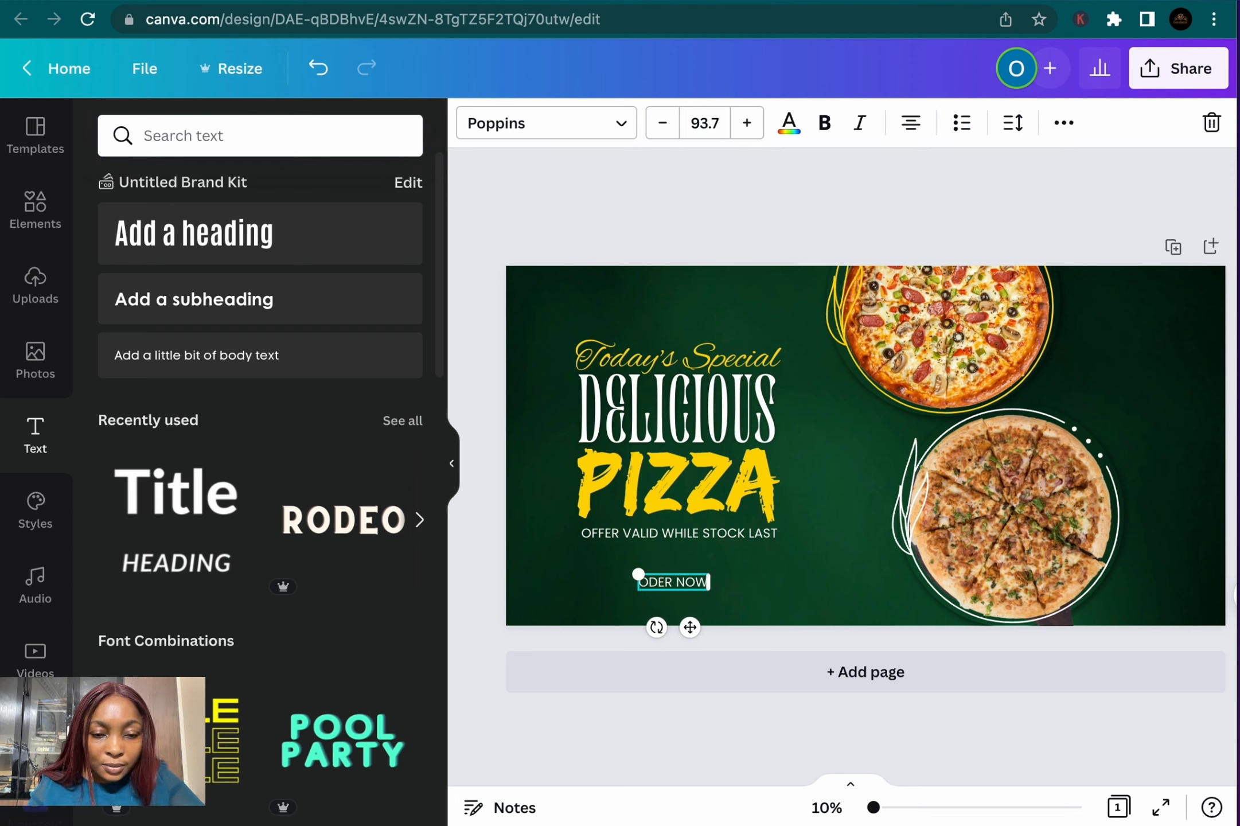
left_click(747, 565)
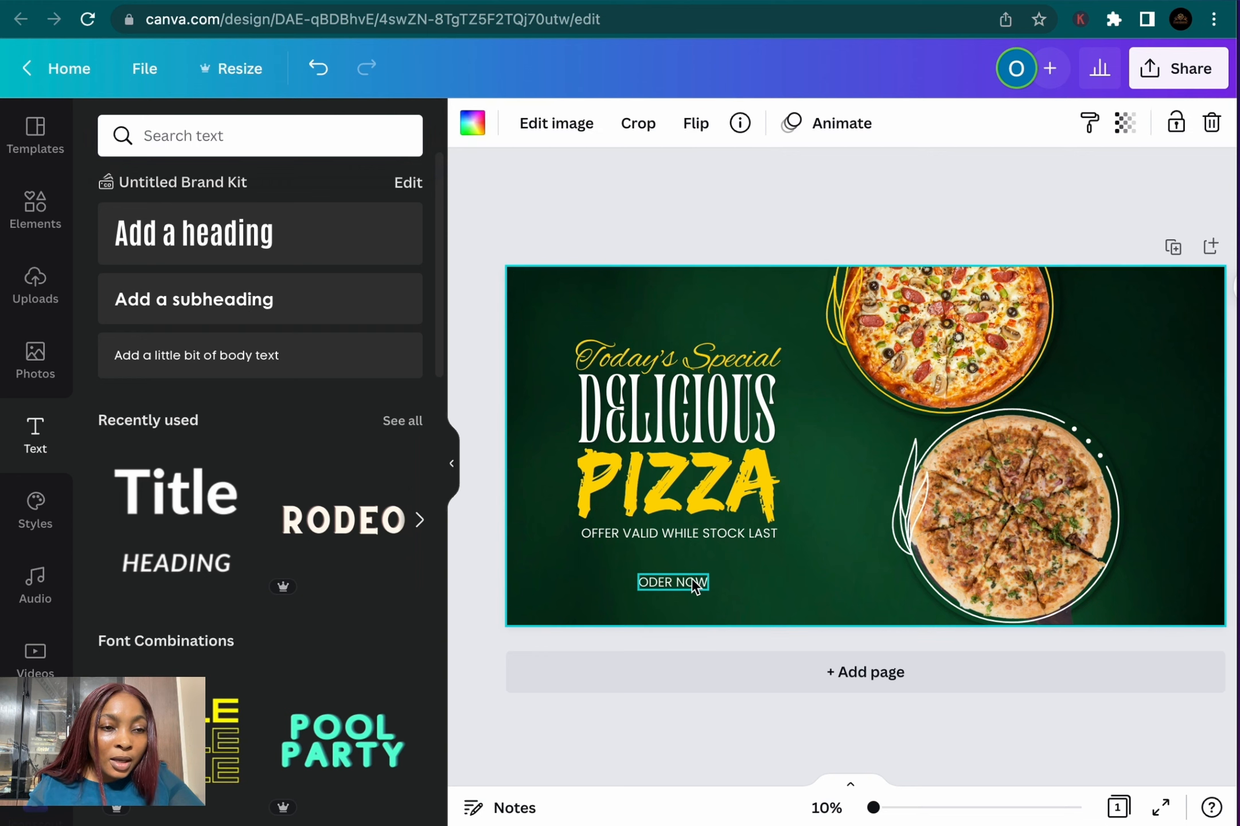
left_click_drag(692, 577, 643, 581)
Search the elements for "BUTTON" to find a button graphic for the ODER NOW text
left_click(38, 218)
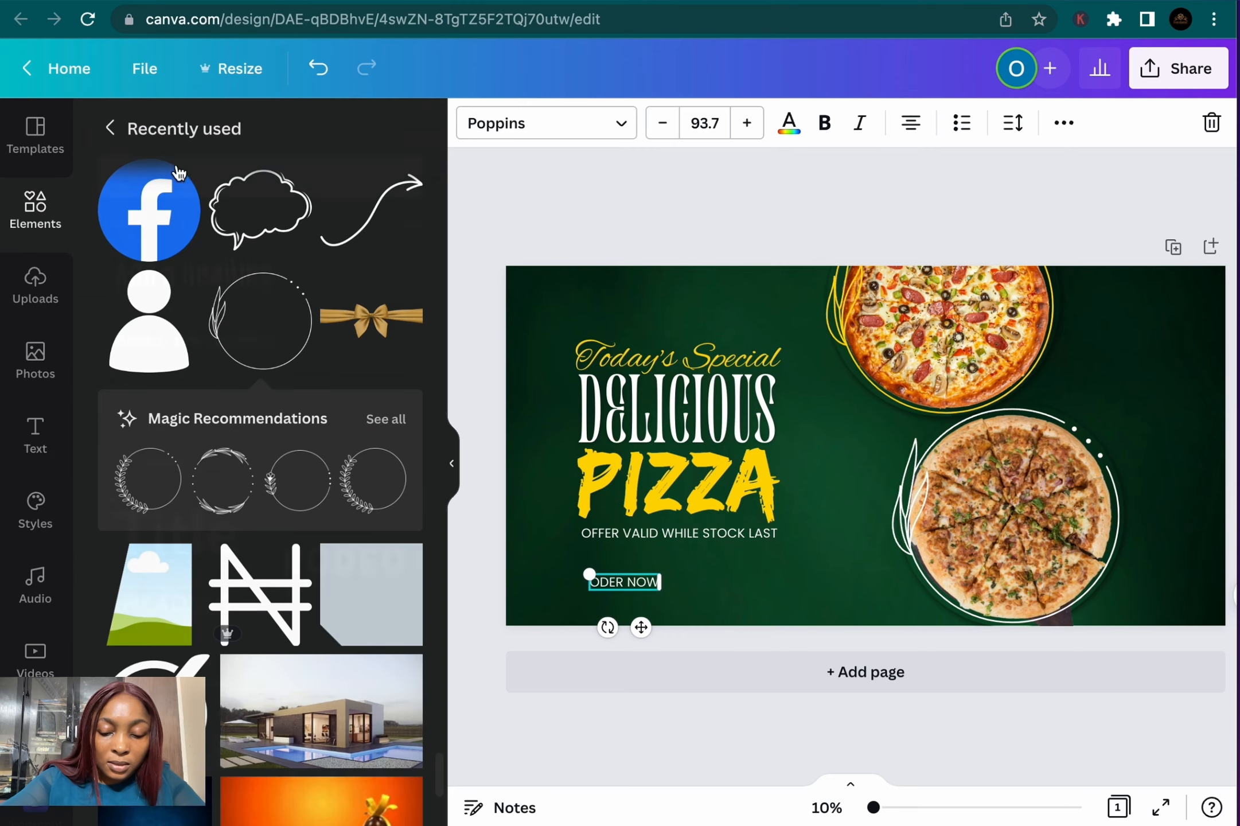
left_click(180, 133)
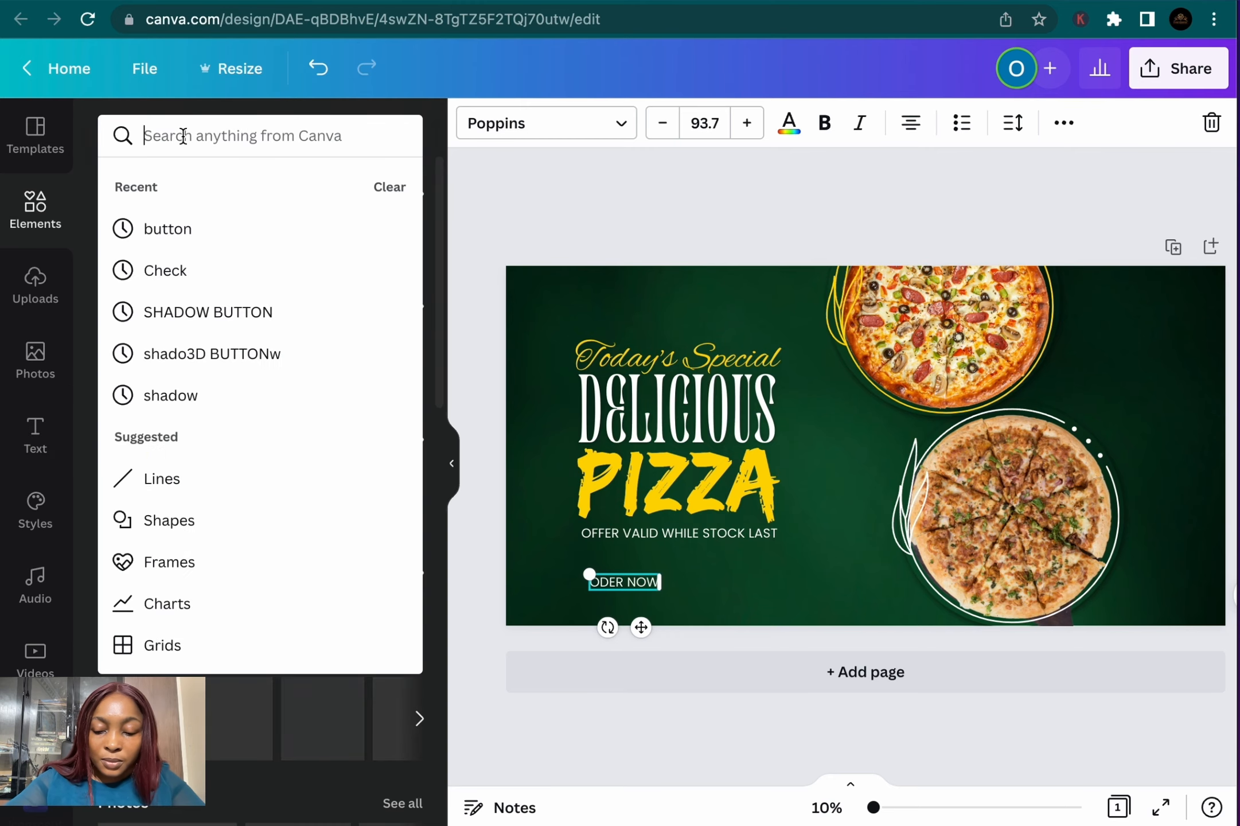
type("BUTTON")
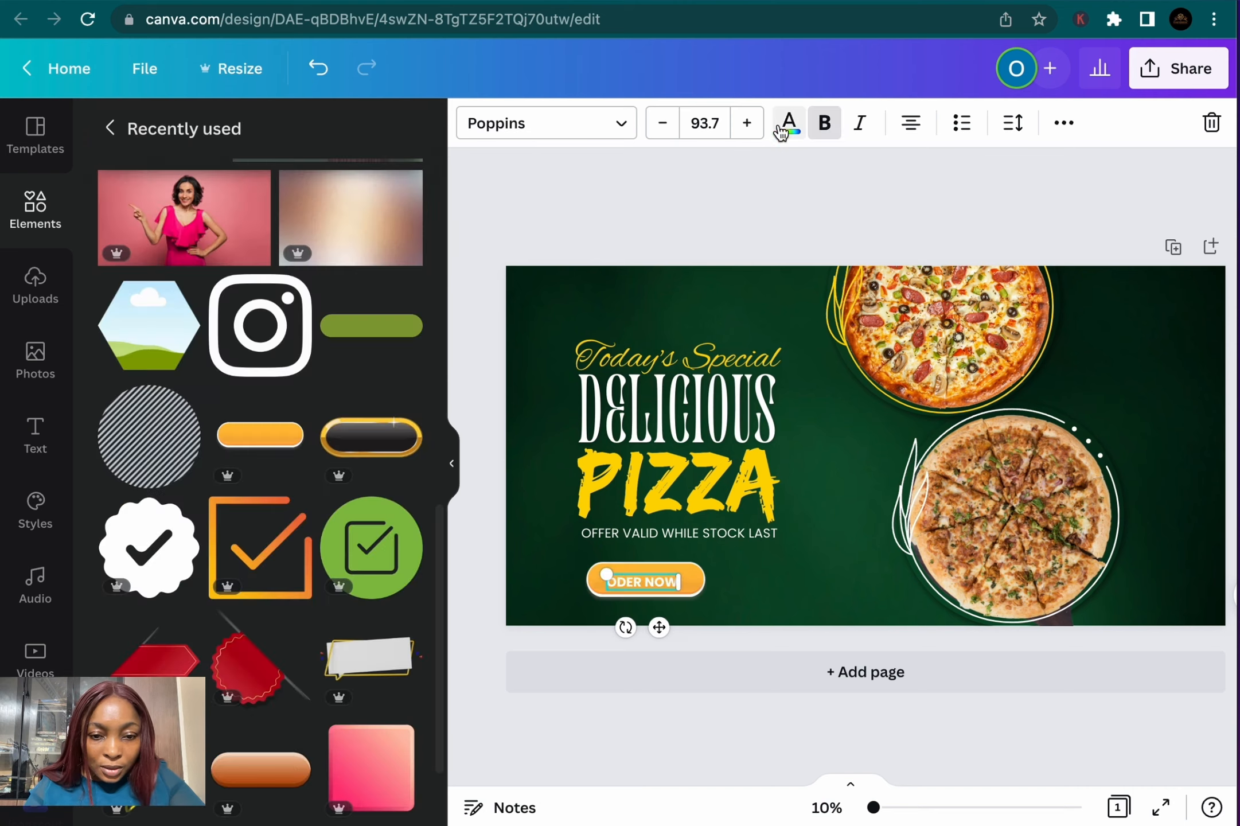
Colour the ODER NOW text on the orange button black
left_click(789, 124)
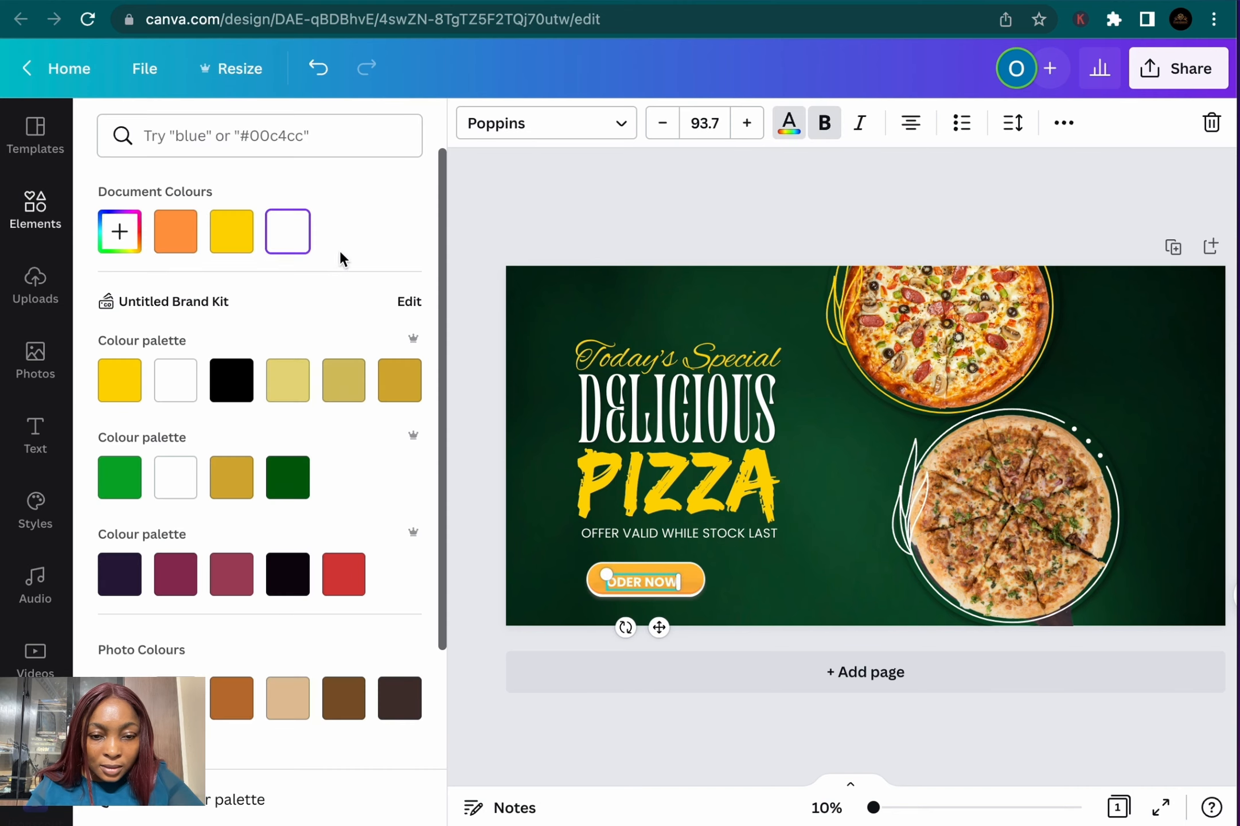
left_click(243, 368)
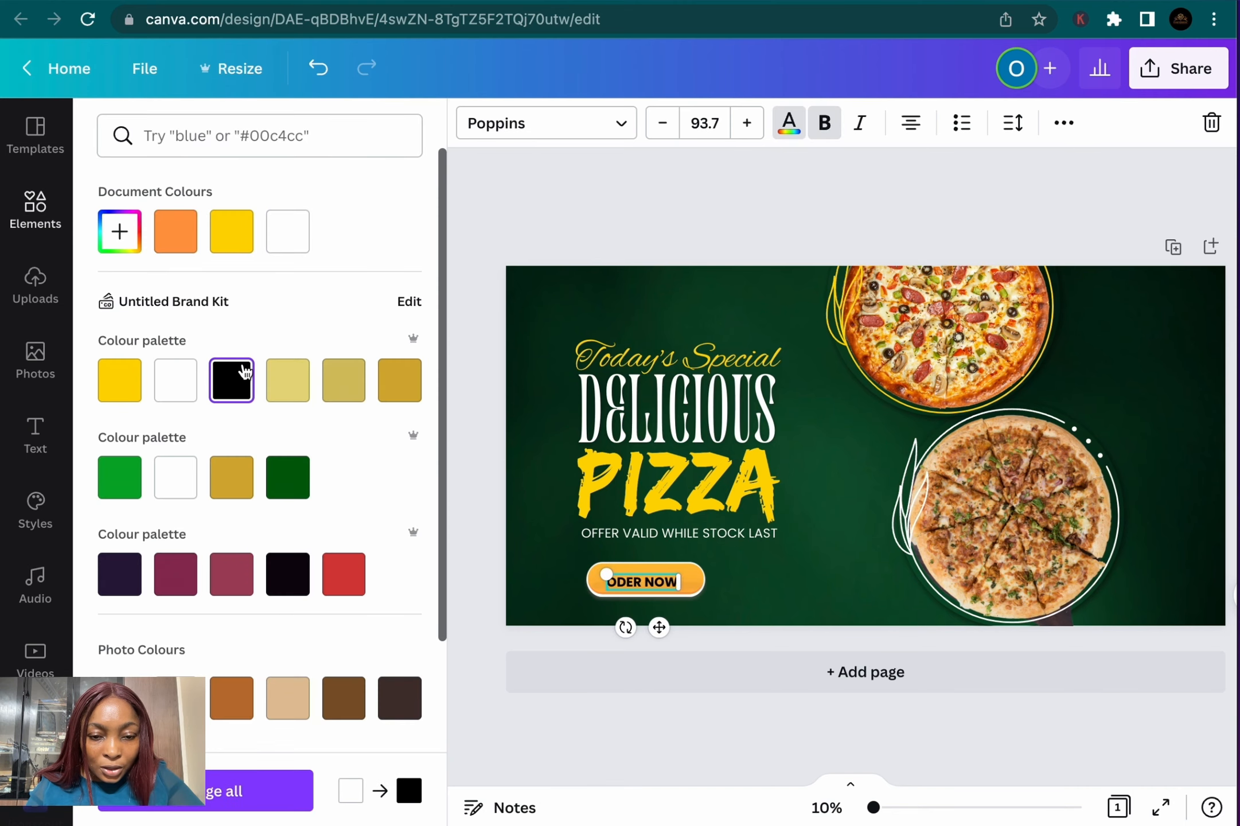
scroll(606, 335, "right", 1)
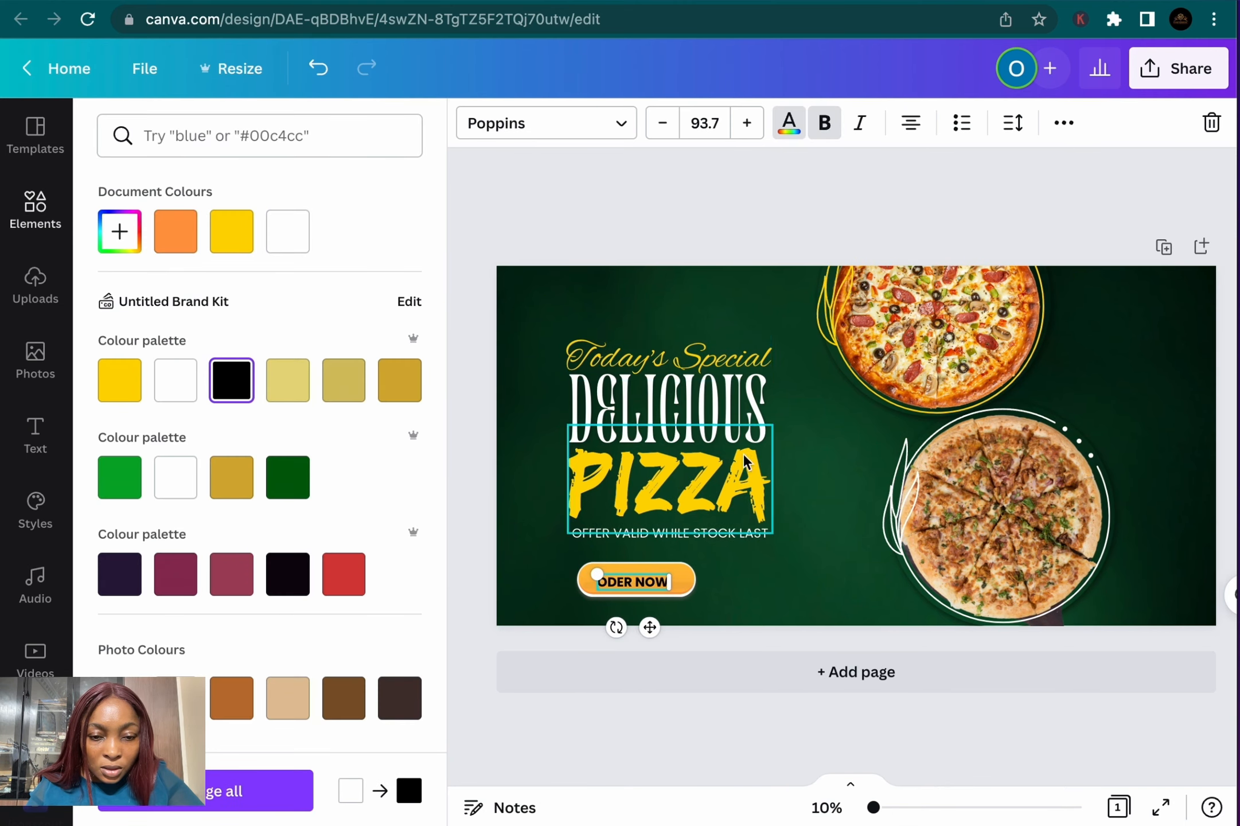
Set the button text to size 110 without bold, centre it on the orange button and correct it to "ORDER NOW"
left_click_drag(596, 573, 556, 547)
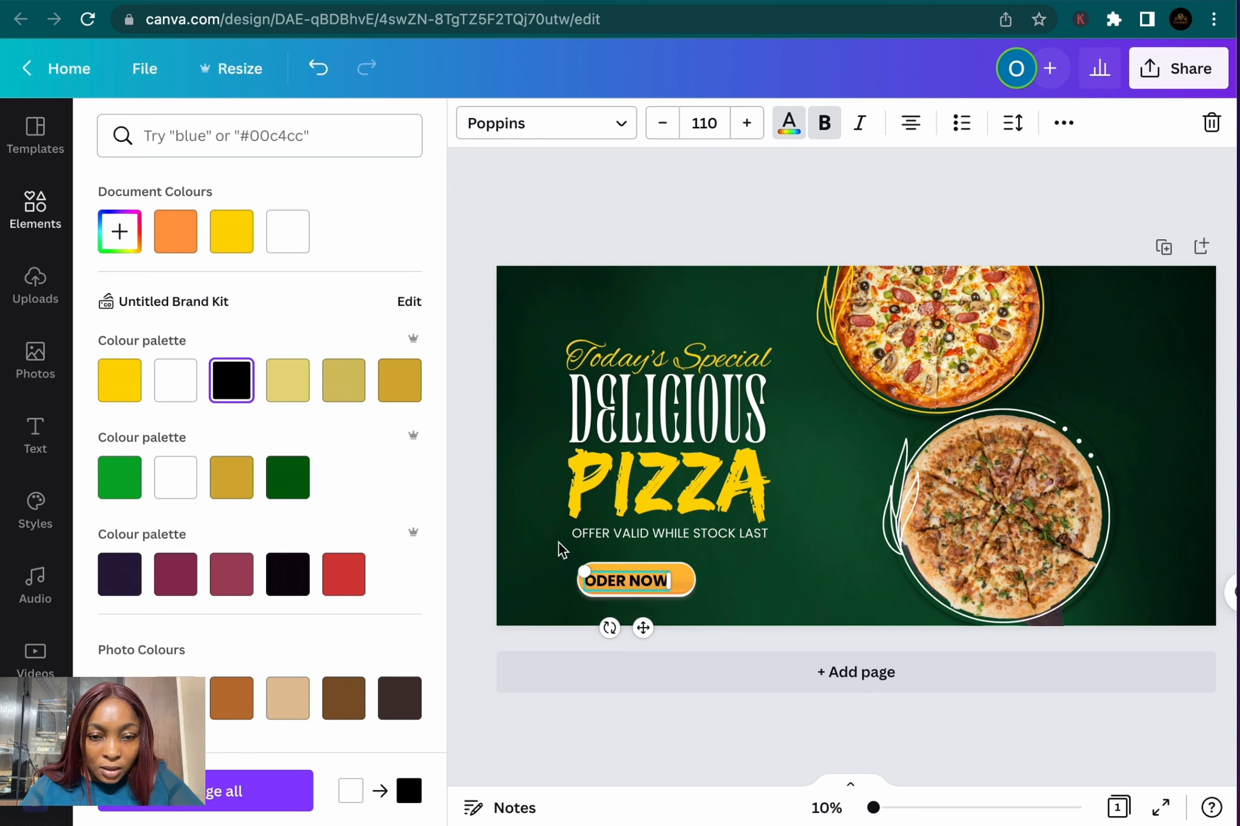
left_click_drag(617, 579, 631, 580)
left_click(827, 124)
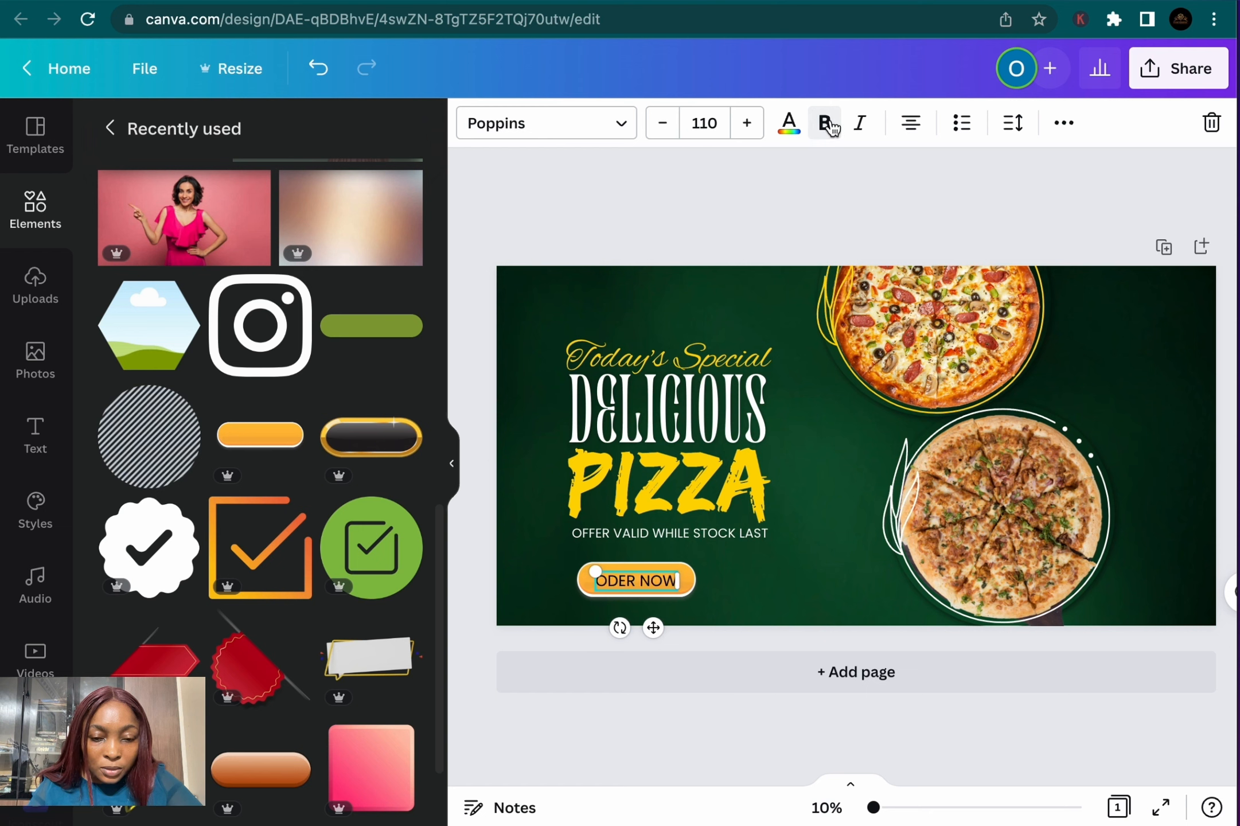
left_click(689, 304)
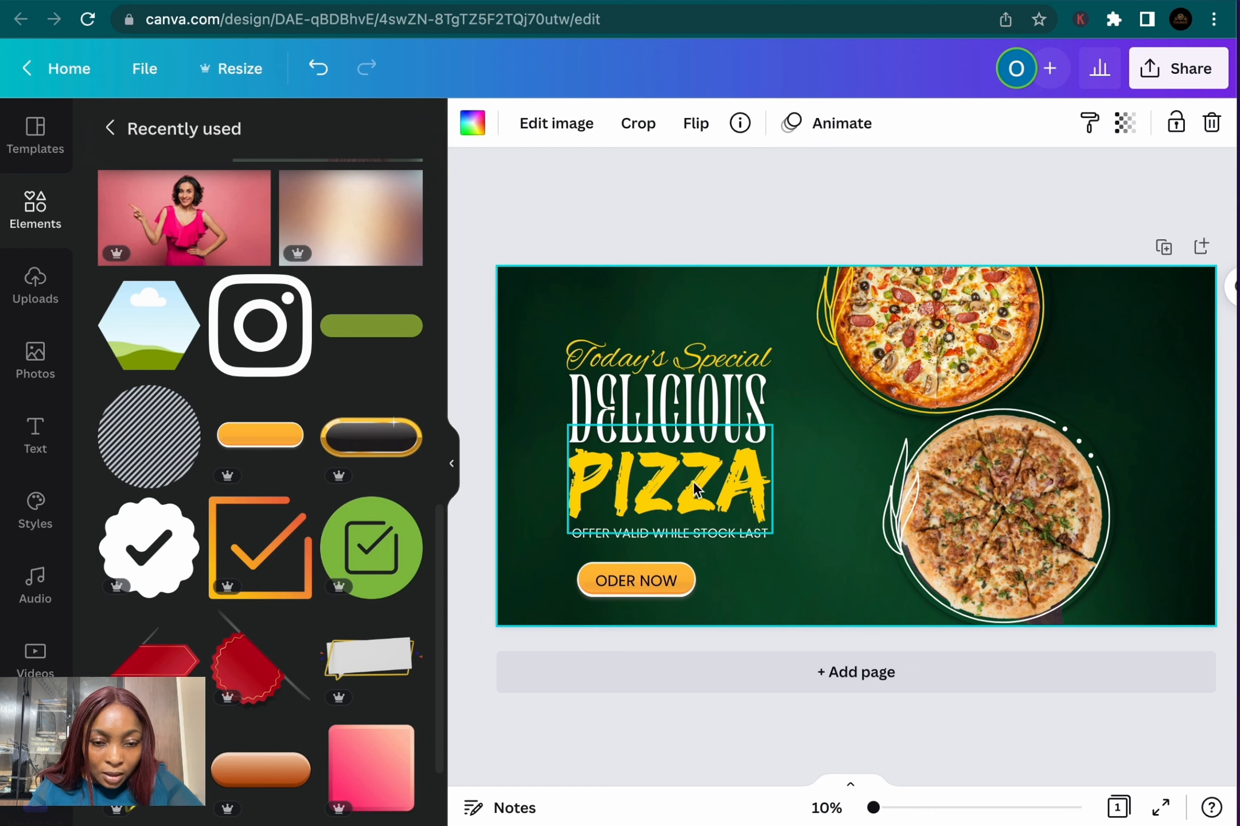
left_click(652, 583)
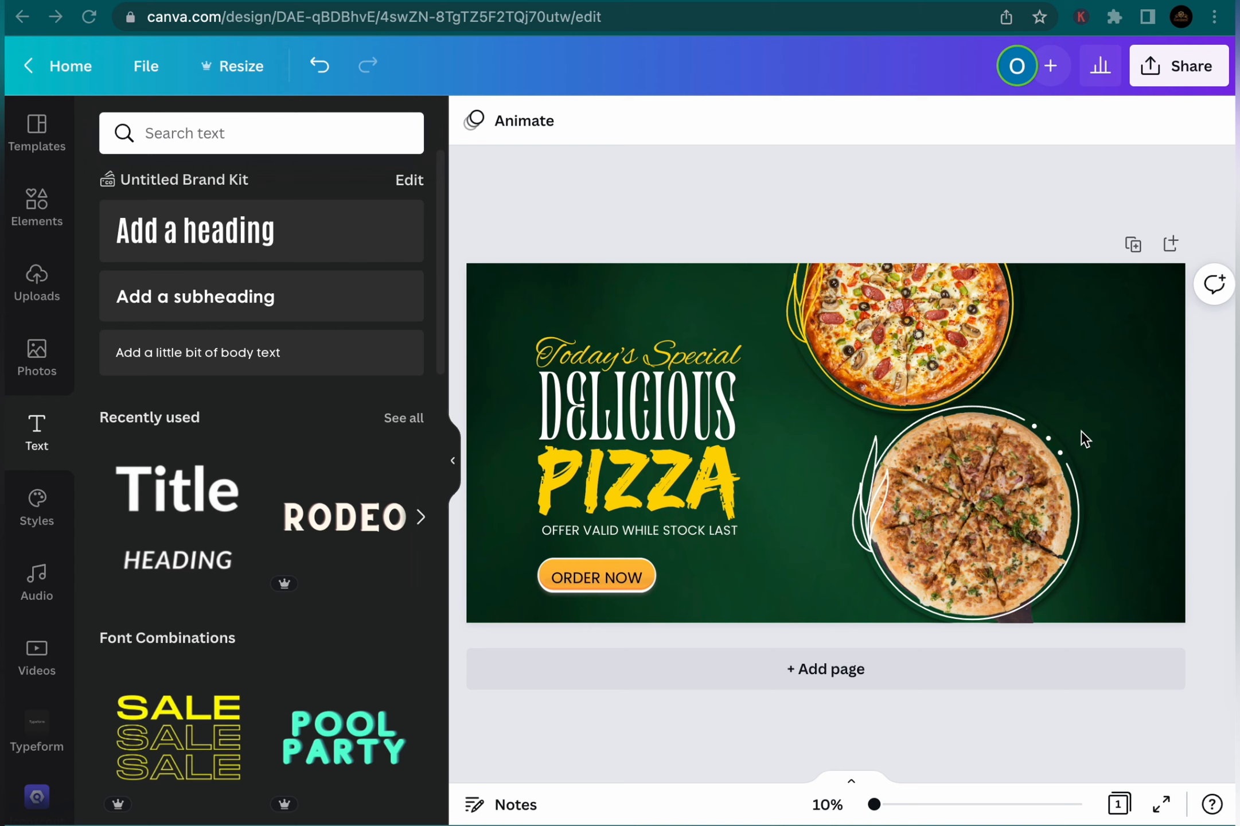
Add a subheading reading "SAVE" at size 147 between the order button and the lower pizza
left_click(240, 300)
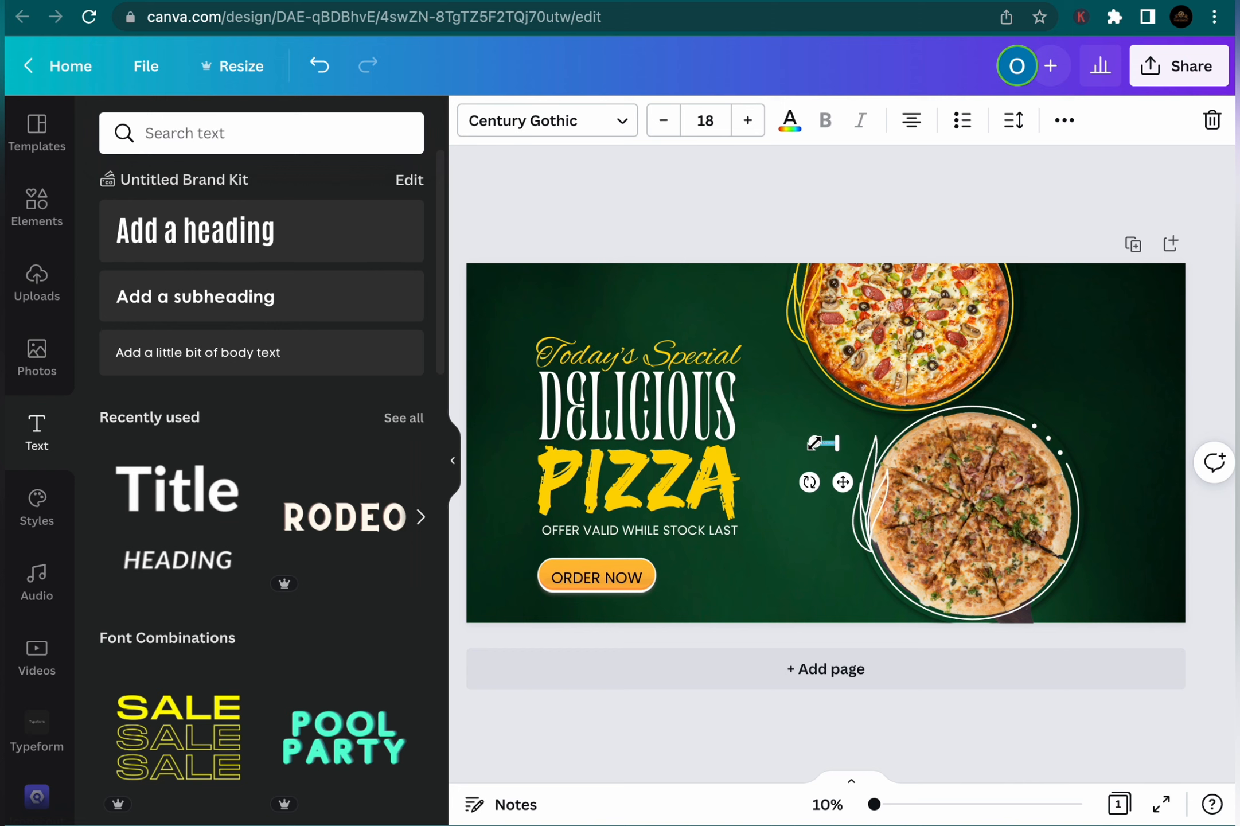
left_click_drag(813, 443, 653, 440)
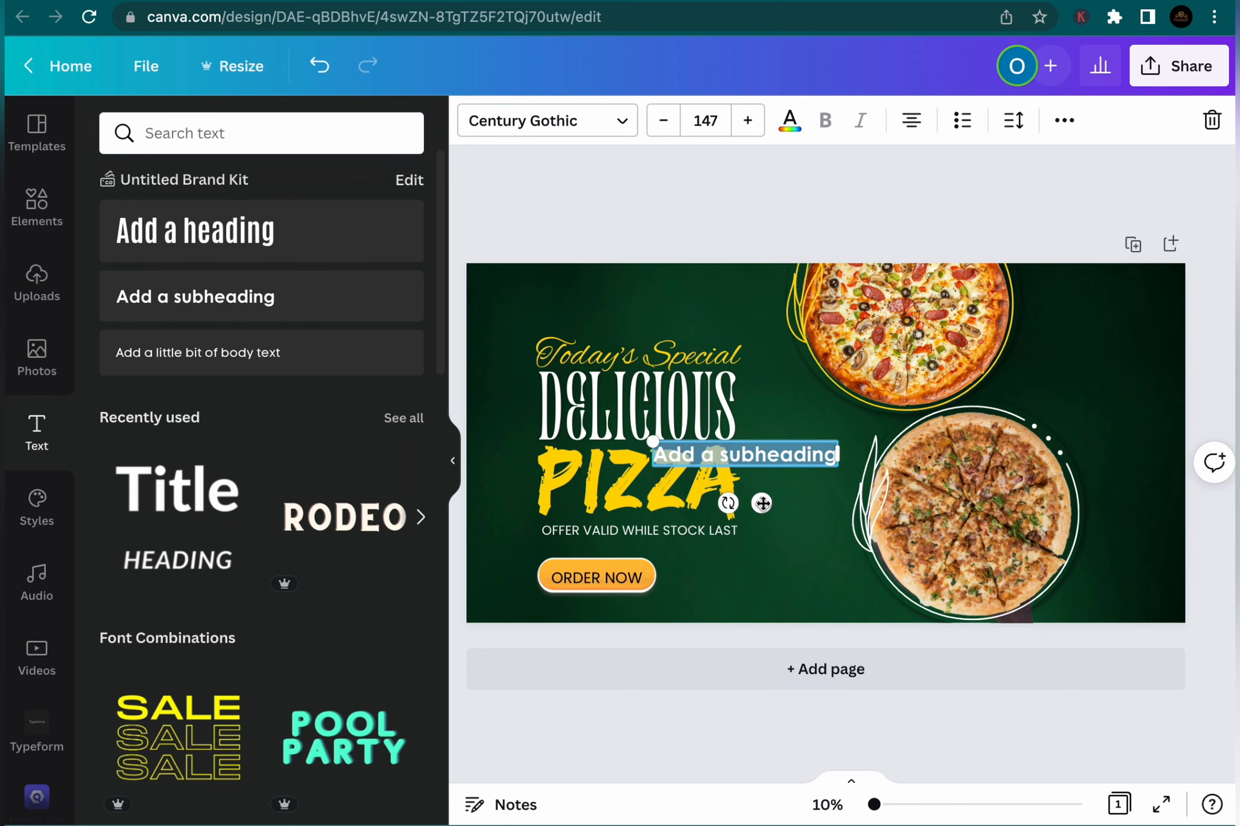
left_click_drag(761, 503, 802, 614)
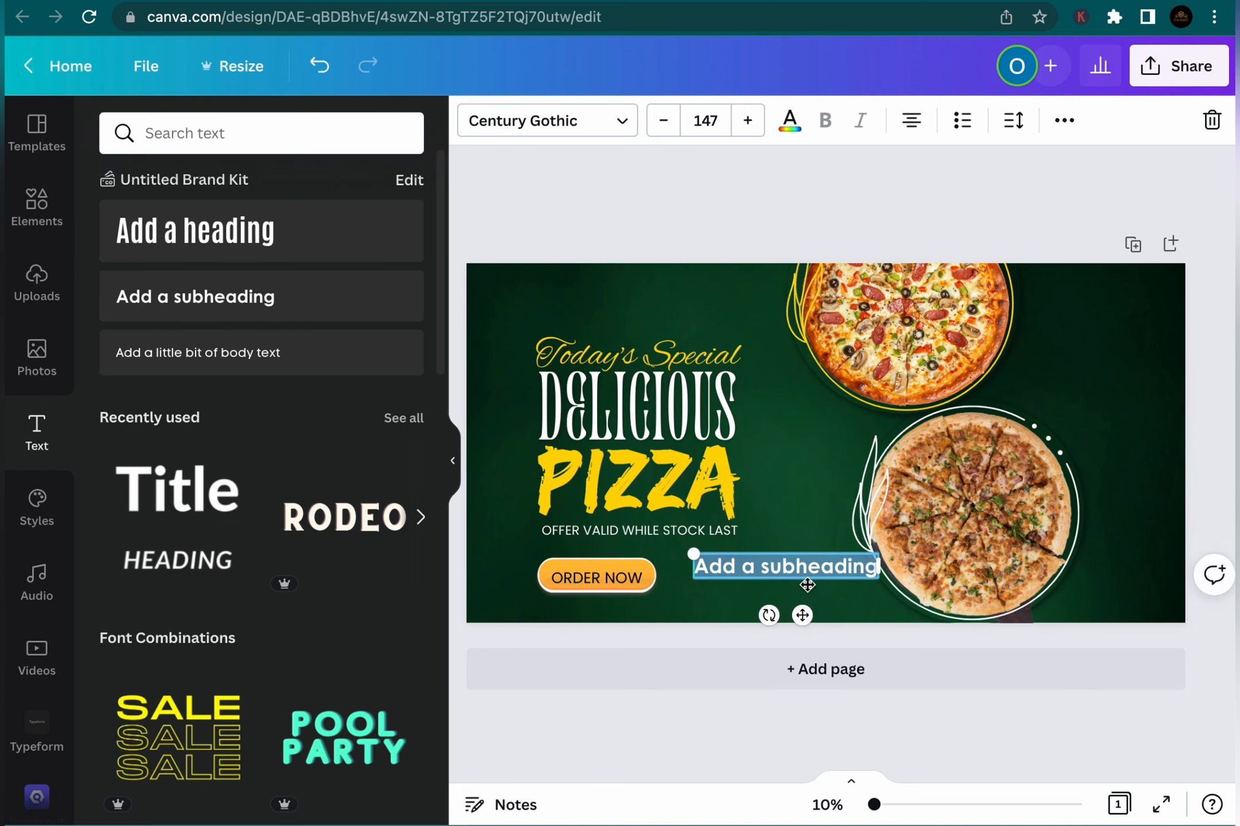
type("Sa")
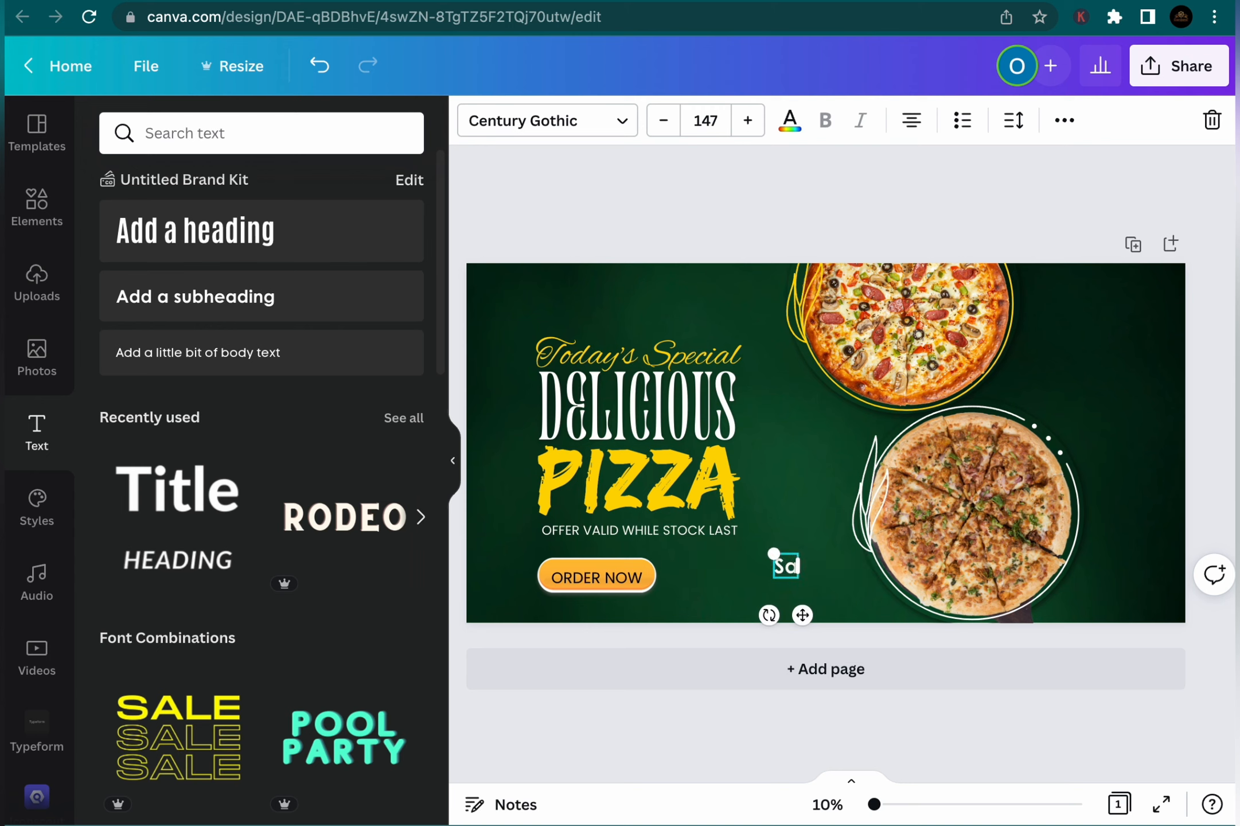
key("BackSpace")
type("AVE")
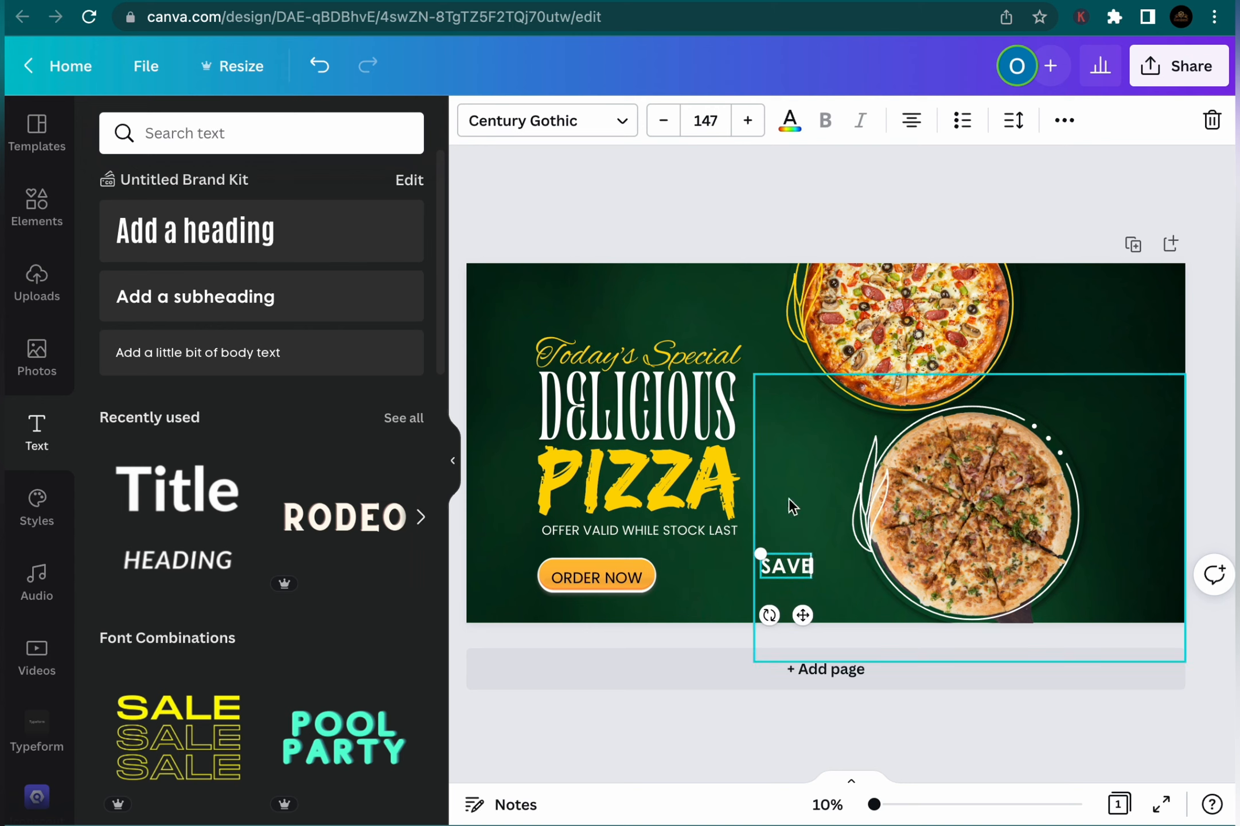
Change the font of the SAVE text to Edo
left_click(595, 132)
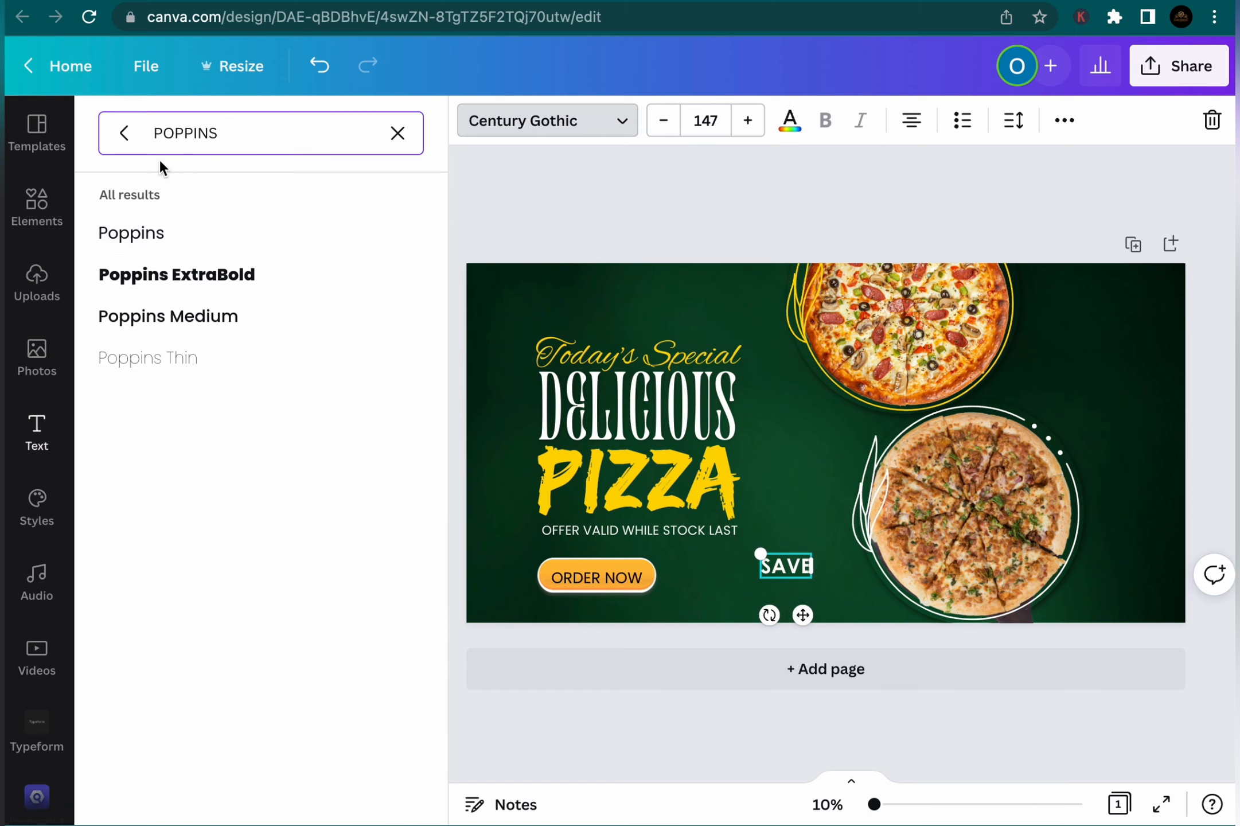
left_click(396, 133)
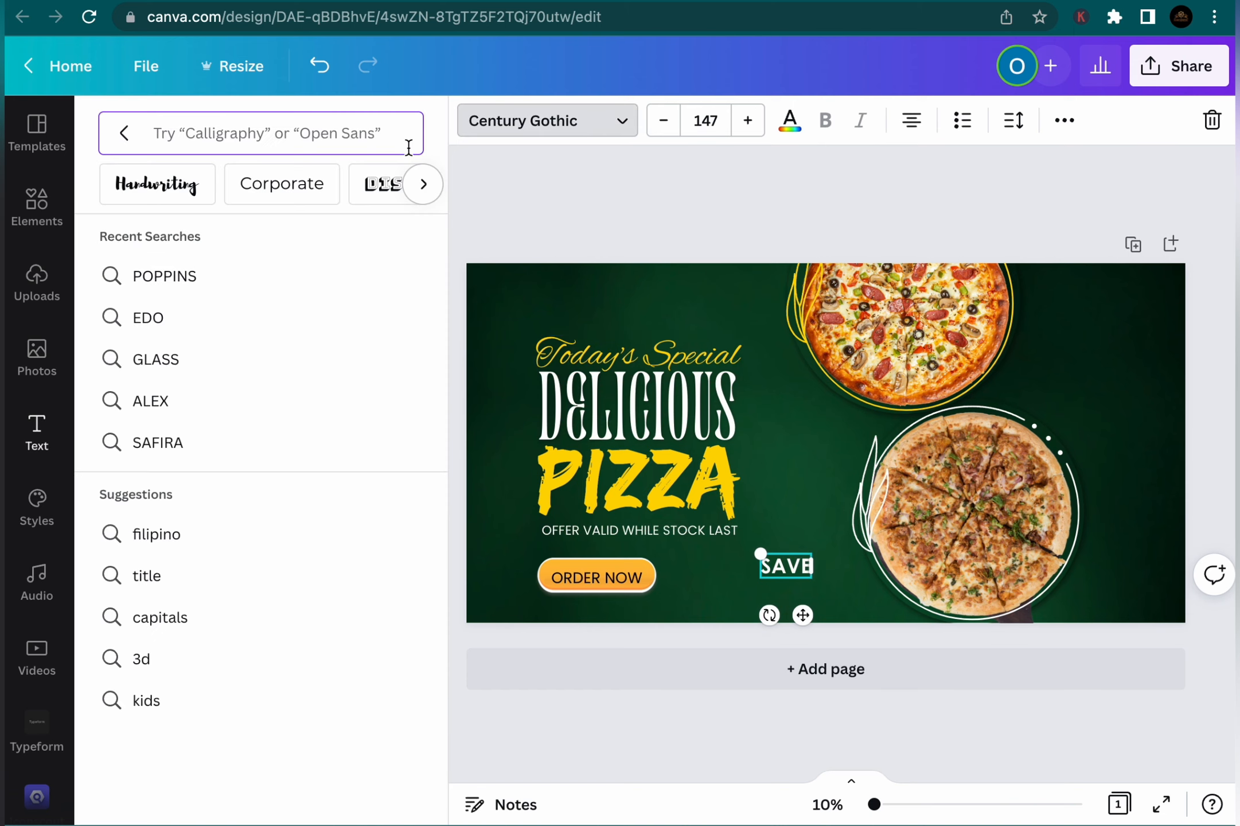
left_click(299, 334)
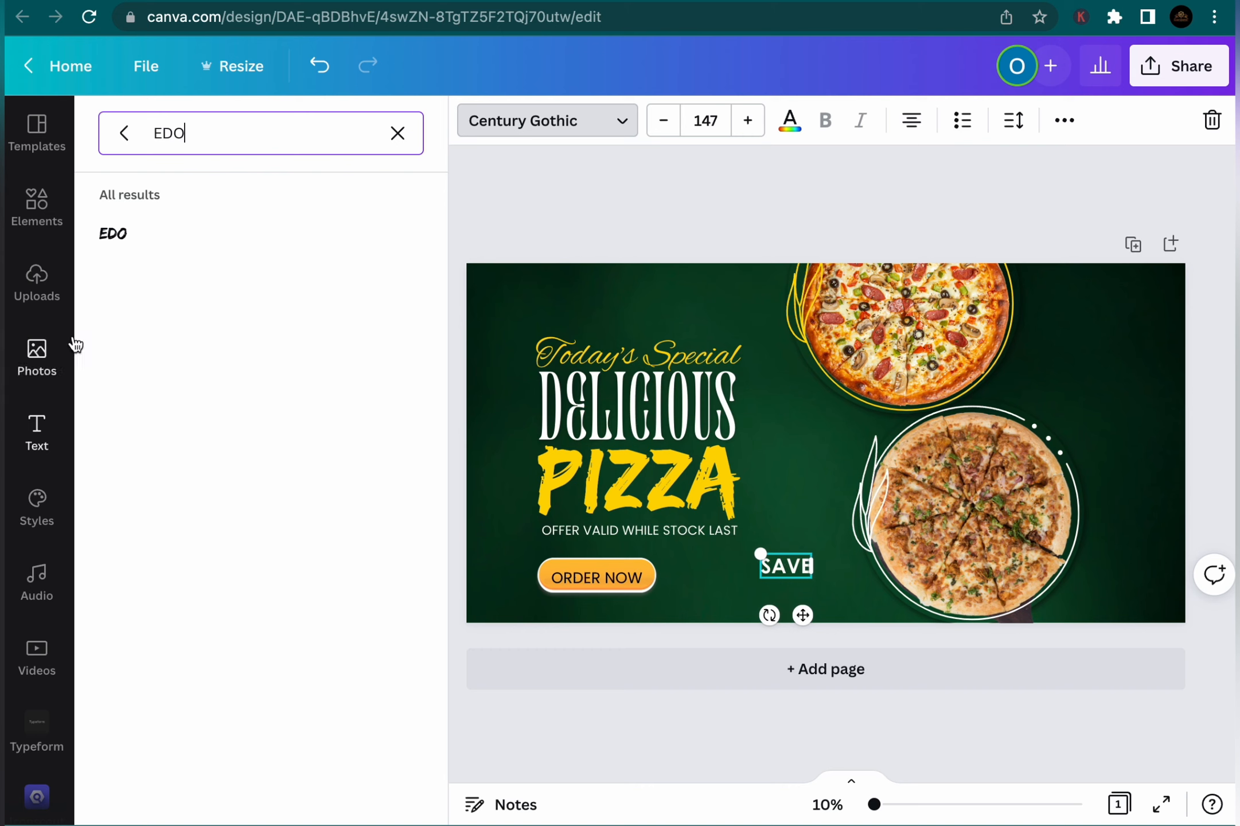
left_click(202, 245)
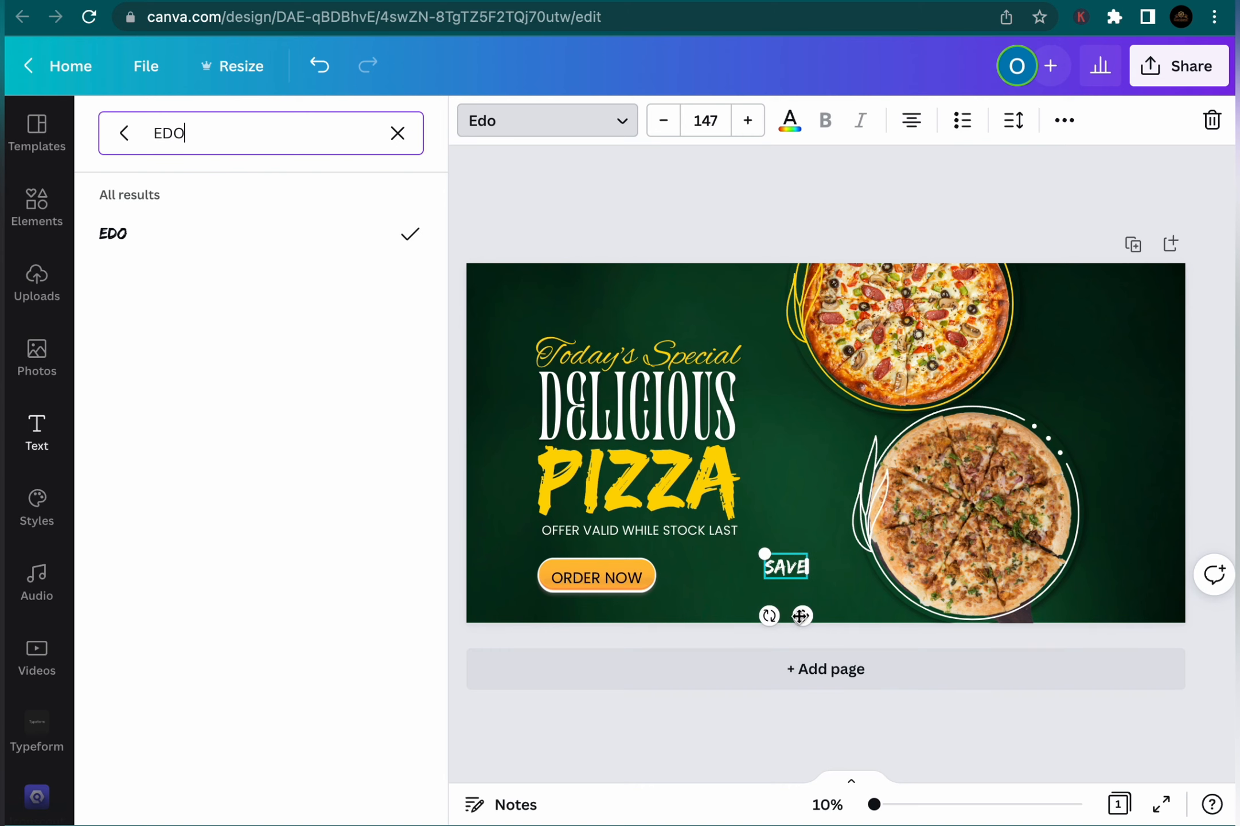
Move the SAVE text into the empty area right of the upper pizza and reduce its size to 103
left_click_drag(802, 615, 1116, 383)
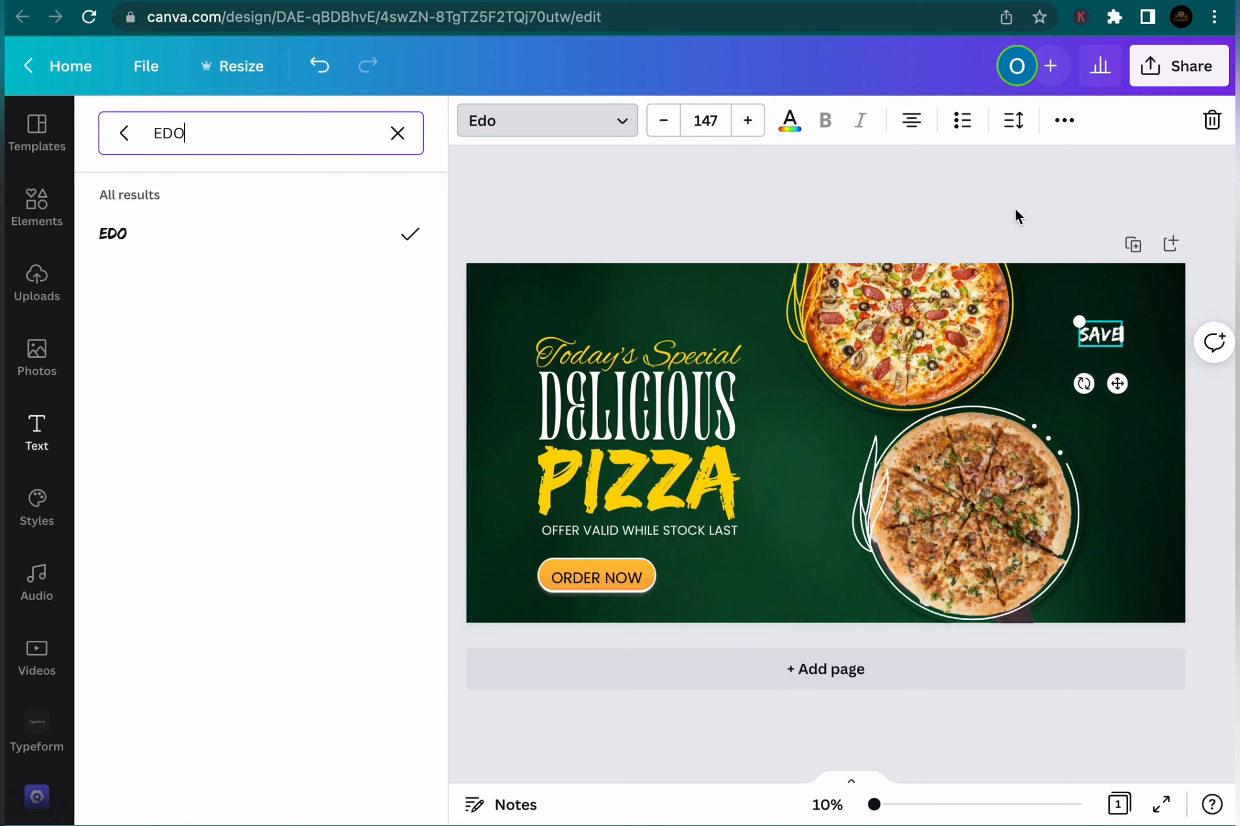
left_click_drag(1080, 322, 1091, 321)
left_click(1150, 381)
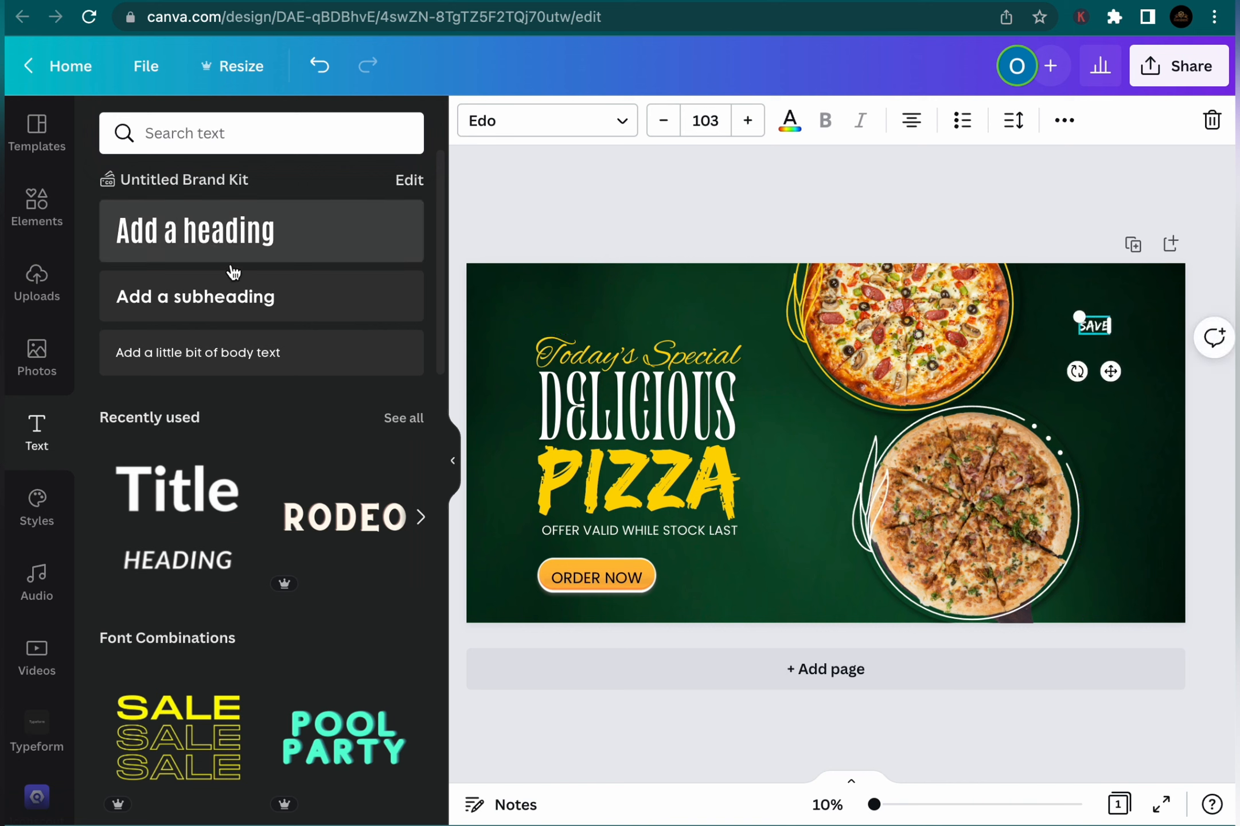
Add a heading reading "25%" at size 187, narrow its text box and place it beneath SAVE
left_click(238, 232)
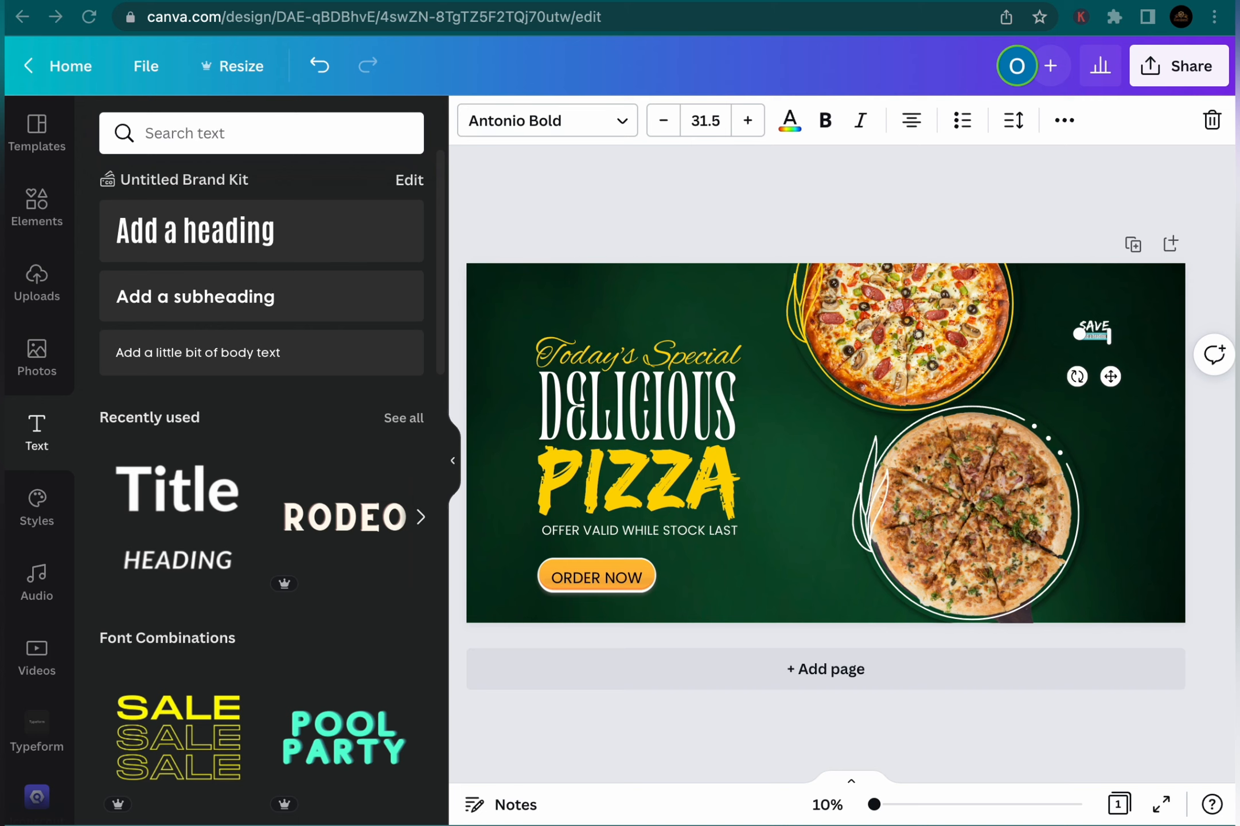
type("25%")
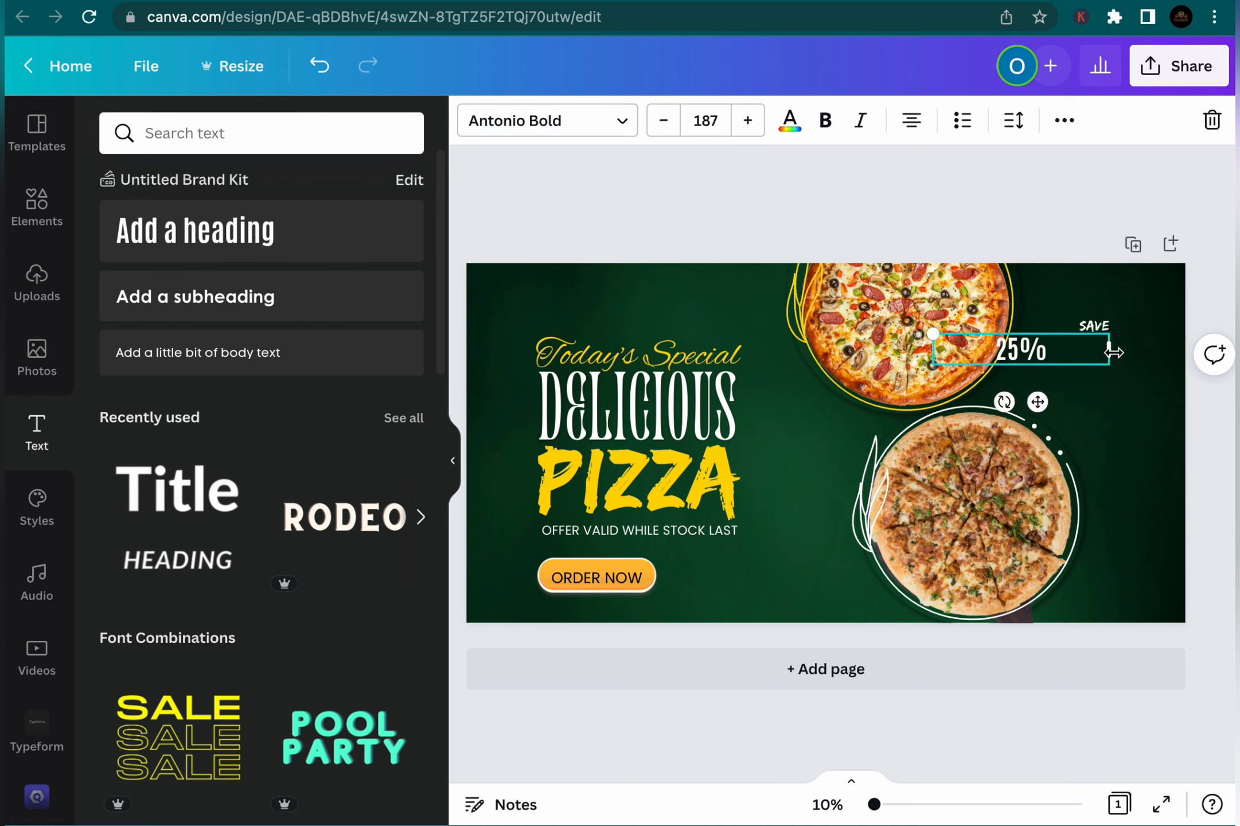
left_click_drag(1108, 349, 1065, 318)
left_click(1063, 363)
Enlarge SAVE to size 140, reduce 25% to size 156 and align 25% closely beneath SAVE
left_click(1093, 325)
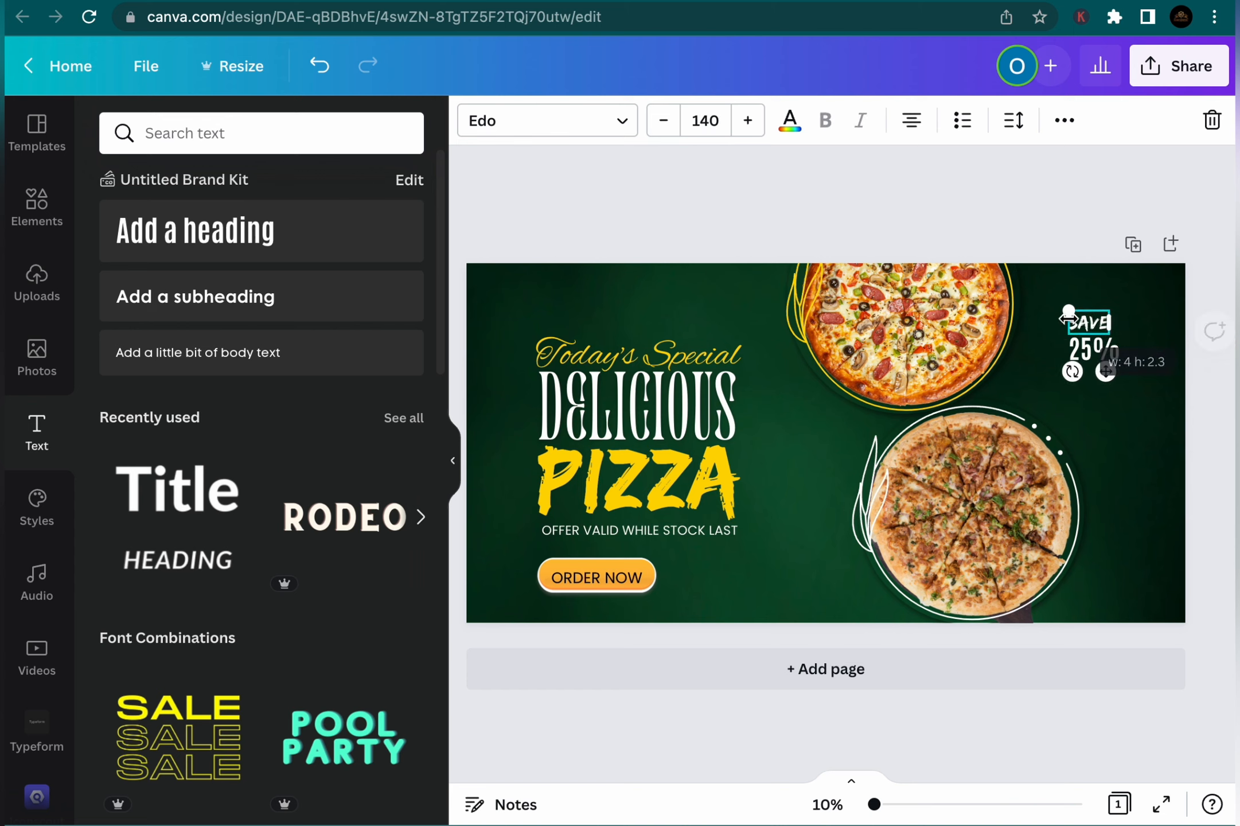
left_click(1141, 337)
left_click(1105, 358)
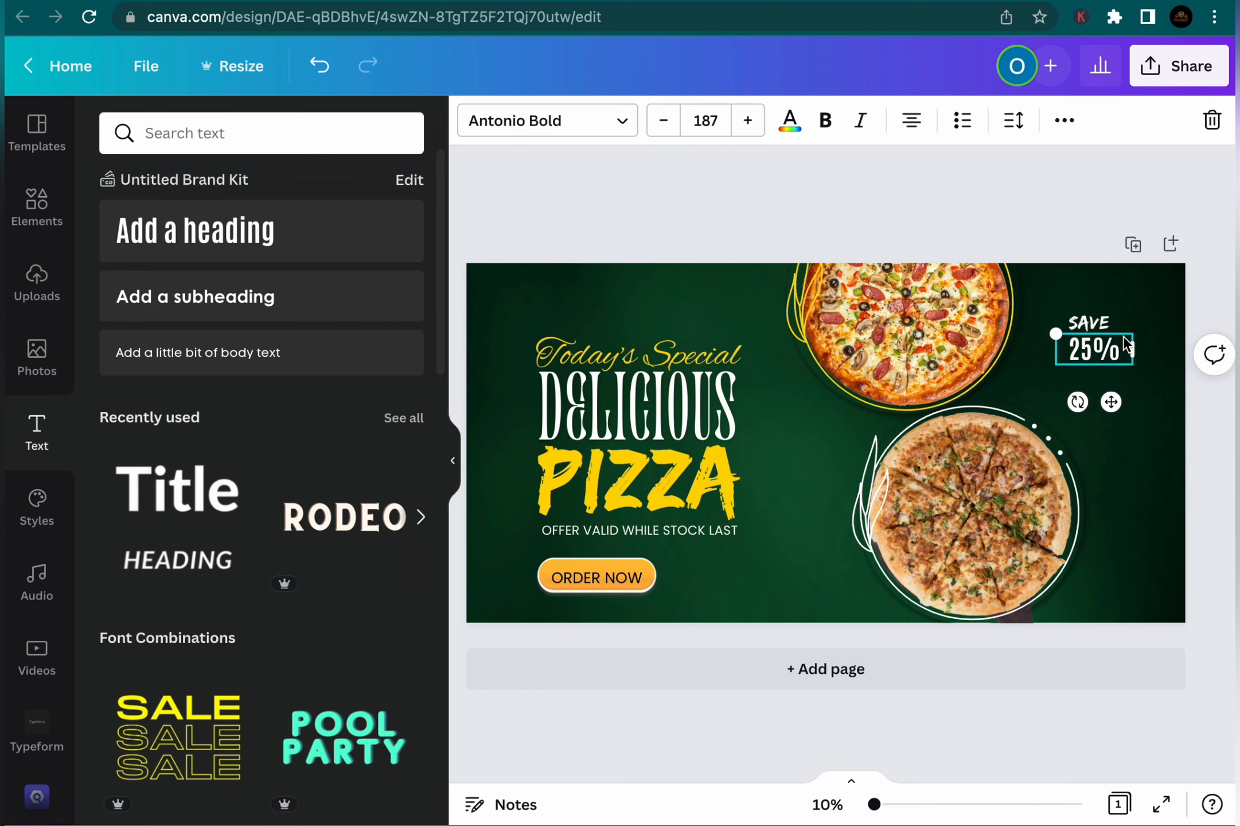
left_click_drag(1055, 336, 1068, 339)
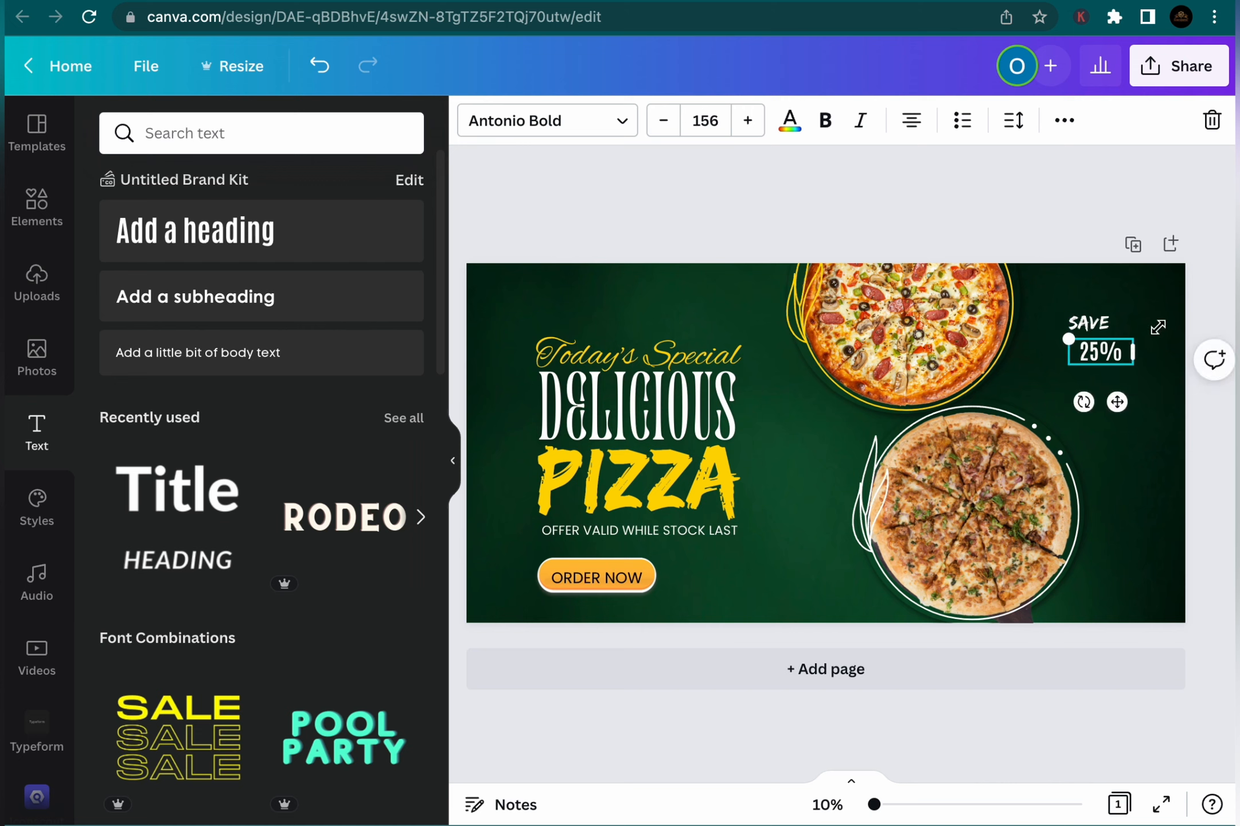
left_click(1115, 428)
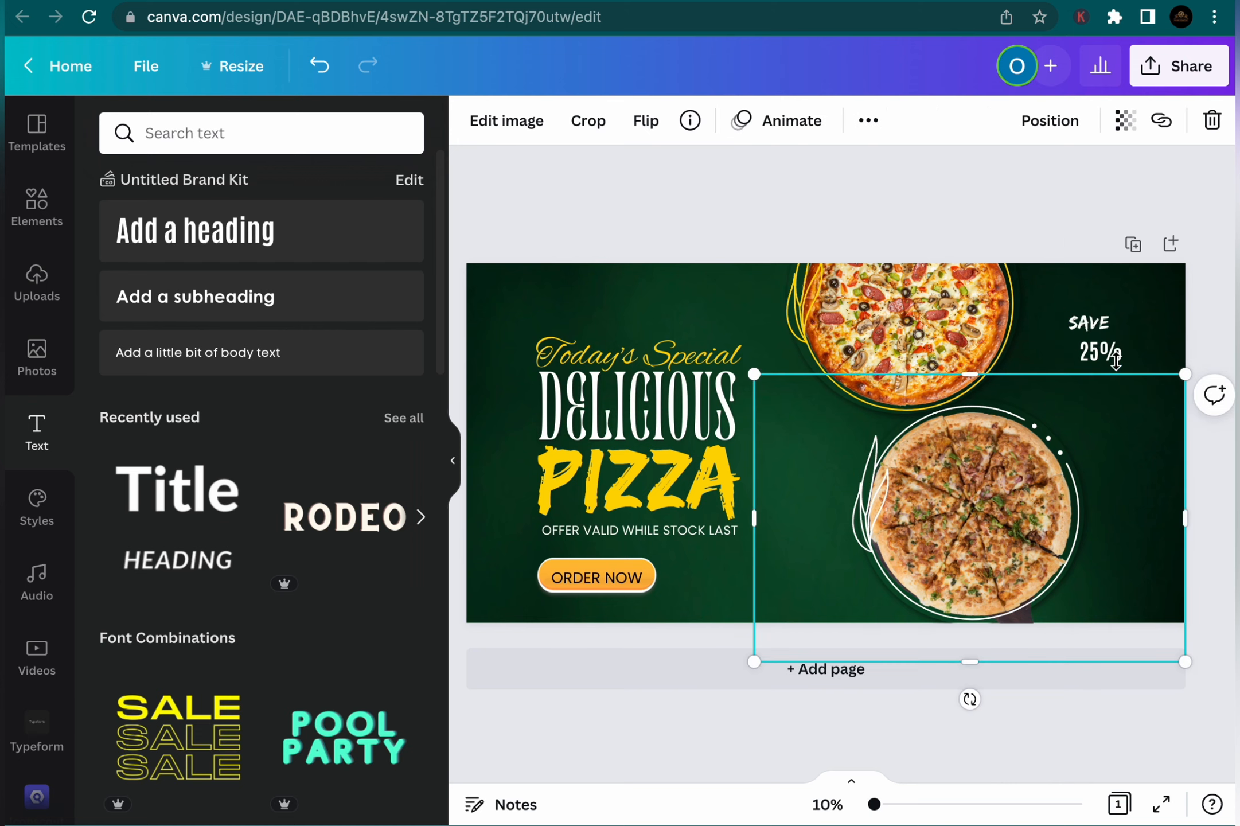
left_click(1064, 324)
left_click_drag(1094, 350, 1083, 345)
Duplicate the SAVE and 25% texts and stack the copies to the right of the lower pizza
left_click(1089, 324)
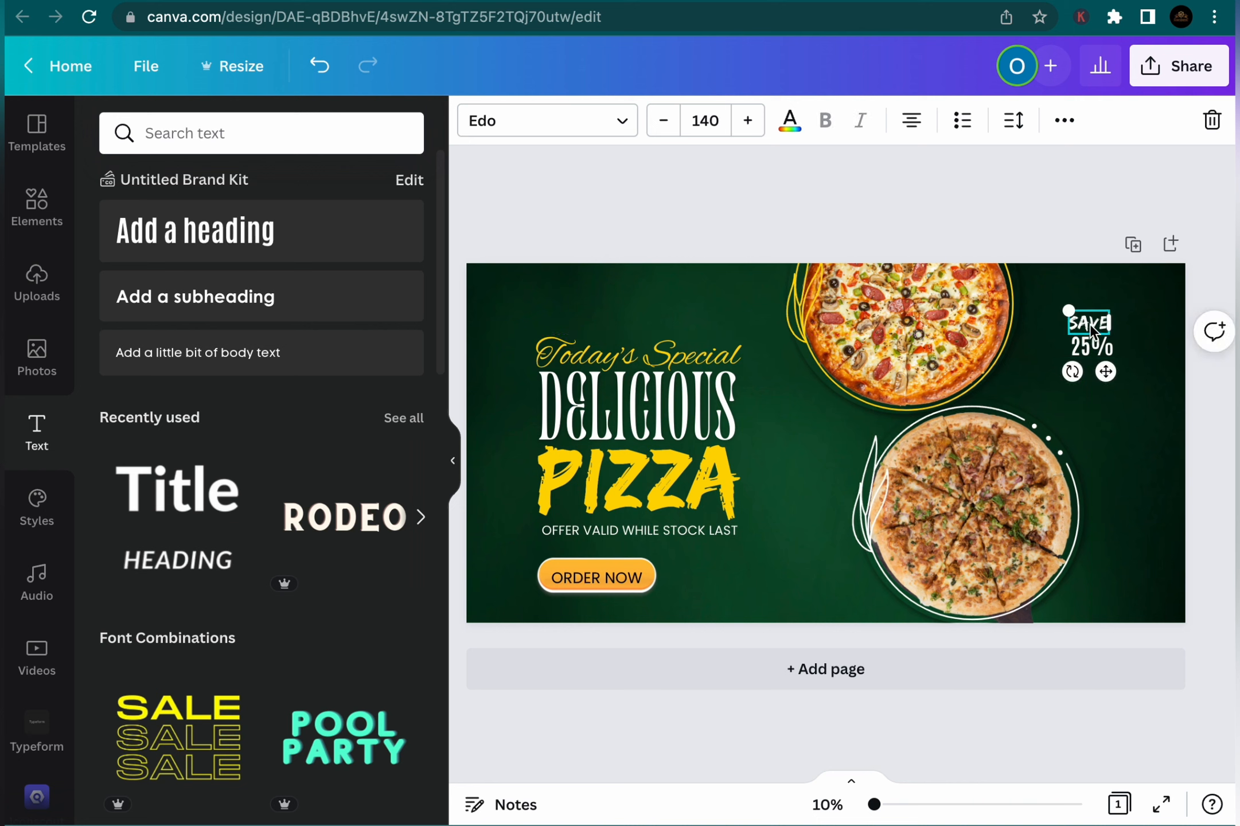
key("super+d")
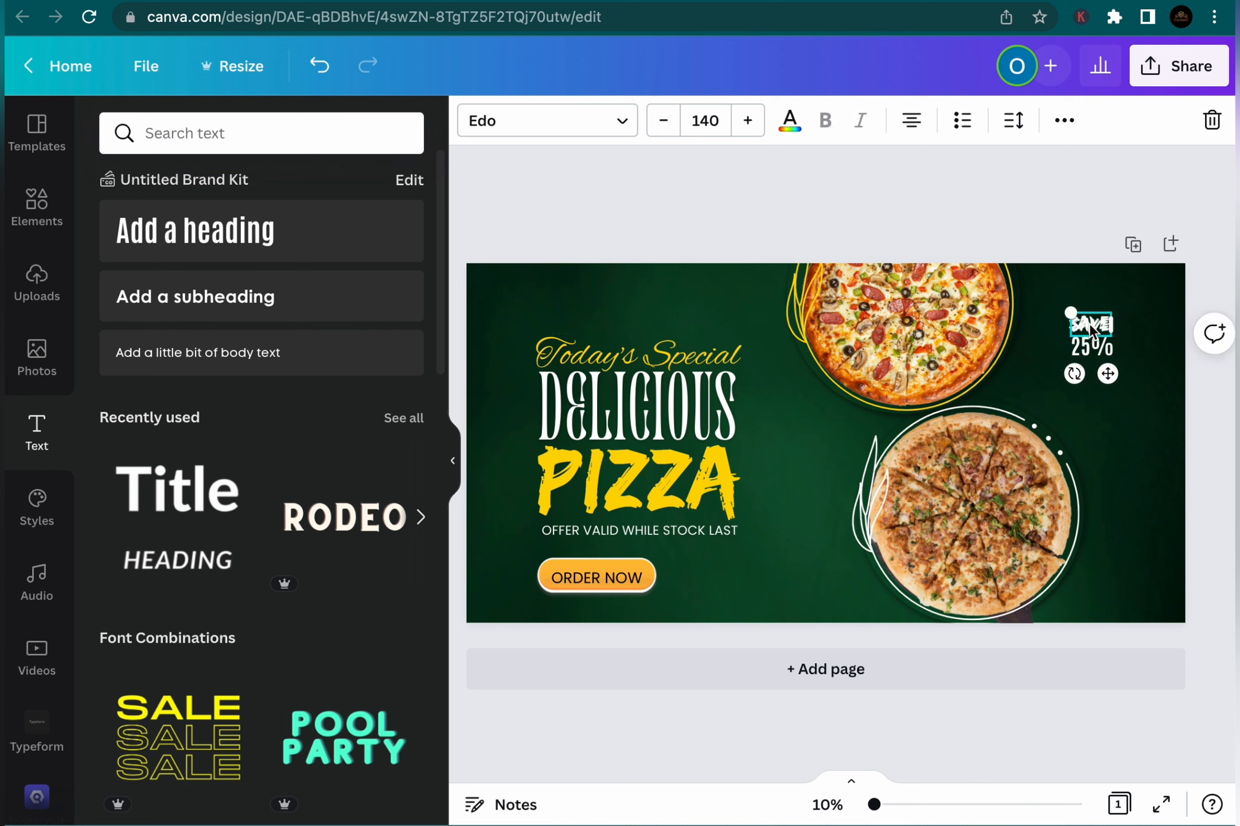
left_click_drag(1089, 322, 1130, 457)
left_click(1095, 347)
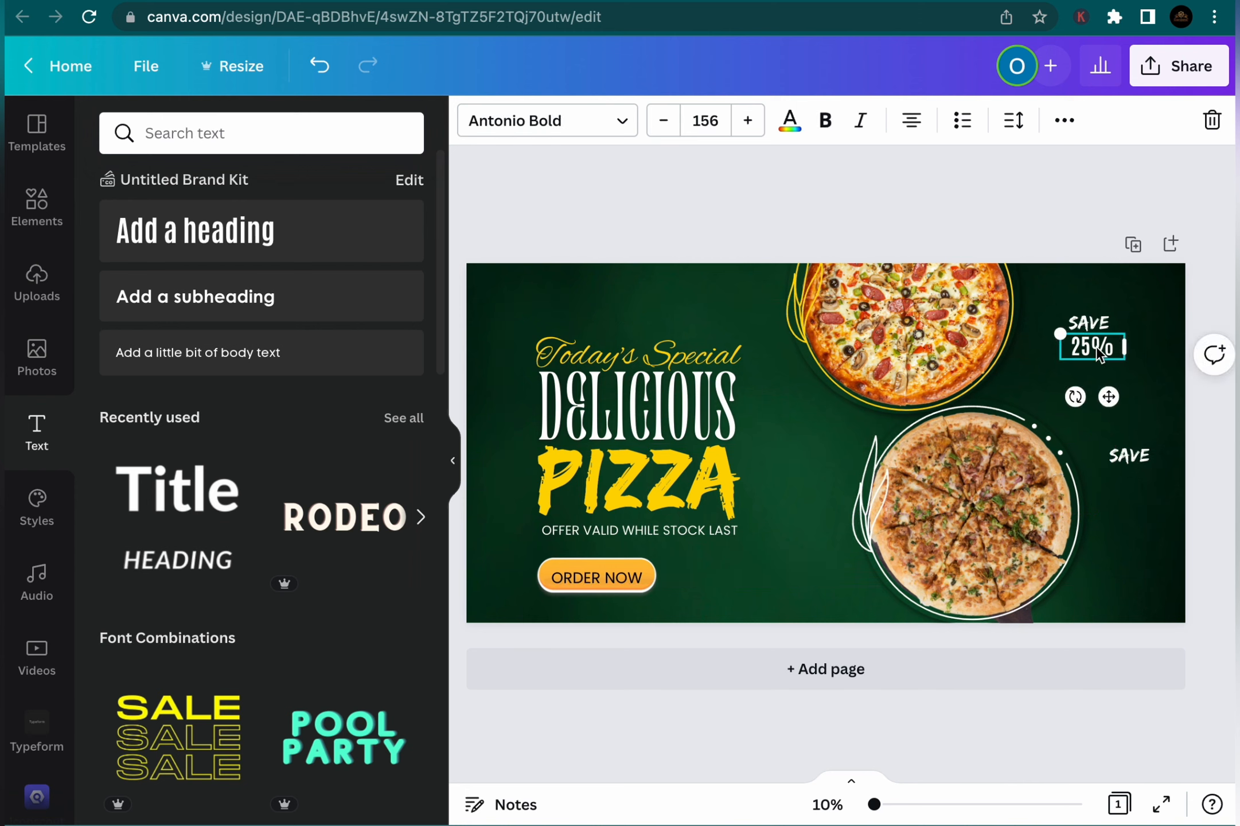
key("super+d")
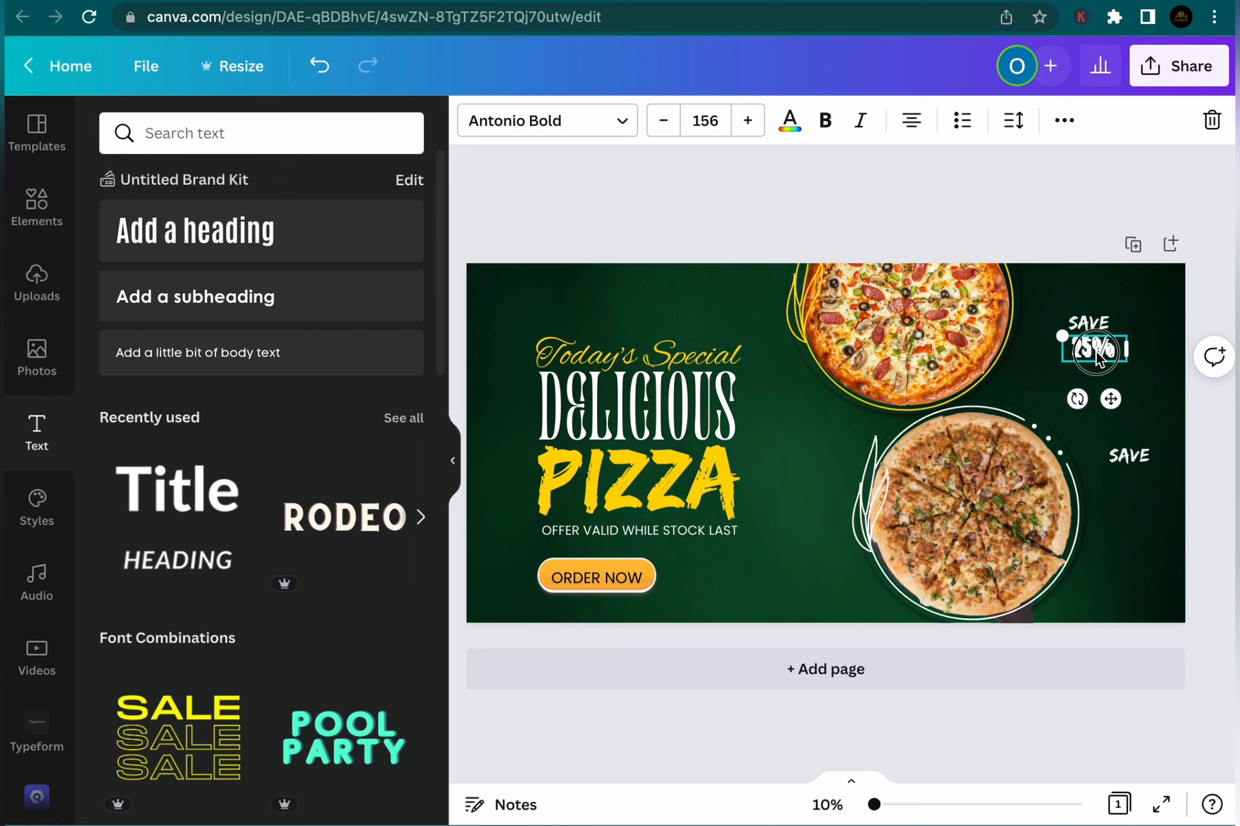
left_click_drag(1096, 345, 1138, 484)
Change the duplicated percentage beside the lower pizza to "50%"
double_click(1131, 483)
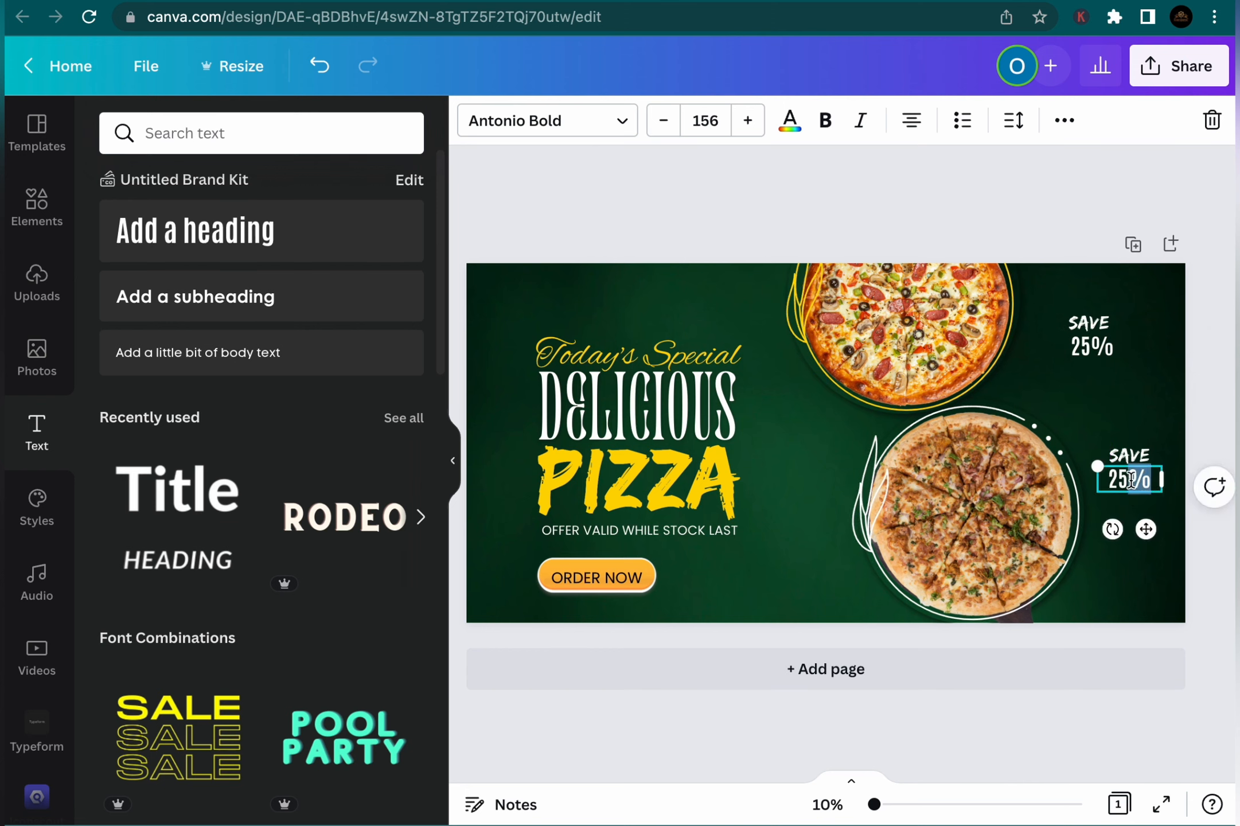
left_click(1128, 481)
key("BackSpace")
key("BackSpace")
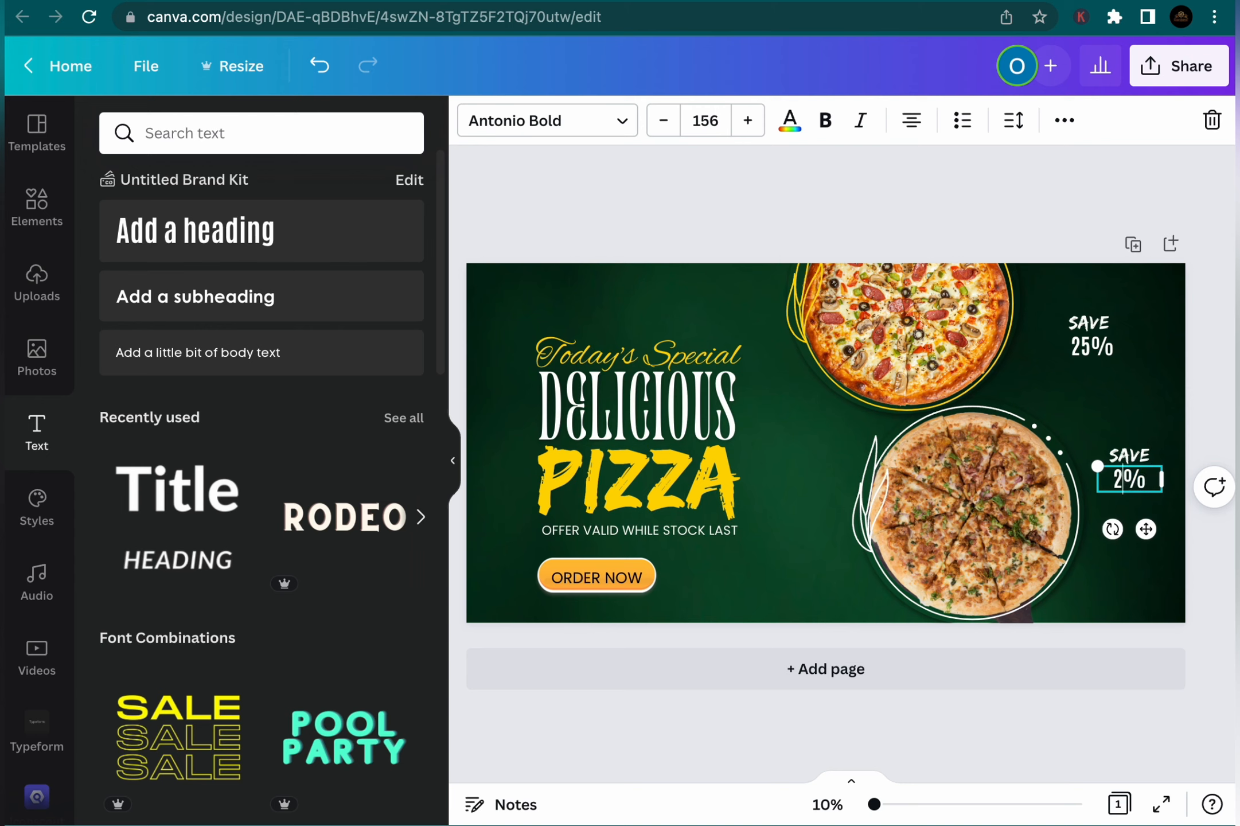
type("50")
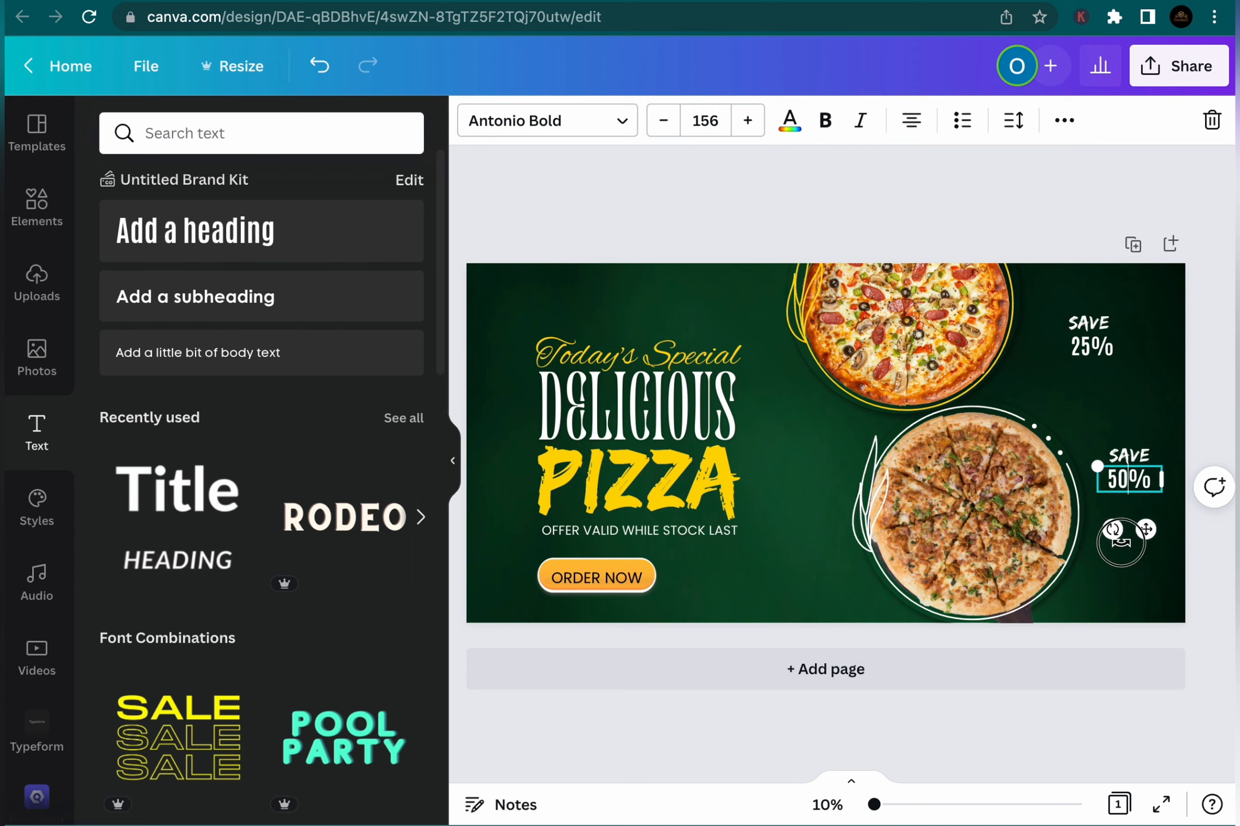
left_click(1087, 422)
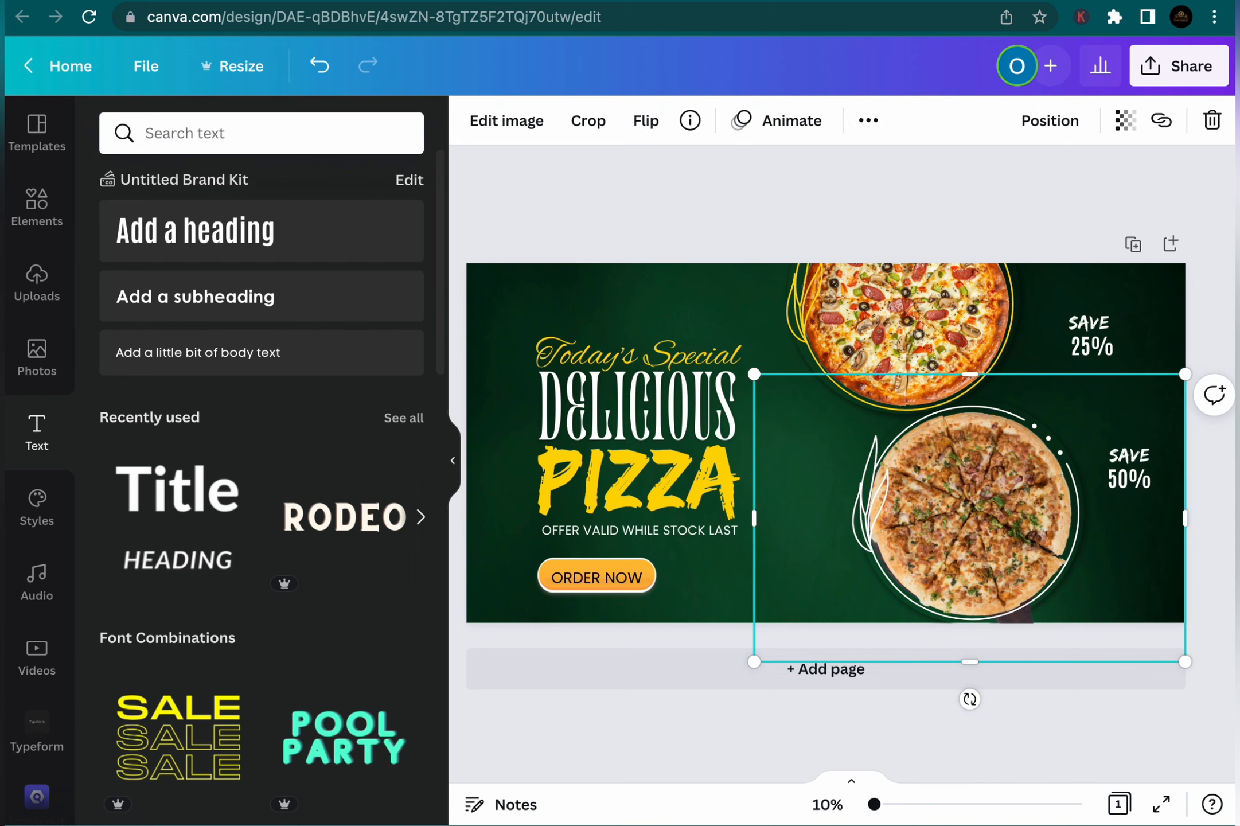
Add the hand-drawn speech bubble outline and the curved arrow from the recently used elements to the banner
left_click(33, 201)
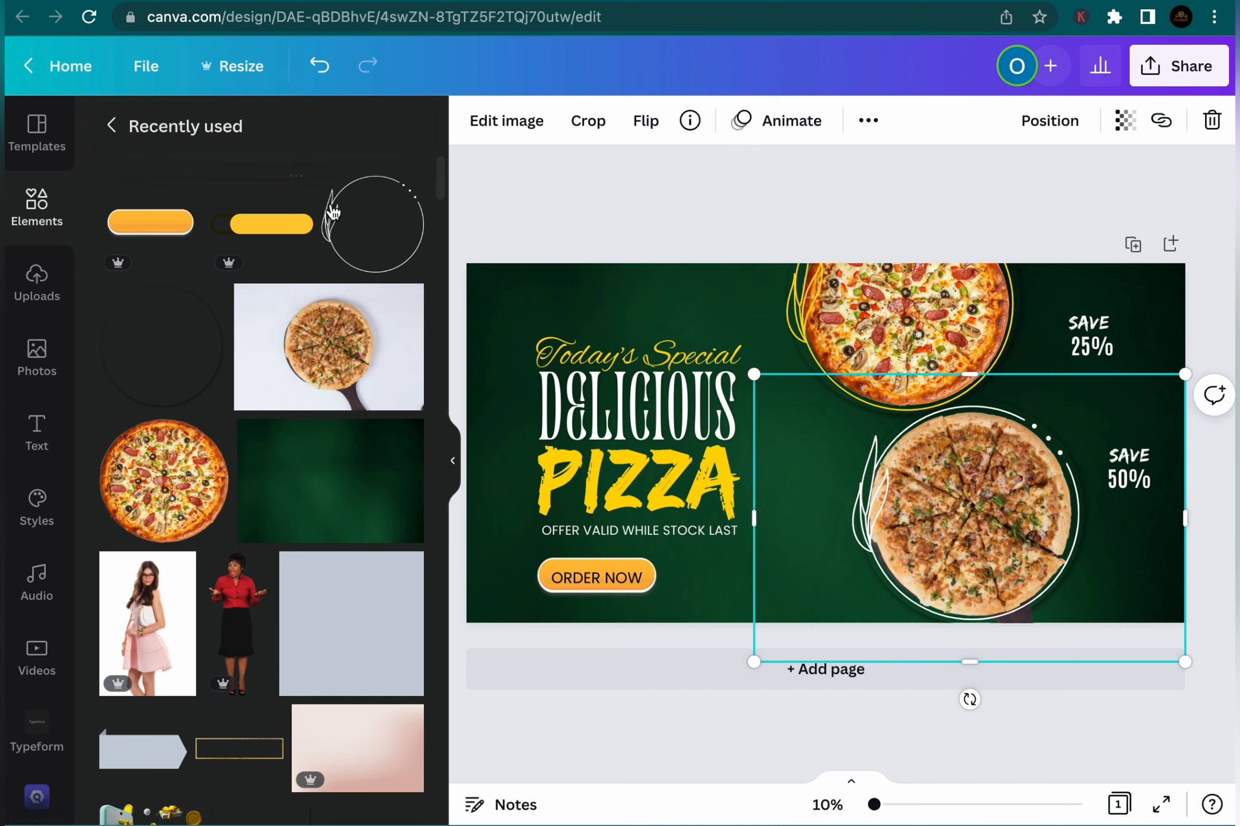
scroll(352, 321, "down", 8)
scroll(354, 322, "down", 3)
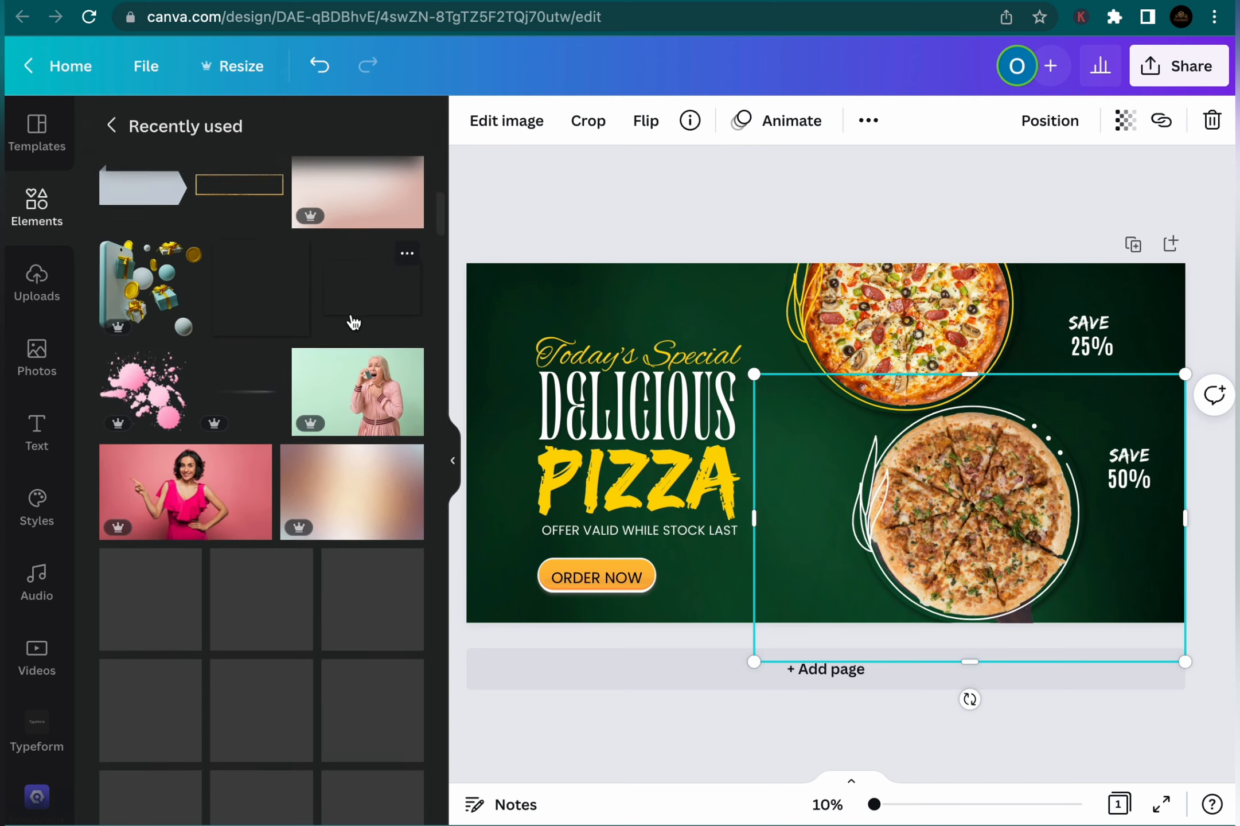
scroll(354, 322, "down", 10)
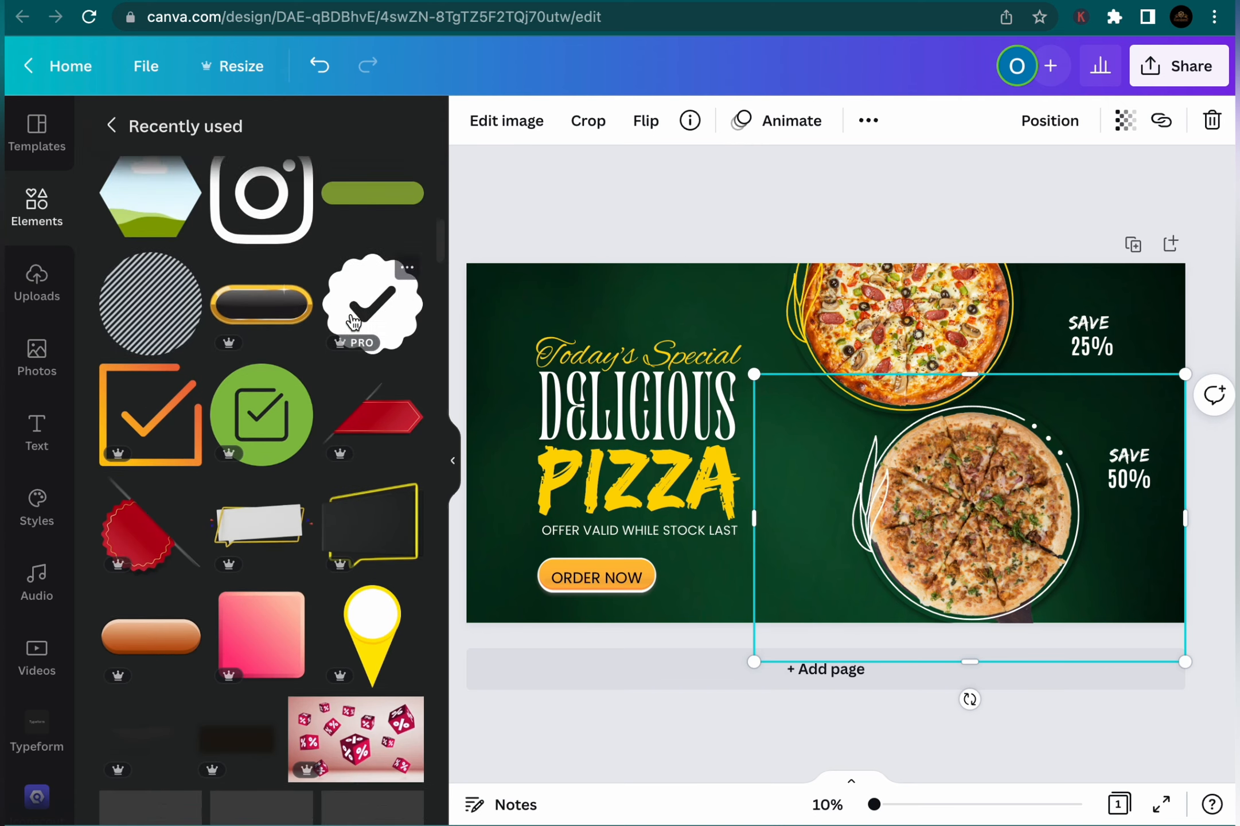
scroll(354, 322, "down", 5)
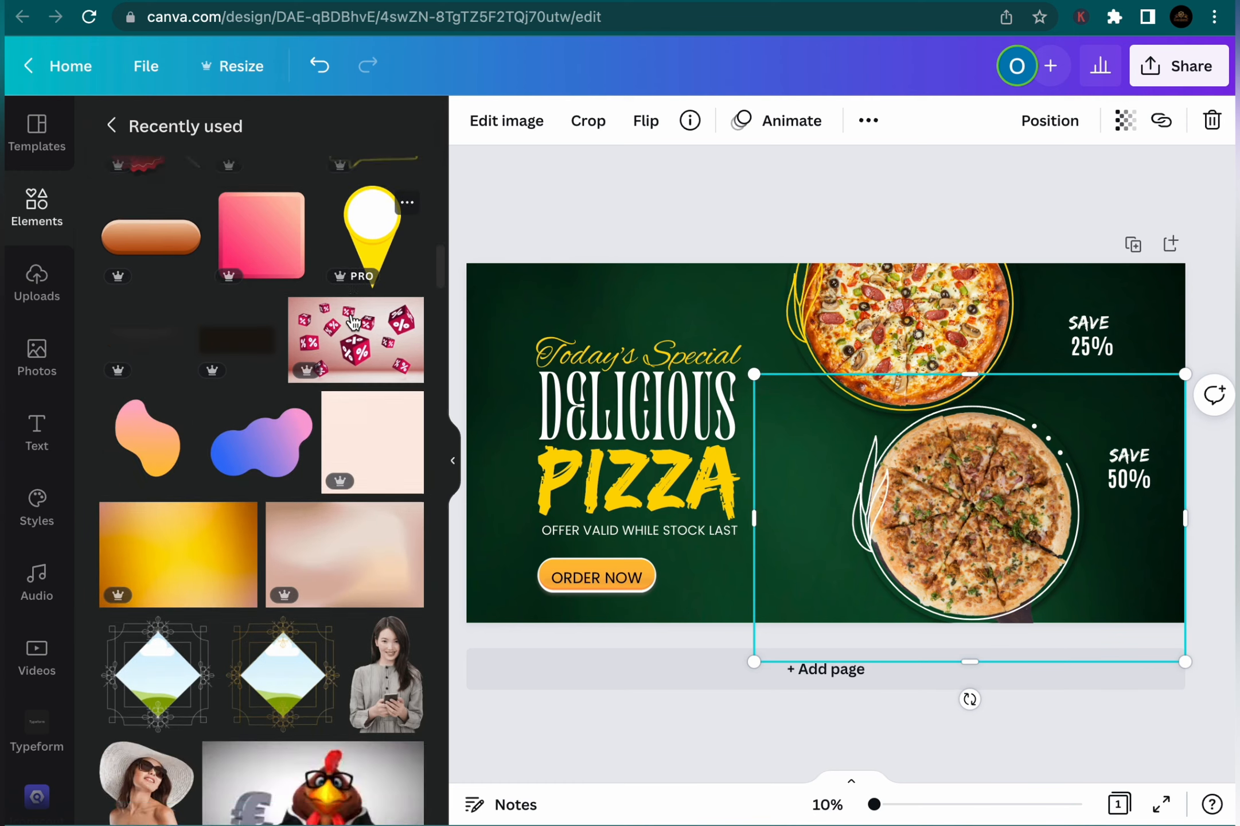
left_click(268, 445)
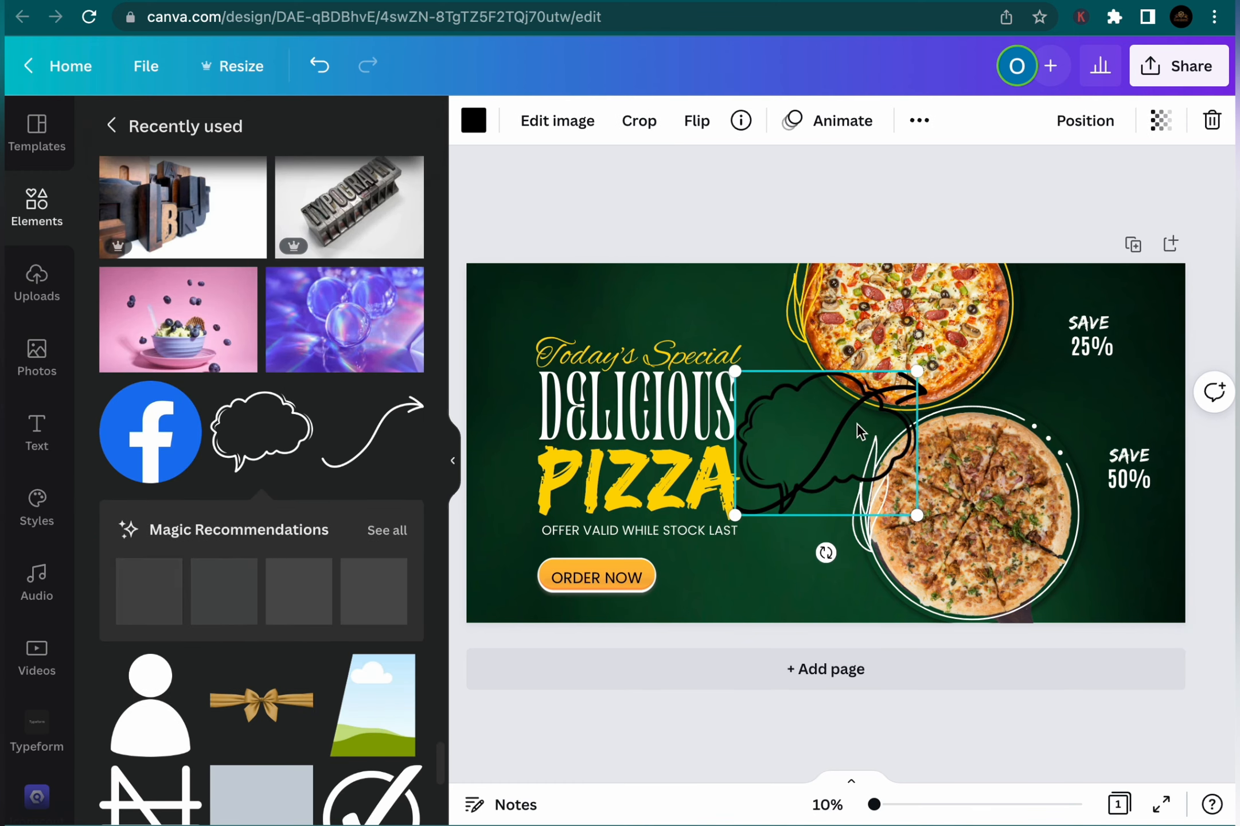
Shrink the speech bubble outline, fit it around the SAVE 25% text and colour it yellow
left_click_drag(783, 405, 773, 344)
left_click_drag(911, 312, 1100, 351)
left_click(474, 123)
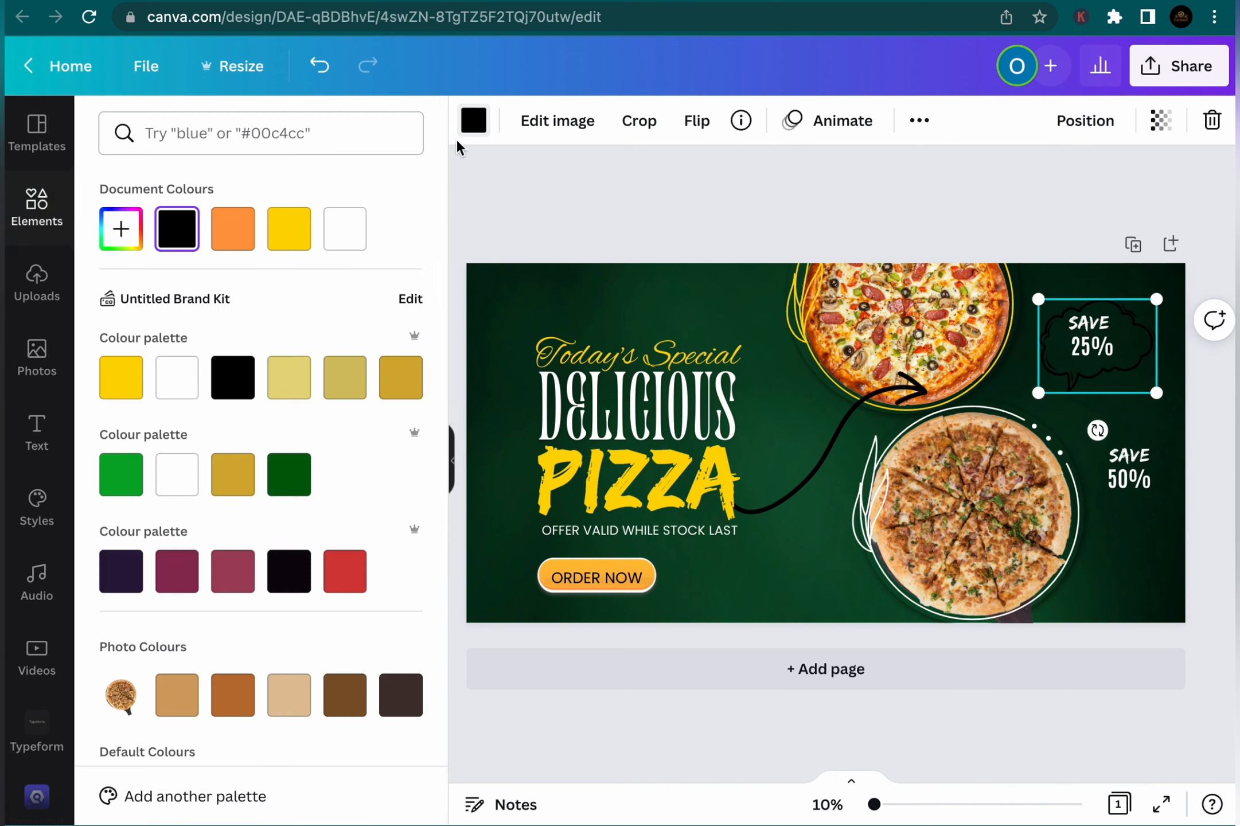
left_click(291, 230)
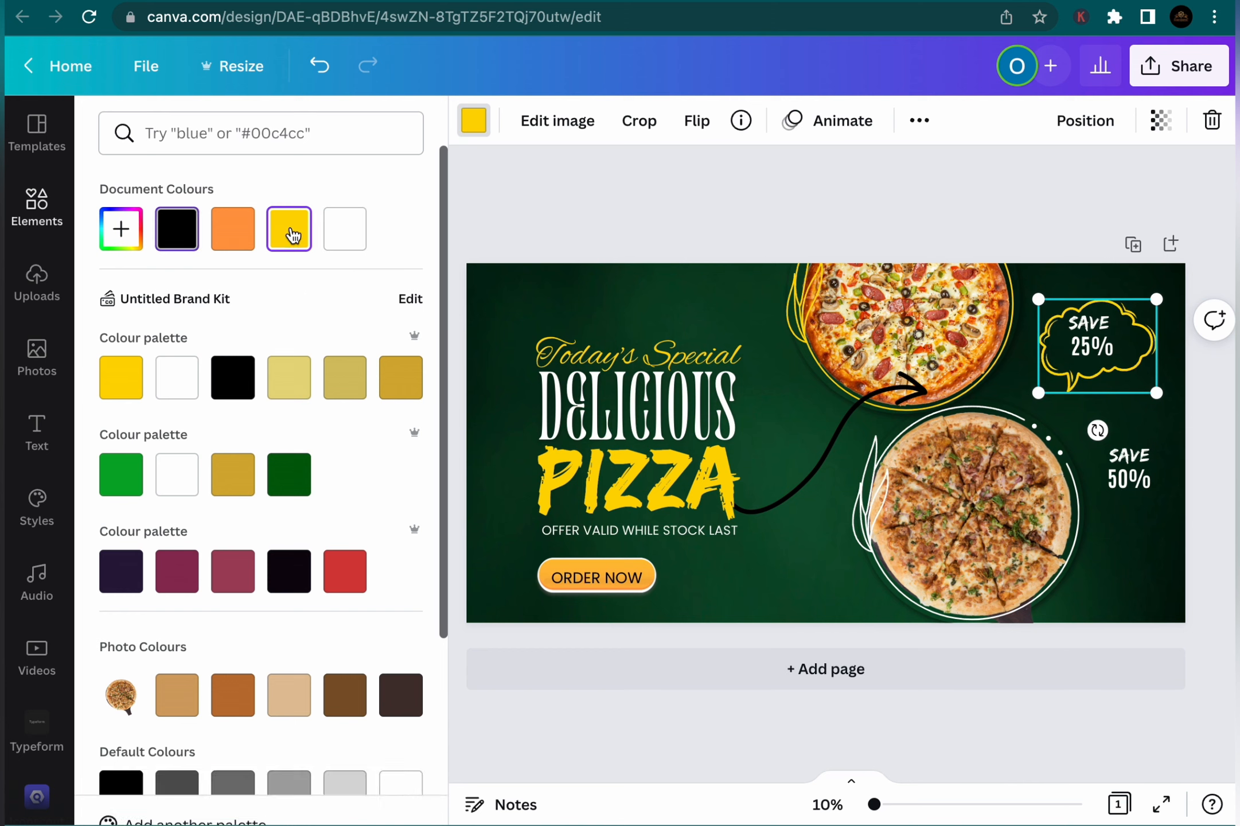
Shrink the curved arrow, colour it yellow and place it between the upper pizza and the SAVE 25% bubble
left_click(831, 467)
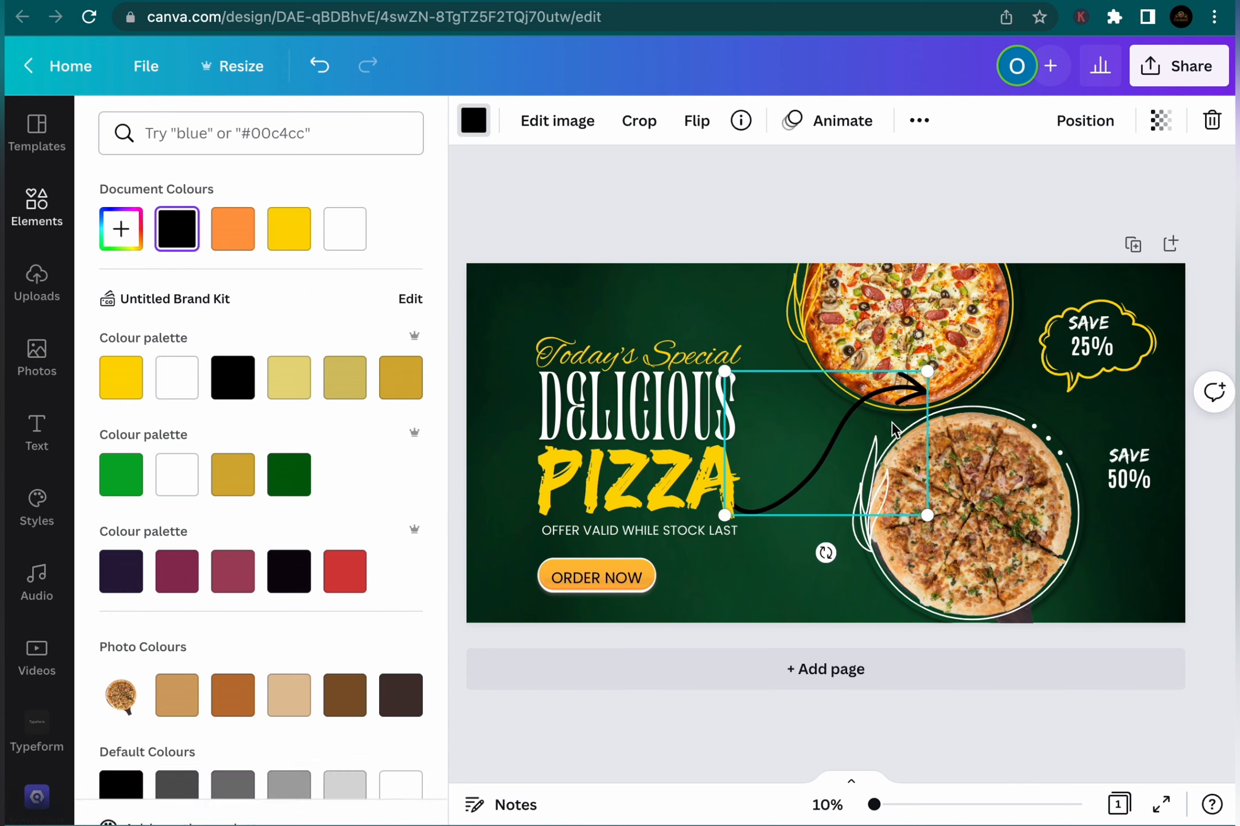
left_click_drag(927, 371, 821, 436)
left_click(482, 122)
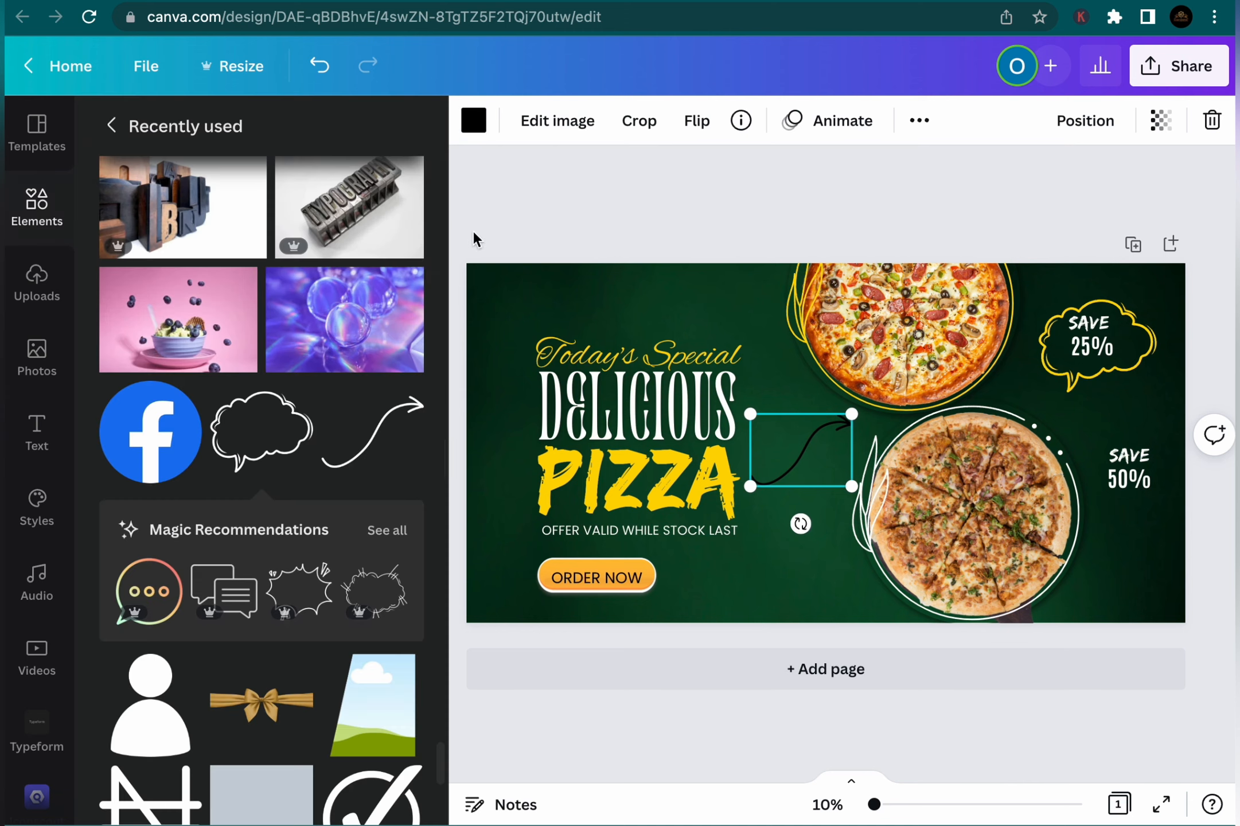
left_click(473, 135)
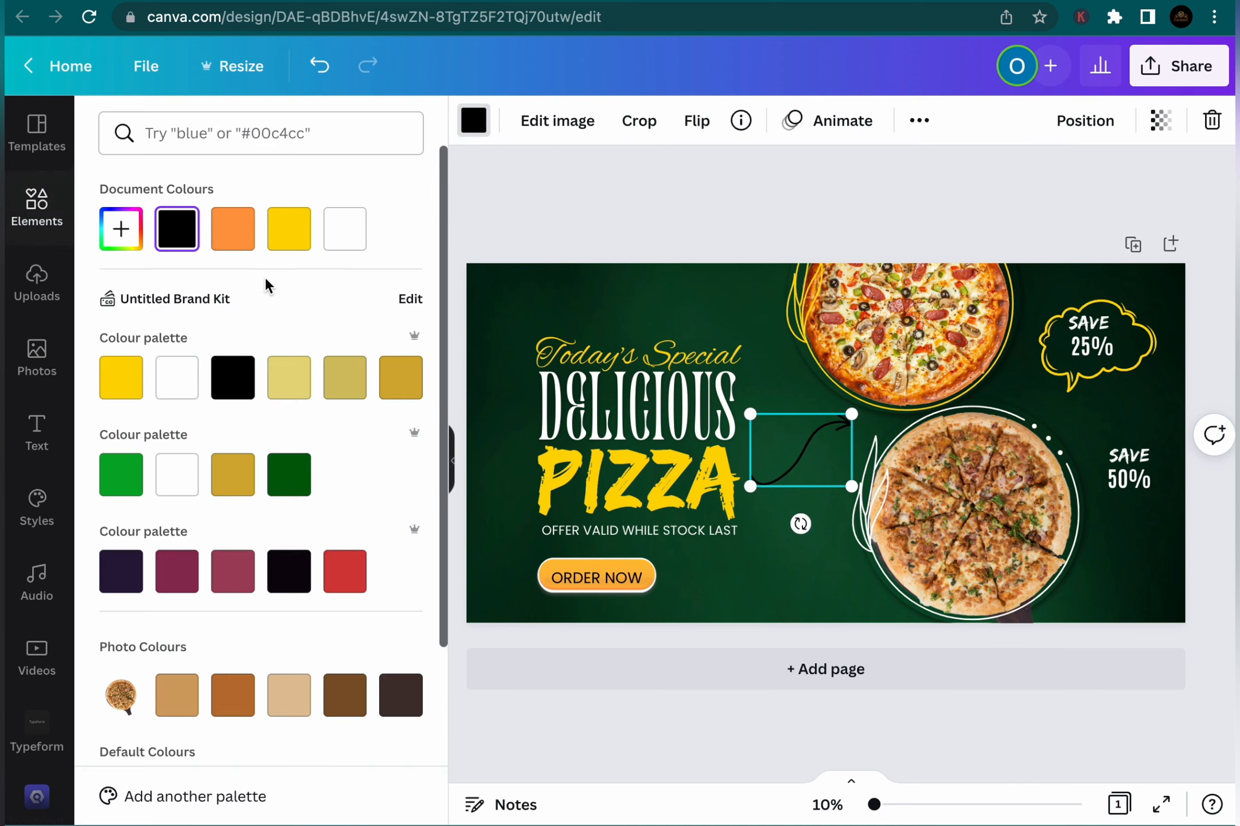
left_click(289, 228)
left_click_drag(784, 476, 1003, 382)
left_click_drag(970, 324, 1015, 375)
left_click_drag(1012, 373, 1014, 374)
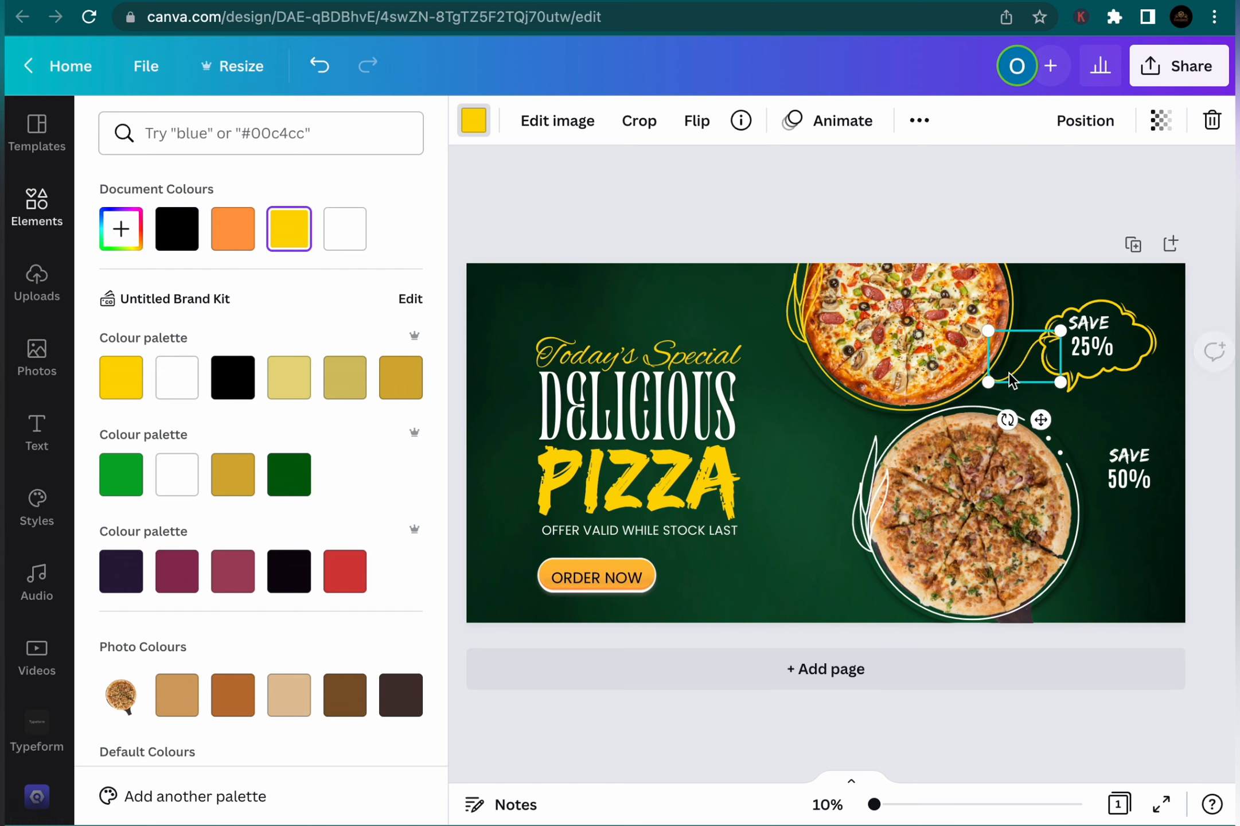
left_click(746, 291)
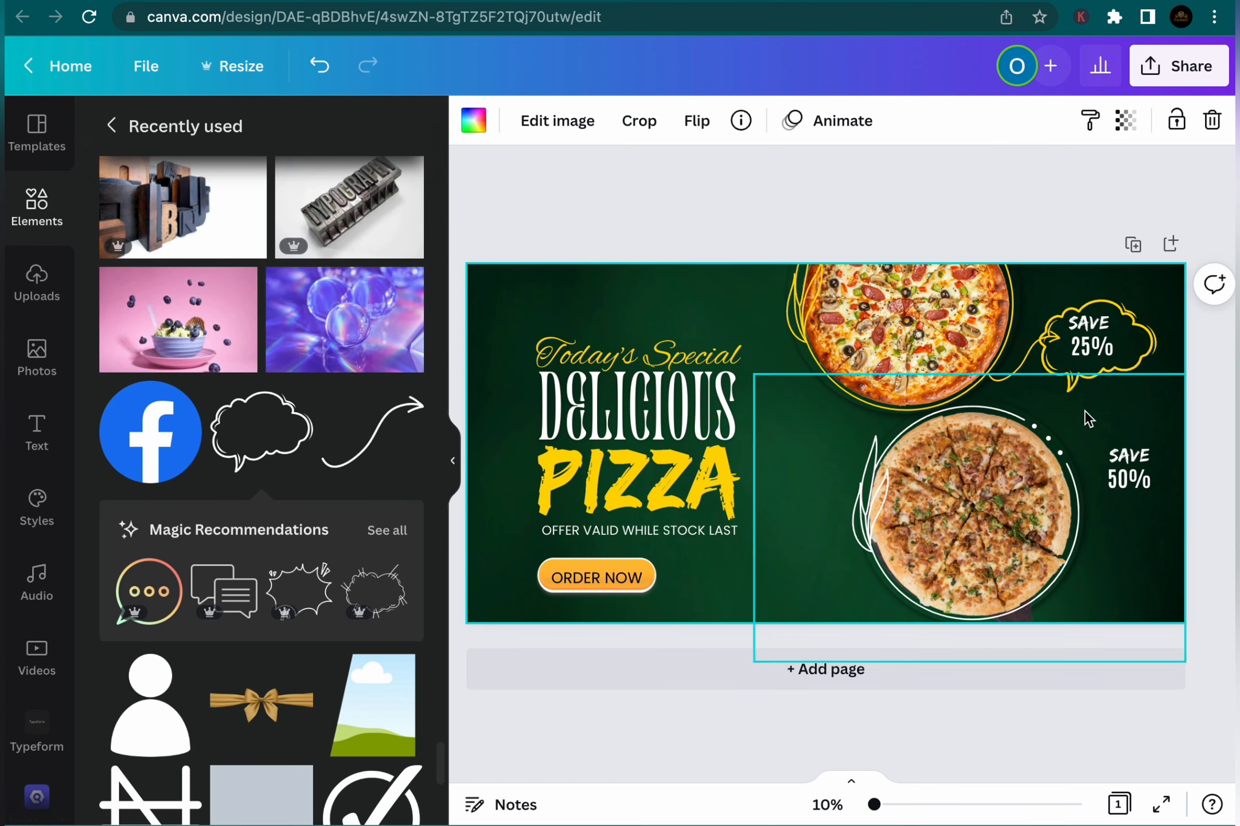
Nudge the yellow speech bubble slightly upward around the SAVE 25% text
left_click(1119, 325)
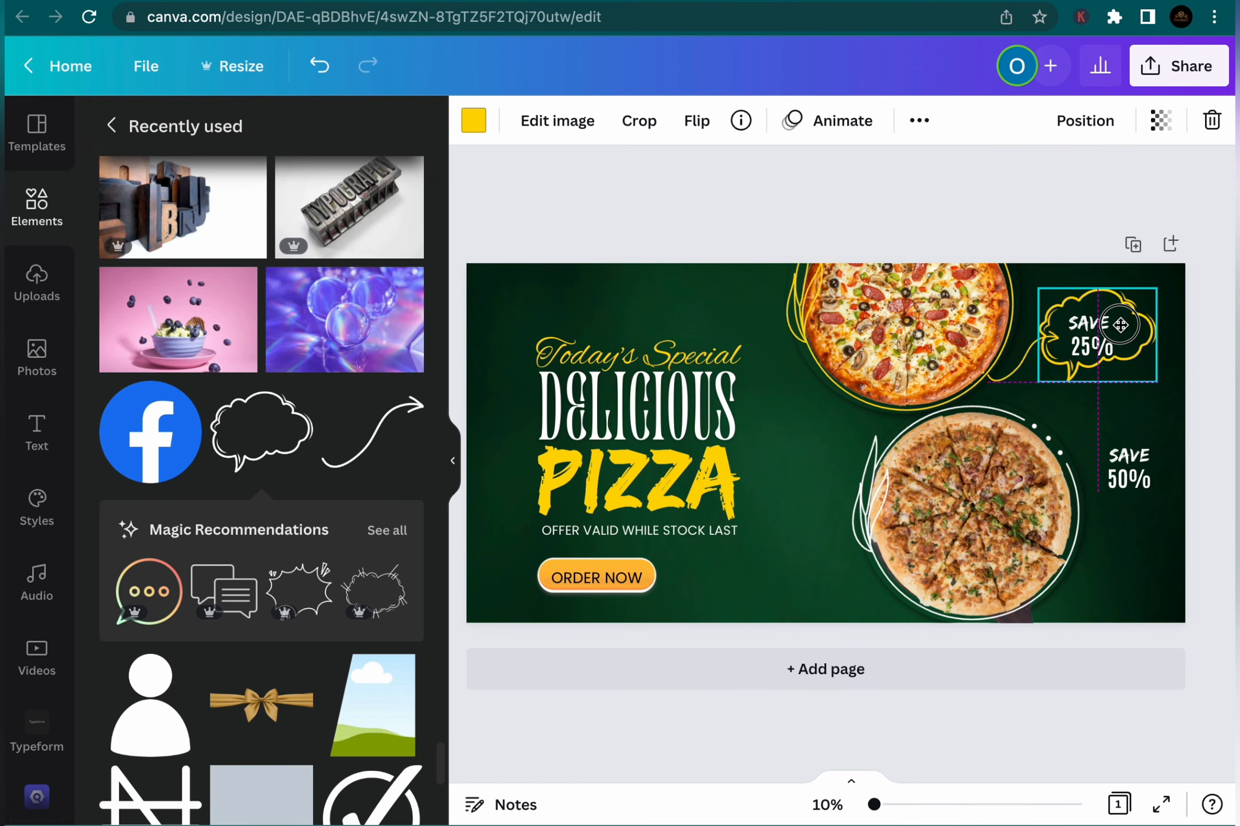
left_click_drag(1120, 325, 1120, 322)
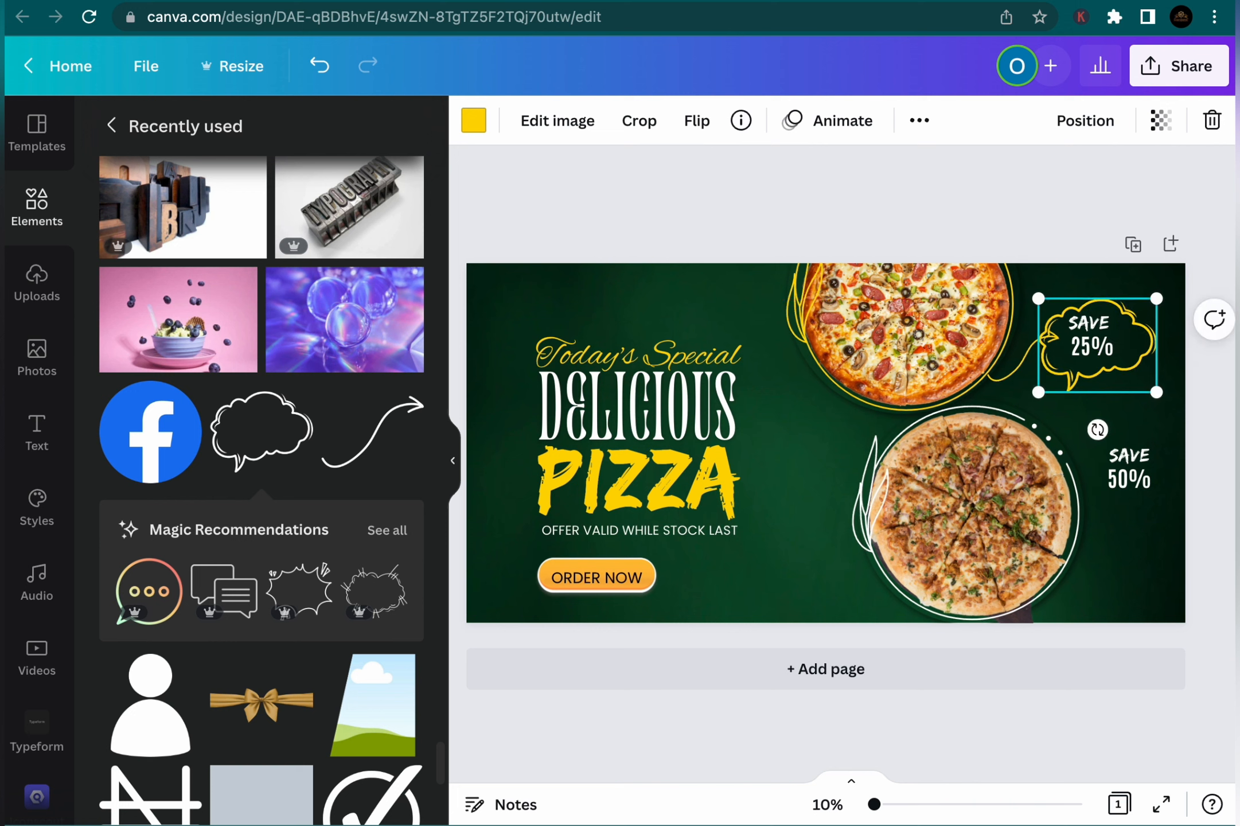
key("Up")
key("Up")
key("Up")
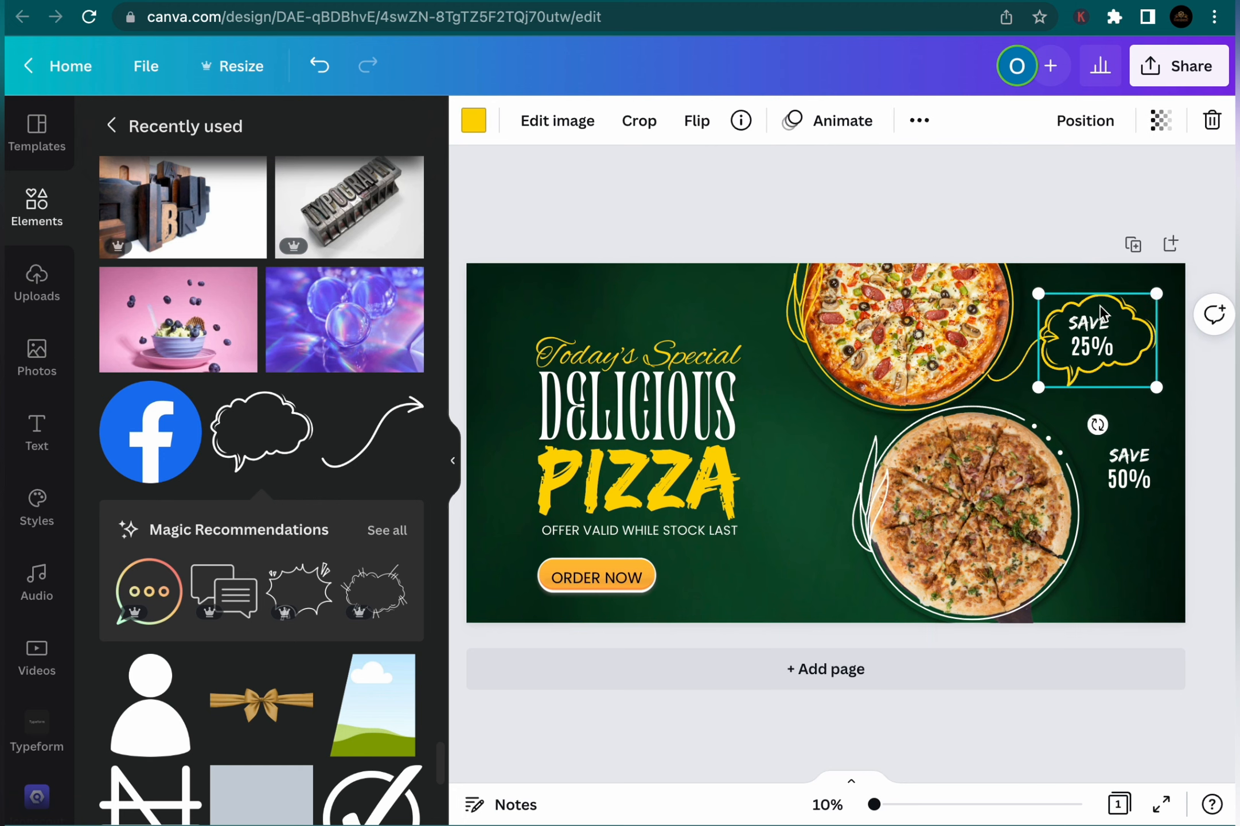
Duplicate the yellow speech bubble, place the copy around SAVE 50% and colour it white
key("super+d")
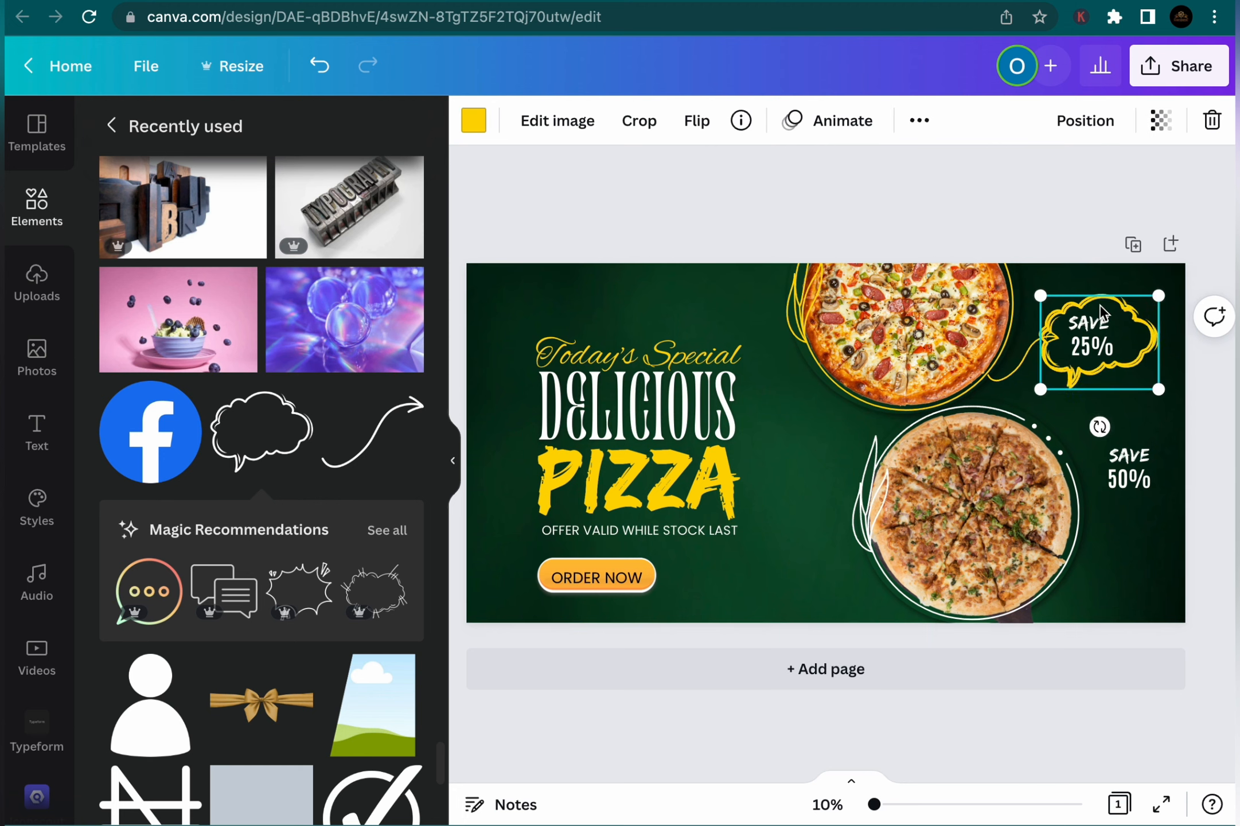
left_click_drag(1111, 316, 1147, 441)
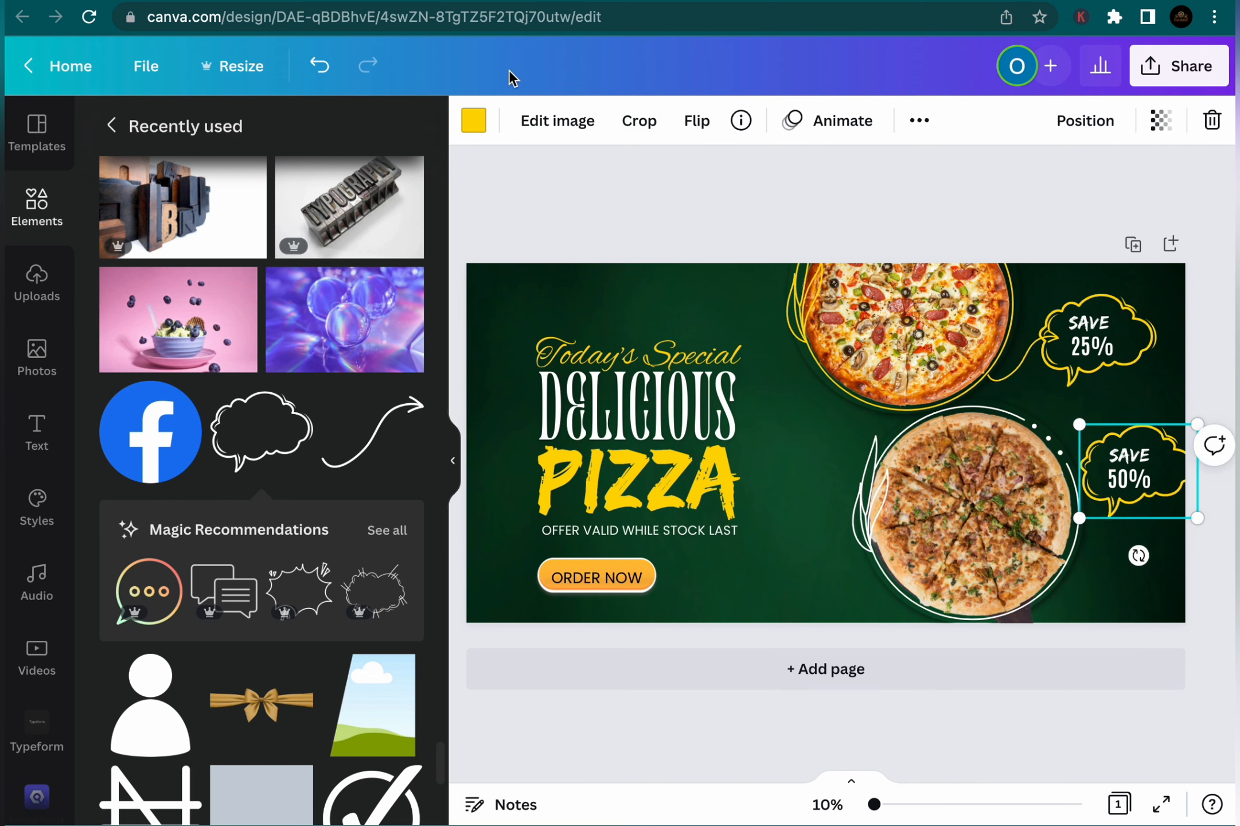
left_click(473, 121)
left_click(184, 385)
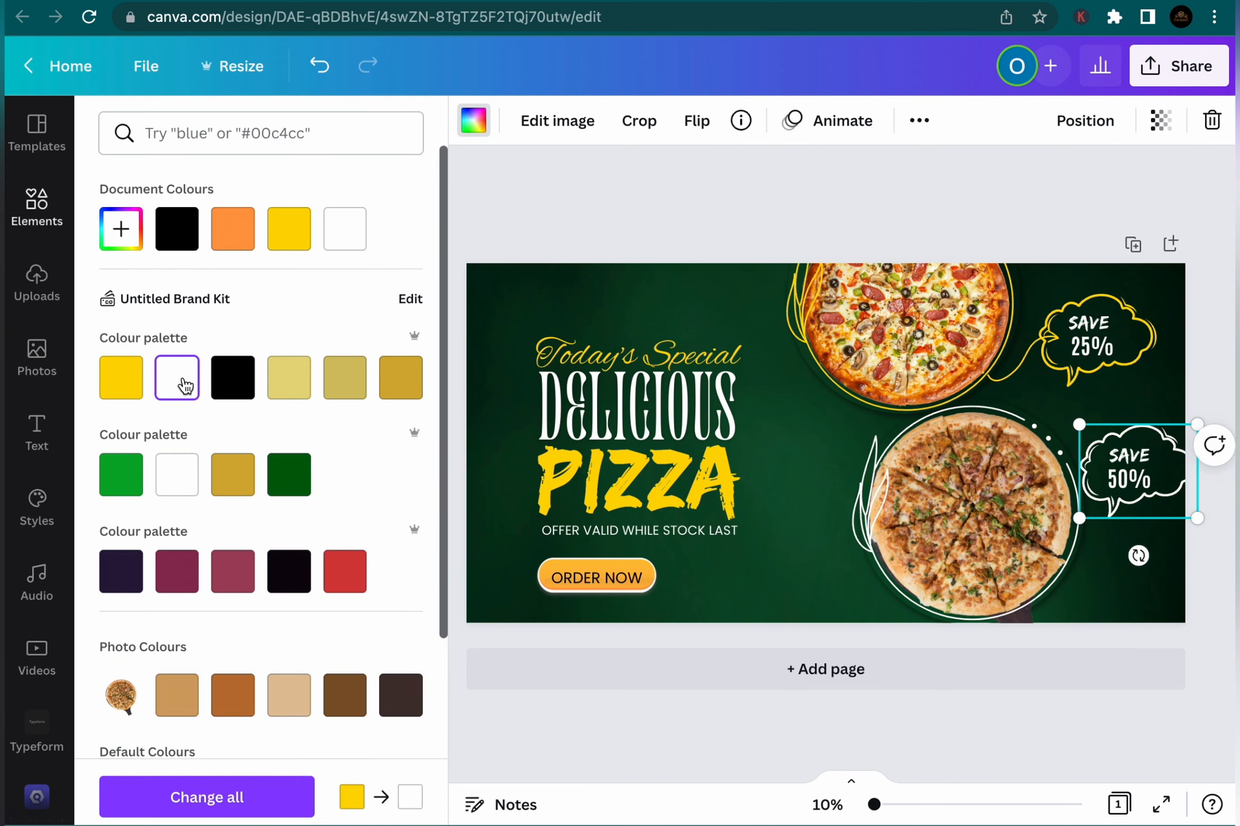
Duplicate the yellow arrow, colour the copy white and rotate it to link the lower pizza with the SAVE 50% bubble
left_click(1012, 363)
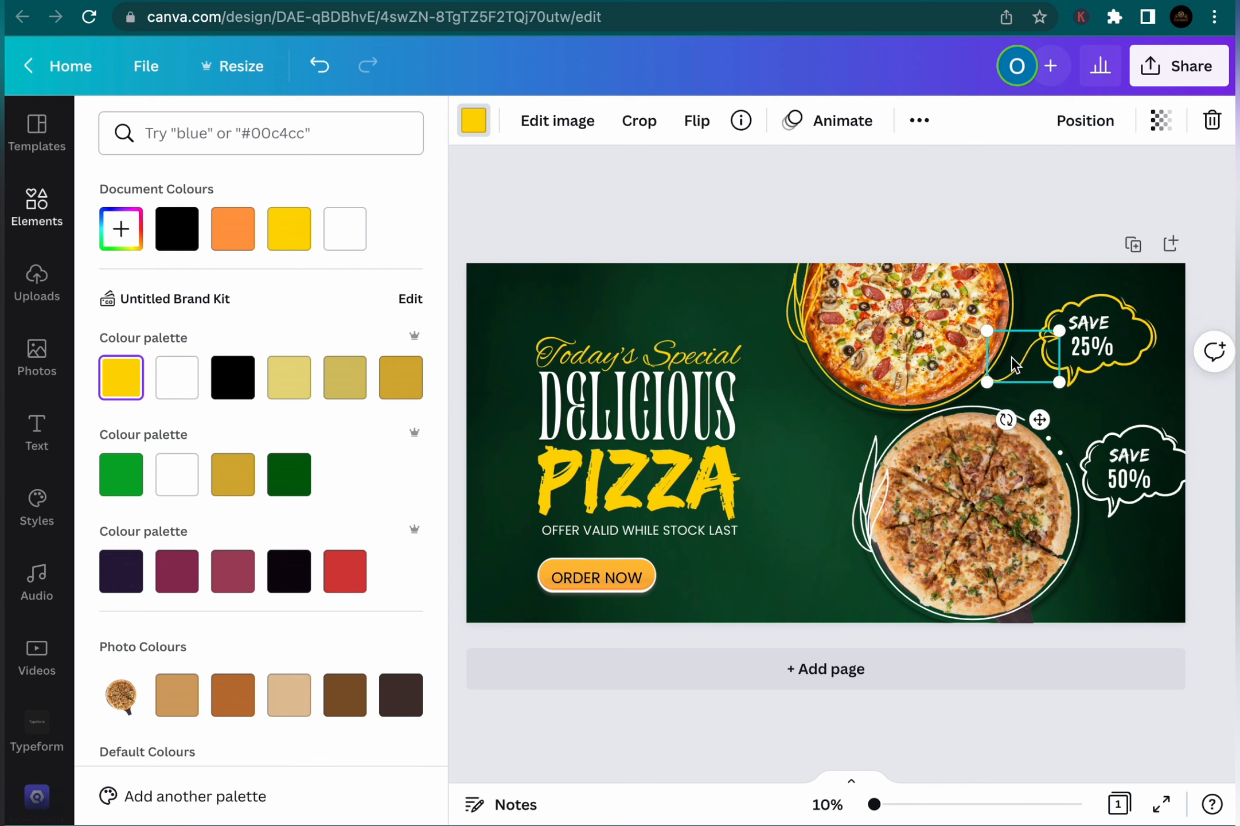
mouse_move(1012, 363)
left_mouse_down()
mouse_move(1124, 553)
mouse_move(1101, 569)
left_mouse_up()
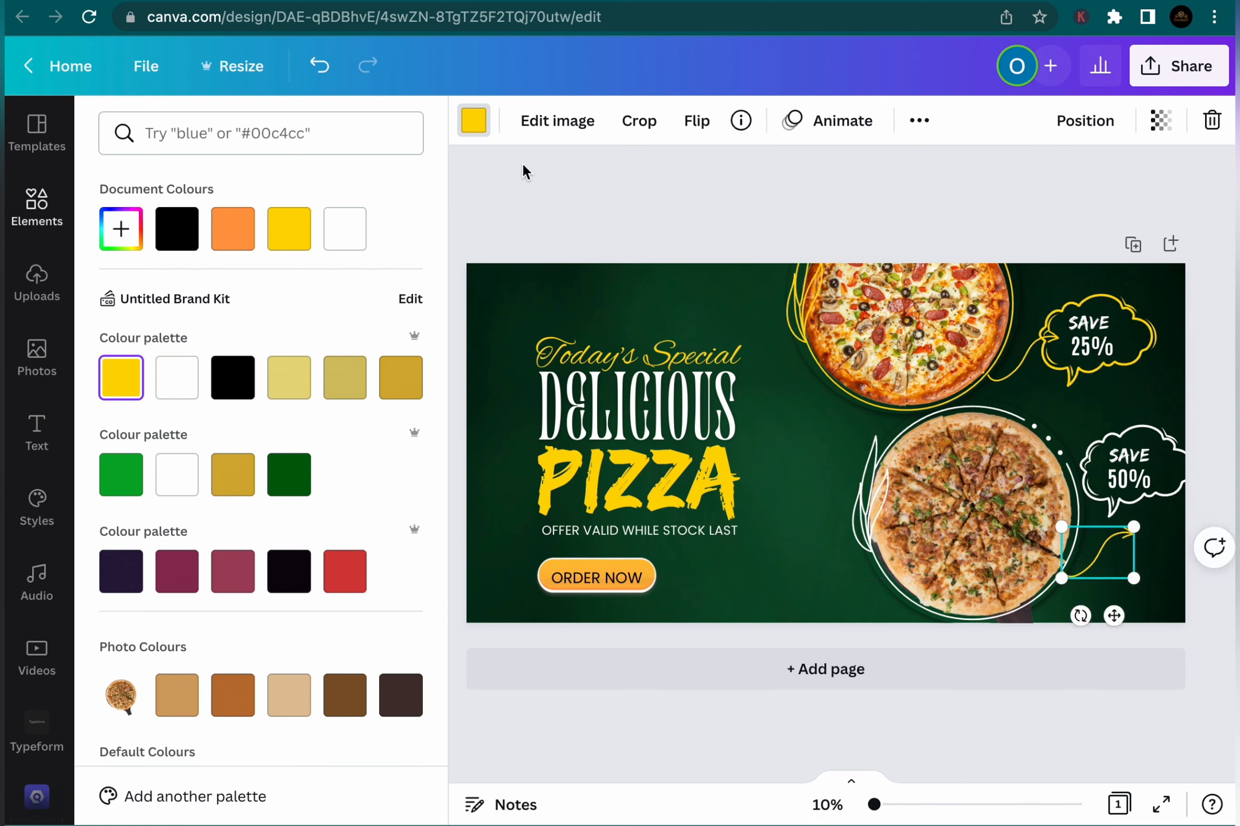
left_click(474, 122)
left_click(475, 121)
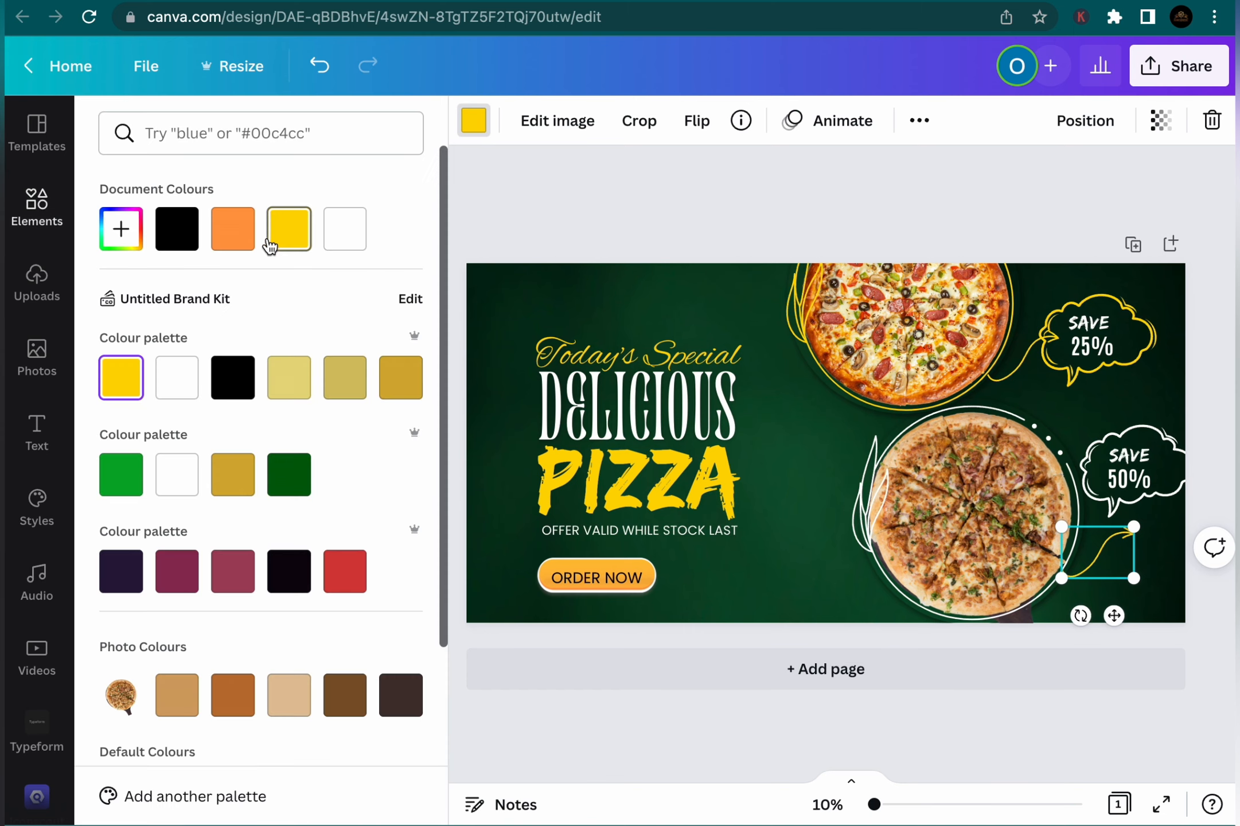
left_click(360, 225)
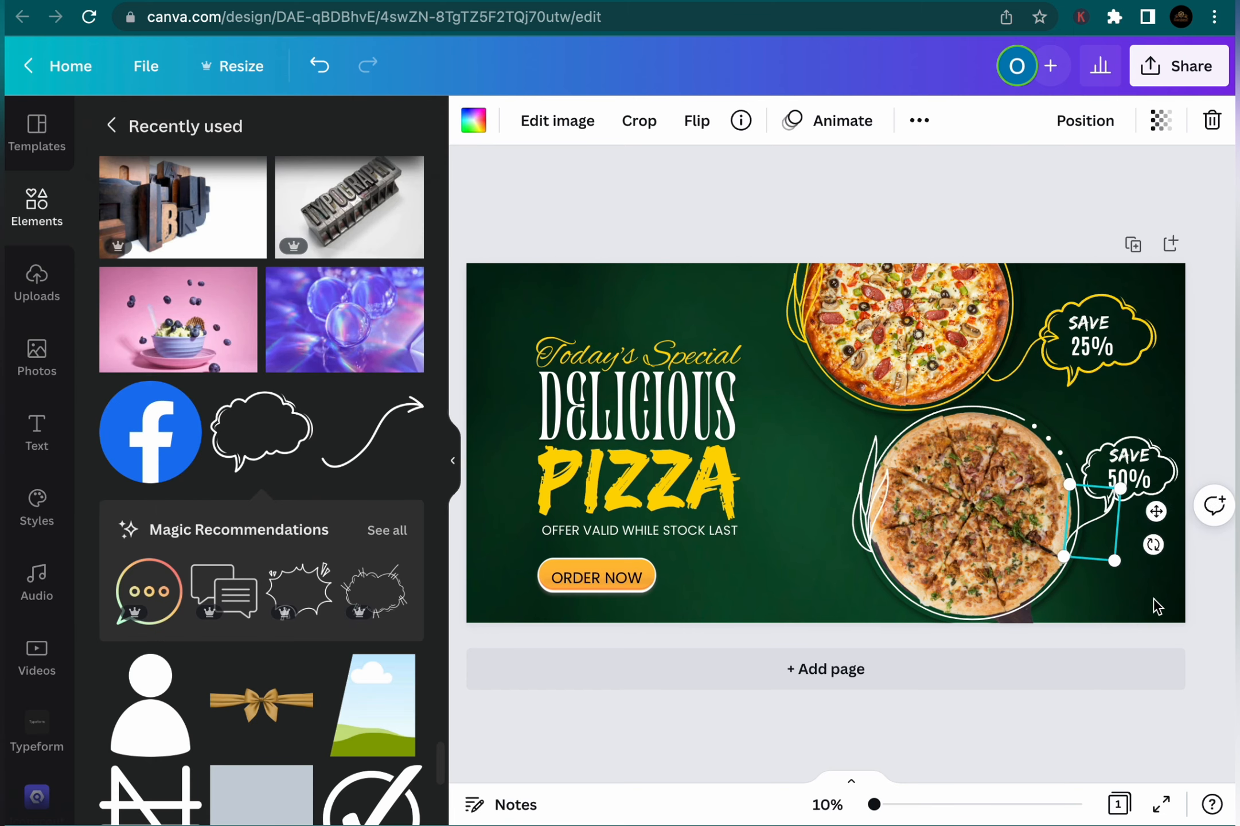
left_click(1156, 605)
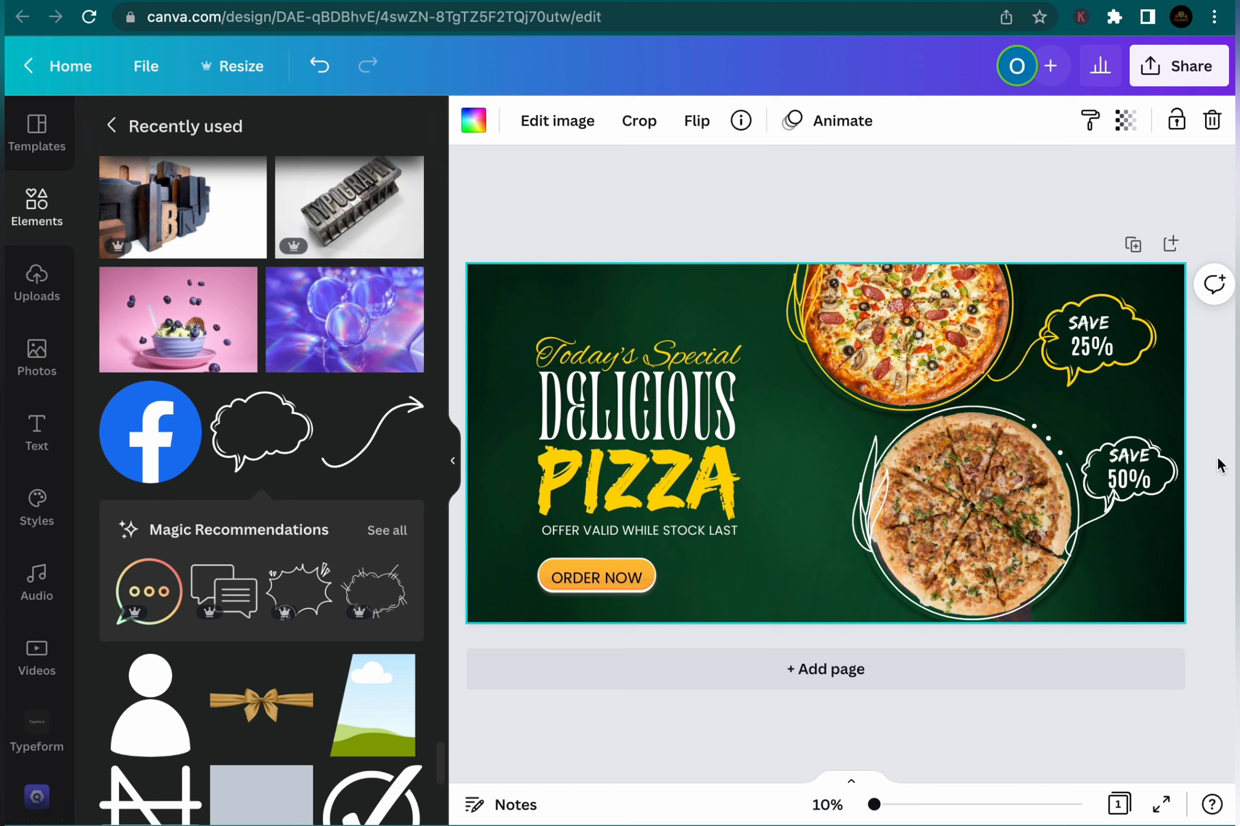
Adjust the size and position of the white speech bubble around the SAVE 50% text
left_click(1154, 441)
left_click_drag(1080, 436, 1126, 454)
left_click(1157, 568)
left_click(1132, 464)
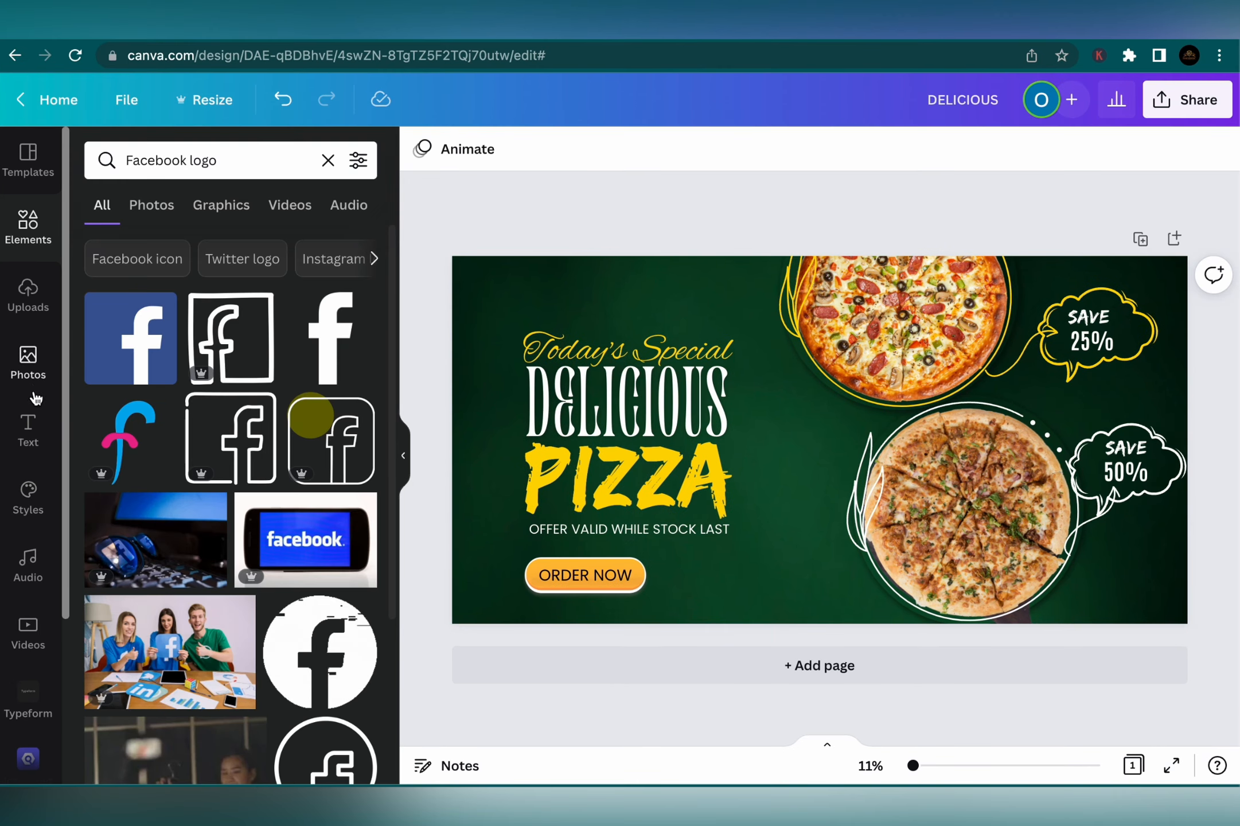
Add an enlarged heading reading "LOGO HERE" on two lines beside the PIZZA headline
left_click(28, 436)
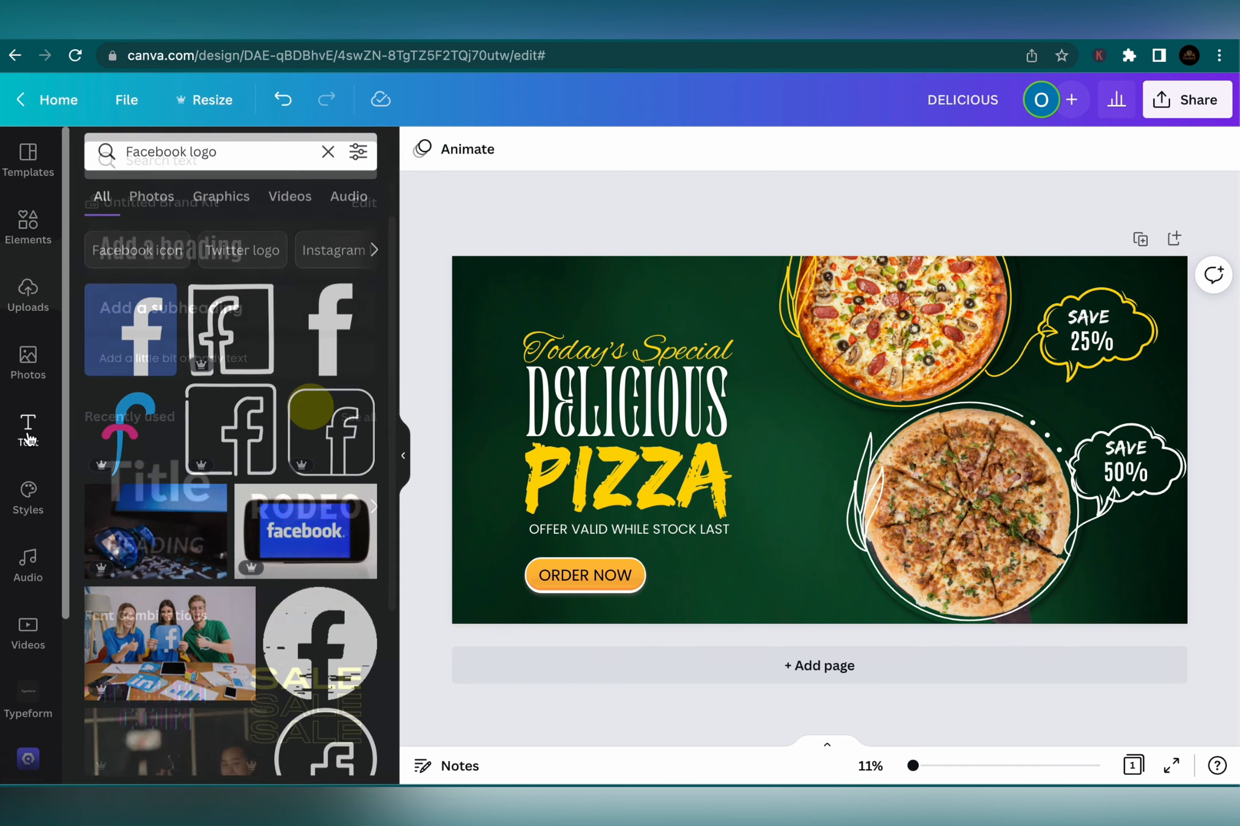
left_click(210, 268)
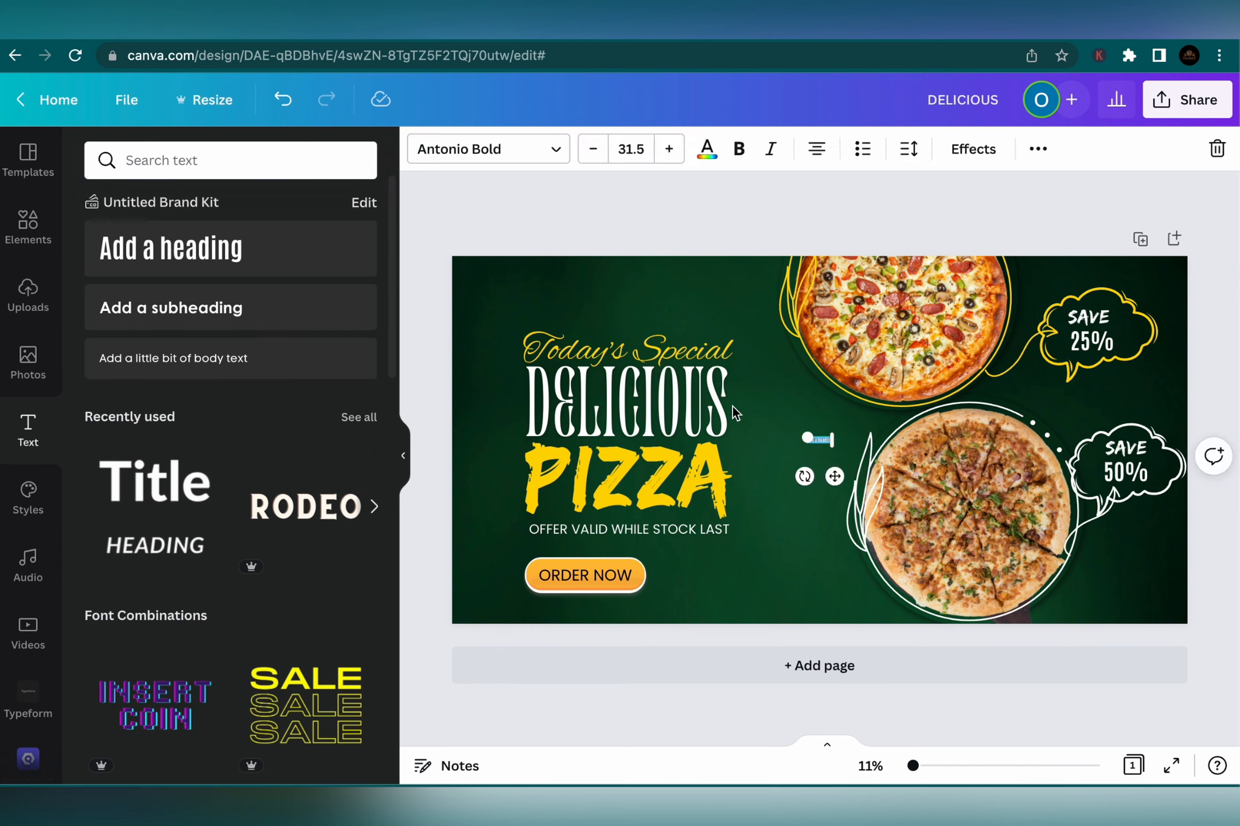
left_click_drag(803, 441, 728, 394)
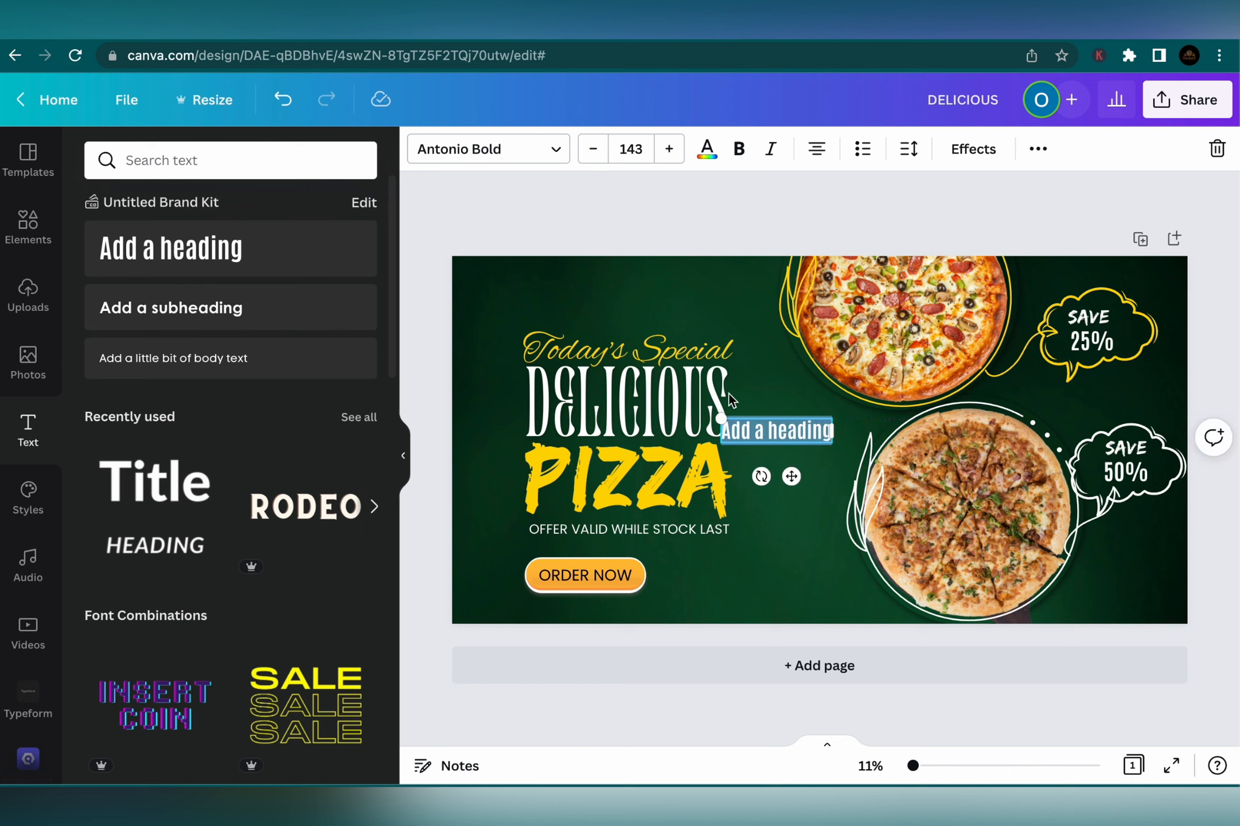
type("LOGO")
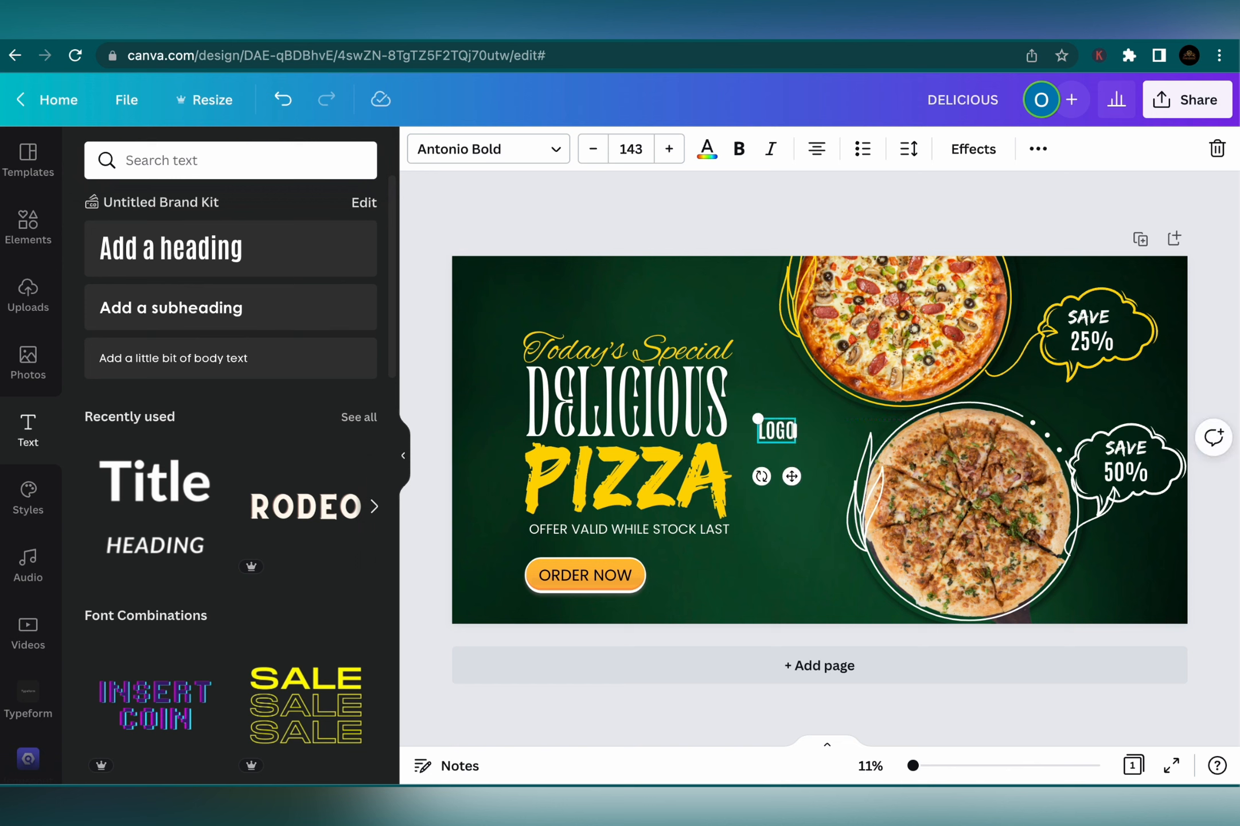
key("Return")
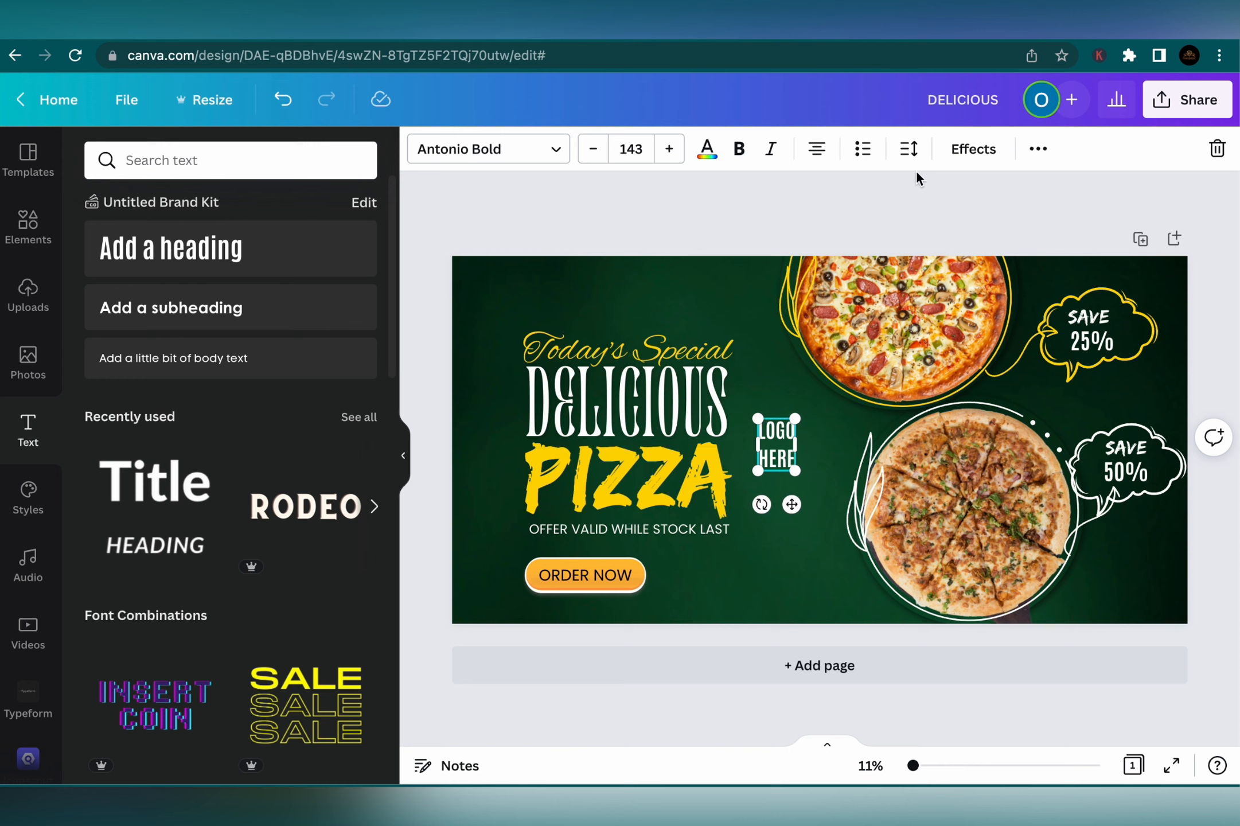
Tighten the line spacing of LOGO HERE, reduce it to size 91.7 and place it in the banner's upper-left corner
left_click(909, 148)
left_click_drag(1016, 285, 950, 298)
left_click_drag(798, 421, 507, 294)
left_click(817, 502)
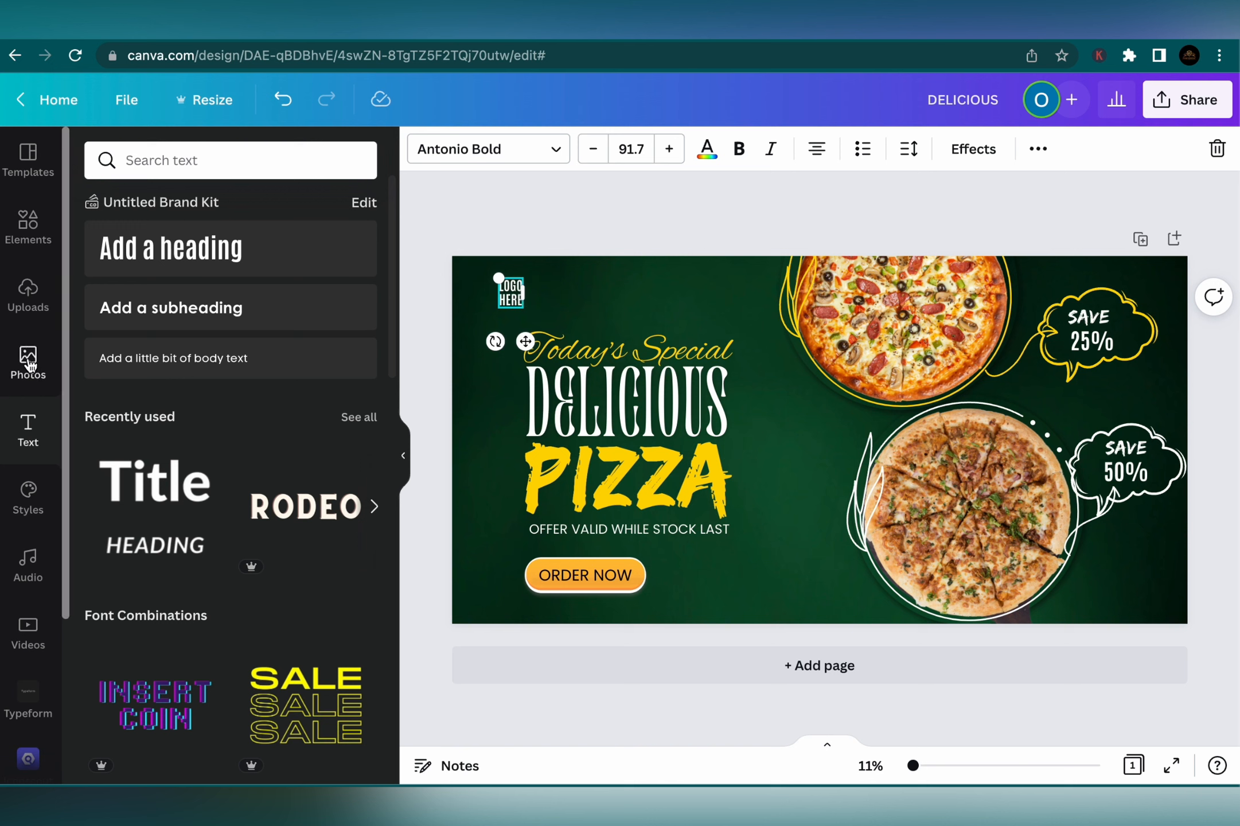
Add the blue square Facebook logo, shrink it to a small icon and place it below the SAVE 50% bubble
left_click(33, 229)
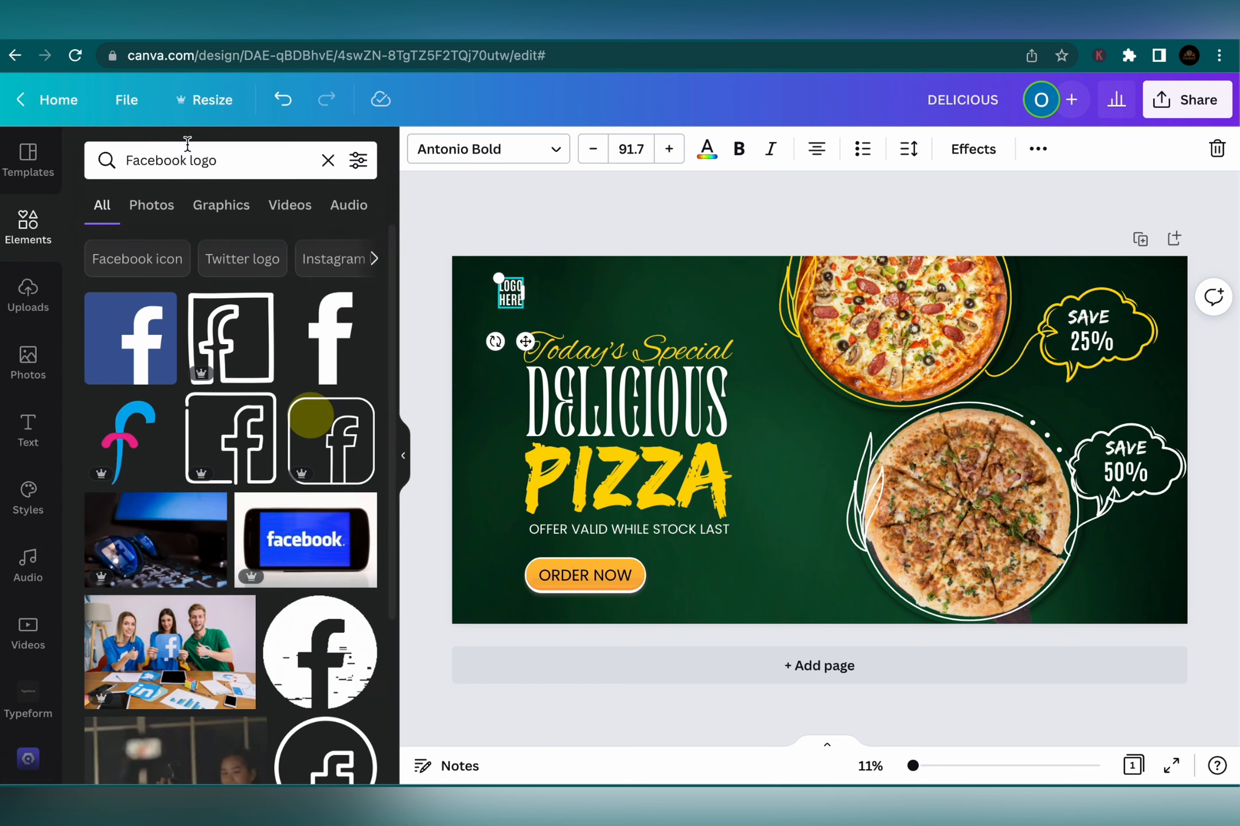
left_click(171, 340)
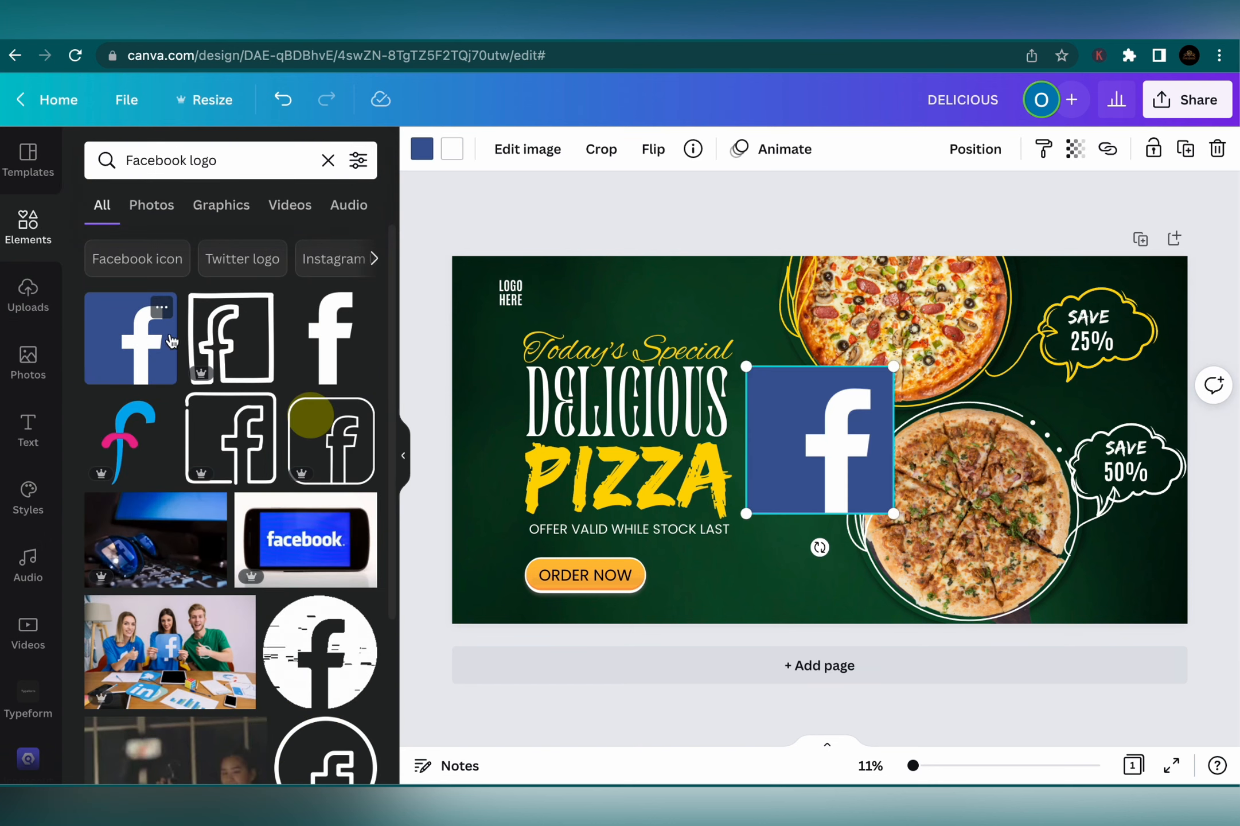
left_click_drag(745, 366, 1121, 555)
Search the elements for Instagram, add the outlined Instagram logo and place it as a small icon beside the Facebook icon
left_click(230, 164)
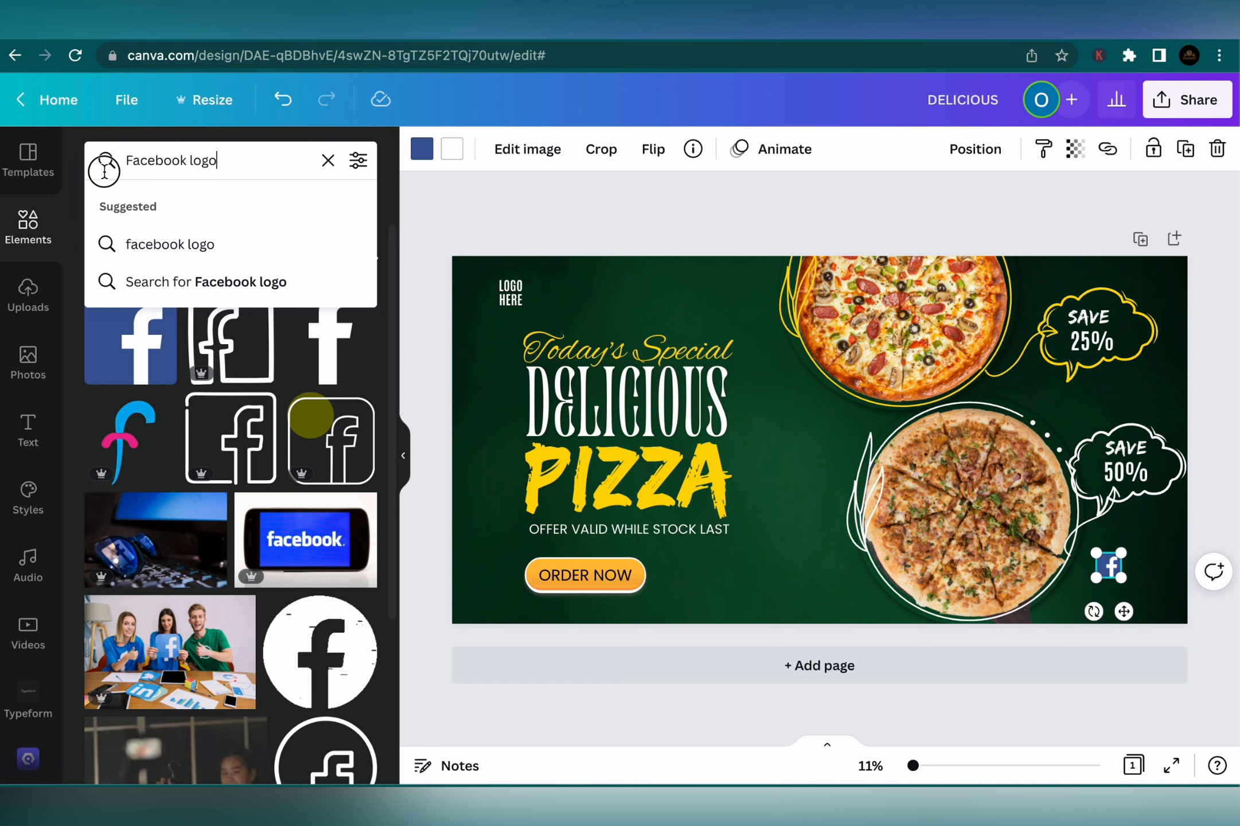
triple_click(117, 157)
type("IN")
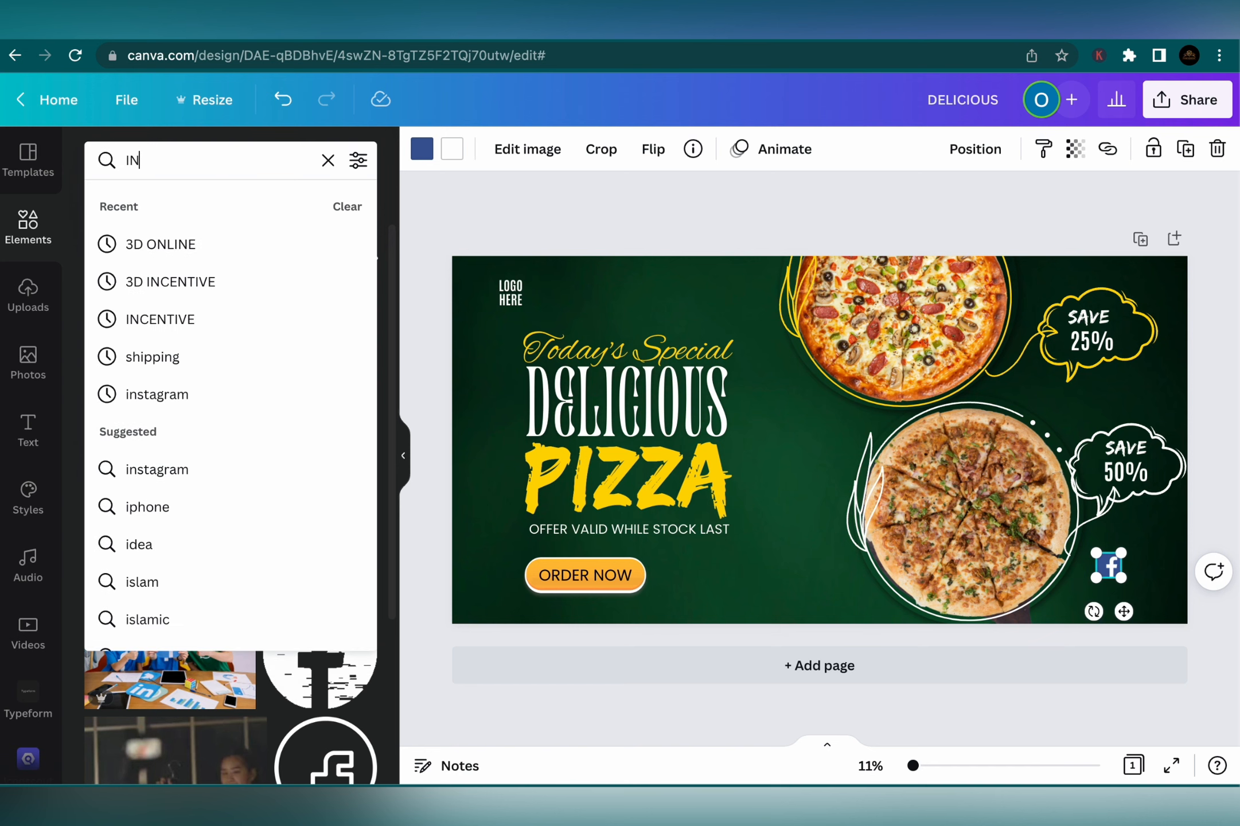
type("STAGRAM")
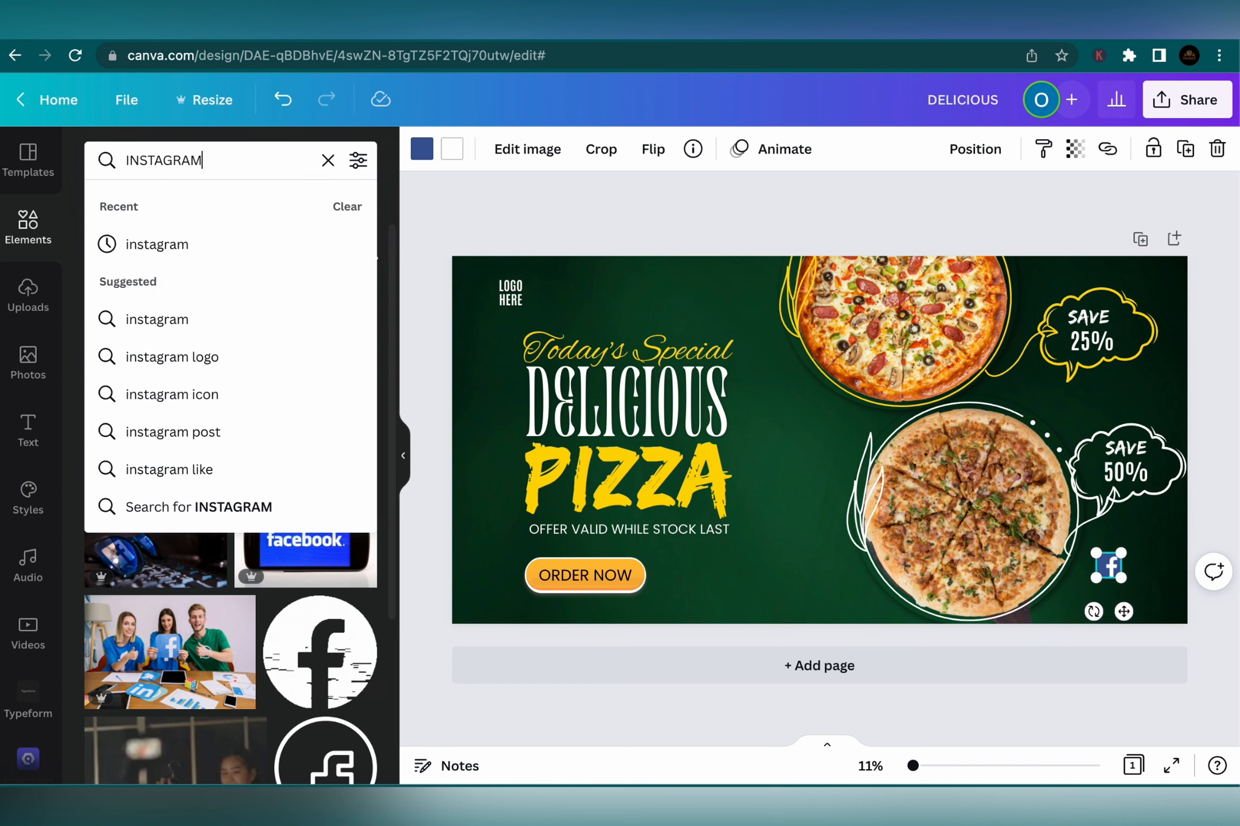
key("Return")
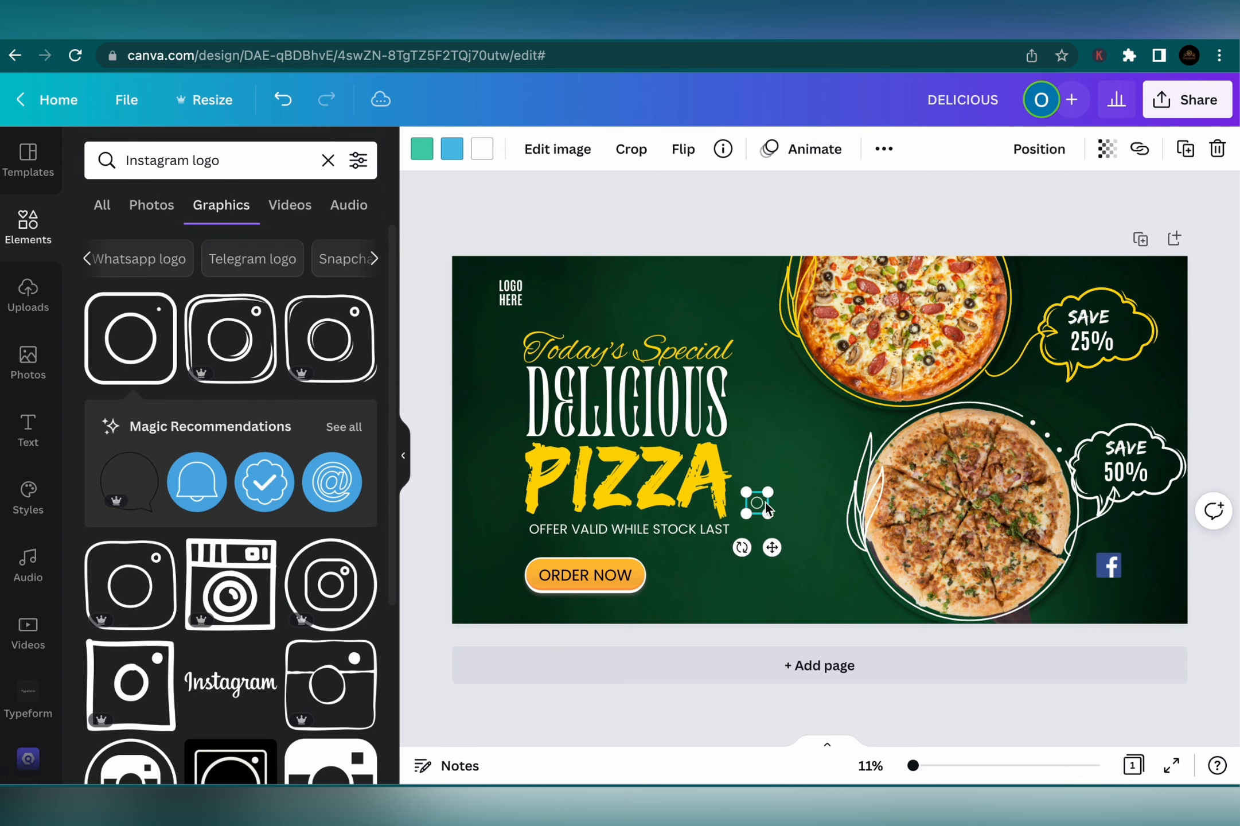
left_click_drag(758, 504, 1118, 556)
Change the Facebook icon's blue background to the yellow document colour
left_click(1118, 566)
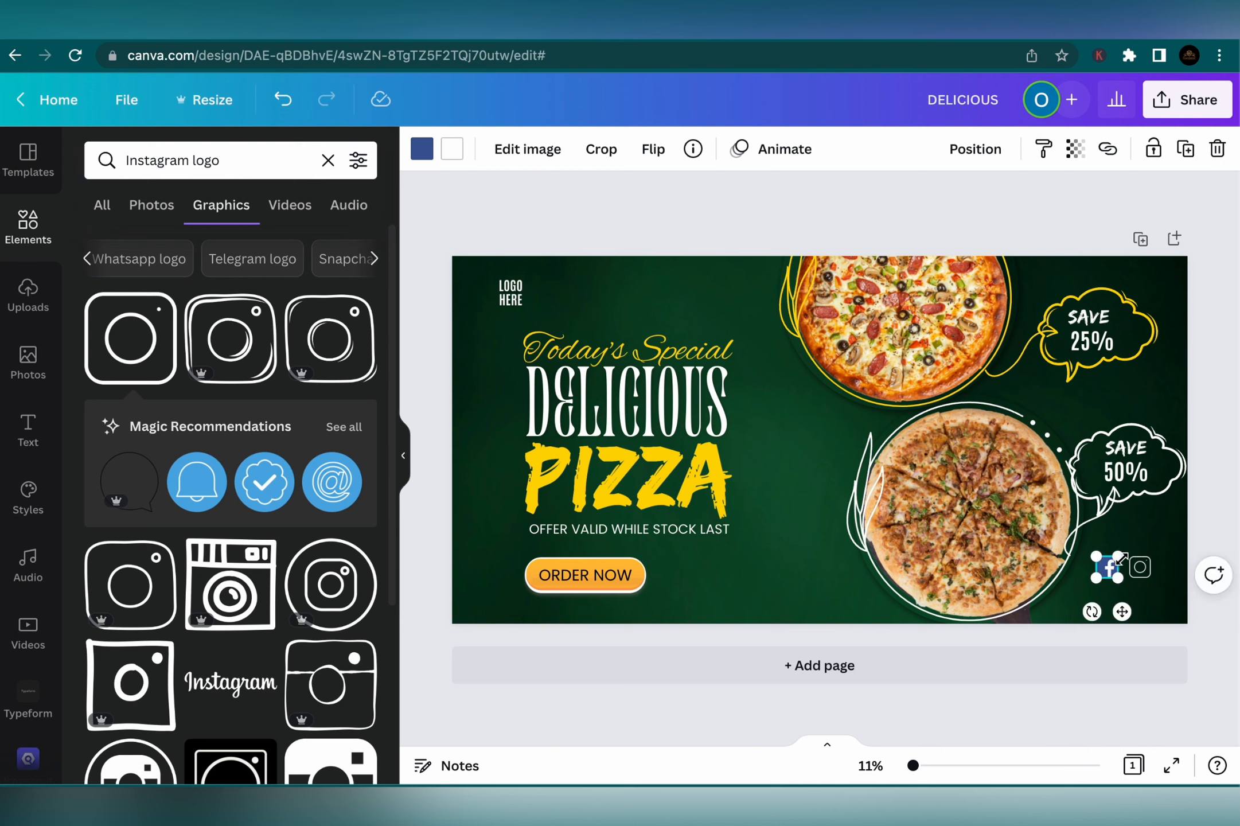
left_click(423, 150)
left_click(109, 296)
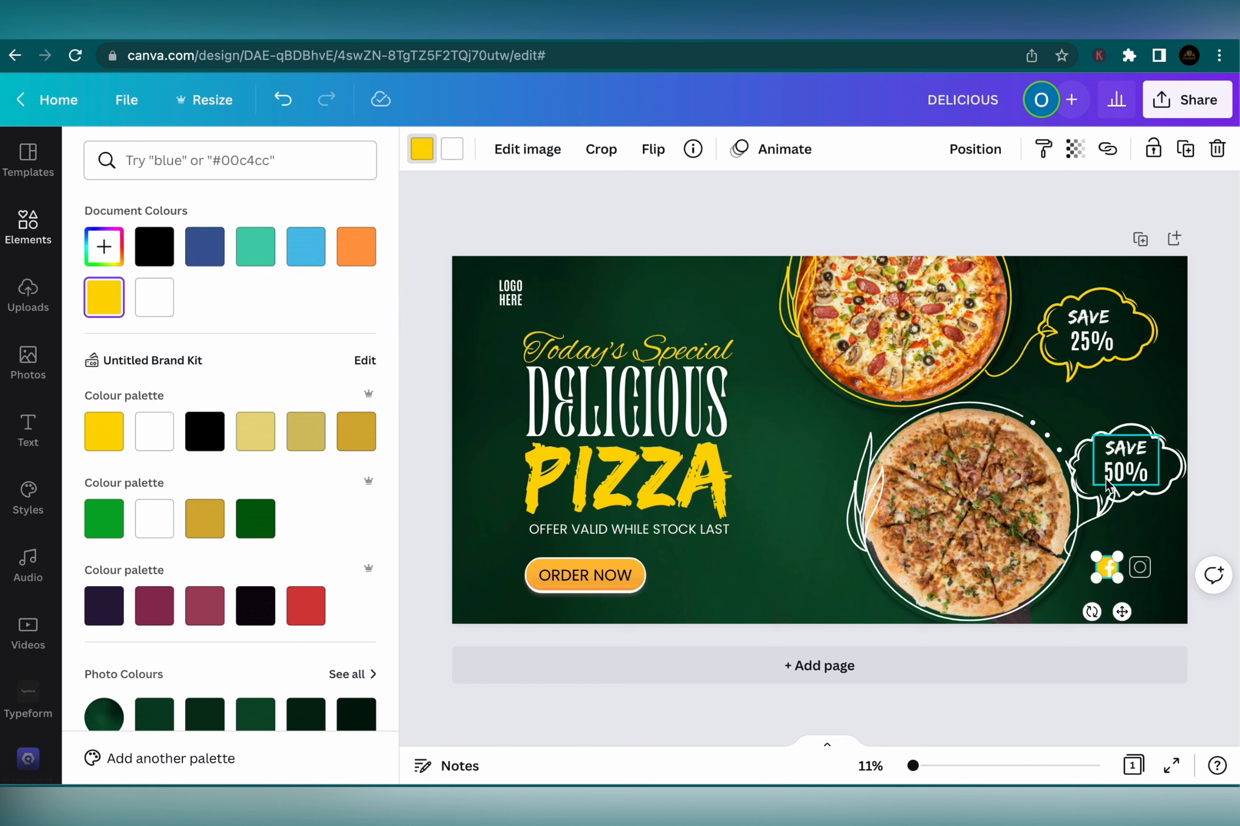
Recolour the Instagram icon, changing its blue part to the yellow document colour and its green part to white
left_click(1142, 567)
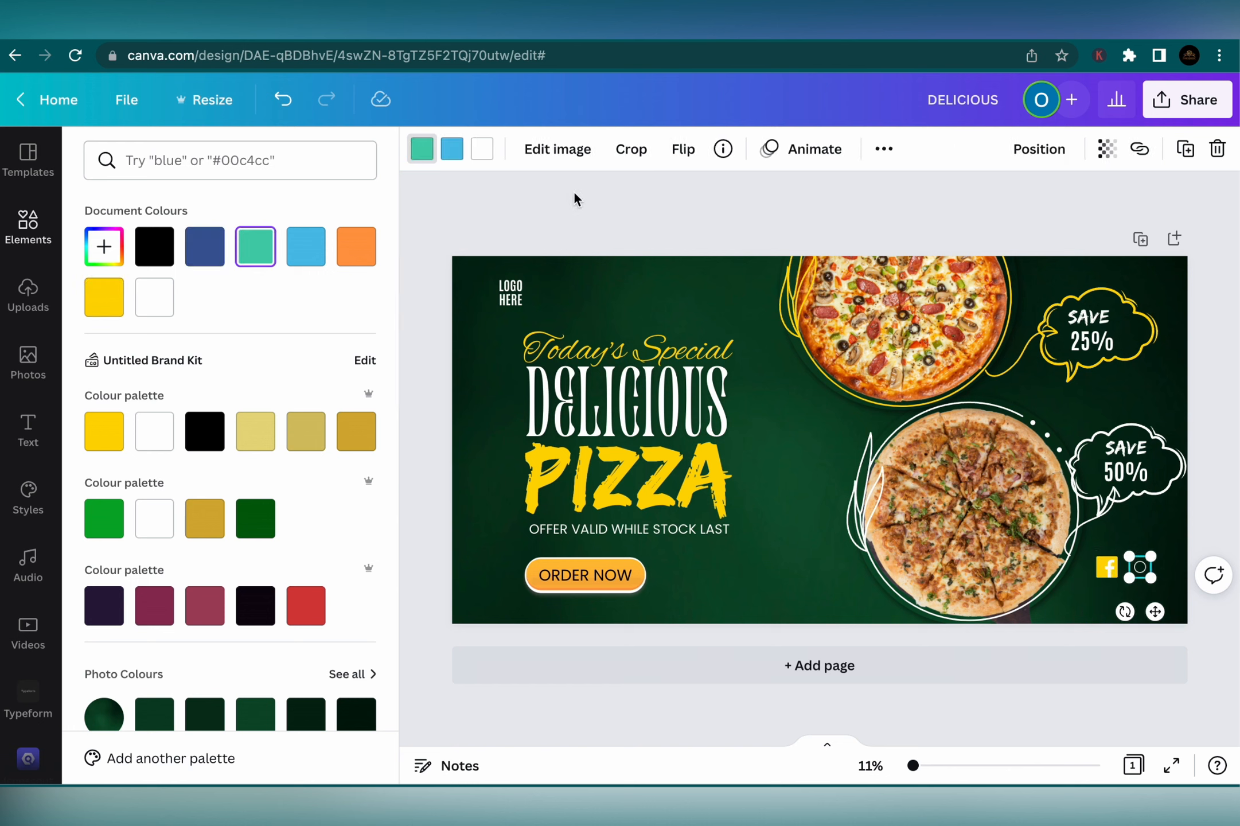
left_click(450, 151)
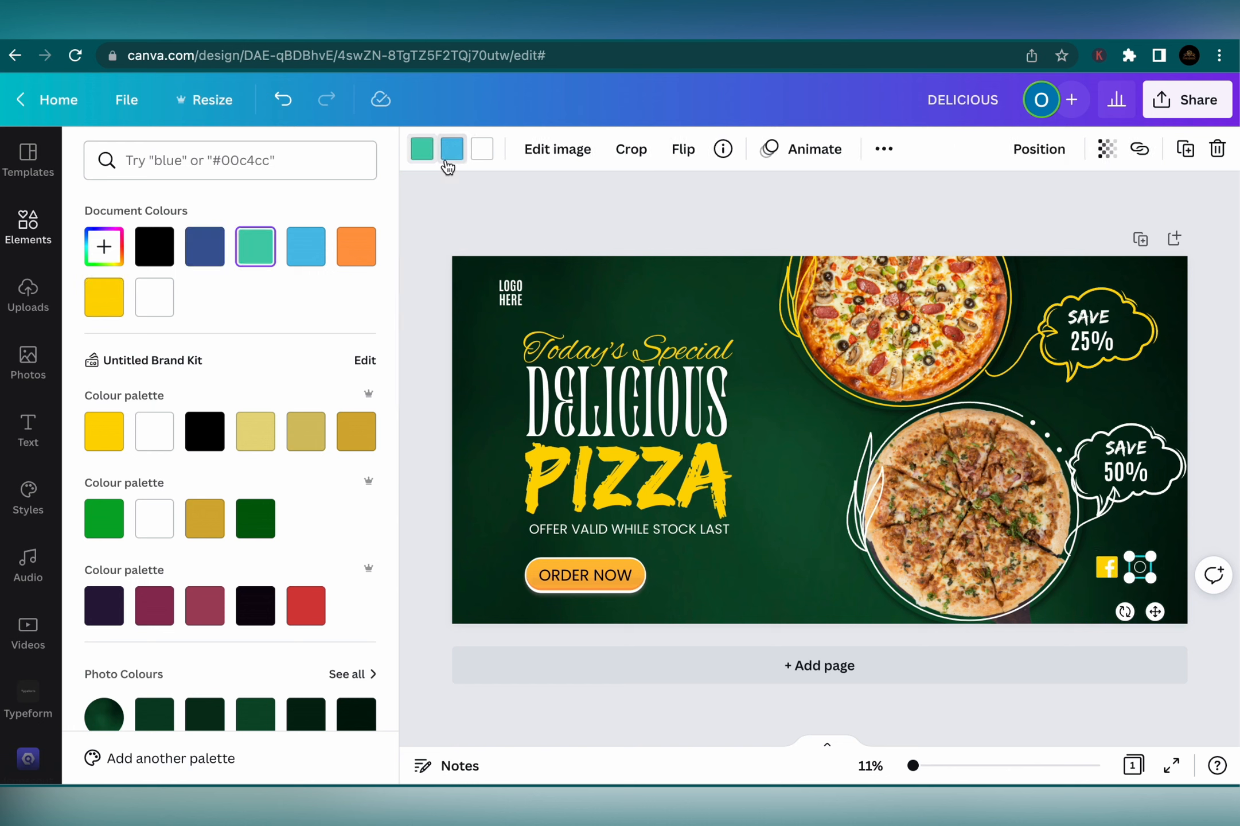
left_click(104, 296)
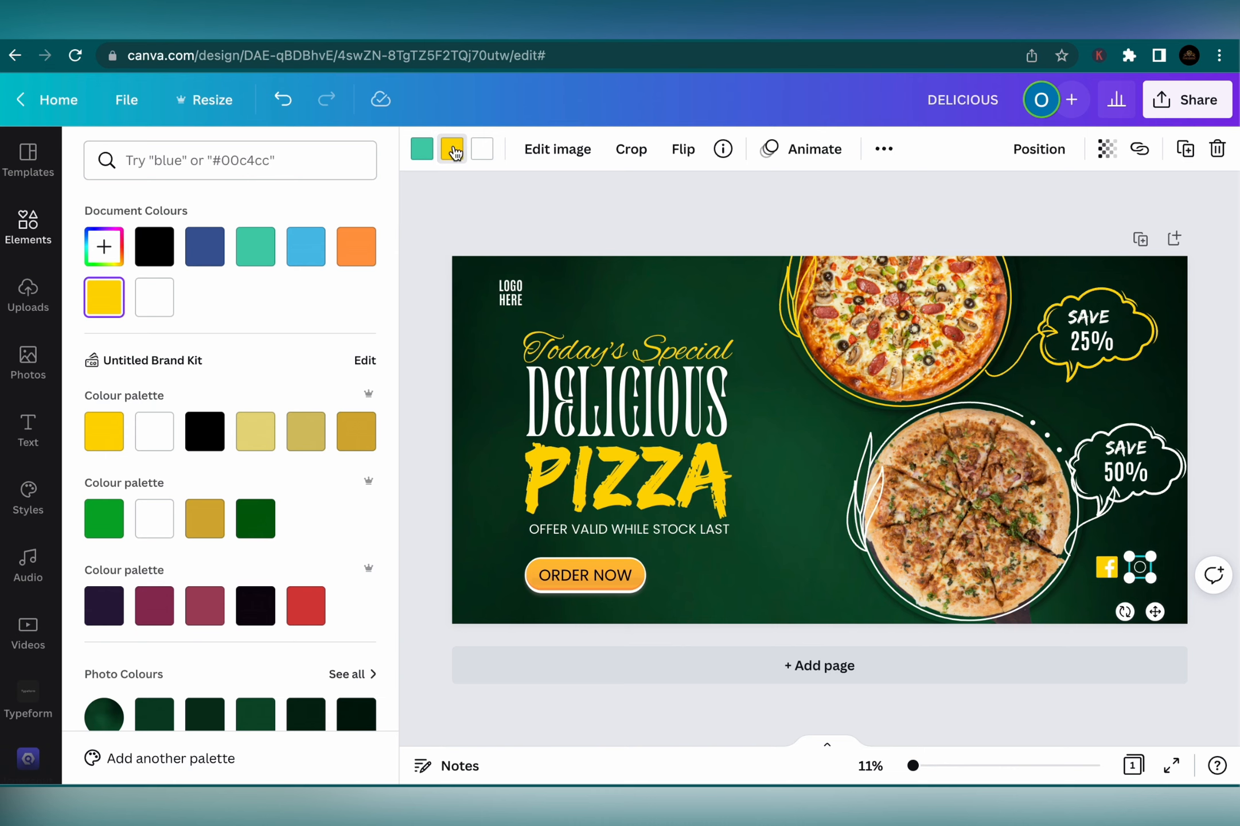
left_click(422, 149)
left_click(154, 297)
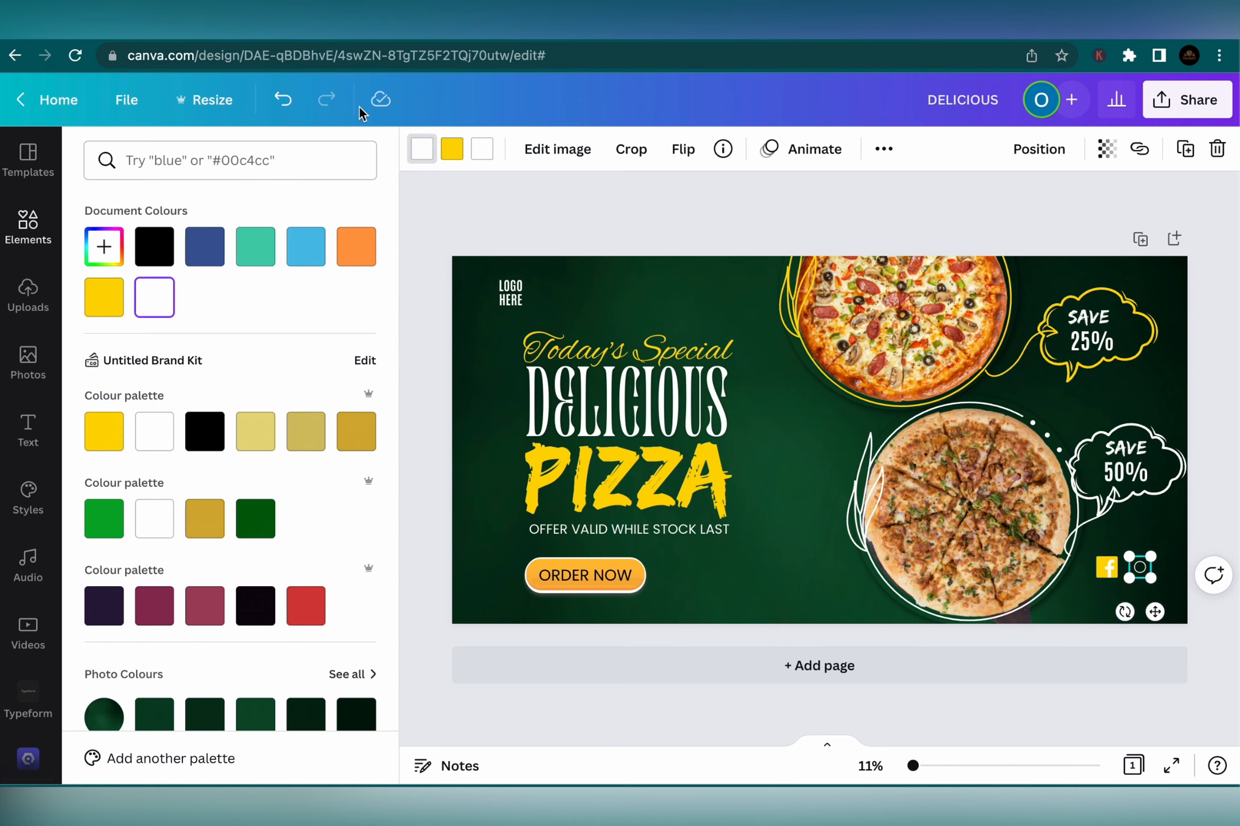
left_click(1142, 541)
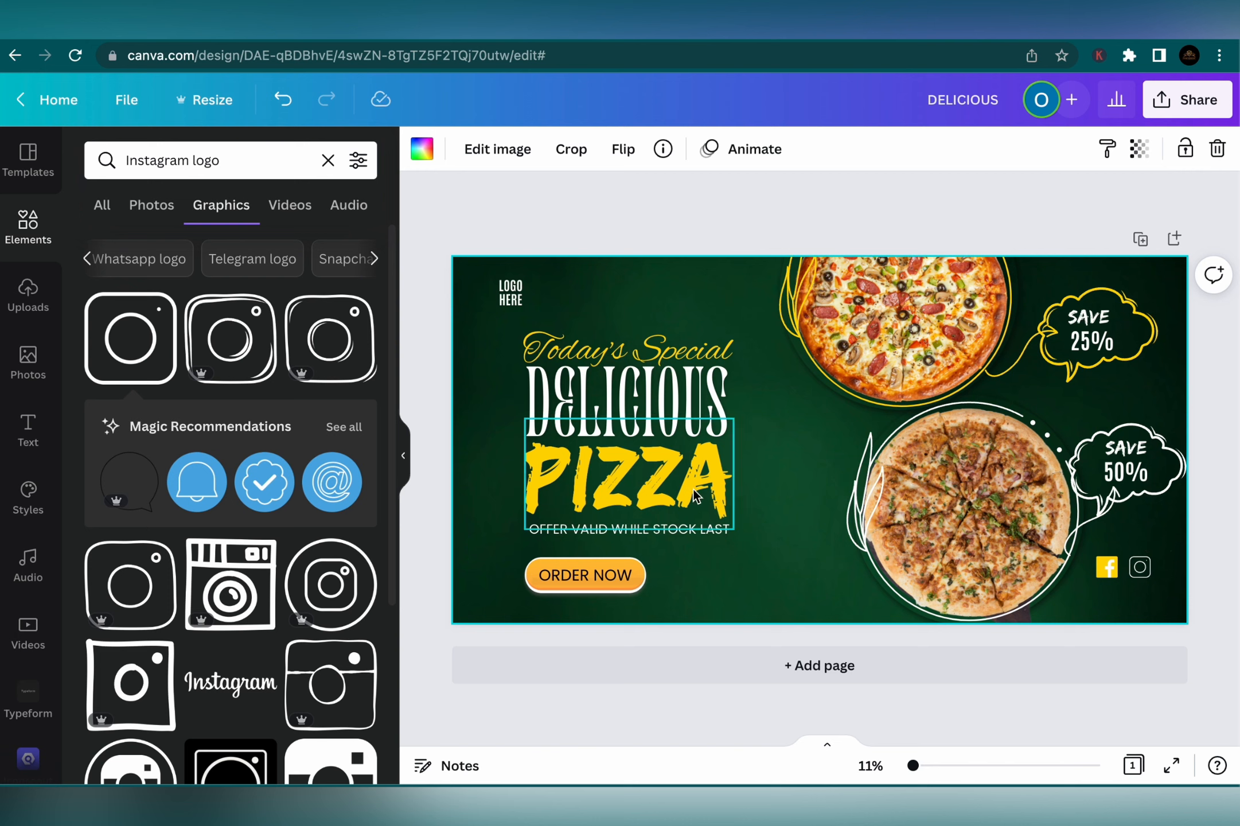
Duplicate the OFFER VALID WHILE STOCK LAST line, move the copy beside the ORDER NOW button and change its text to BRANDELEVATION
left_click(656, 534)
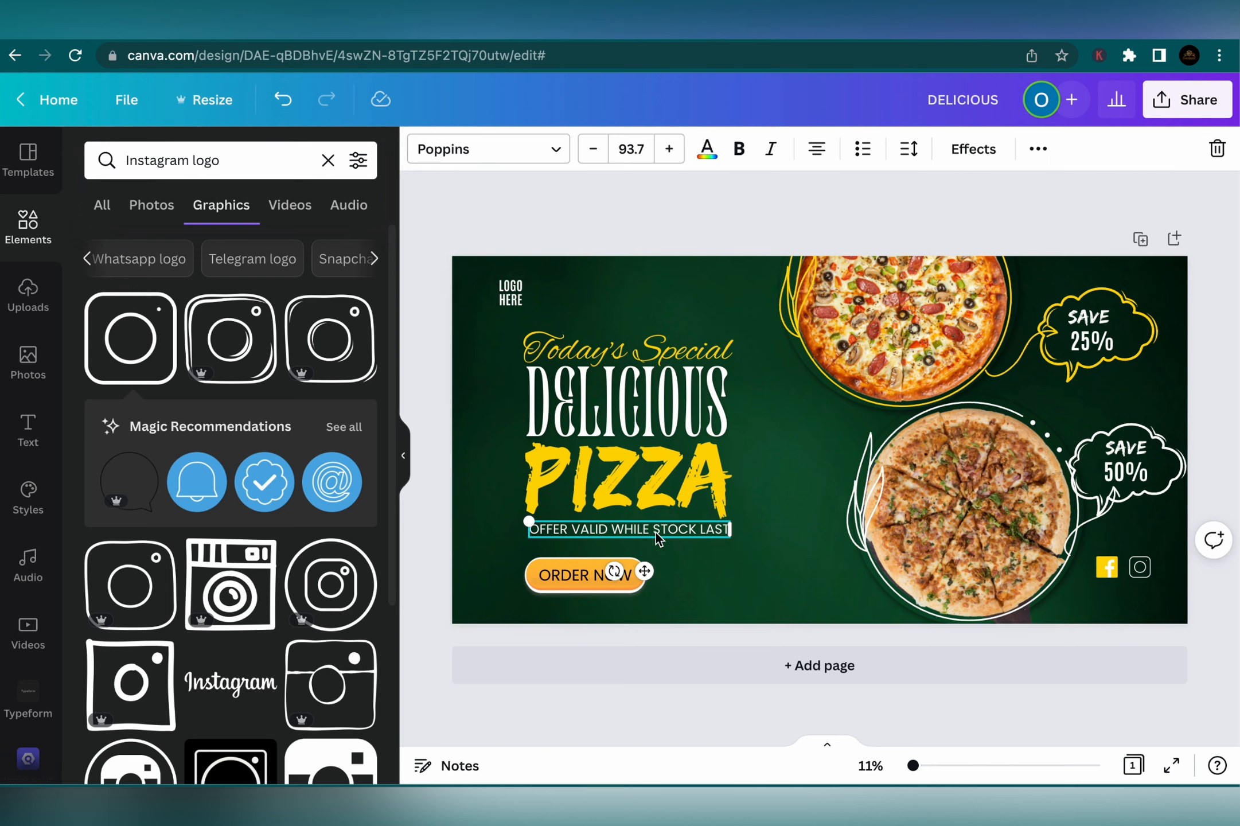
key("super+d")
left_click_drag(655, 532, 804, 585)
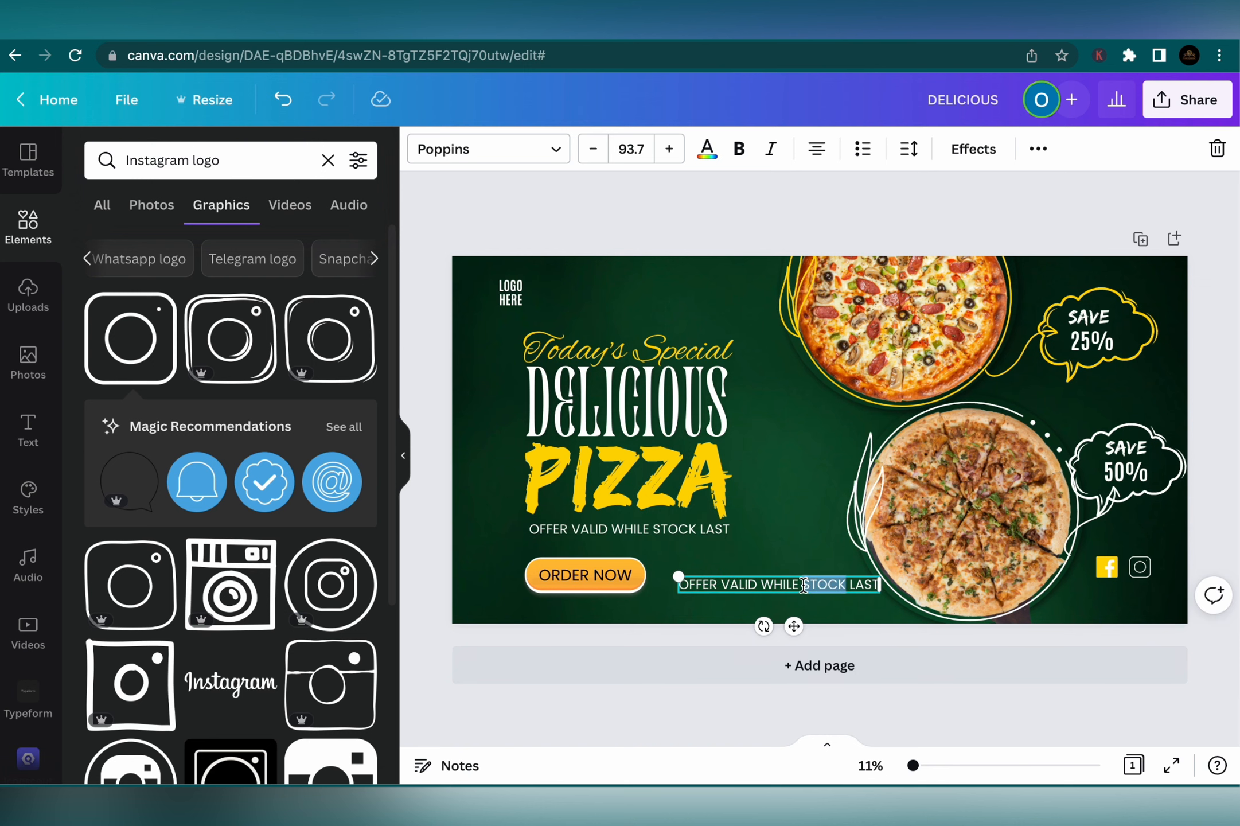
key("super+a")
type("BRAND")
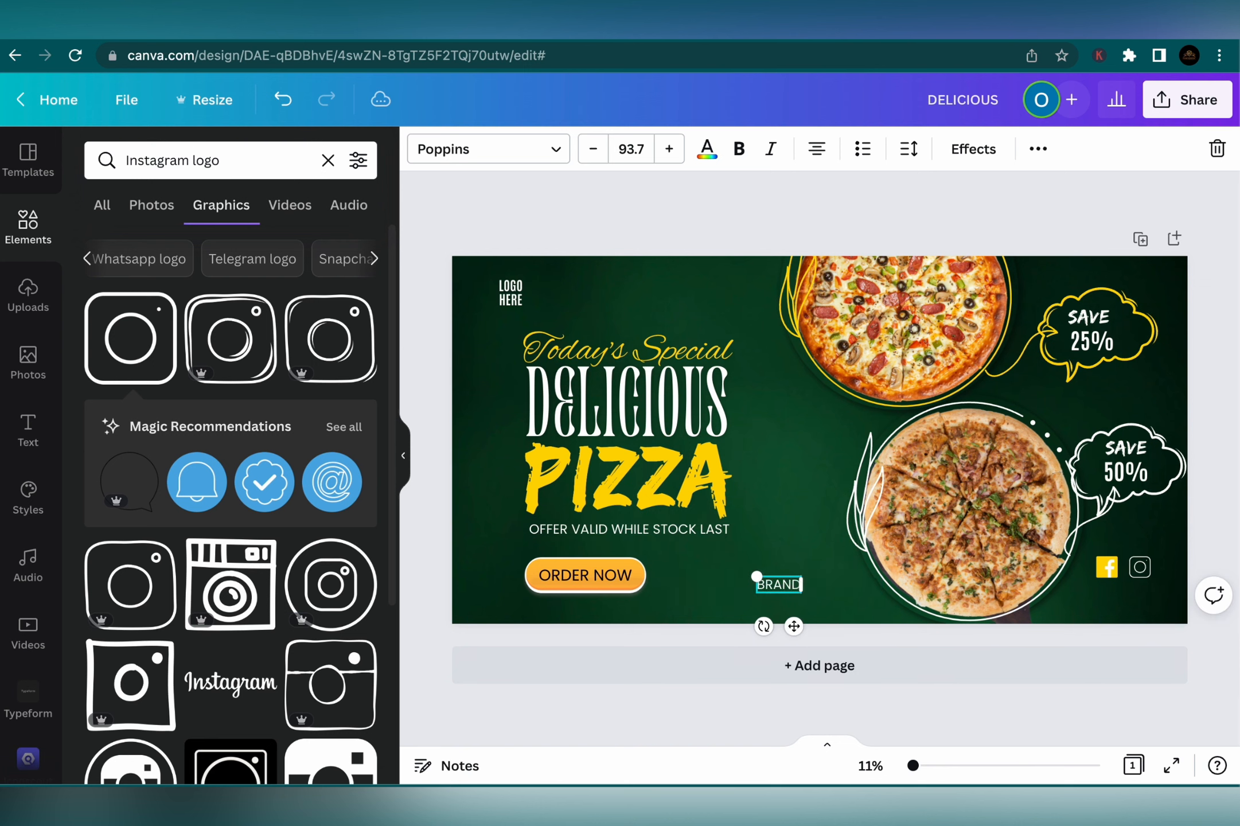
type("ELEVATION")
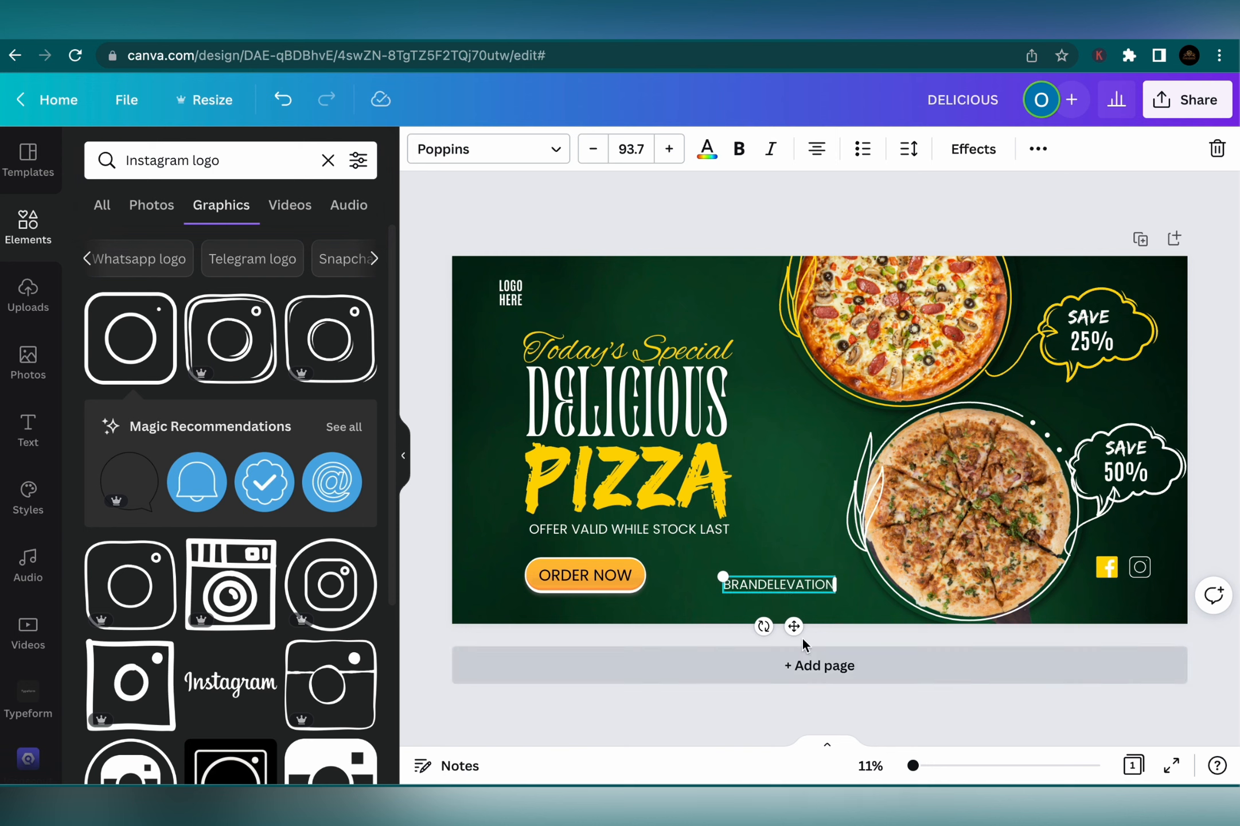
Shrink the BRANDELEVATION text to size 61, place it below the social icons and shift both icons to sit centred above it
left_click_drag(795, 622, 1139, 631)
left_click_drag(1070, 587, 1108, 589)
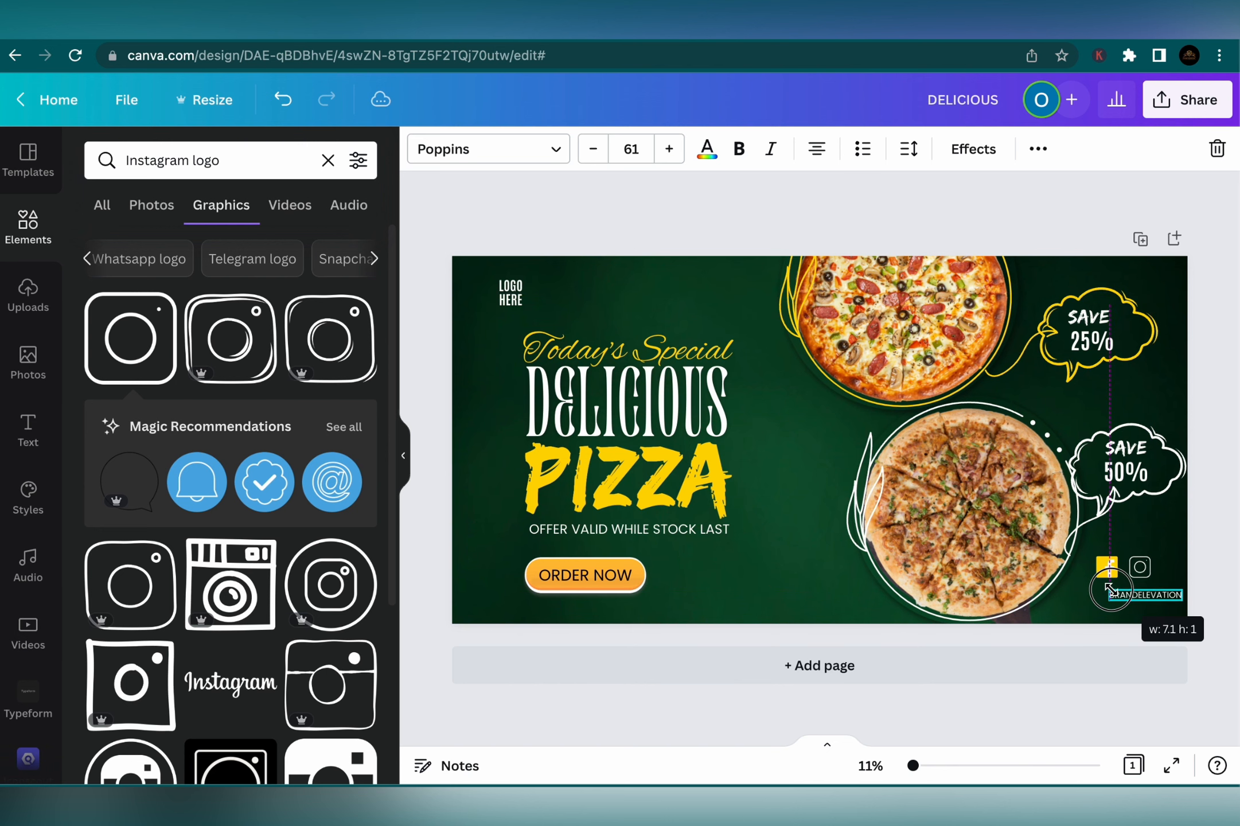
left_click_drag(1161, 634, 1135, 635)
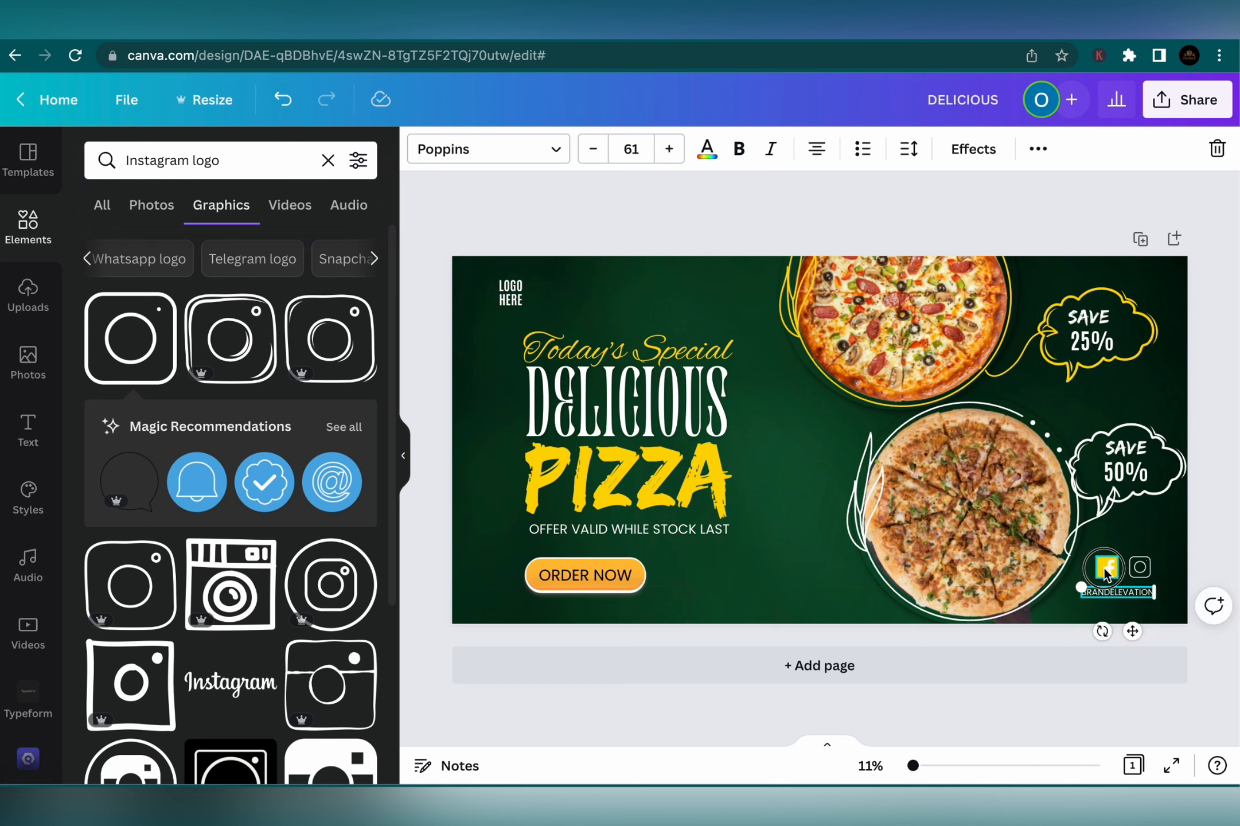
left_click_drag(1104, 568, 1136, 575)
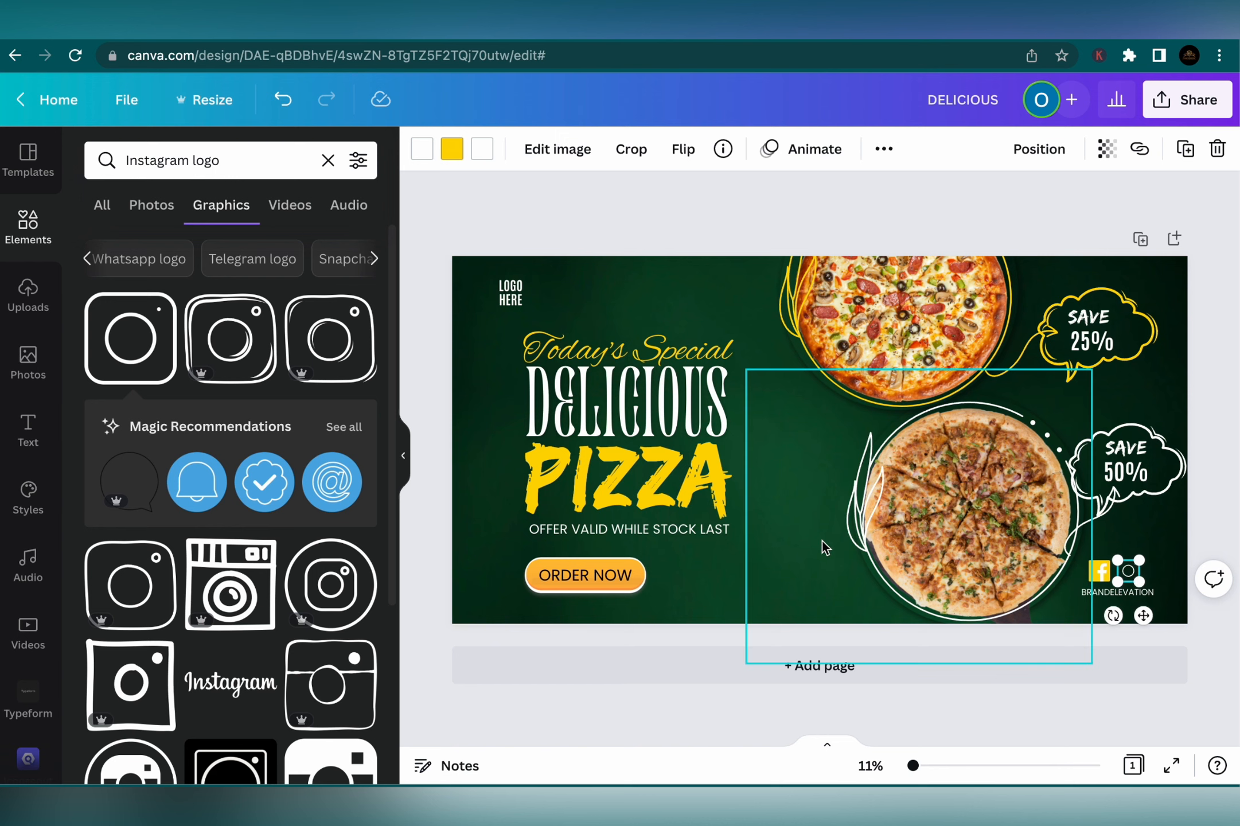
left_click(665, 291)
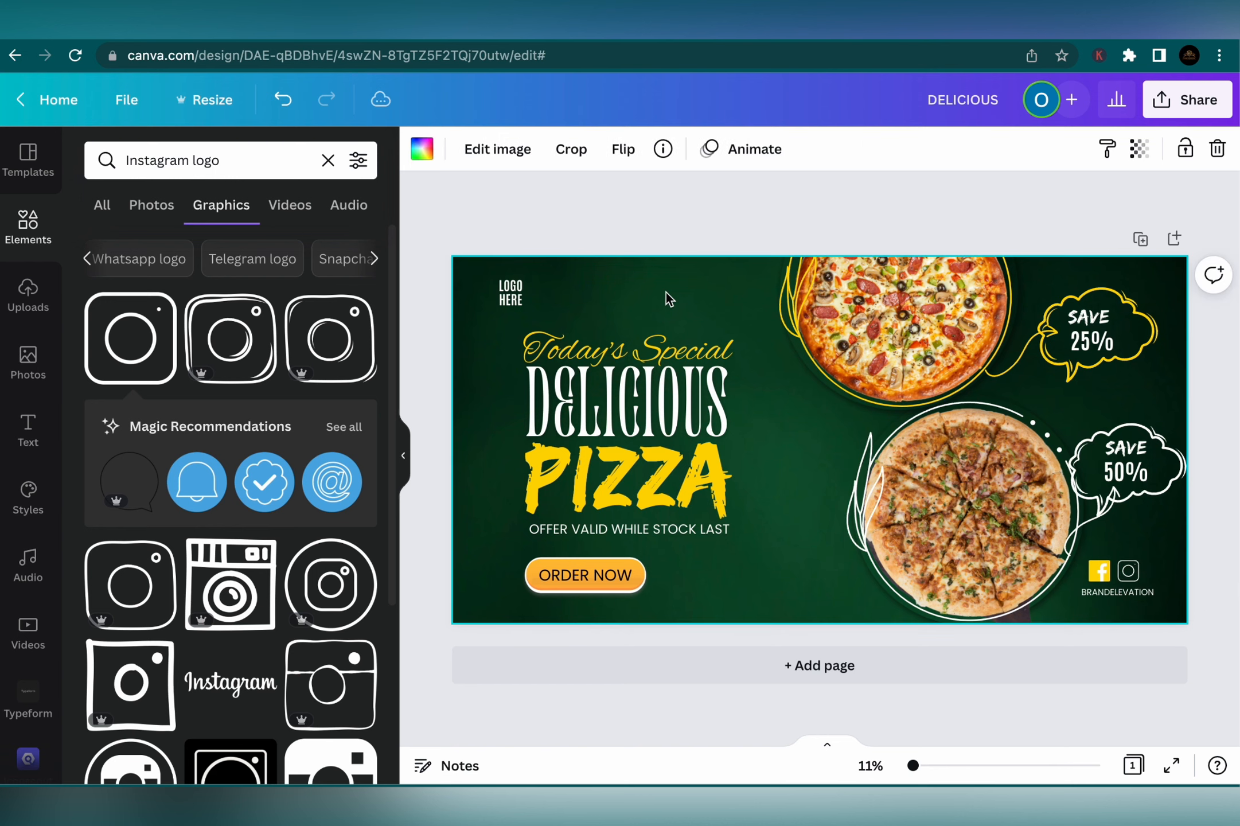
Open the design's download settings and show the available file types
left_click(1186, 100)
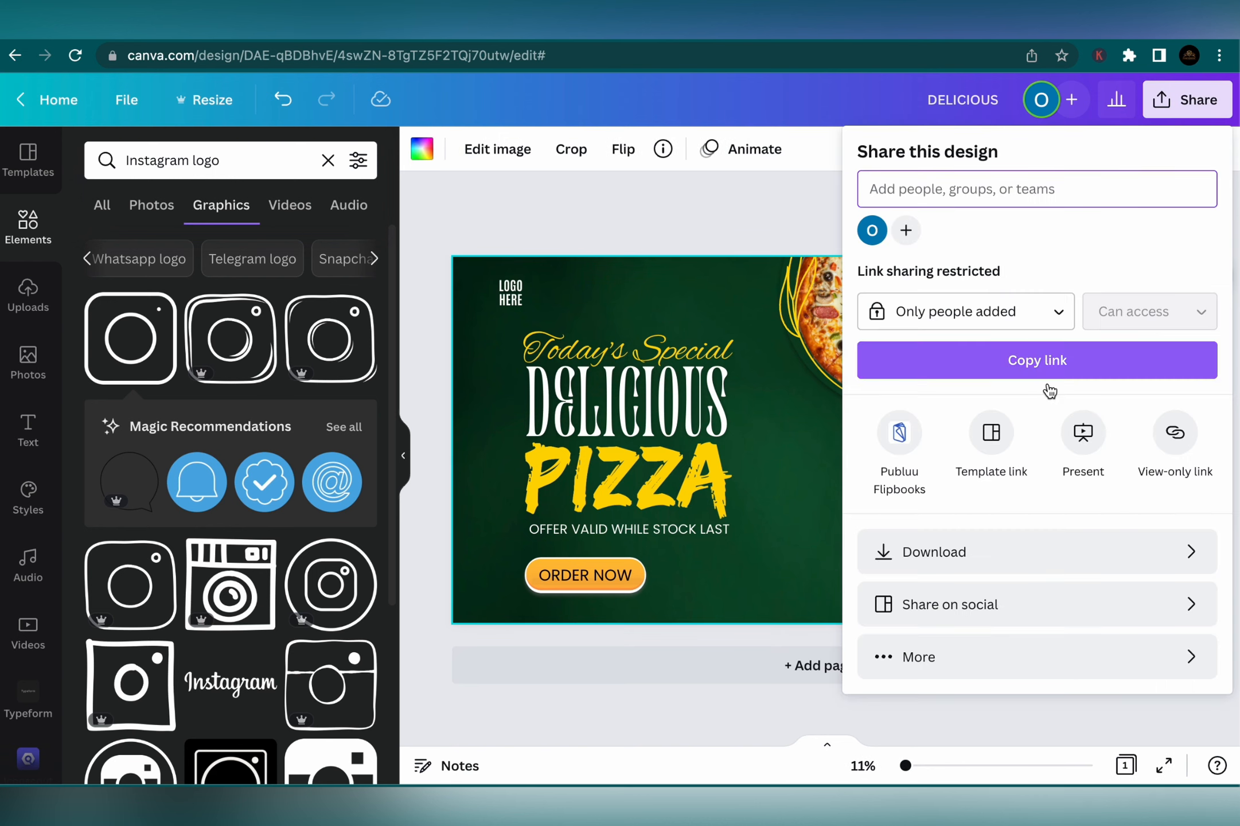
left_click(1039, 569)
left_click(1003, 243)
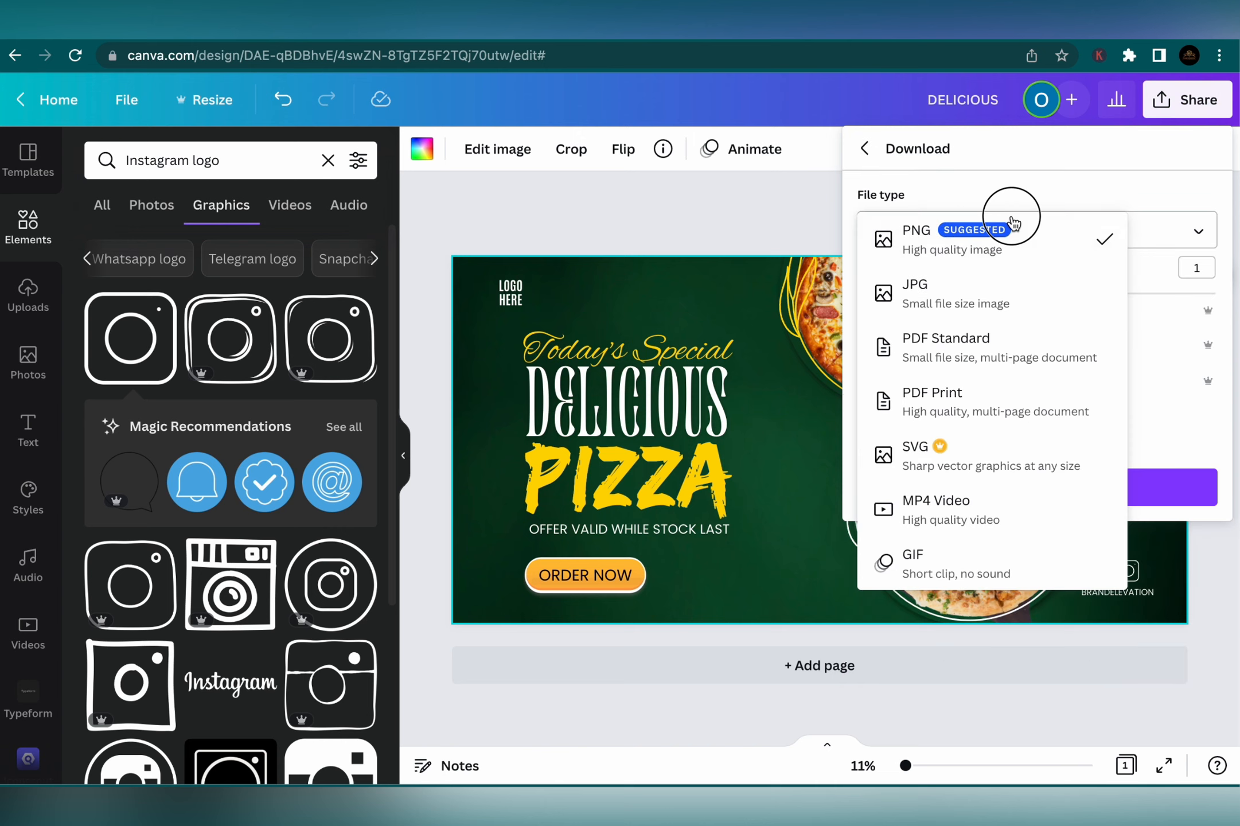